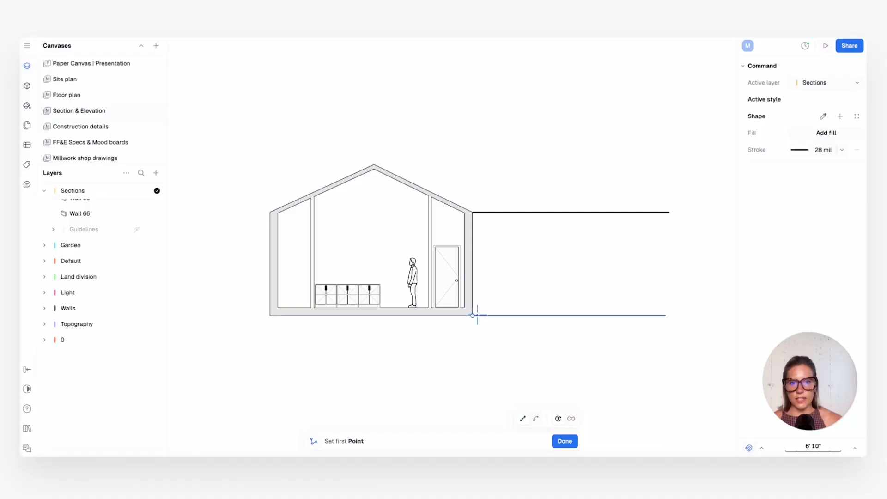
Draw a closed rectangular path about 23' 8-1/2" by 12' 5" beside the section's outer wall, between the upper and lower horizontal lines.
left_click(472, 315)
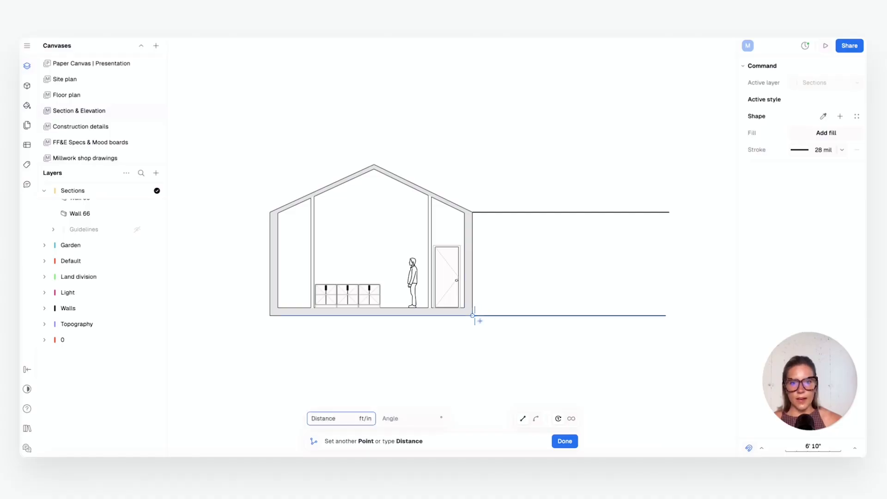
left_click(473, 212)
left_click(669, 212)
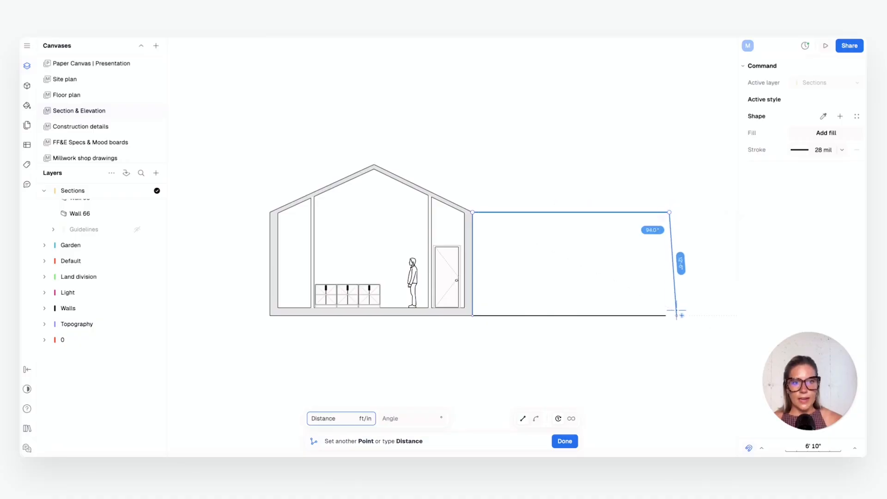
left_click(669, 316)
left_click(472, 315)
Change the hatch pattern filling the new rectangle beside the house section and deselect it.
scroll(688, 164, "down", 3)
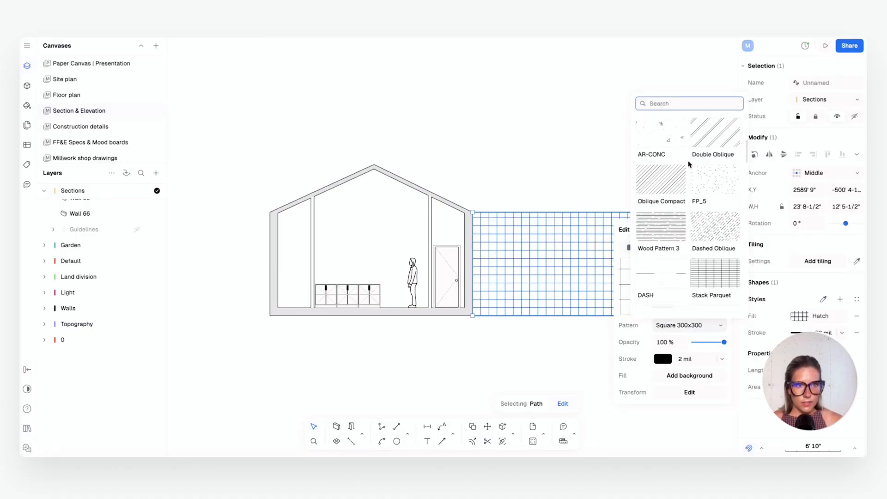
left_click(716, 214)
left_click(519, 154)
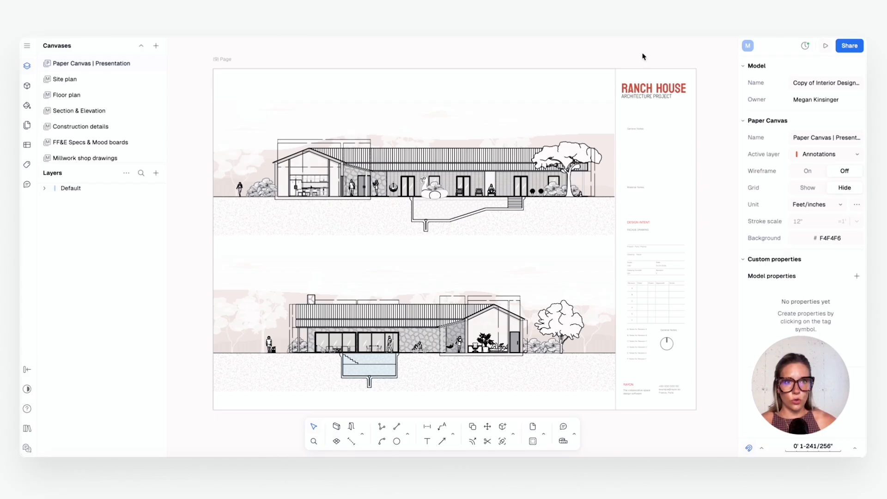
Look over the floor plan and elevation sheets on the presentation paper canvas, and the canvas types that can be added.
scroll(609, 190, "down", 10, "ctrl")
scroll(378, 124, "up", 10, "ctrl")
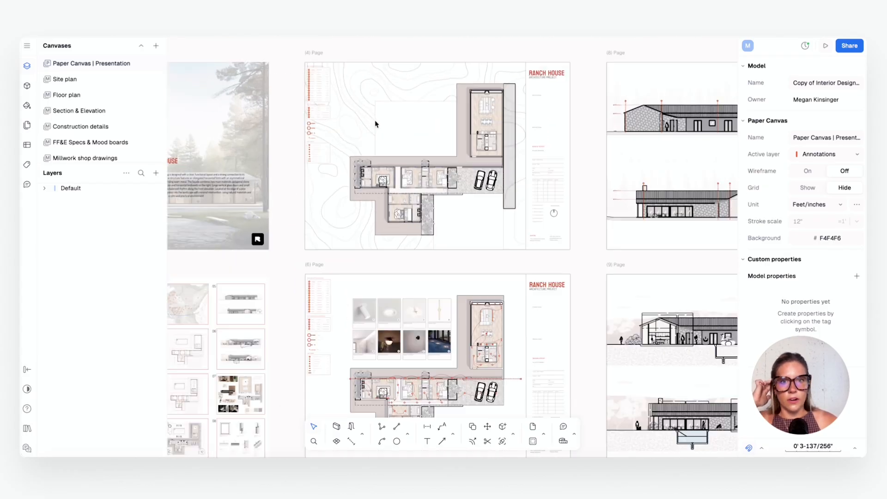
scroll(376, 118, "up", 2)
middle_click_drag(606, 256, 628, 261)
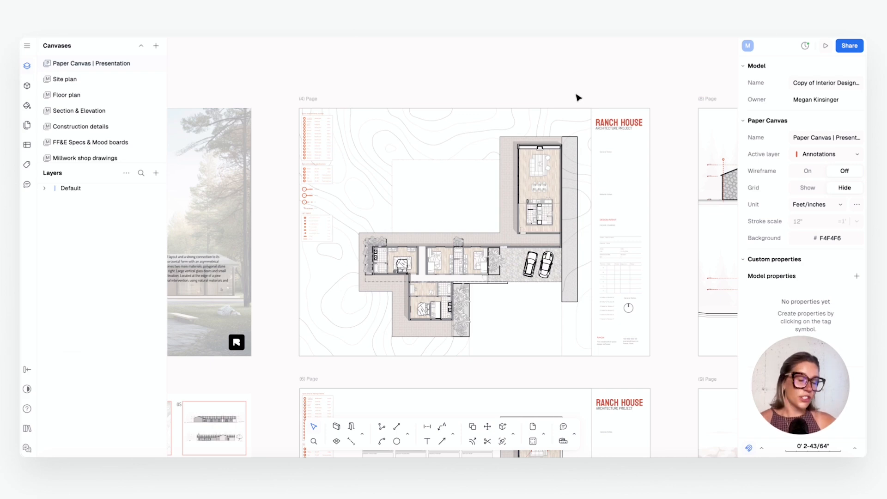
left_click(553, 222)
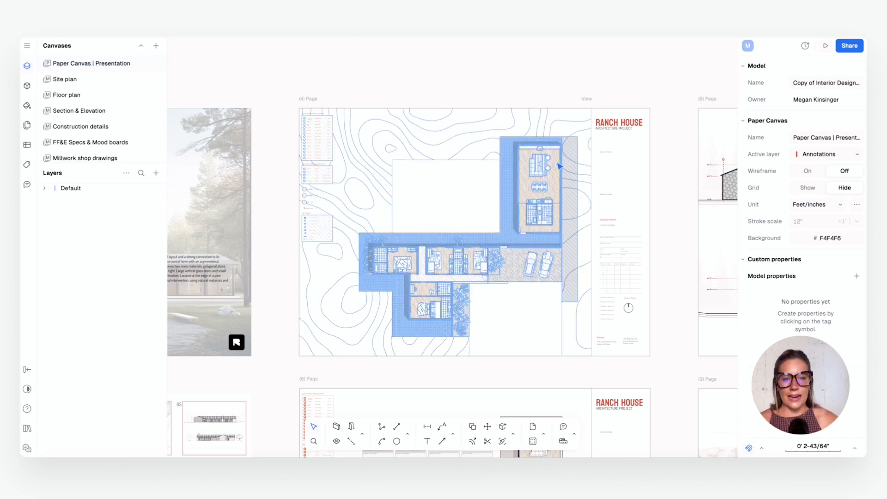
scroll(552, 222, "up", 3)
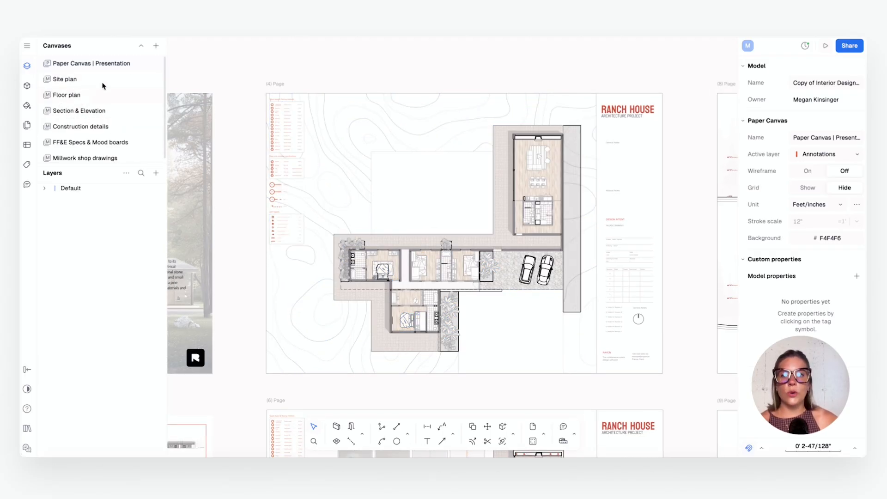
left_click(156, 47)
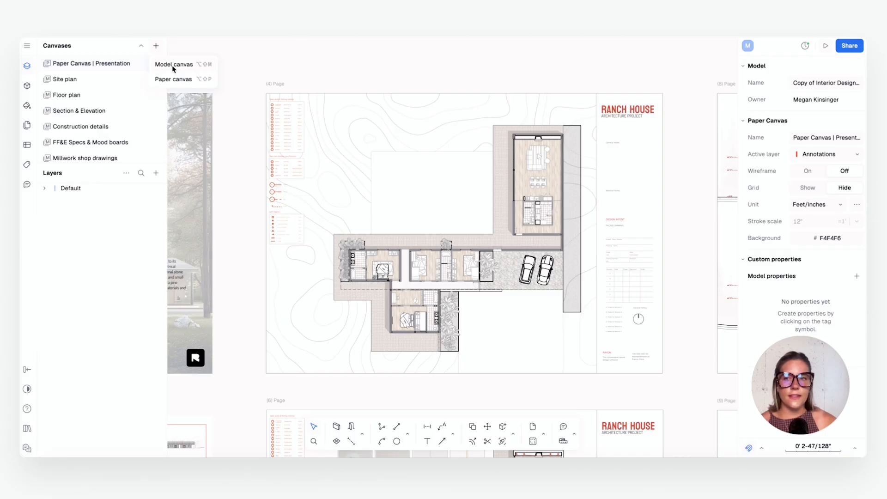
left_click(187, 54)
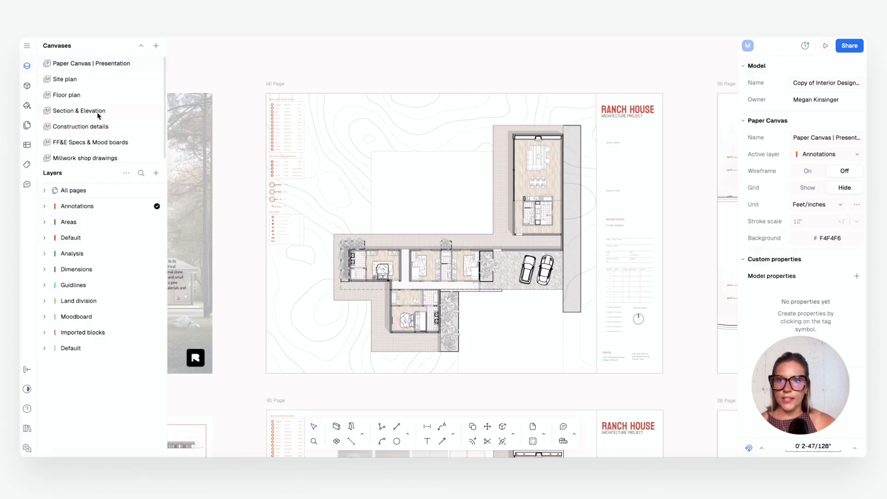
Open the Section & Elevation canvas and add a new layer named Sections.
left_click(98, 114)
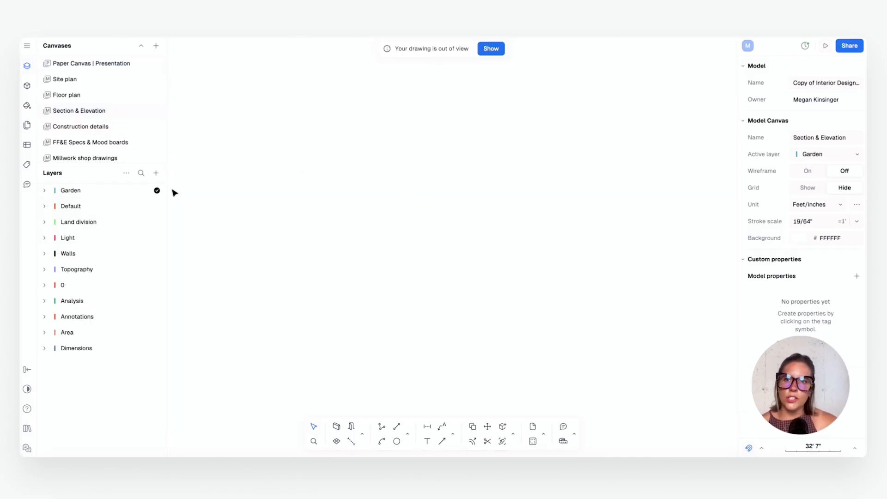
left_click(156, 174)
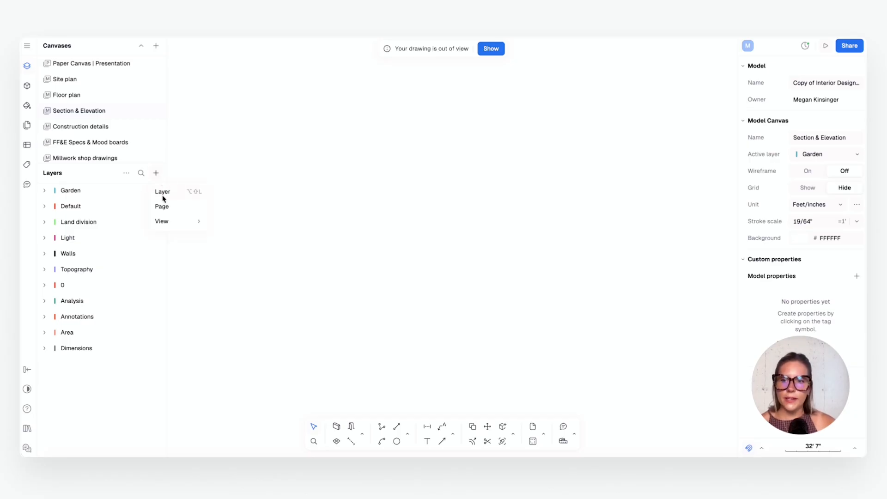
left_click(163, 198)
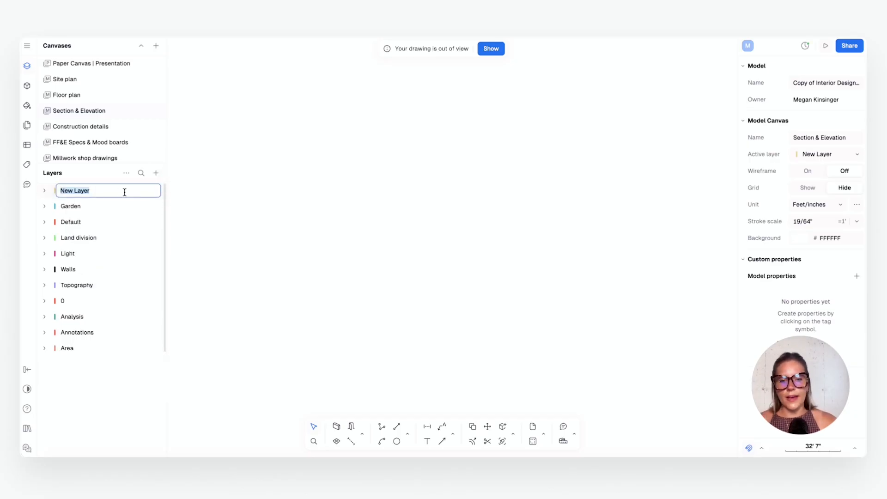
type("Sections")
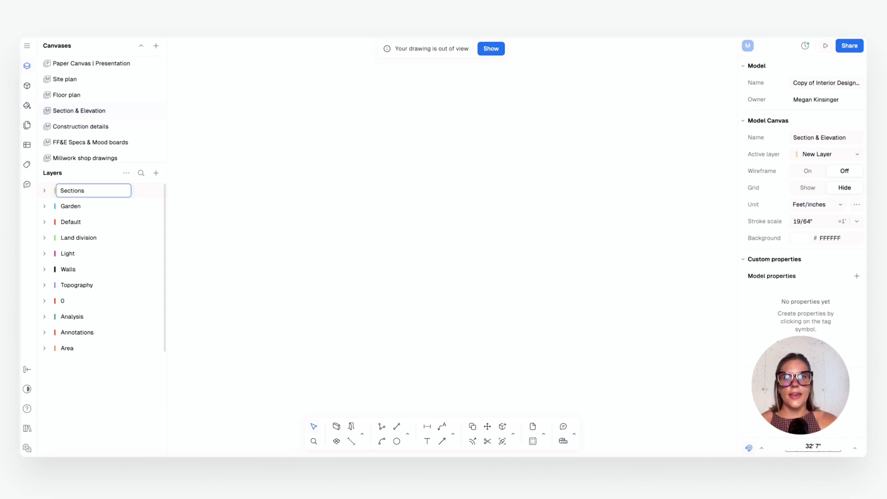
key("Return")
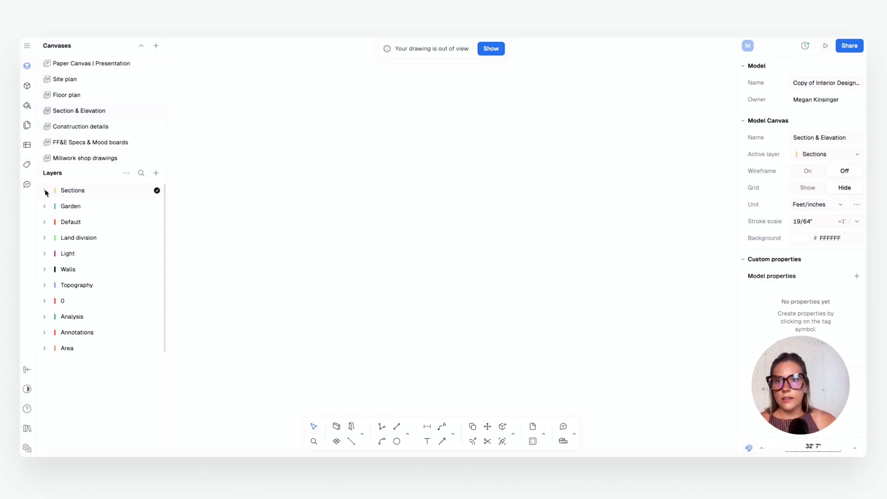
Add a layer named Guidelines and nest it inside the Sections layer.
left_click(154, 173)
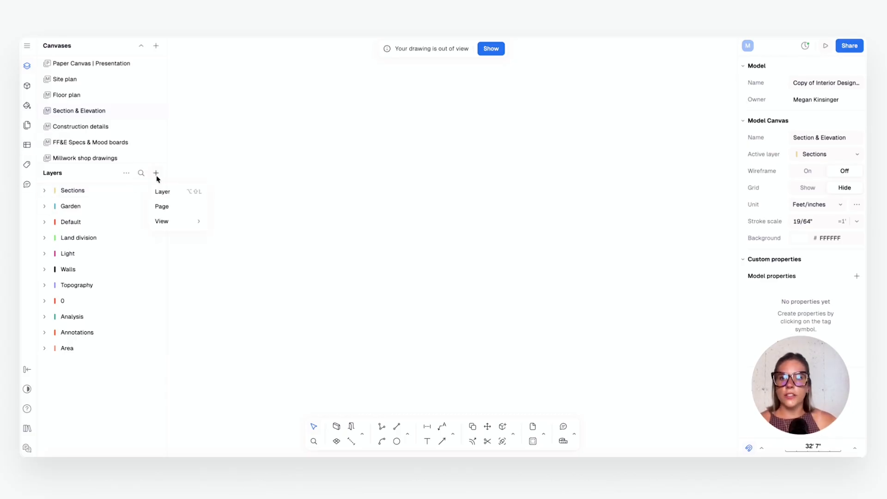
left_click(180, 191)
type("Guidelines")
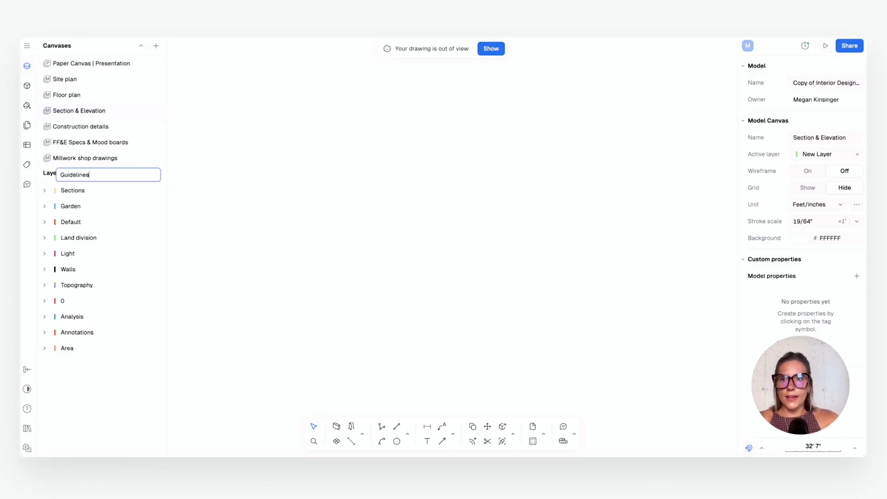
key("Return")
left_click_drag(85, 192, 78, 207)
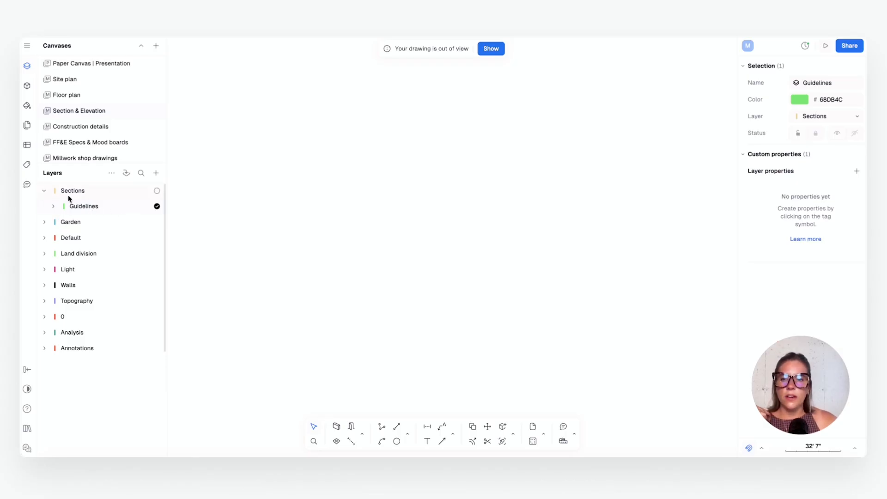
left_click(350, 259)
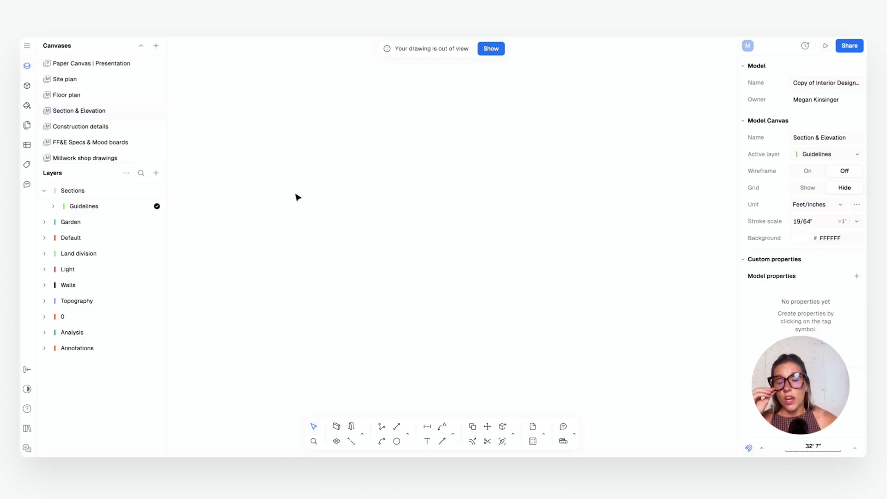
Insert a view of the Floor plan canvas on the Guidelines layer.
left_click(157, 175)
mouse_move(179, 223)
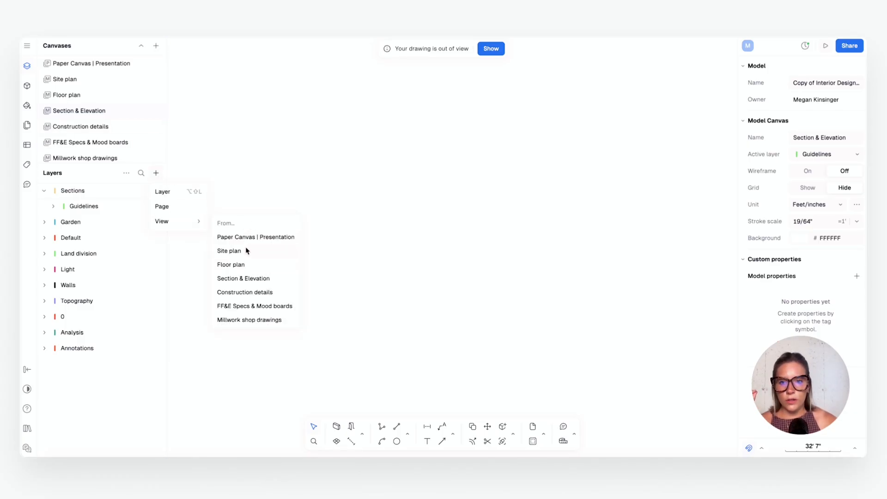
left_click(244, 264)
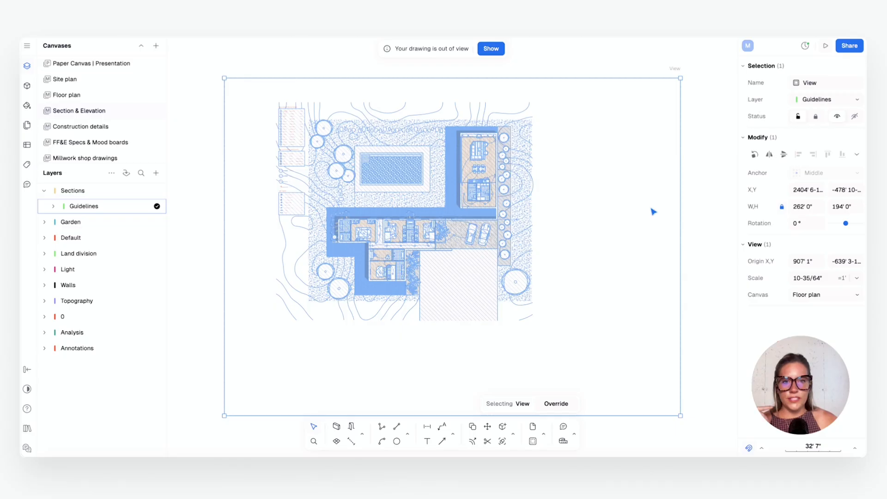
Set the scale of the inserted floor plan view to 12" = 1'.
scroll(348, 265, "up", 4)
scroll(472, 239, "down", 8)
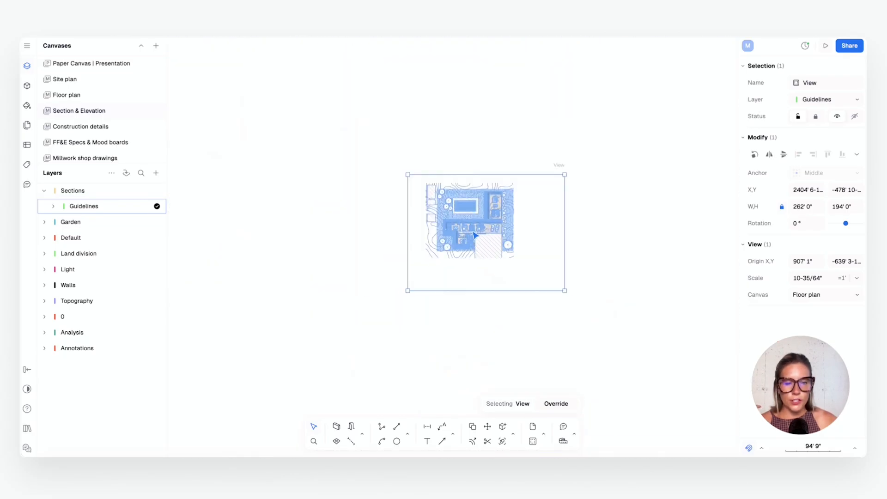
scroll(472, 234, "up", 4)
scroll(510, 234, "right", 3)
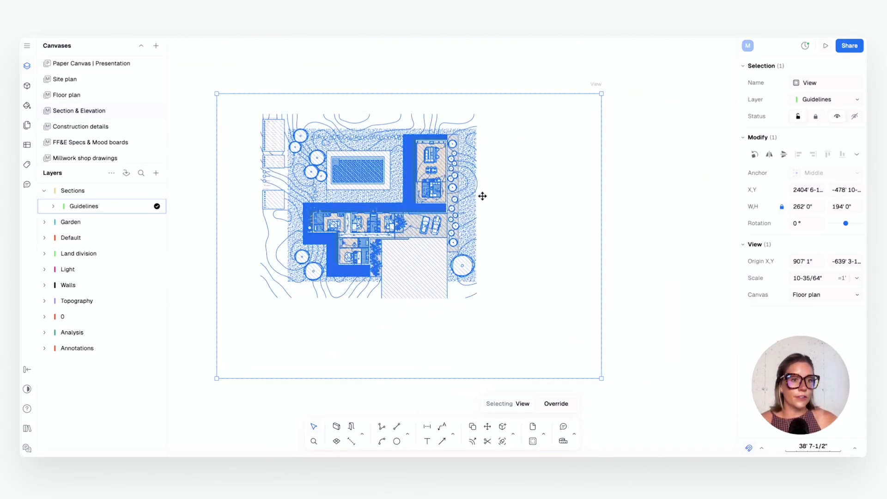
middle_click_drag(501, 206, 530, 214)
scroll(527, 158, "down", 1)
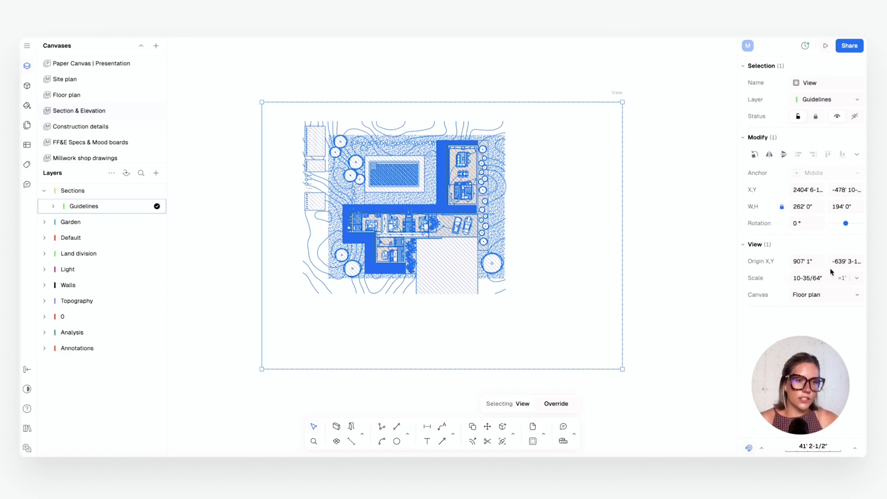
left_click(852, 278)
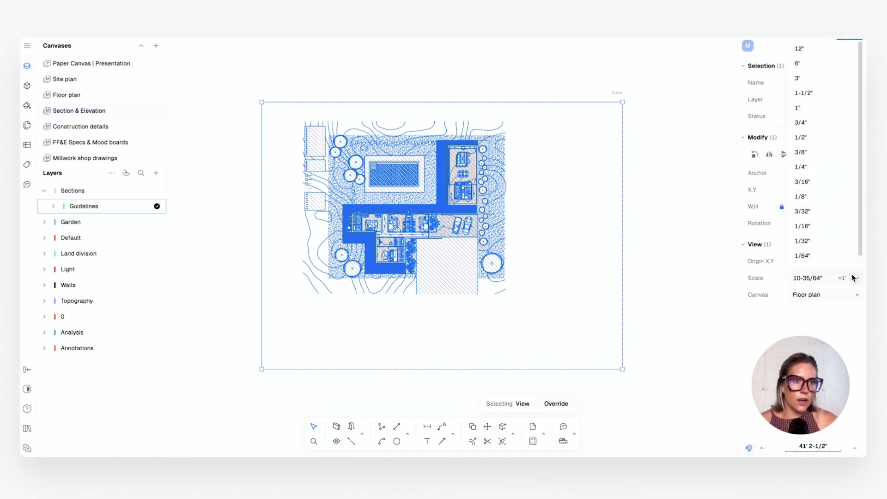
left_click(812, 47)
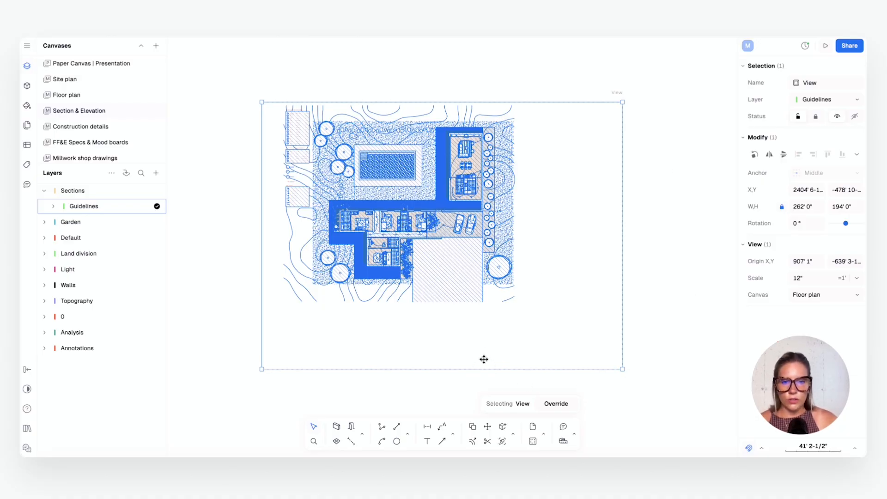
Crop the view frame on all four sides around the floor plan, to about 148' wide by 141' high.
left_click_drag(481, 352, 482, 303)
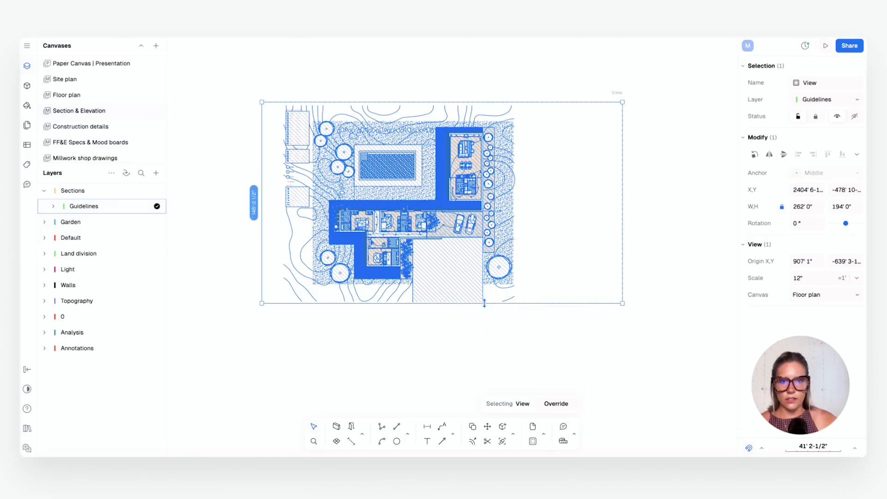
left_click_drag(622, 233, 514, 233)
left_click_drag(401, 102, 401, 109)
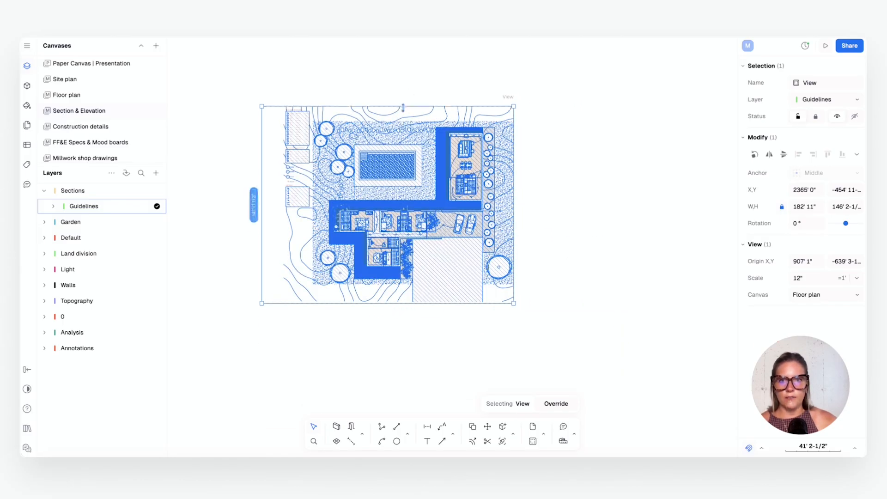
left_click_drag(284, 223, 310, 223)
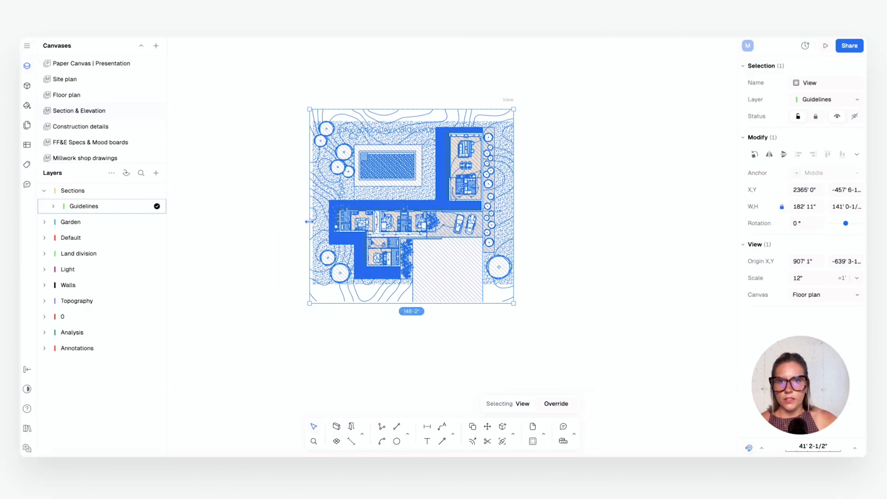
Deselect the view and examine the floor plan's living wing, bedroom wing and pool area for the section.
scroll(473, 176, "up", 3)
scroll(473, 175, "up", 5)
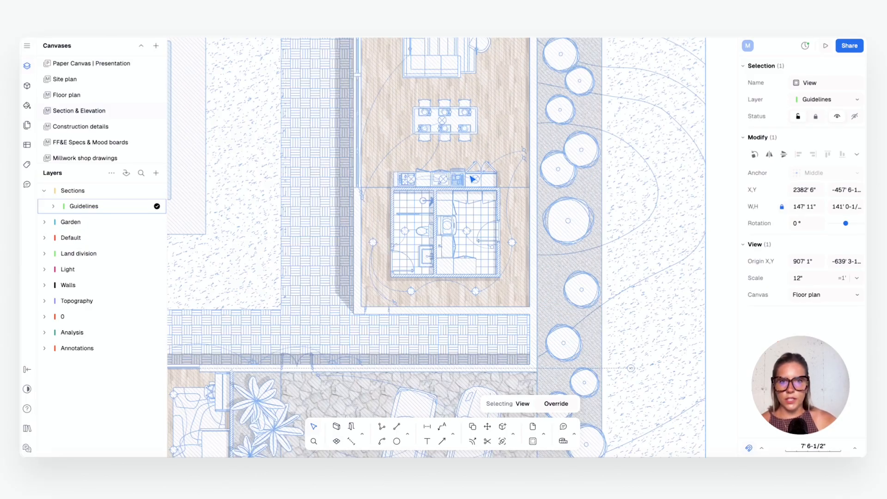
scroll(501, 204, "down", 3)
left_click(668, 198)
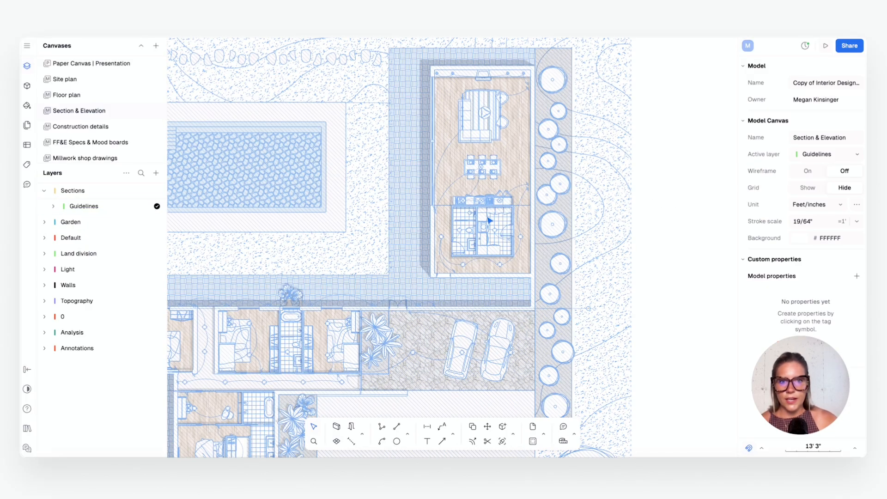
scroll(489, 220, "down", 1)
middle_click_drag(468, 270, 570, 198)
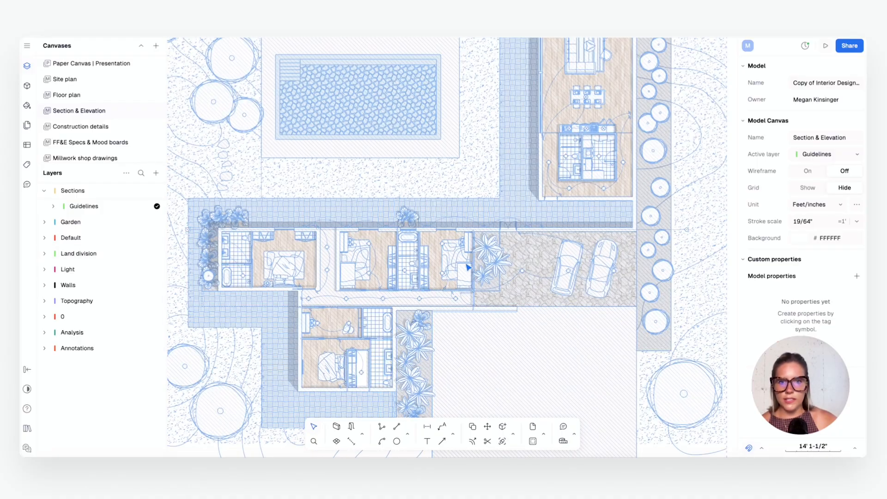
middle_click_drag(635, 199, 548, 276)
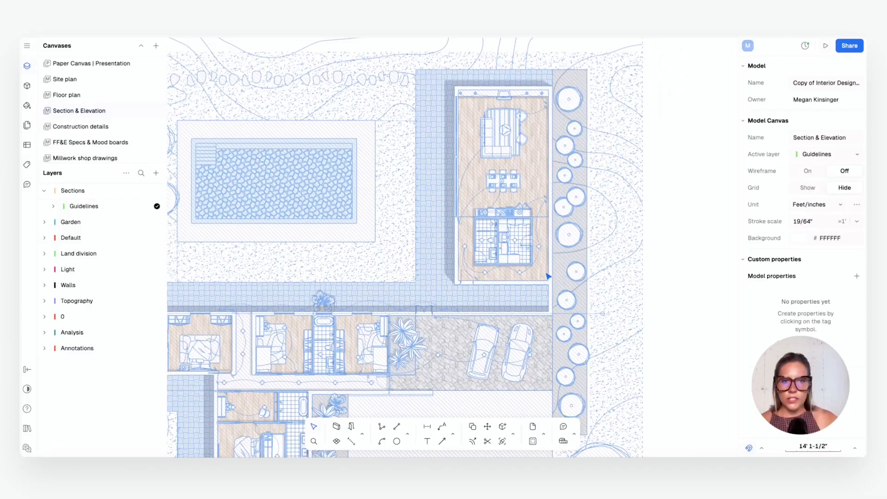
scroll(475, 190, "up", 2)
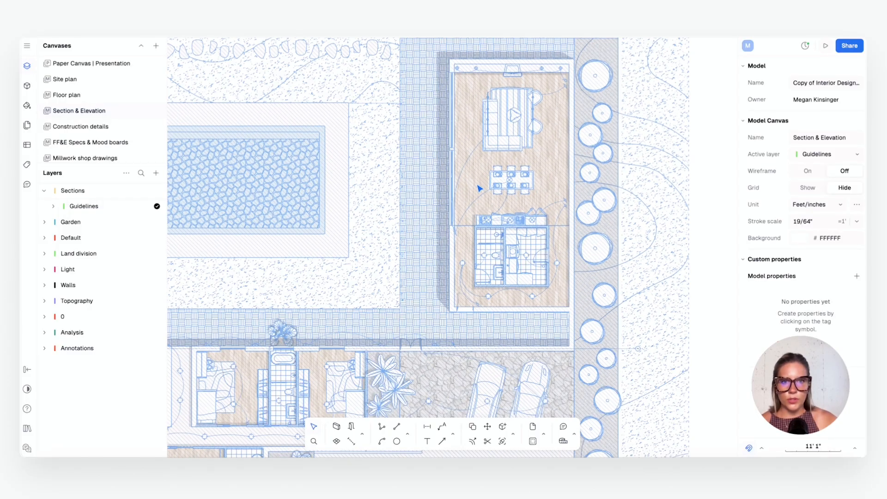
scroll(548, 190, "down", 2)
scroll(506, 201, "down", 1)
middle_click_drag(506, 201, 556, 202)
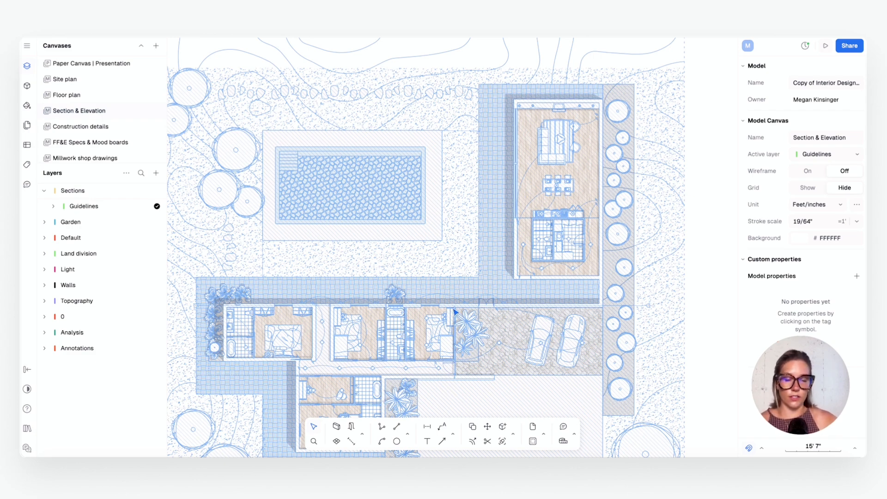
Draw a straight horizontal section line about 192' long across the floor plan, through the pool and the living wing.
scroll(456, 312, "up", 5)
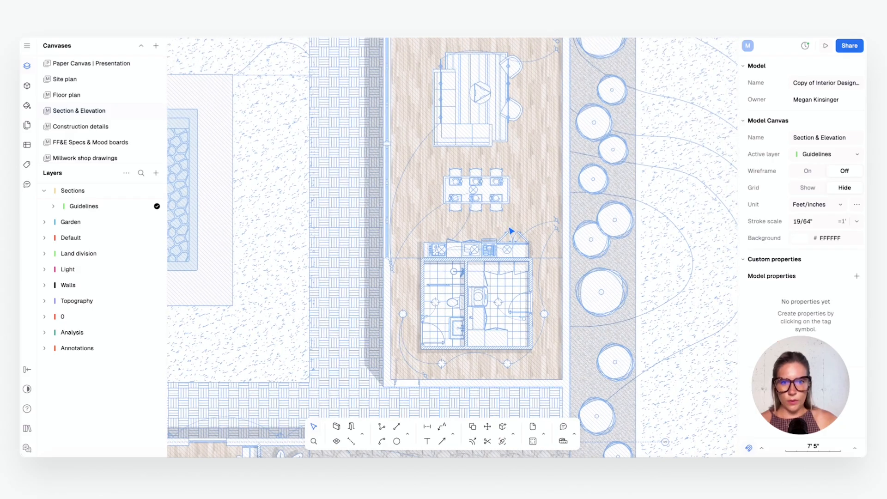
scroll(262, 187, "down", 1)
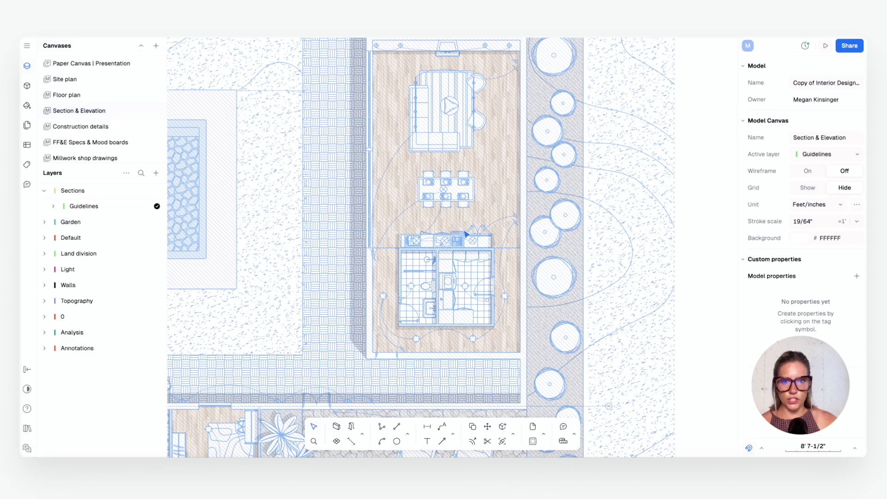
scroll(465, 234, "down", 3)
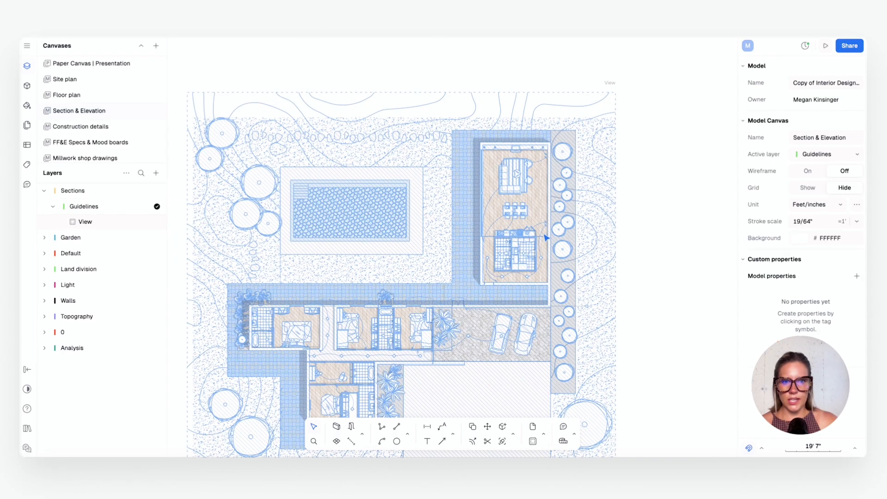
scroll(539, 241, "up", 2)
scroll(534, 233, "down", 5)
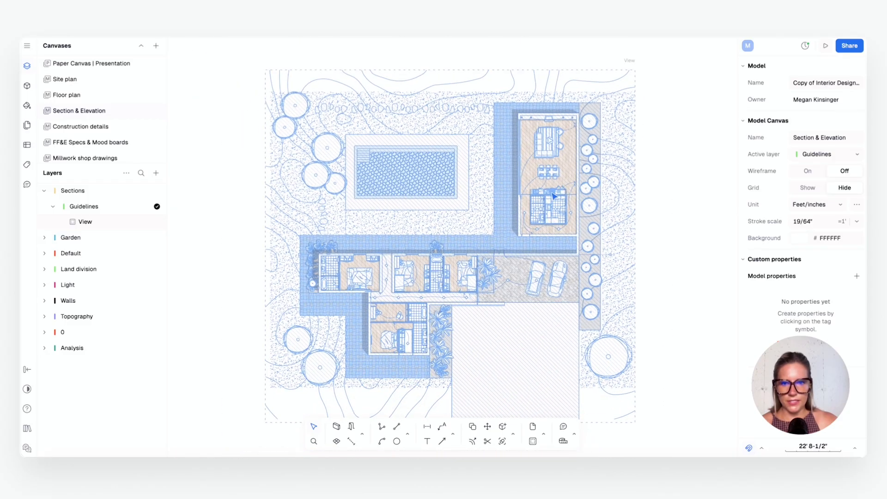
left_click(397, 426)
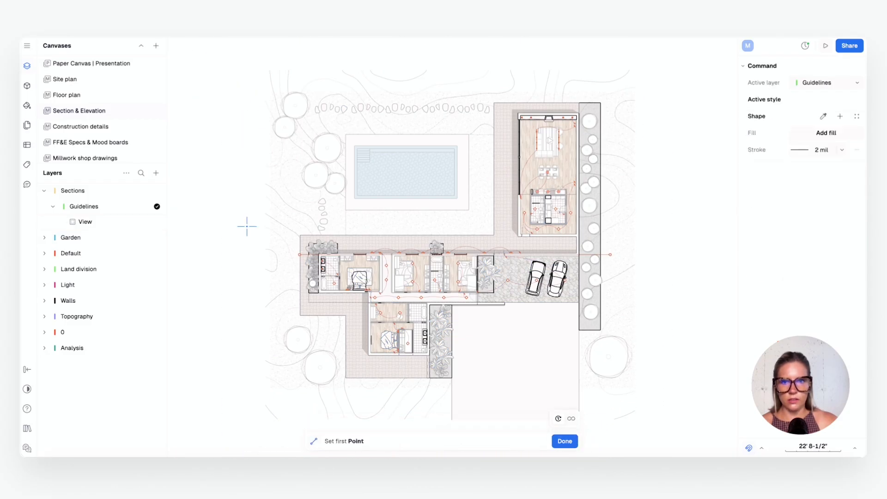
left_click(231, 149)
left_click(712, 161)
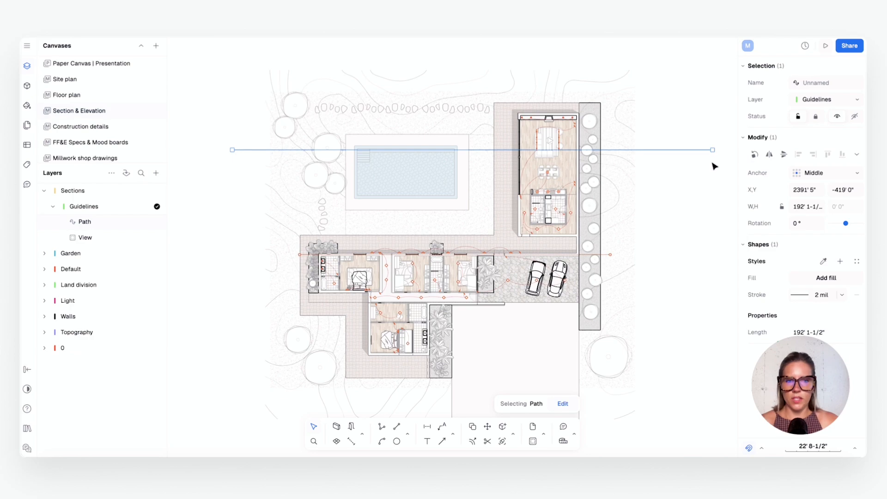
scroll(668, 157, "up", 1)
key("Escape")
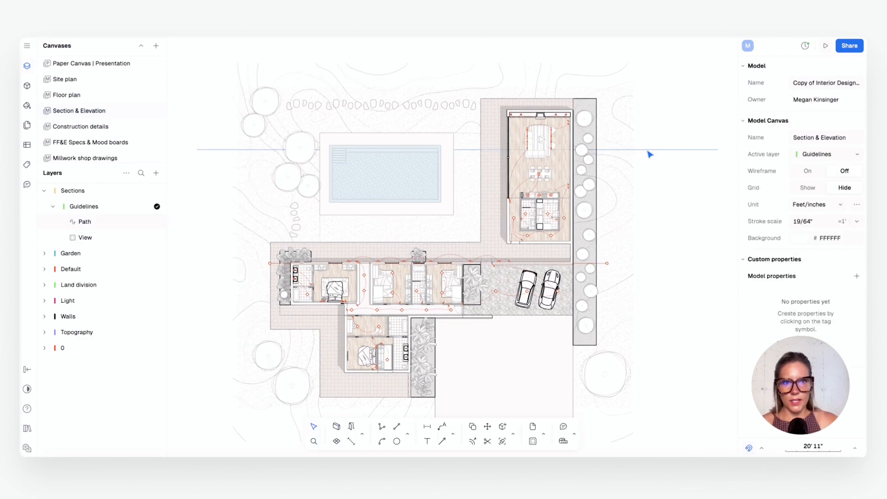
Move the section line down the plan to Y -424', so it cuts between the living room seating and the dining table.
left_click_drag(650, 154, 649, 167)
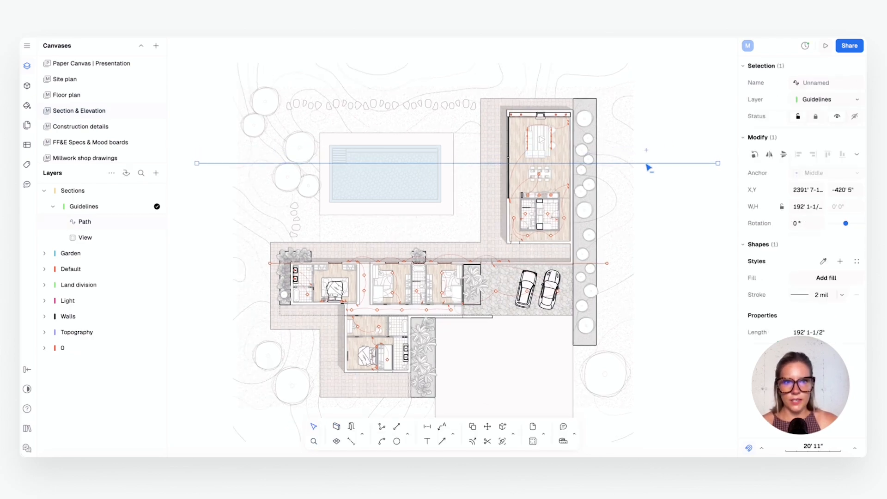
scroll(649, 168, "up", 5)
scroll(659, 155, "down", 2)
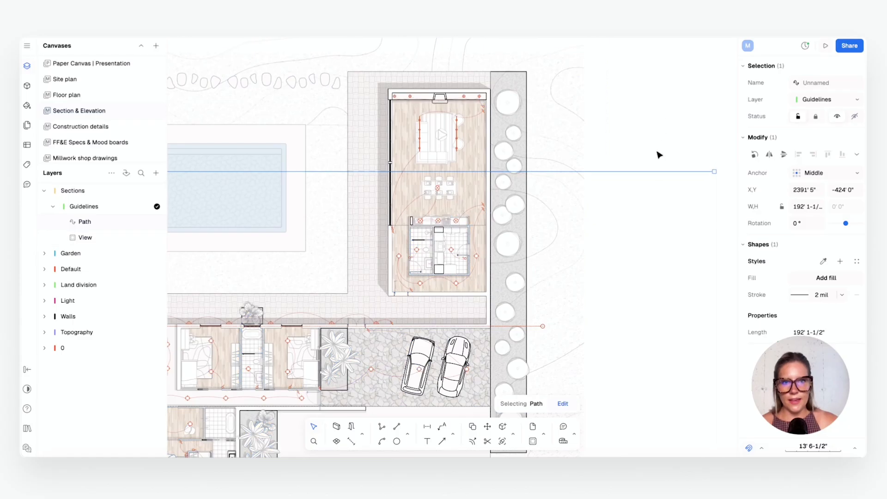
left_click(684, 220)
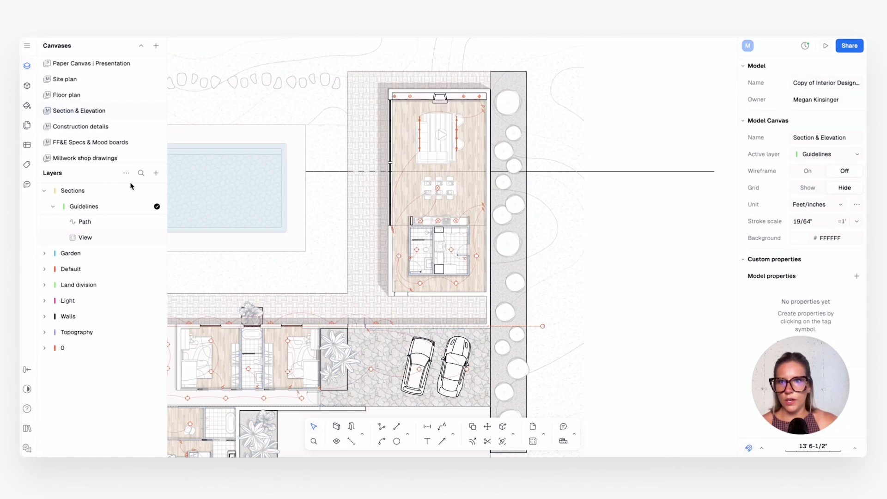
Insert the Section round L block from the Title blocks & annotations library in the empty area to the right of the floor plan.
left_click(27, 87)
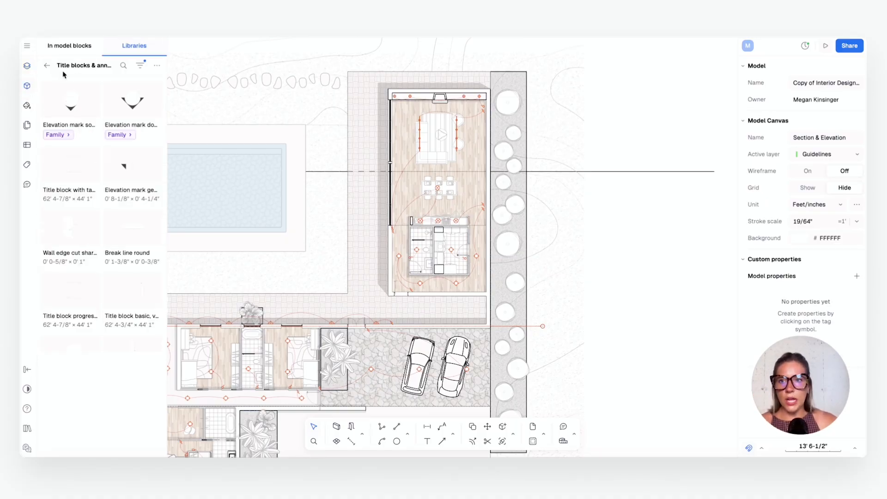
scroll(130, 230, "down", 5)
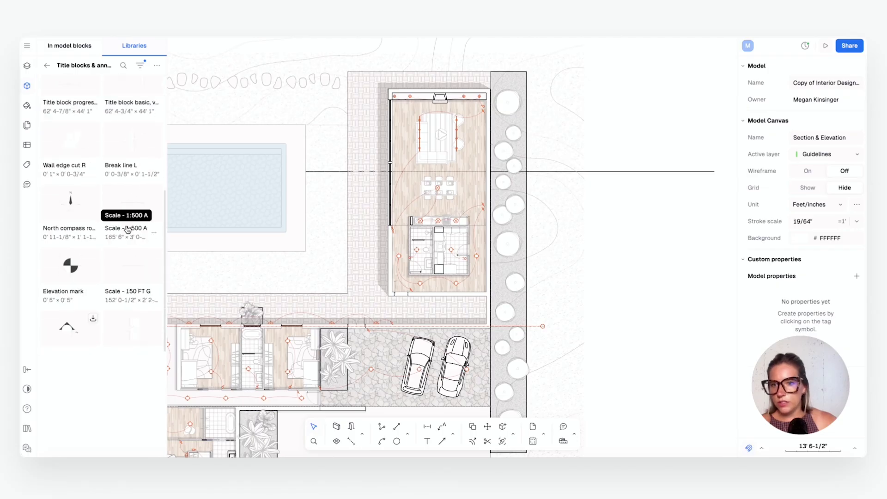
scroll(128, 229, "down", 2)
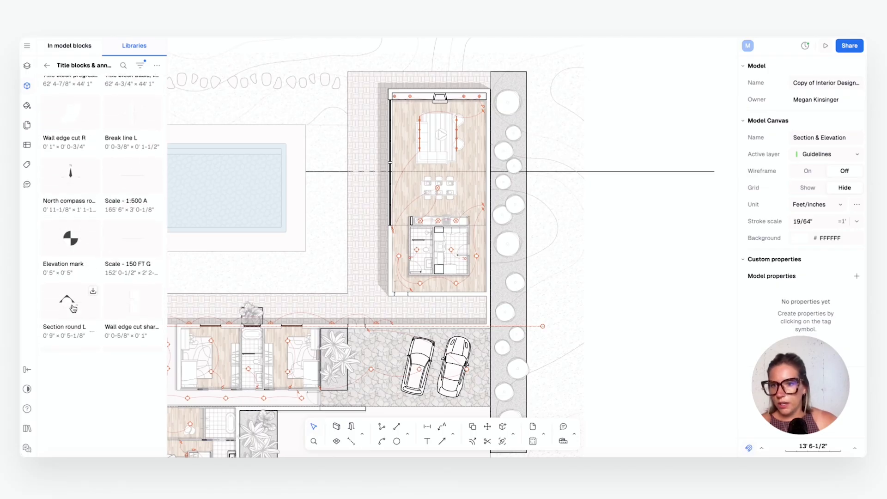
left_click(68, 305)
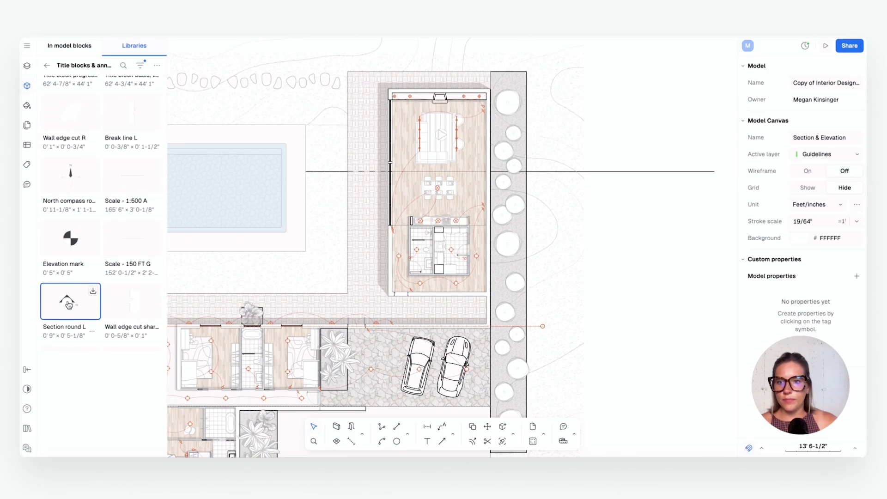
left_click_drag(68, 302, 663, 239)
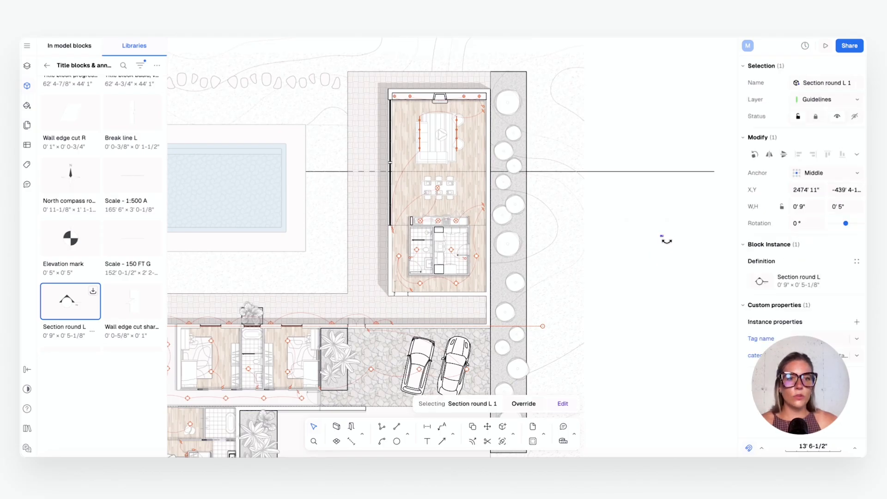
Scale the section mark up to about 9'1" wide by 5'2" high.
scroll(660, 235, "up", 5)
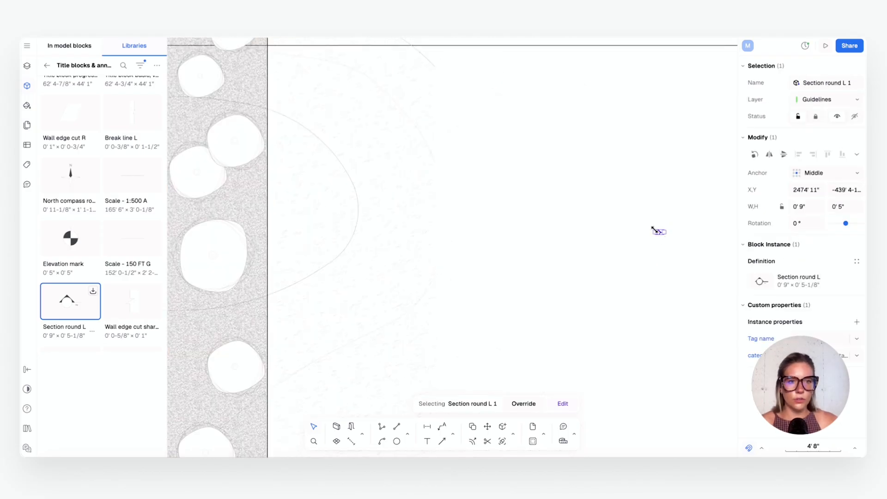
left_click_drag(655, 230, 530, 165)
key("ctrl+z")
scroll(653, 229, "up", 4)
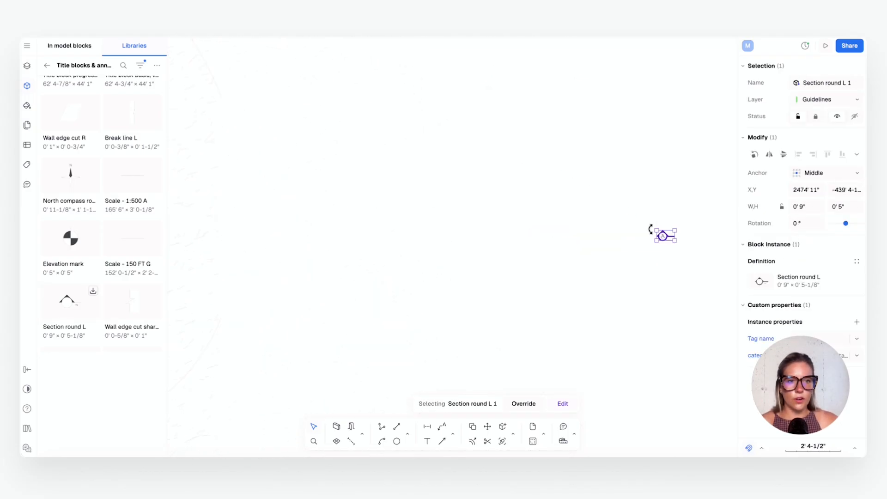
left_click_drag(653, 232, 439, 143)
scroll(527, 175, "down", 6)
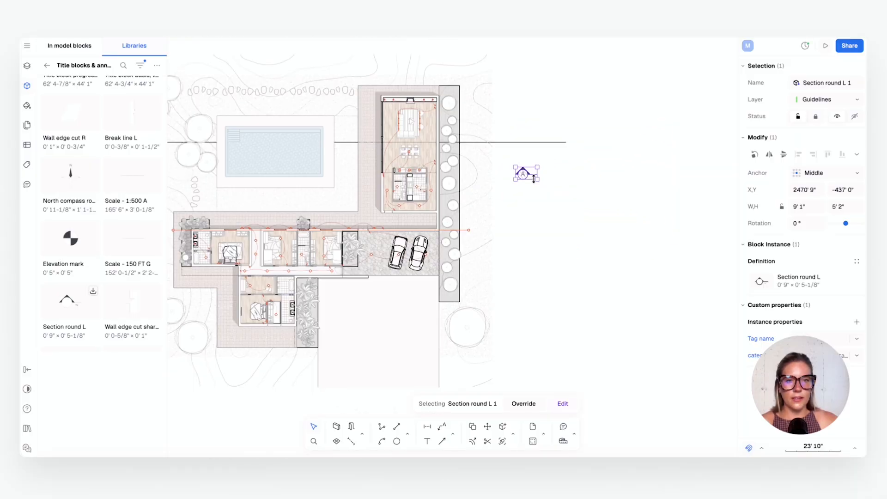
Flip the section mark vertically so it points down and move it to the left end of the section line.
scroll(551, 218, "up", 3)
left_click_drag(550, 218, 220, 168)
left_click(784, 154)
middle_click_drag(264, 177, 696, 210)
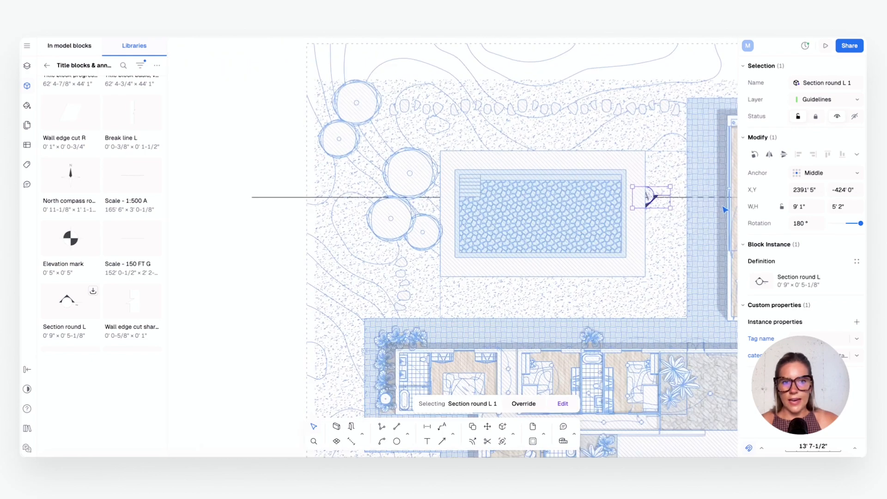
left_click_drag(658, 204, 259, 205)
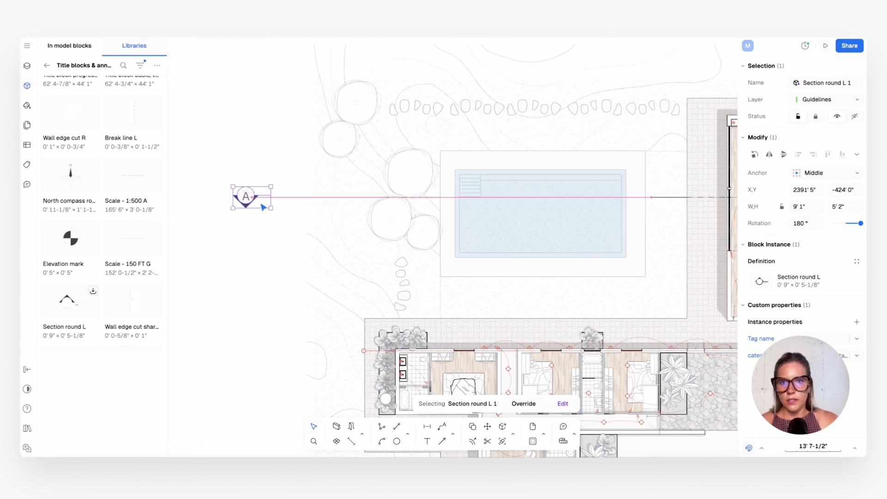
Fine-tune the section mark's position so its tail lines up with the left end of the section line.
scroll(256, 199, "up", 2)
scroll(254, 197, "up", 5)
left_click_drag(296, 235, 296, 277)
scroll(436, 284, "down", 2)
scroll(430, 264, "down", 6)
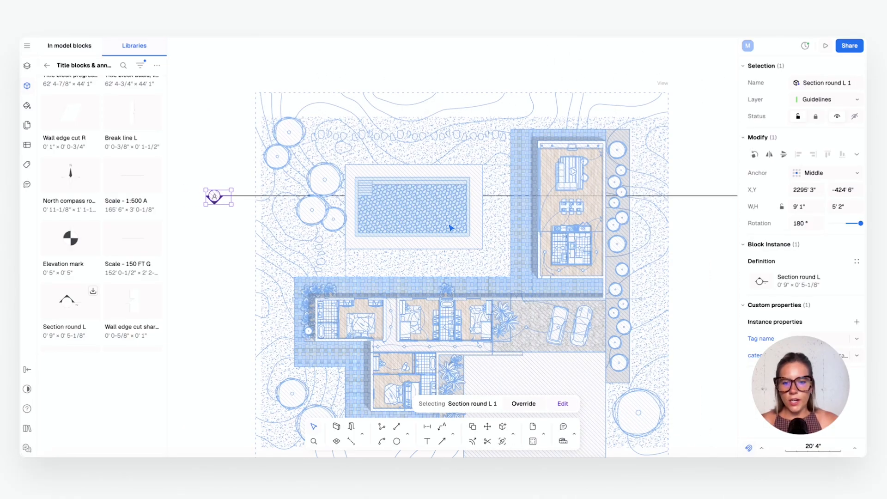
Copy the section mark to the right end of the section line and flip the copy horizontally.
mouse_move(228, 202)
left_mouse_down("alt")
mouse_move(677, 208)
mouse_move(754, 193)
left_mouse_up("alt")
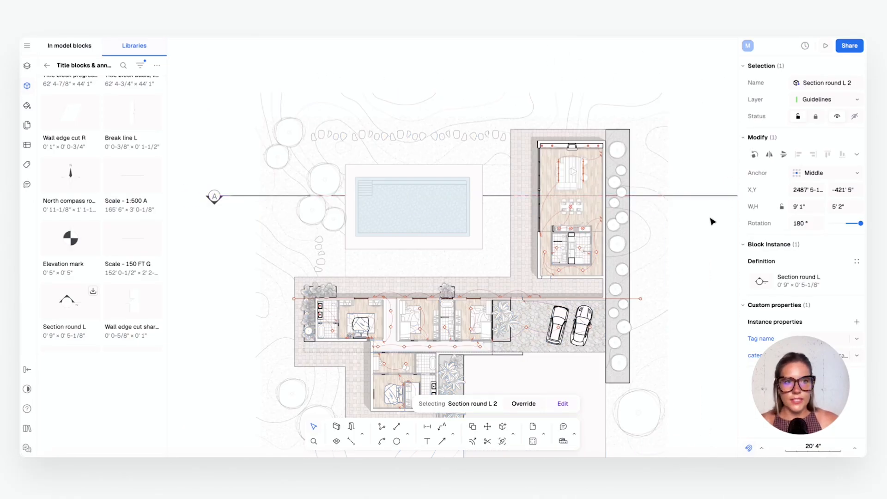
middle_click_drag(702, 219, 531, 206)
scroll(613, 176, "up", 3)
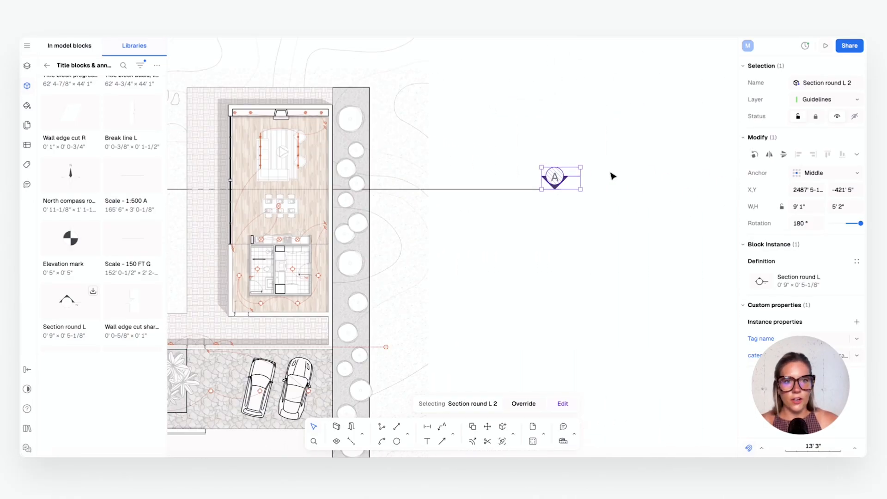
left_click(769, 154)
Align the copied section mark with the right end of the section line and deselect it.
left_click_drag(570, 185, 587, 200)
scroll(578, 197, "up", 5)
left_click(580, 287)
scroll(583, 290, "down", 10)
middle_click_drag(591, 290, 579, 194)
left_click(483, 251)
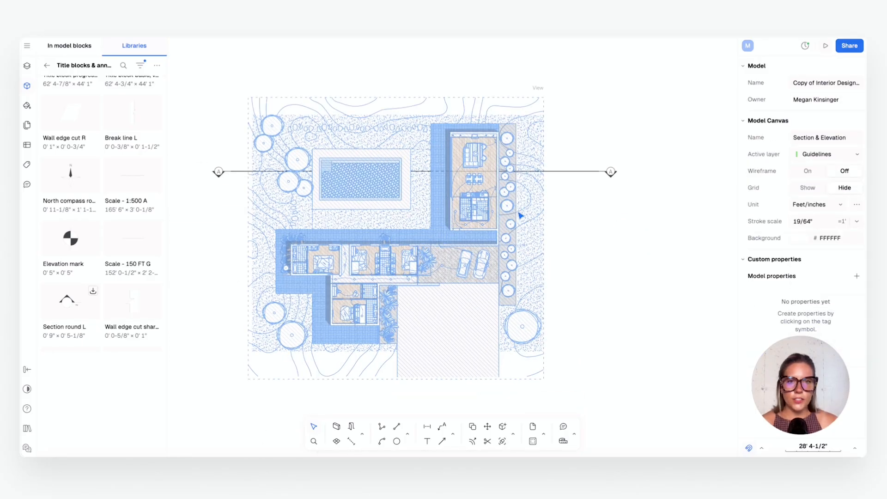
Copy the floor plan view to the right of the original and rotate the copy 180°.
left_click(520, 216)
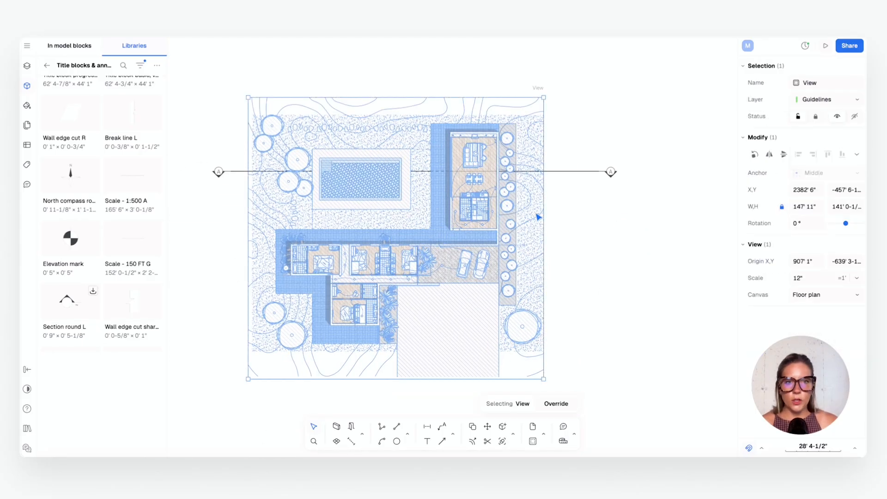
middle_click_drag(586, 236, 461, 191)
scroll(545, 225, "down", 2)
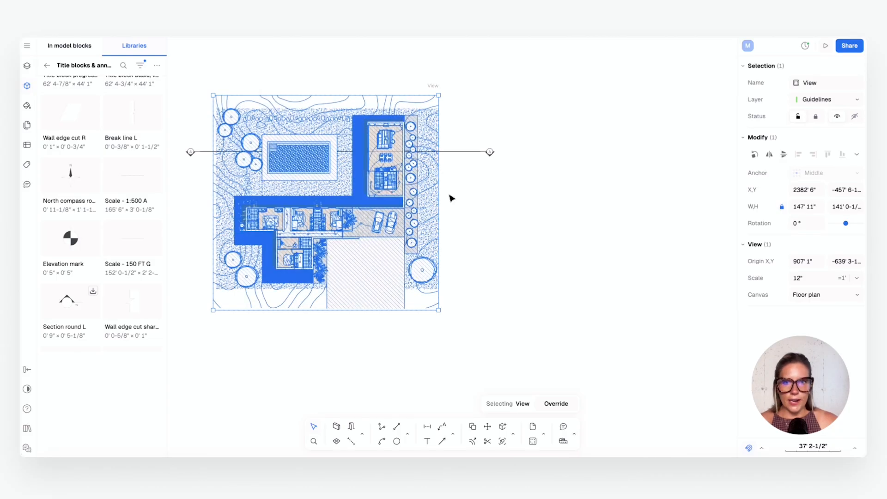
left_click_drag(378, 189, 564, 203)
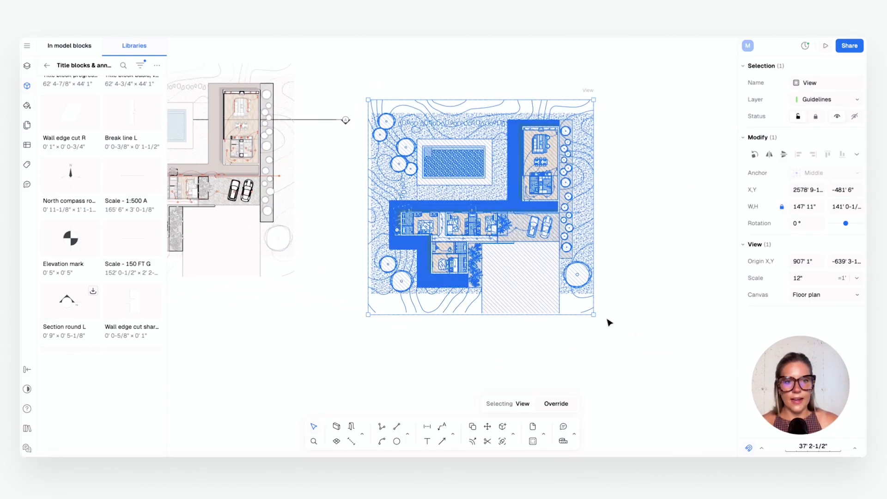
left_click_drag(597, 320, 369, 175)
Crop the rotated view's upper edge to about 88'7" high, keeping the living wing and the pool.
scroll(452, 212, "up", 3)
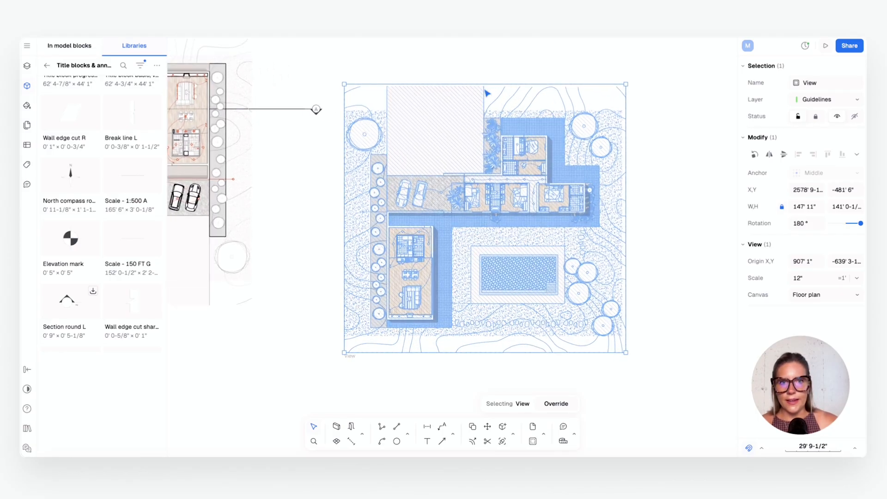
left_click_drag(487, 81, 490, 184)
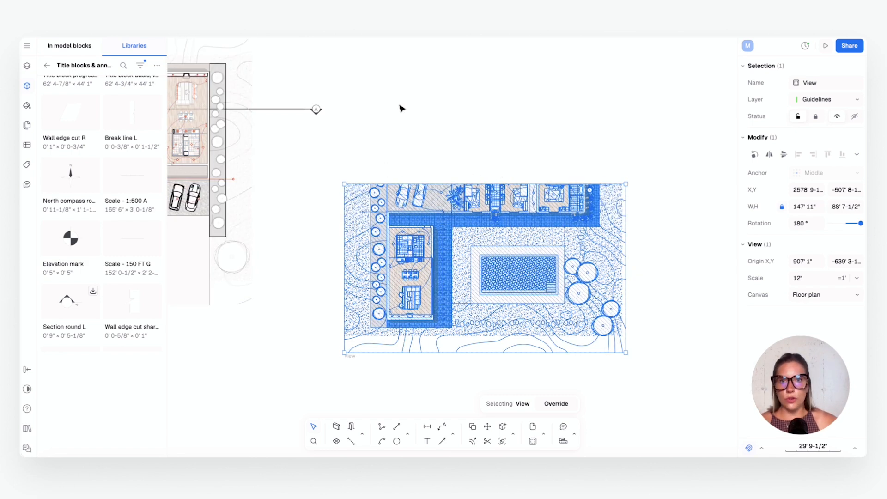
left_click(26, 46)
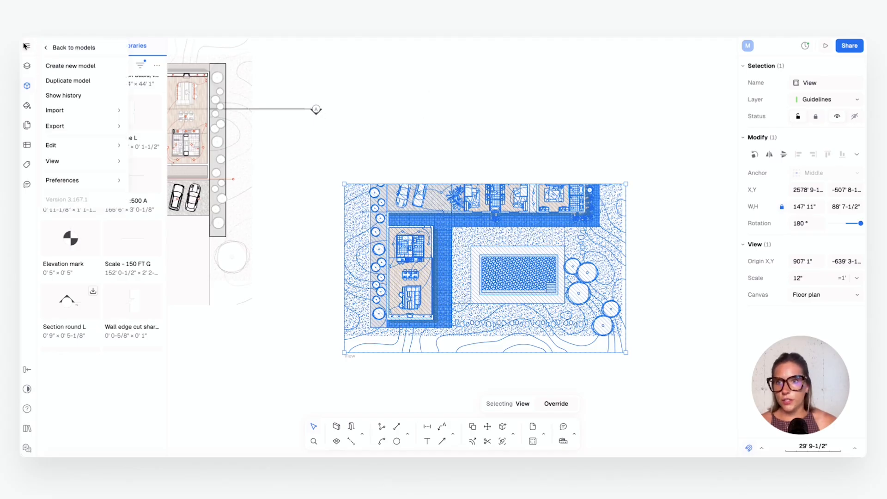
left_click(26, 45)
Open the Paper Canvas | Presentation canvas and examine the finished section sheet's gabled living wing, kitchen, terrace and pool.
left_click(27, 65)
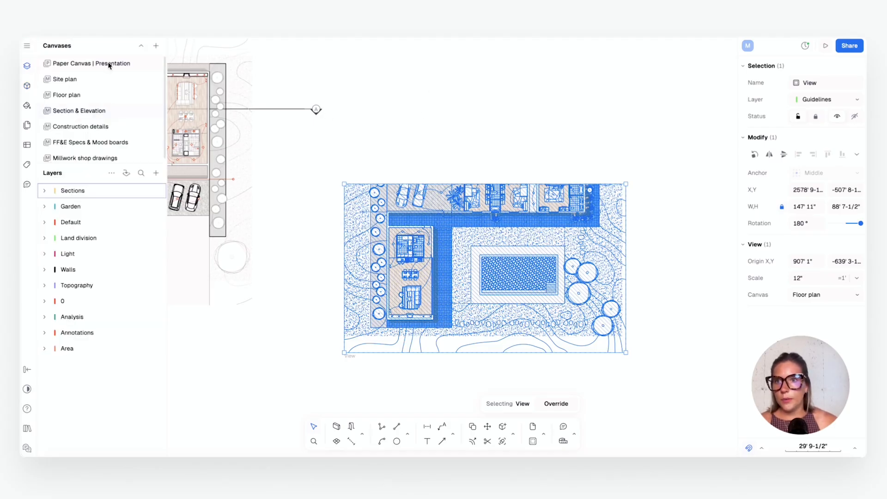
left_click(109, 64)
scroll(485, 208, "down", 3)
middle_click_drag(479, 306, 167, 291)
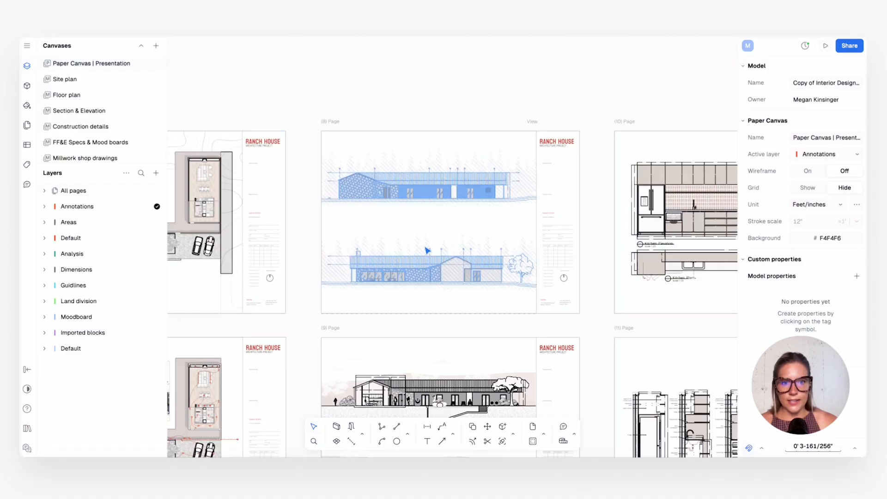
middle_click_drag(421, 230, 433, 97)
scroll(394, 263, "up", 5)
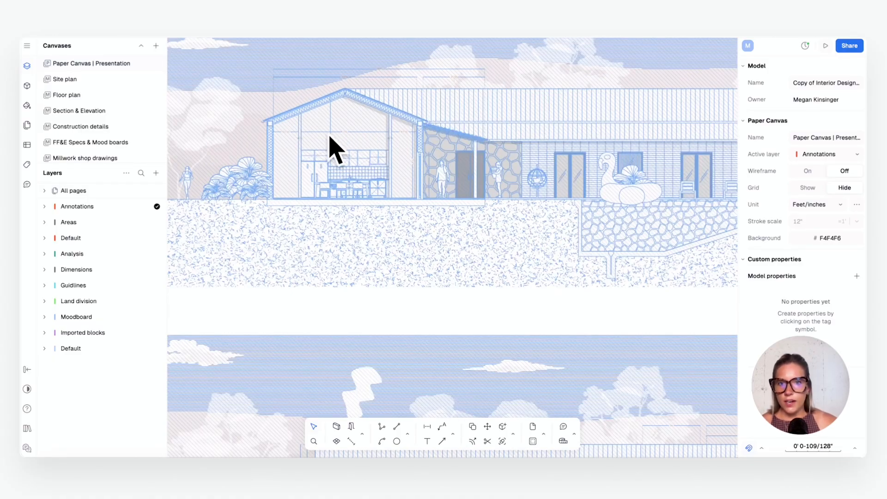
scroll(332, 115, "up", 3)
middle_click_drag(335, 145, 411, 157)
scroll(416, 208, "down", 1)
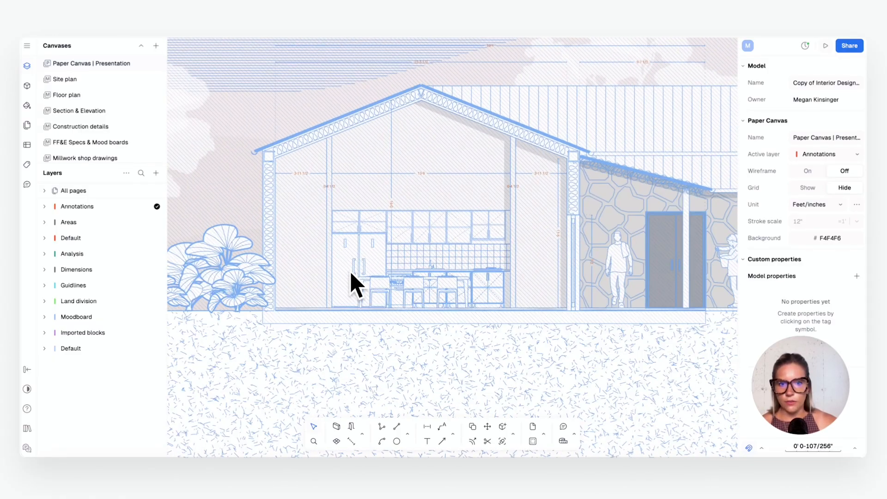
scroll(511, 217, "down", 3)
scroll(525, 234, "down", 2)
scroll(504, 192, "down", 2)
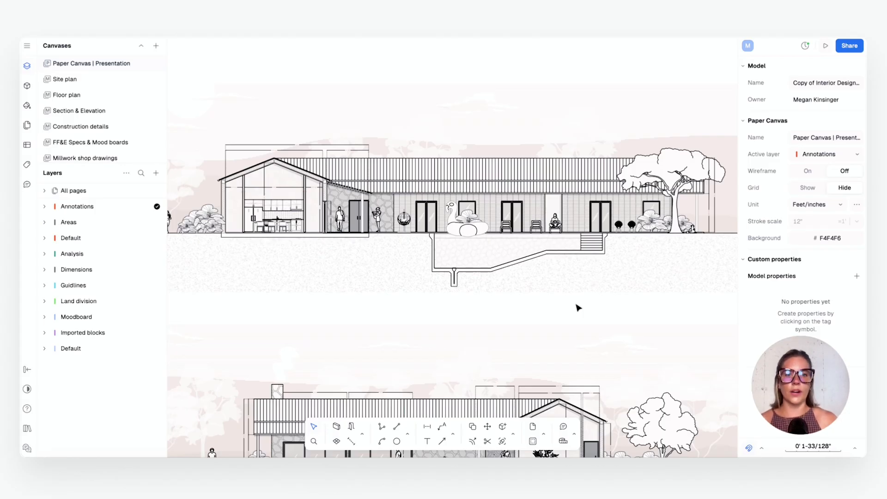
Examine how the roof, insulated walls, floor and kitchen are drawn in the presentation sheet's gabled section.
left_click(394, 192)
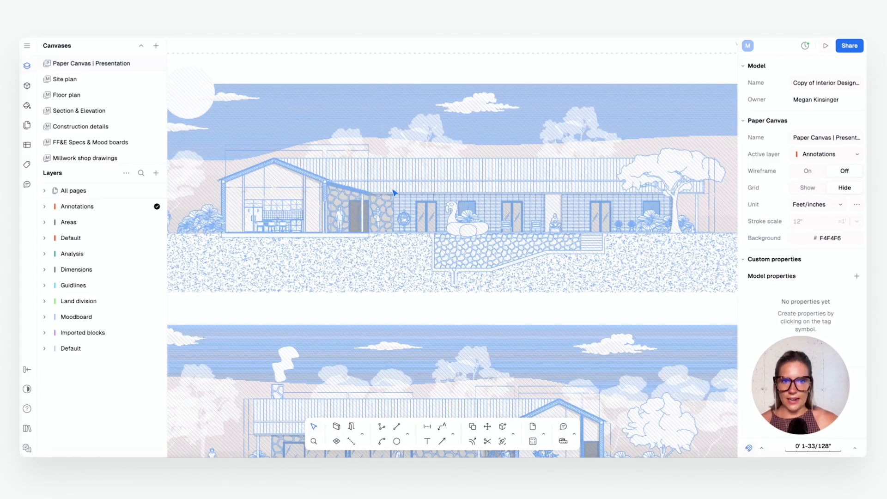
scroll(409, 195, "up", 3)
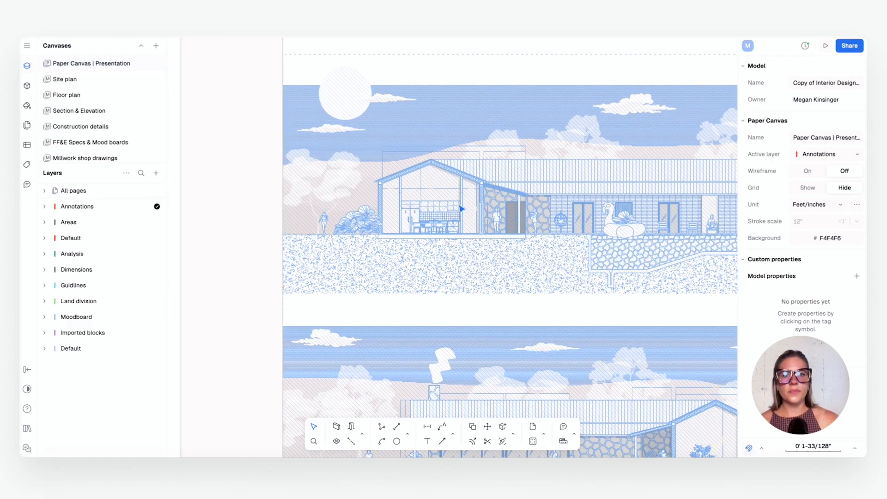
scroll(409, 195, "up", 5)
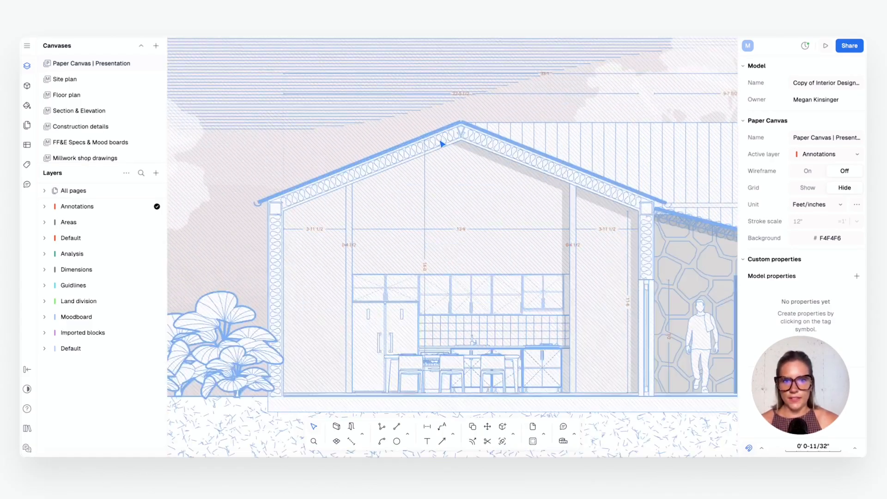
scroll(254, 199, "down", 8)
scroll(275, 298, "up", 5)
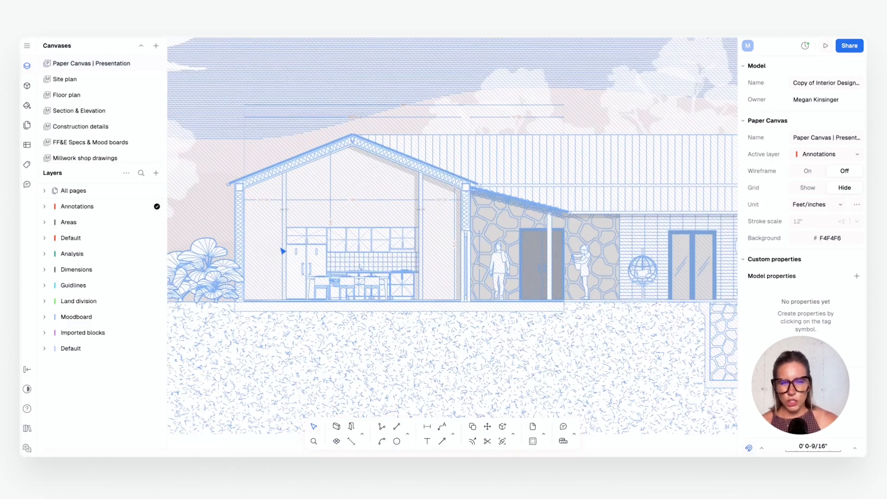
scroll(291, 231, "up", 3)
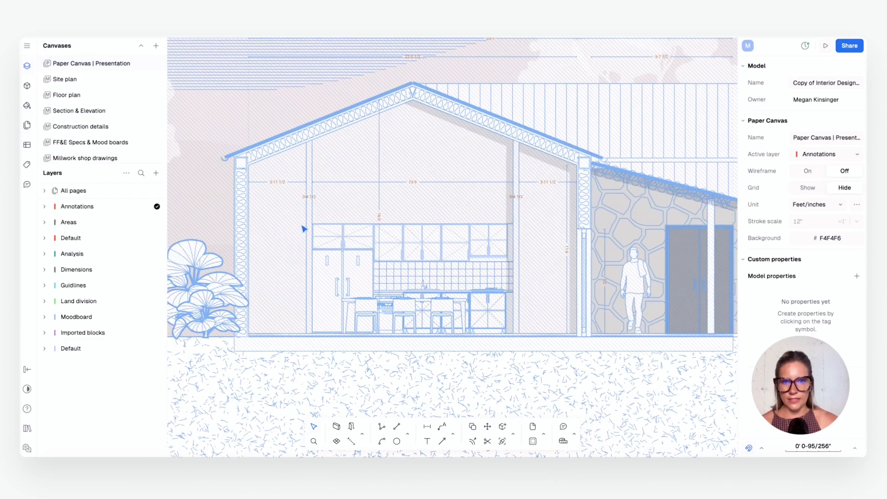
Return to the Section & Elevation canvas and crop the rotated view to about 51'1" wide and 32'10" high around the kitchen and dining area.
left_click(86, 113)
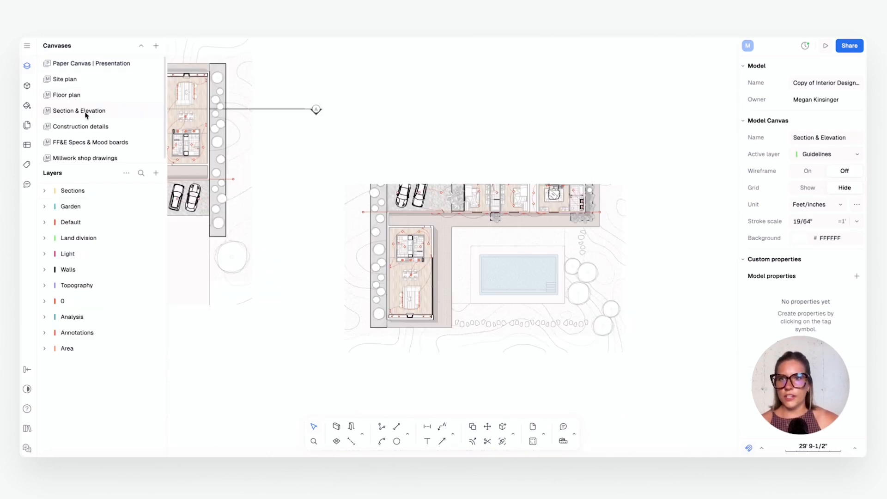
left_click(553, 240)
scroll(438, 284, "up", 3)
middle_click_drag(460, 282, 451, 227)
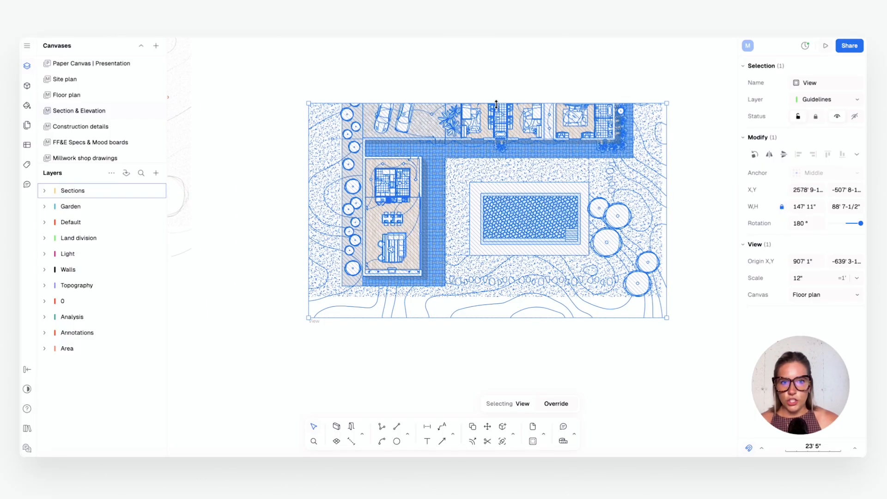
left_click_drag(496, 103, 496, 150)
left_click_drag(664, 255, 433, 255)
scroll(421, 257, "up", 3)
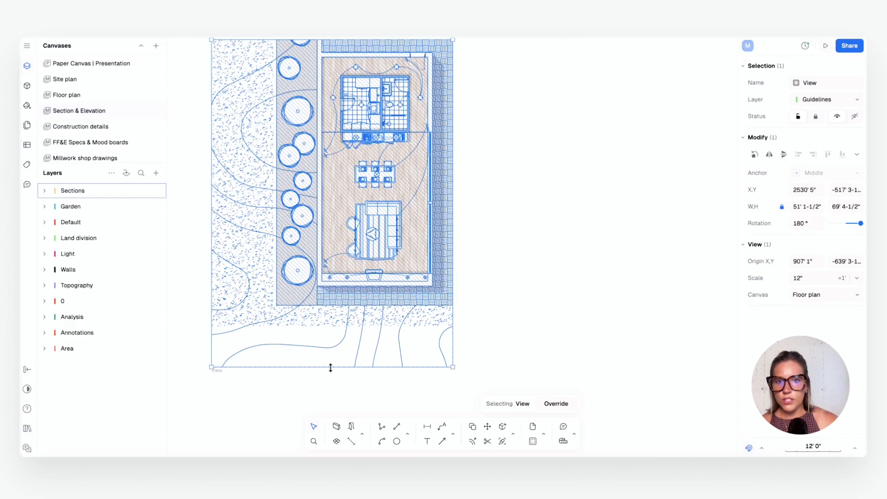
left_click_drag(331, 367, 369, 192)
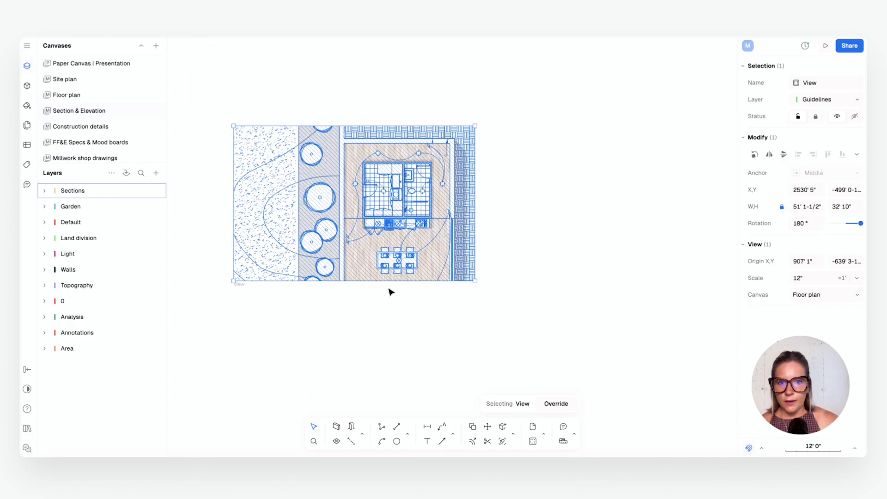
Crop the rotated view's planted side to a narrow strip beside the house wall and move the view upward.
scroll(393, 221, "up", 2)
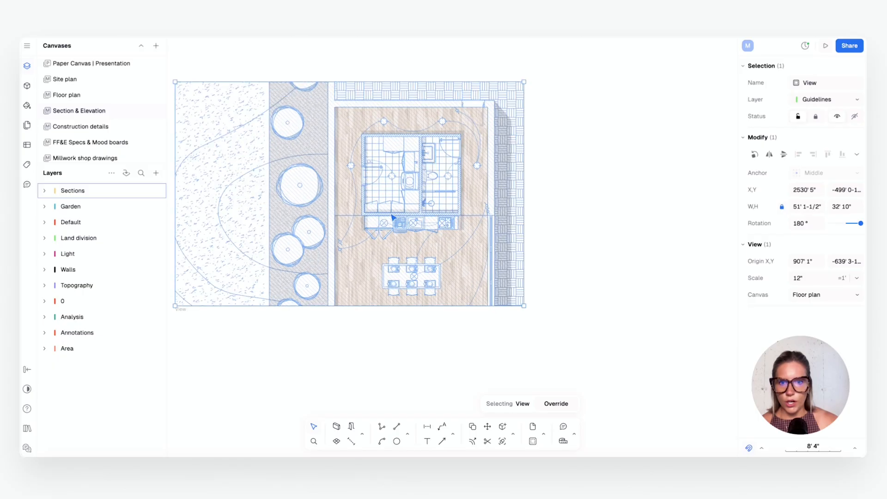
scroll(434, 233, "down", 1)
scroll(429, 234, "left", 2)
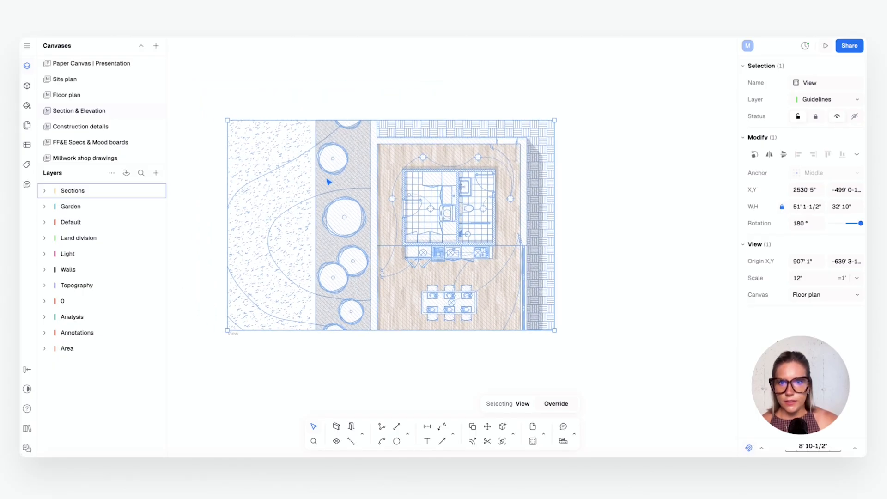
left_click_drag(236, 250, 352, 250)
left_click(710, 276)
scroll(636, 264, "down", 6)
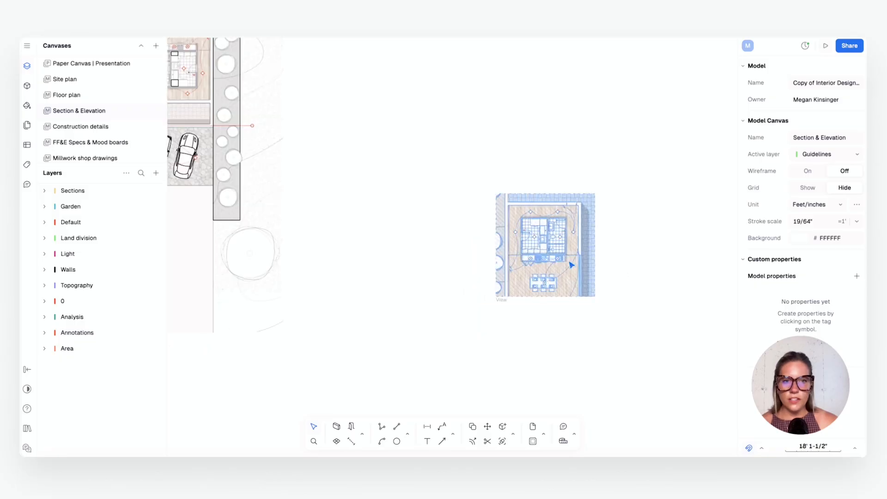
left_click(569, 267)
mouse_move(568, 262)
left_mouse_down()
mouse_move(574, 136)
mouse_move(567, 123)
left_mouse_up()
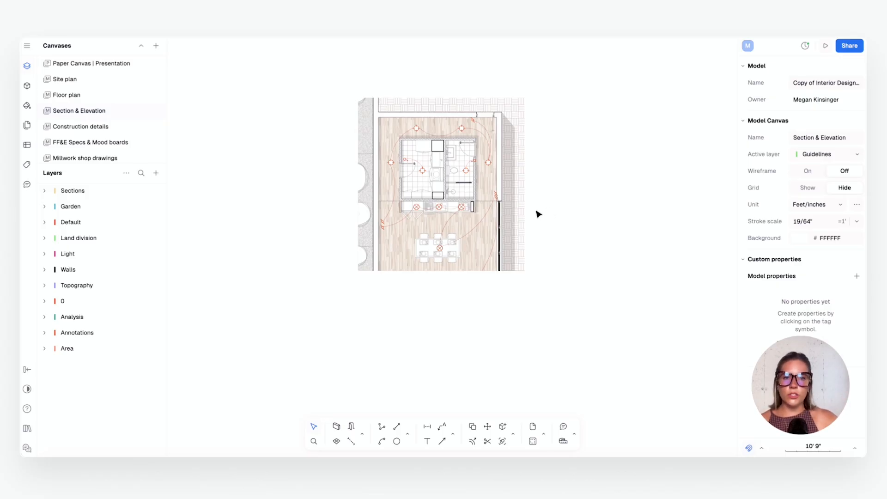
left_click(516, 217)
left_click(544, 234)
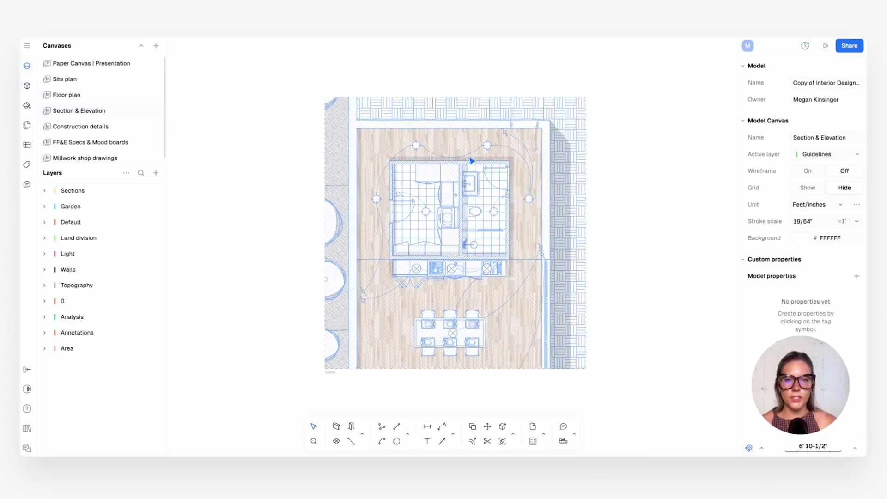
left_click(388, 212)
left_click(678, 244)
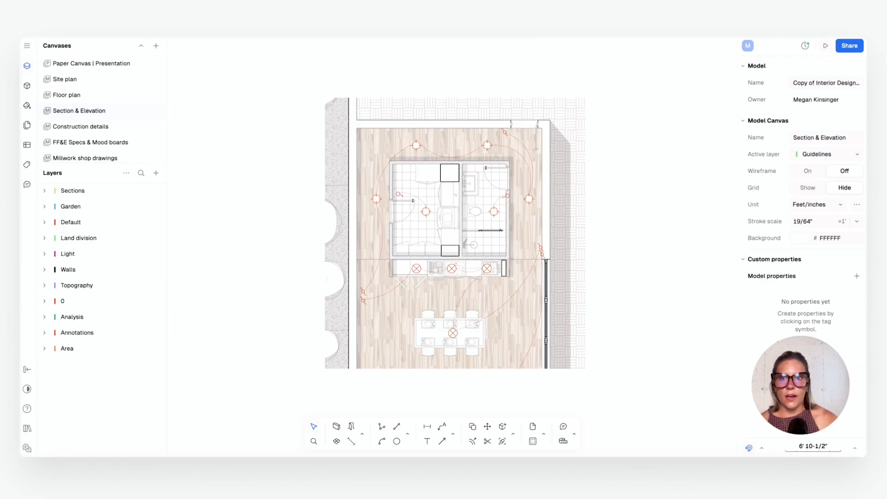
left_click_drag(658, 311, 656, 286)
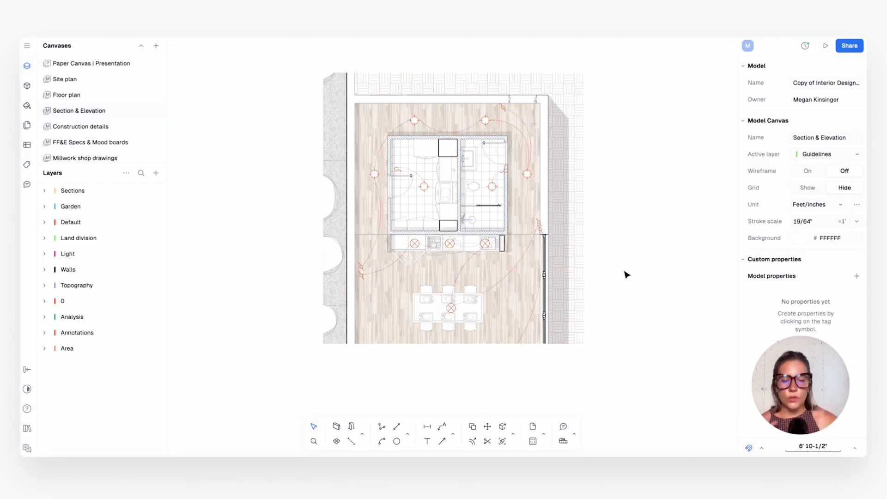
scroll(582, 228, "down", 2)
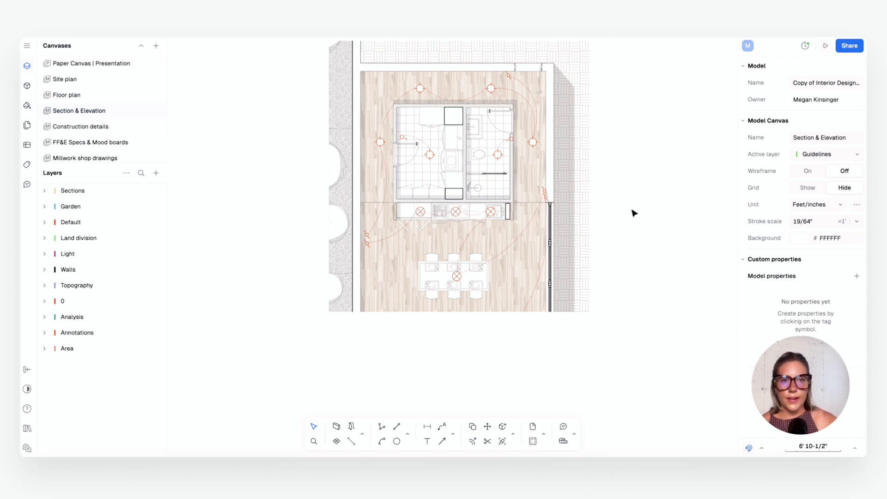
Draw a vertical guideline about 33'8" long down from the outer face of the exterior wall on the planted side.
middle_click_drag(621, 221, 631, 261)
mouse_move(563, 300)
middle_mouse_down()
mouse_move(563, 246)
mouse_move(473, 254)
middle_mouse_up()
scroll(559, 253, "down", 5)
scroll(466, 243, "up", 2)
left_click(397, 432)
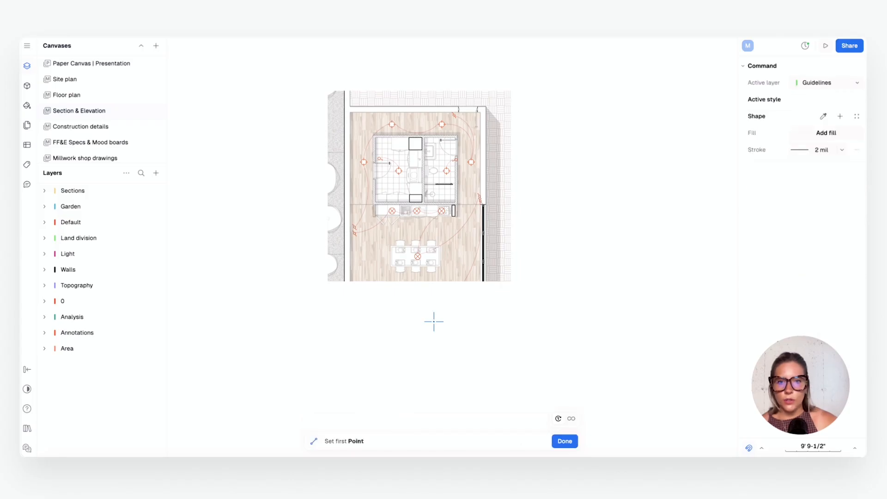
scroll(372, 297, "up", 3)
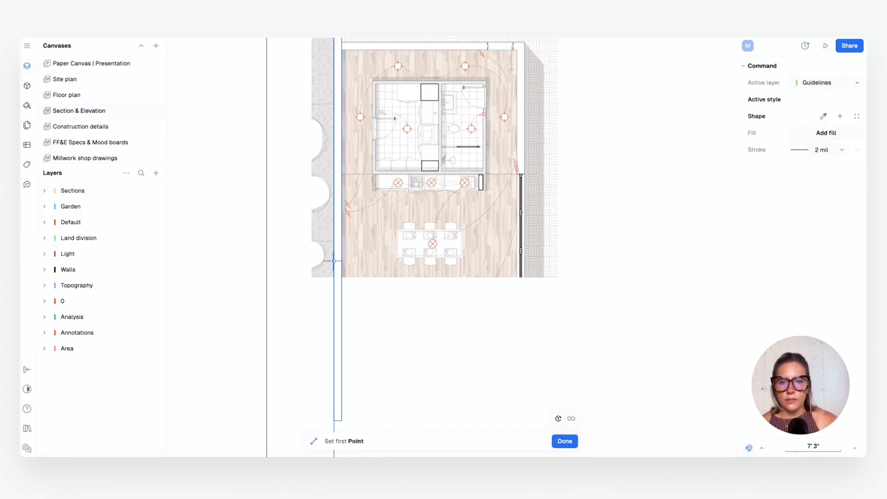
left_click(334, 261)
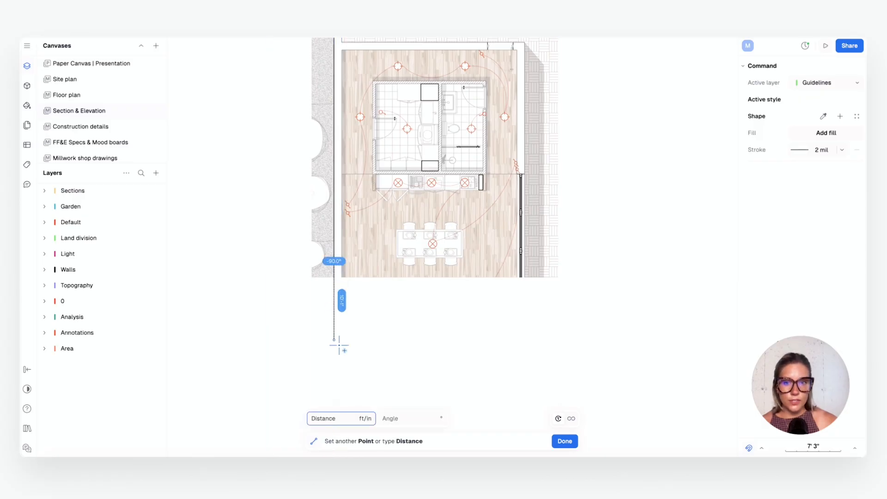
scroll(345, 324, "down", 5)
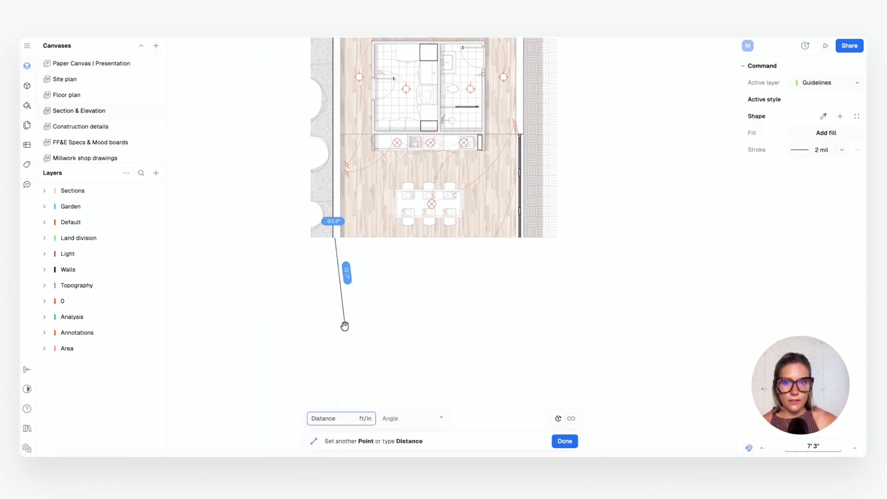
left_click(336, 382)
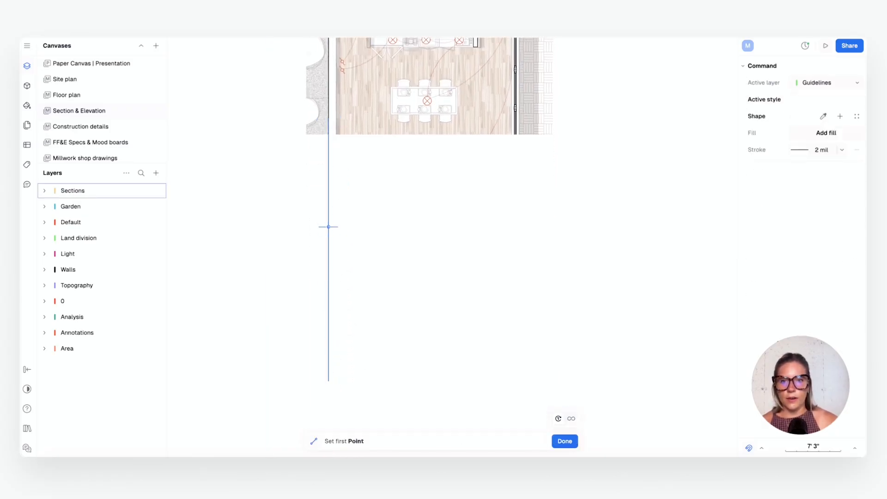
key("Escape")
Give the guideline a solid orange fill and set its stroke colour to E55C22.
left_click(330, 229)
middle_click_drag(346, 240, 350, 266)
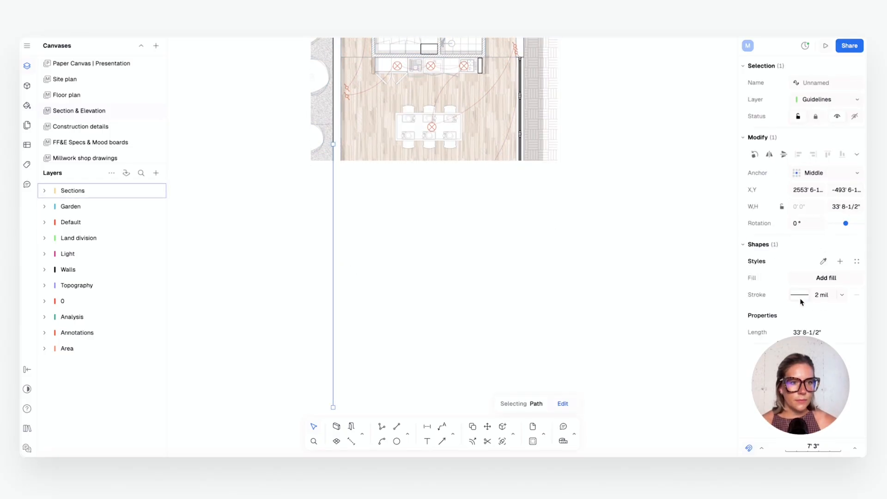
left_click(841, 295)
left_click(823, 286)
left_click(823, 279)
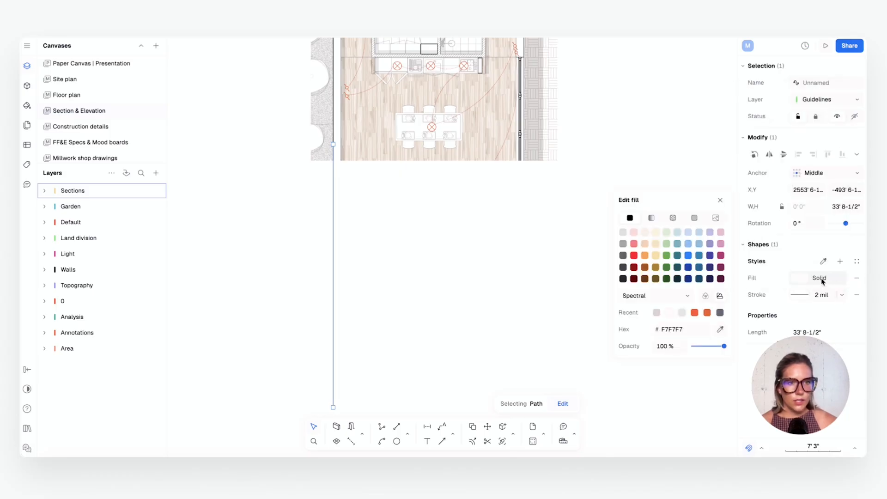
left_click(802, 295)
left_click(697, 304)
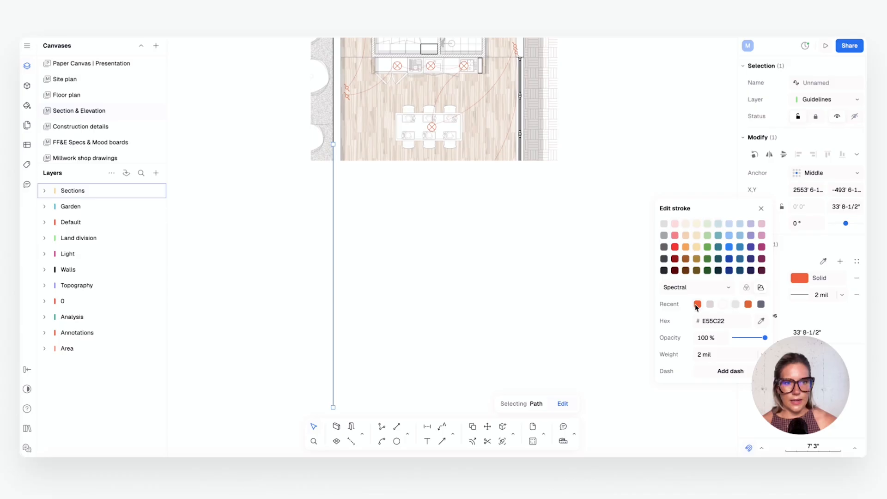
left_click(427, 306)
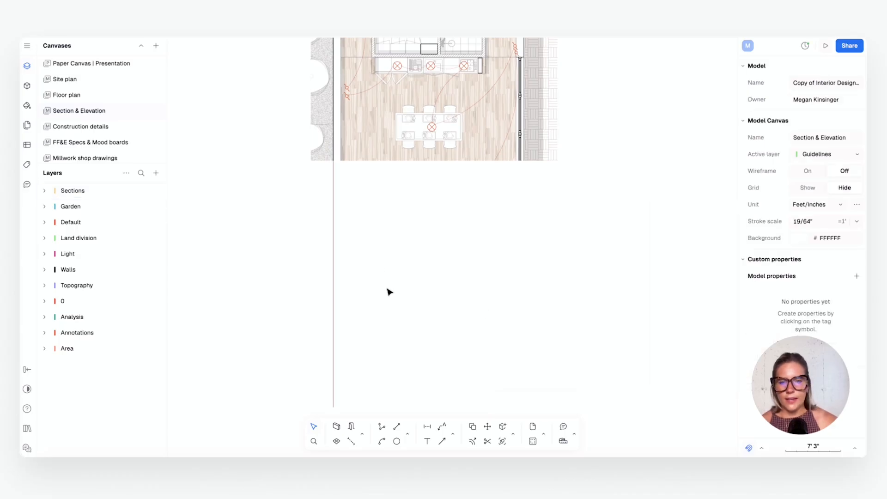
Duplicate the orange guideline and align the copy with the inner face of the same exterior wall.
scroll(388, 291, "up", 3)
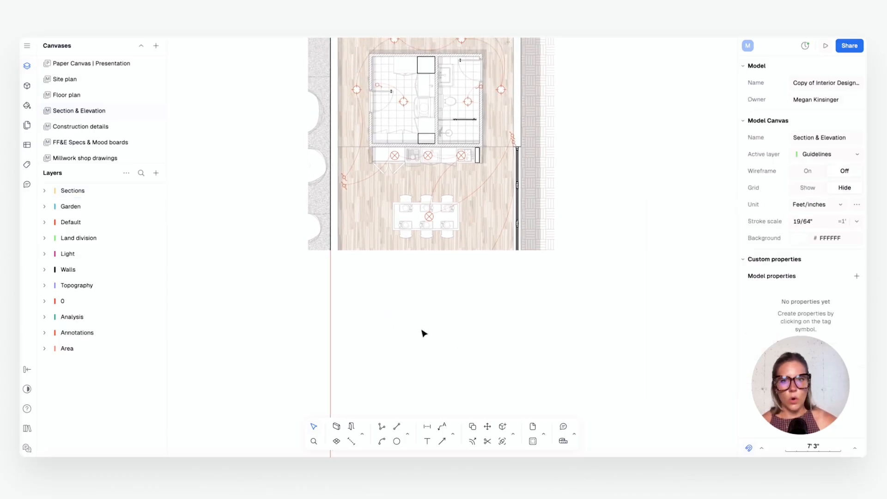
left_click(332, 321)
scroll(414, 313, "down", 1)
key("ctrl+d")
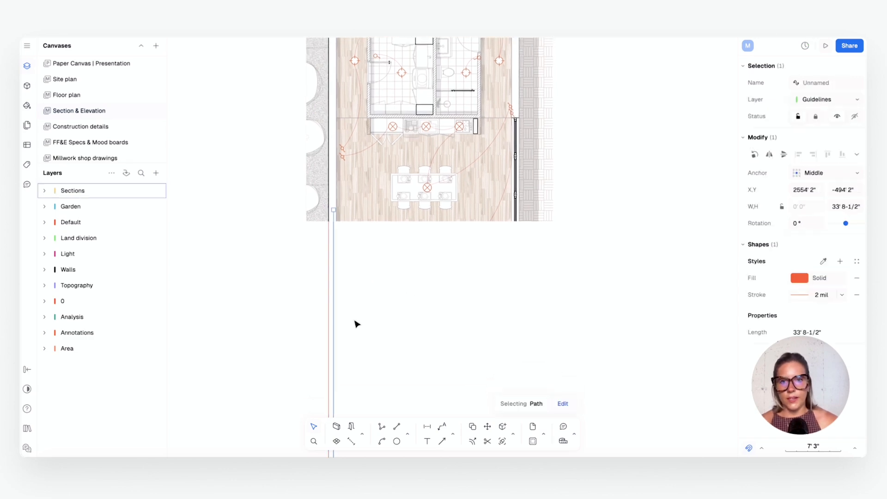
left_click_drag(335, 262, 379, 287)
scroll(339, 263, "up", 5)
scroll(293, 198, "down", 5)
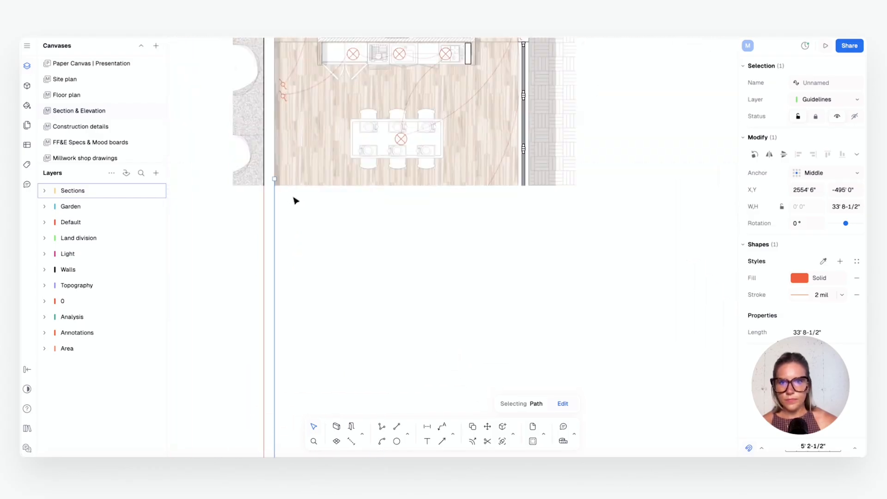
Duplicate both guidelines and align the copied pair with the inner and outer faces of the glazed wall facing the terrace.
left_click(264, 246, "shift")
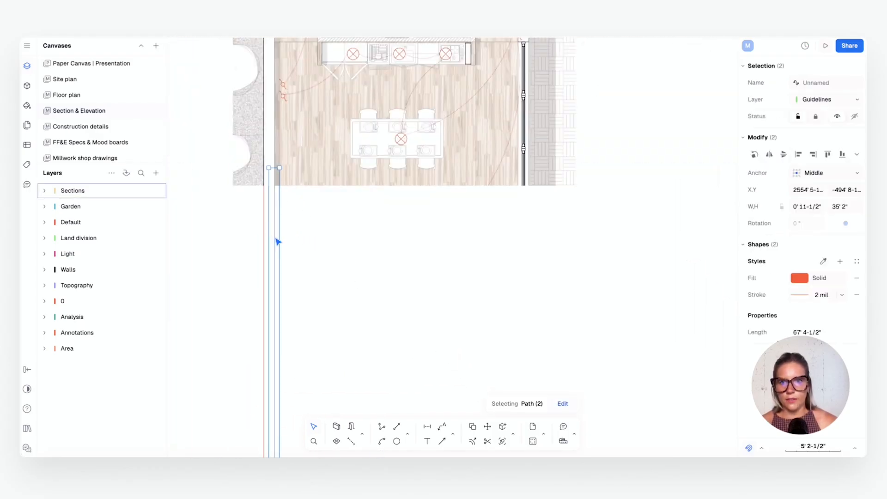
left_click_drag(277, 241, 531, 209)
scroll(538, 185, "up", 5)
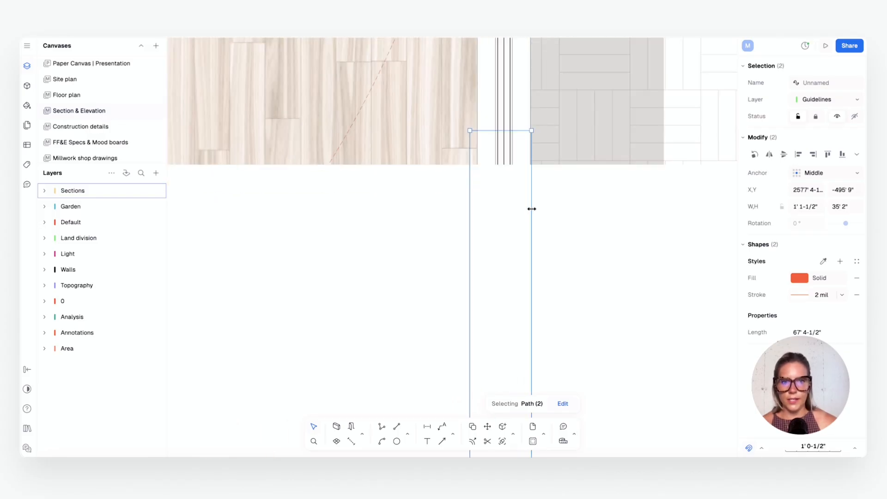
key("ctrl+z")
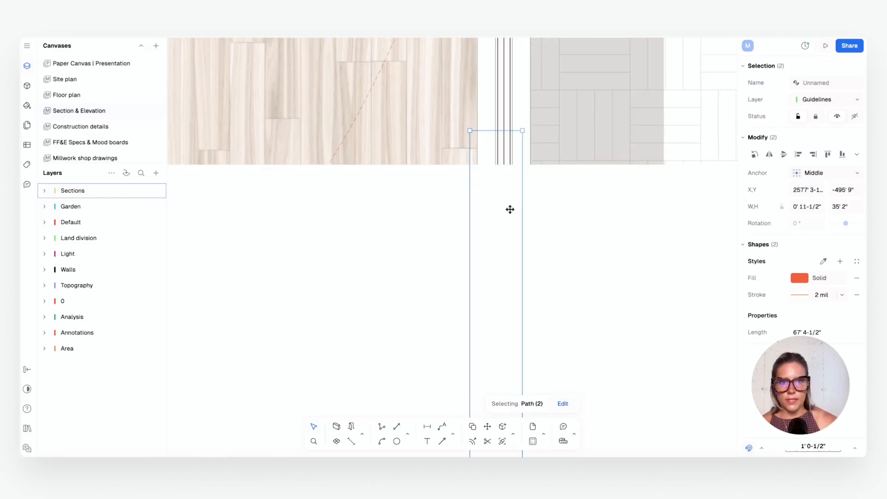
mouse_move(509, 209)
left_mouse_down()
mouse_move(521, 212)
mouse_move(510, 213)
left_mouse_up()
scroll(510, 212, "down", 3)
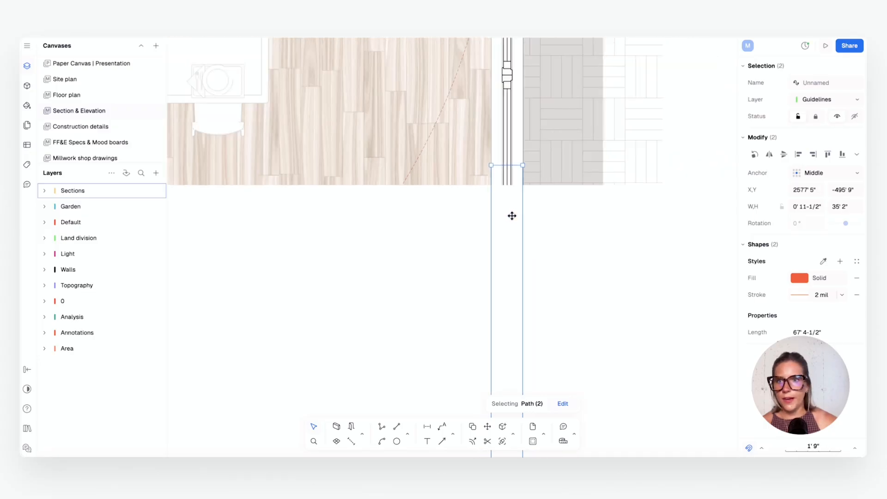
Expand the Sections layer and its Guidelines sublayer to list their contents, and clear the canvas selection.
left_click(40, 192)
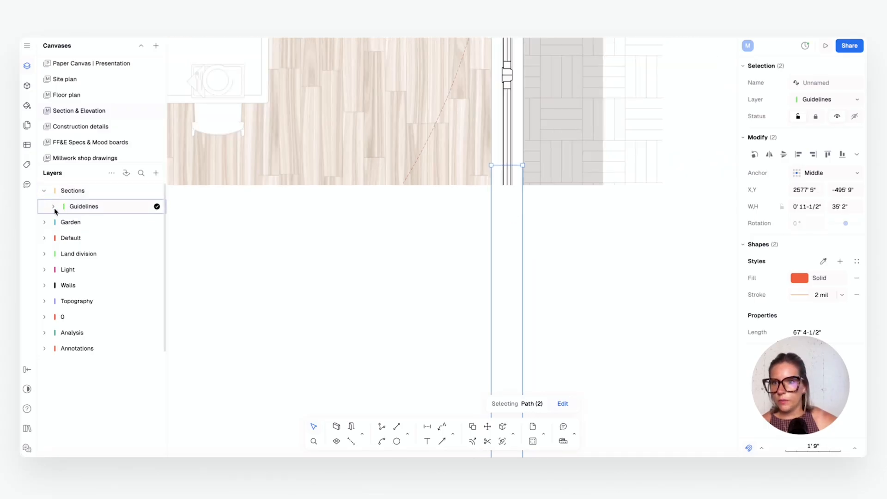
left_click(54, 208)
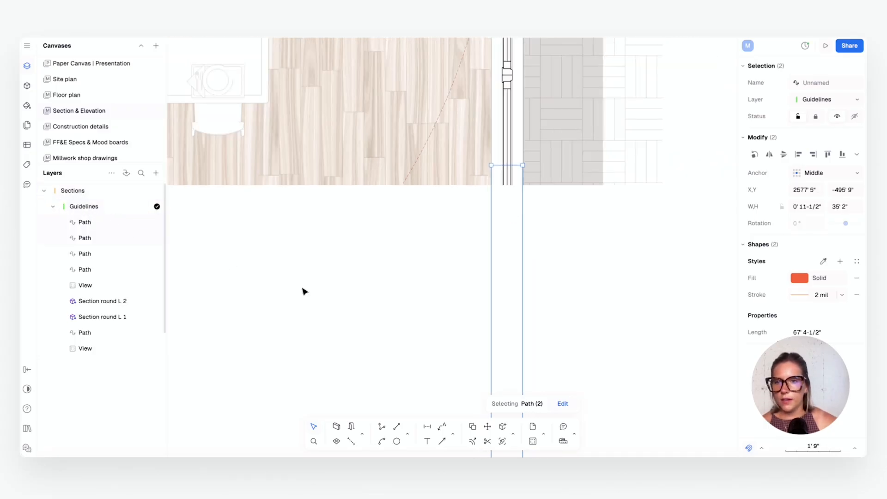
left_click(356, 273)
Examine the projected exterior and glazed wall guidelines from the plan's edge down to their lower ends.
scroll(488, 249, "down", 1)
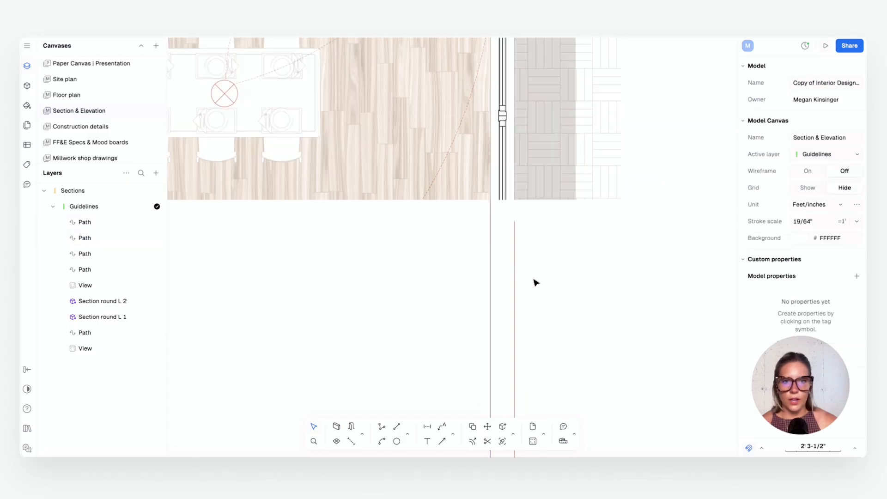
left_click(514, 217)
scroll(557, 280, "down", 5)
middle_click_drag(483, 296, 490, 260)
left_click(488, 278)
middle_click_drag(527, 295, 527, 230)
scroll(528, 230, "down", 4)
scroll(531, 203, "up", 2)
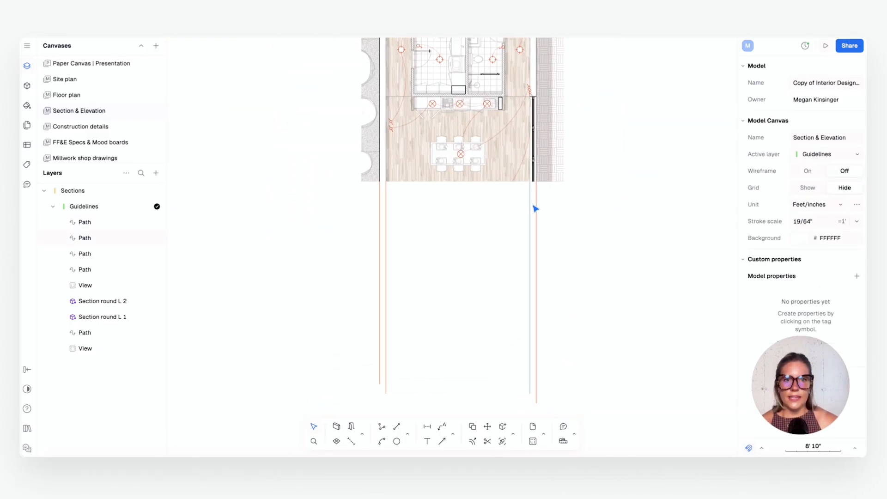
left_click(533, 208)
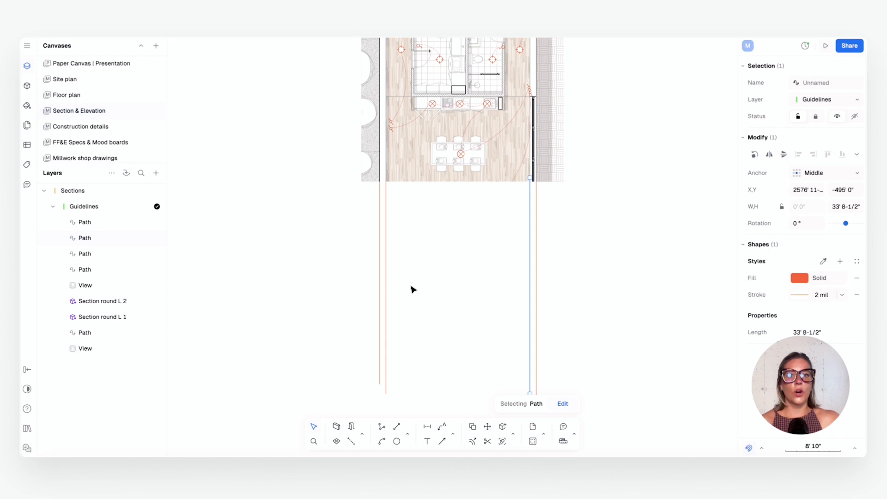
scroll(526, 216, "down", 3)
scroll(526, 215, "left", 2)
middle_click_drag(525, 214, 516, 210)
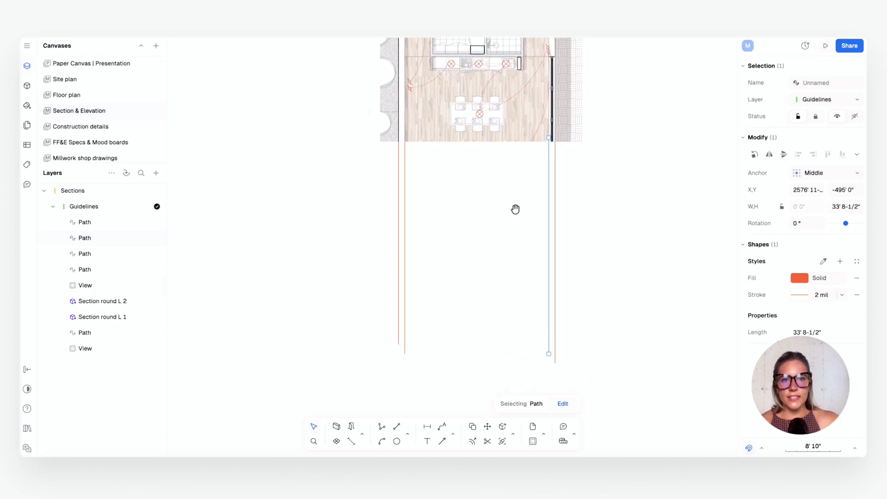
scroll(516, 210, "up", 1)
middle_click_drag(519, 261, 465, 287)
left_click(464, 240)
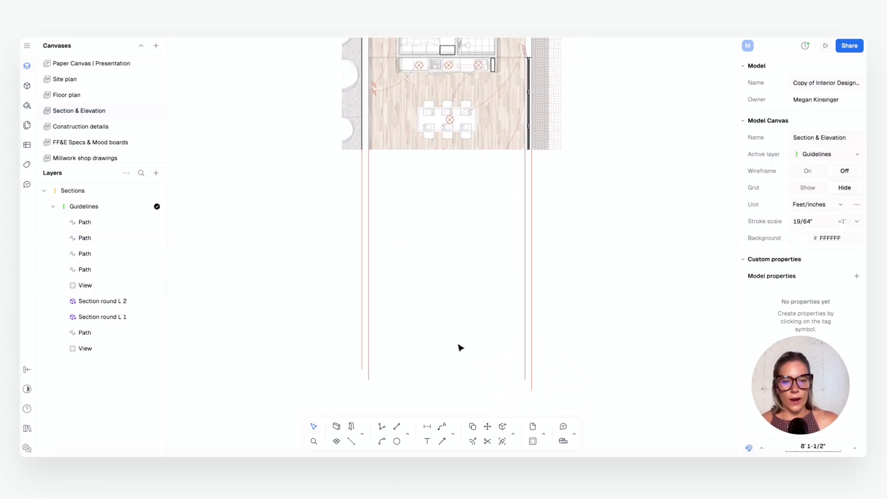
Draw a horizontal line across all four wall guidelines near their lower ends, extending beyond them on both sides.
left_click(398, 427)
scroll(343, 362, "up", 2)
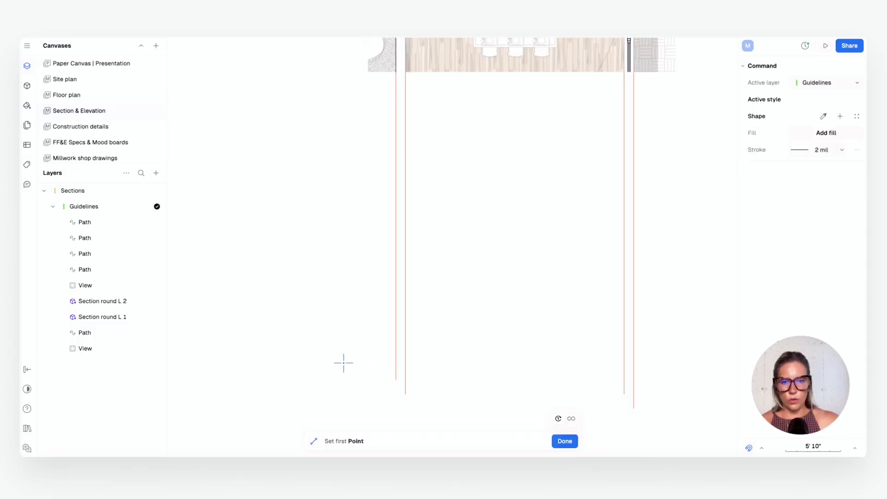
left_click(301, 333)
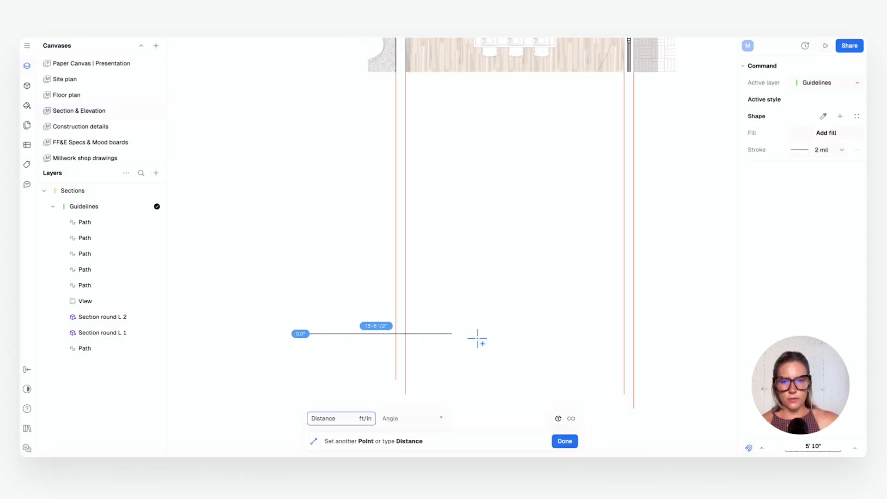
left_click(716, 333)
key("Escape")
key("l")
left_click(668, 313)
key("Escape")
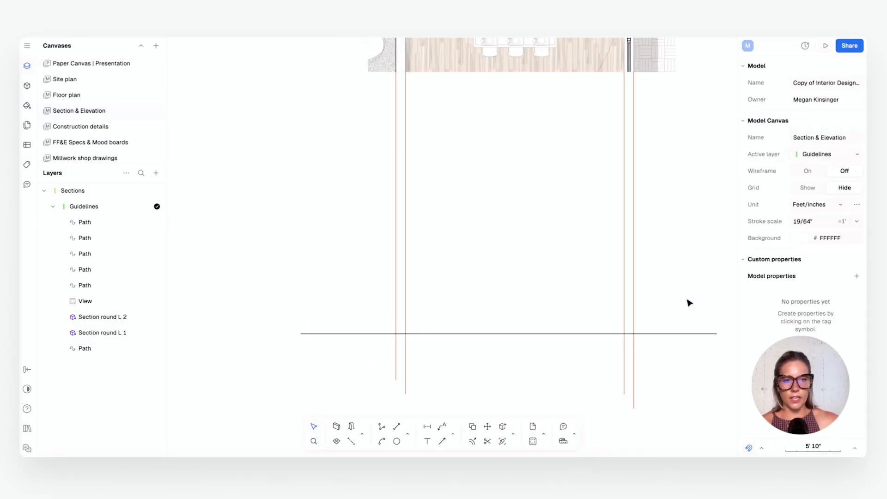
Draw a vertical guideline with stroke colour A2CB90 from the outer face of the interior core wall on the planted side down past the horizontal line.
middle_click_drag(661, 322, 630, 333)
scroll(630, 333, "down", 2)
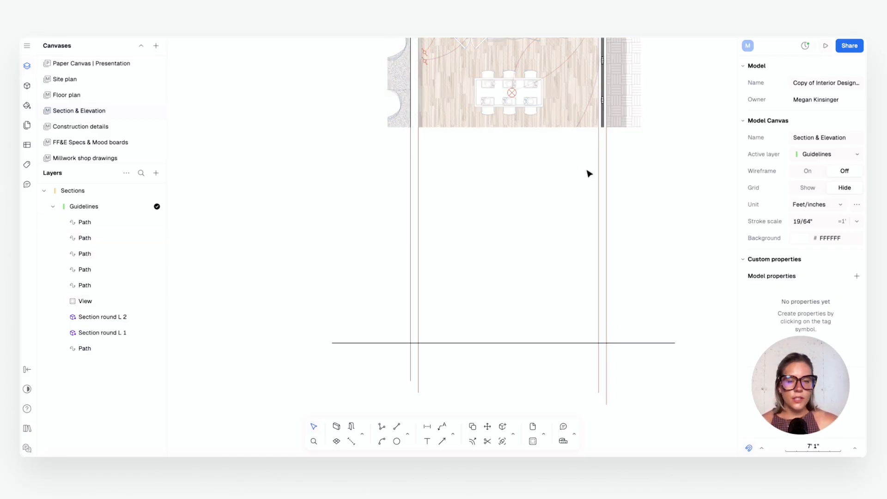
scroll(531, 239, "up", 5)
scroll(530, 237, "down", 5)
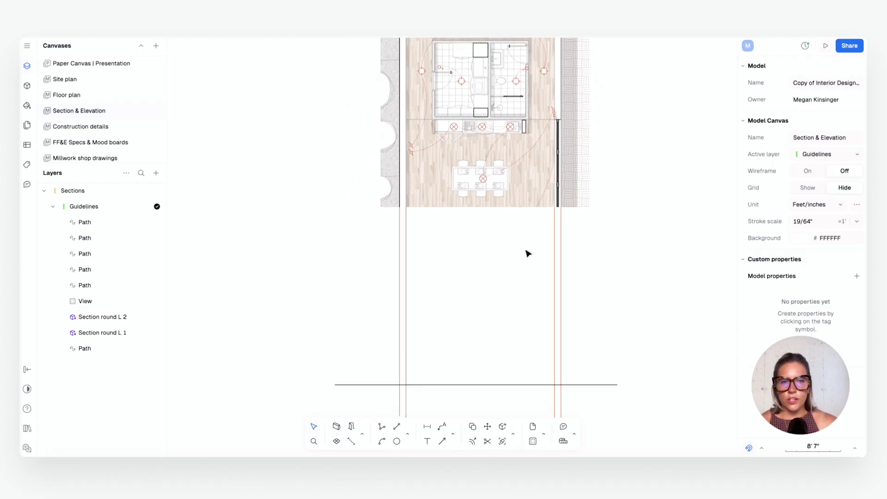
scroll(518, 282, "up", 3)
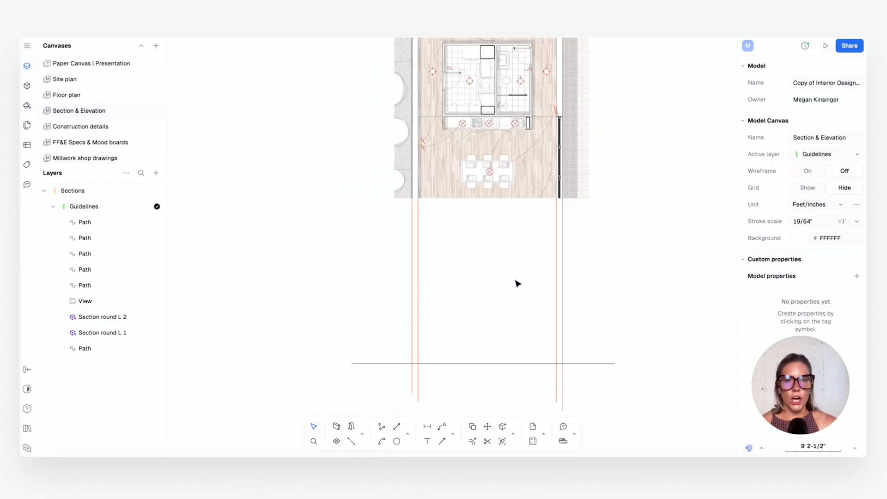
scroll(478, 116, "up", 5)
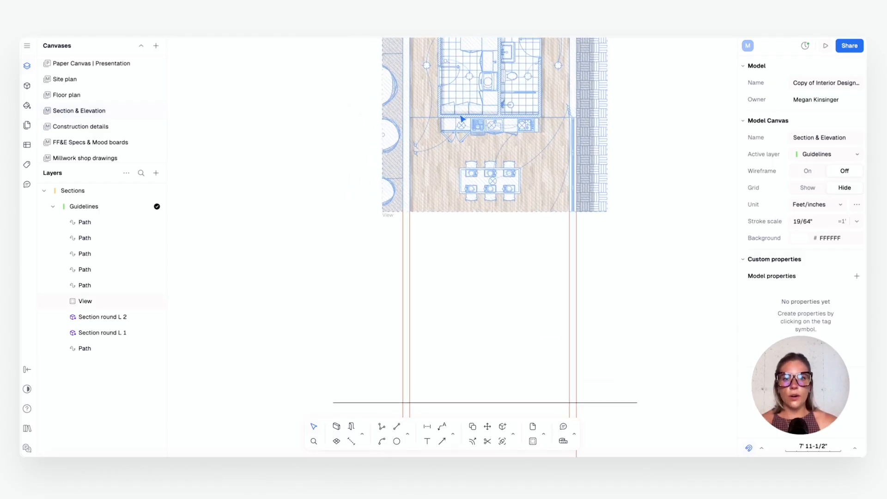
left_click(397, 427)
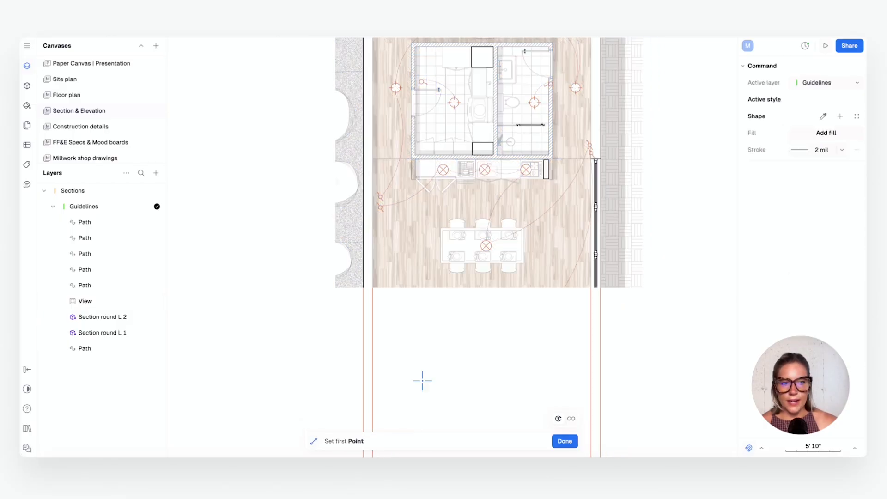
left_click(803, 151)
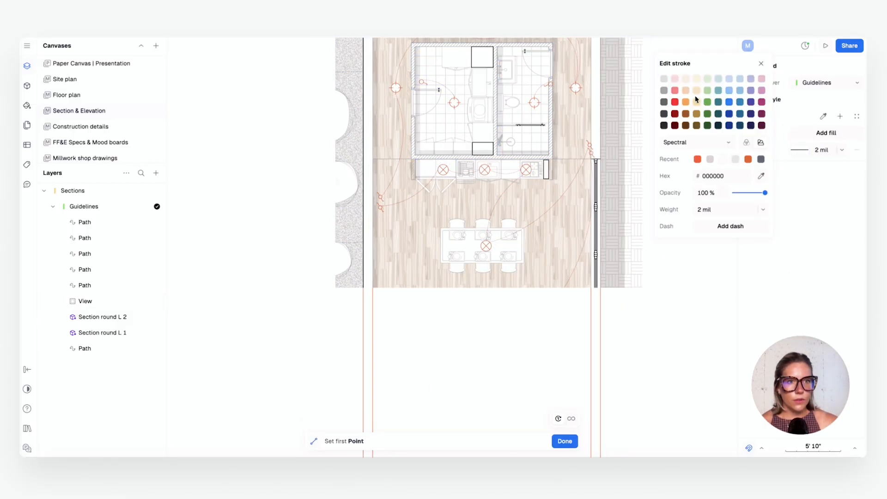
left_click(708, 90)
scroll(409, 151, "up", 3)
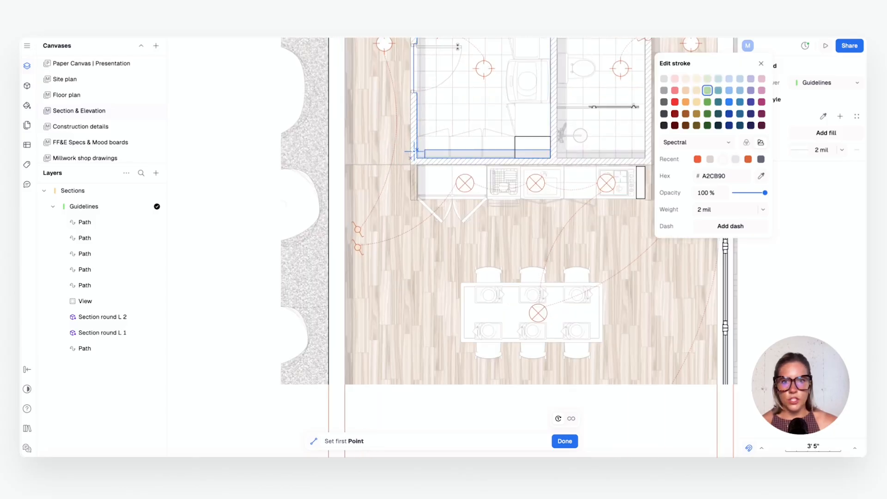
scroll(409, 153, "up", 1)
left_click(408, 218)
scroll(408, 344, "down", 2)
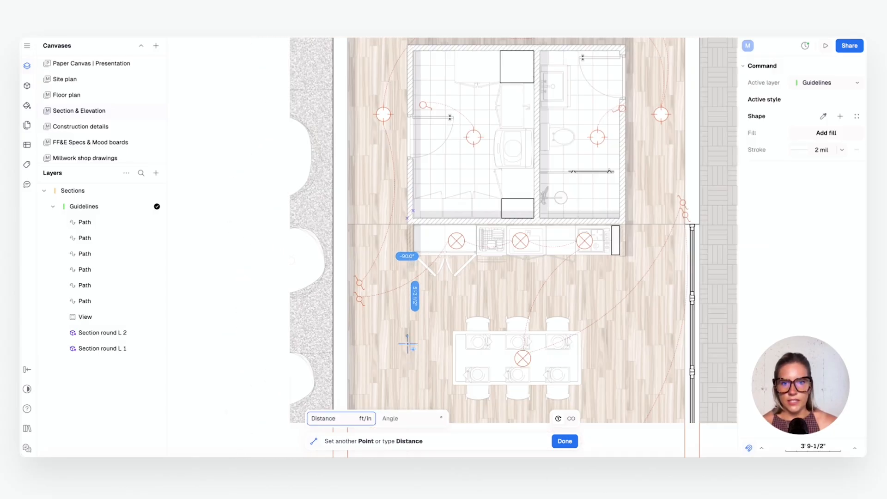
scroll(407, 344, "down", 3)
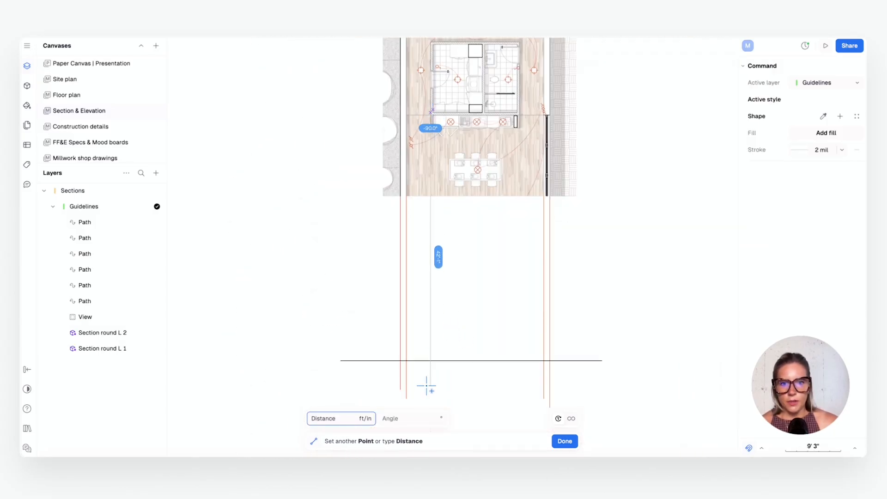
left_click(427, 386)
key("Escape")
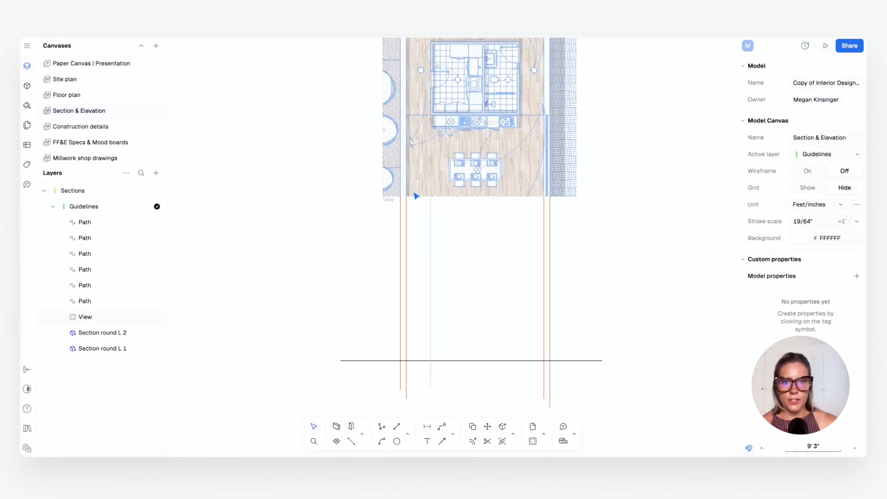
Draw a second vertical guideline about 42'2" long down from the inner face of the same core wall, at the kitchen cabinet corner.
left_click(396, 426)
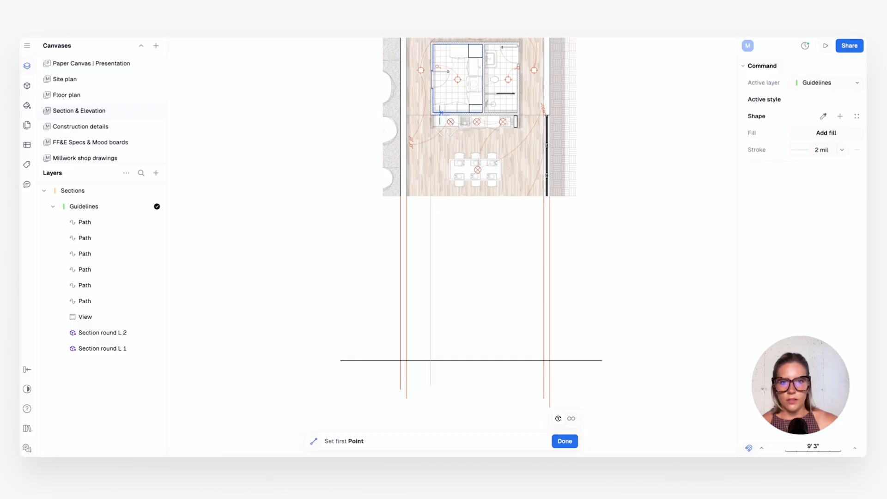
scroll(440, 113, "up", 2)
scroll(440, 117, "up", 5)
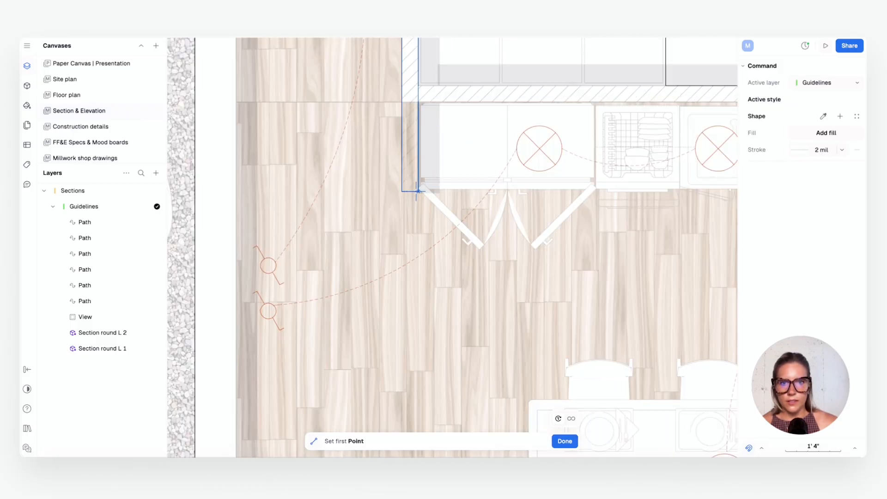
left_click(418, 190)
scroll(420, 273, "down", 7)
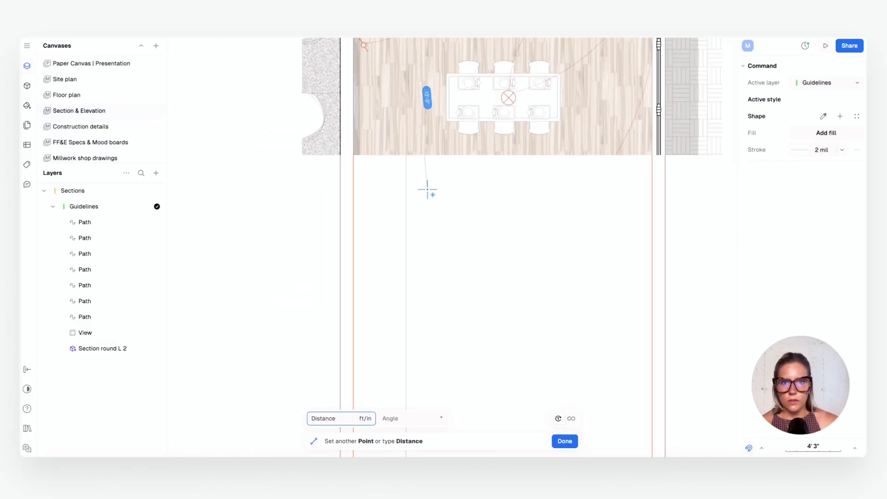
scroll(420, 302, "down", 3)
left_click(421, 341)
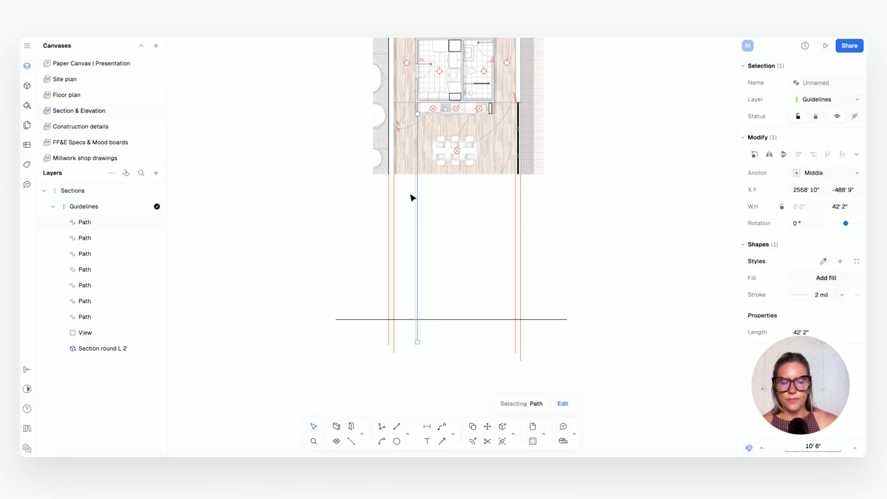
key("Escape")
Duplicate both core wall guidelines and align the copied pair with the two faces of the core wall nearest the terrace.
scroll(430, 152, "up", 1)
scroll(460, 151, "up", 2)
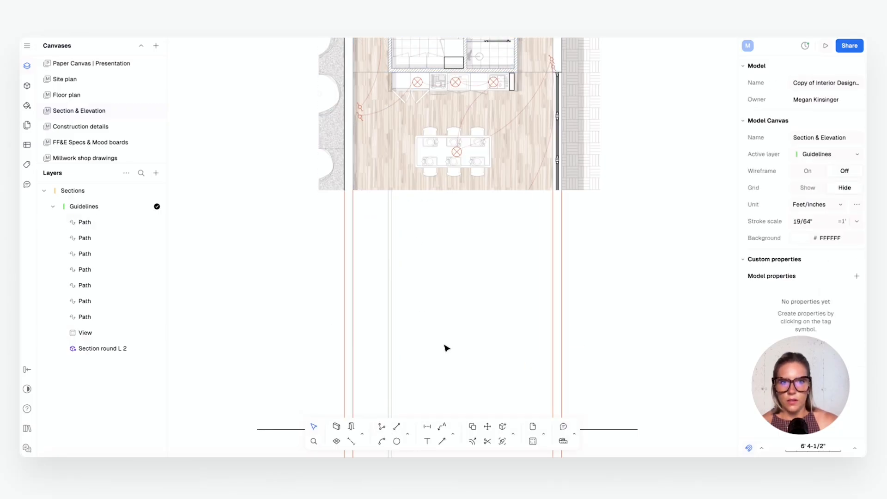
left_click_drag(441, 343, 380, 310)
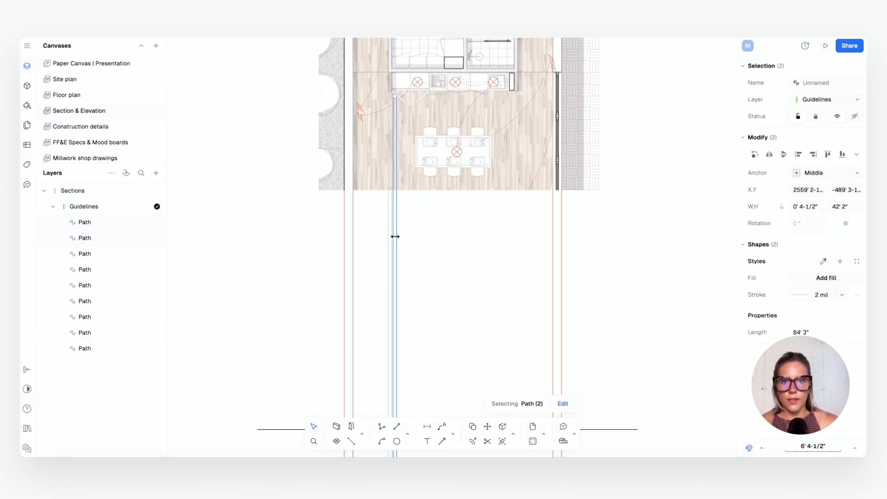
scroll(396, 116, "up", 3)
scroll(329, 185, "down", 3)
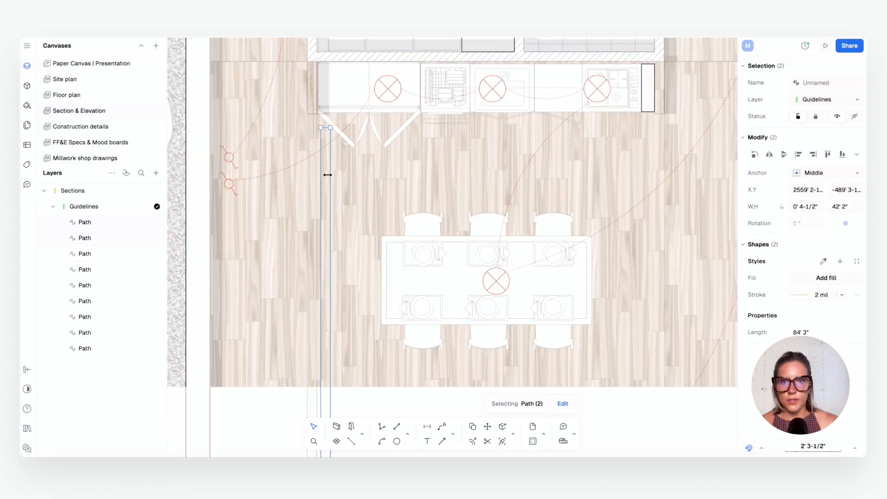
left_click_drag(329, 180, 664, 155)
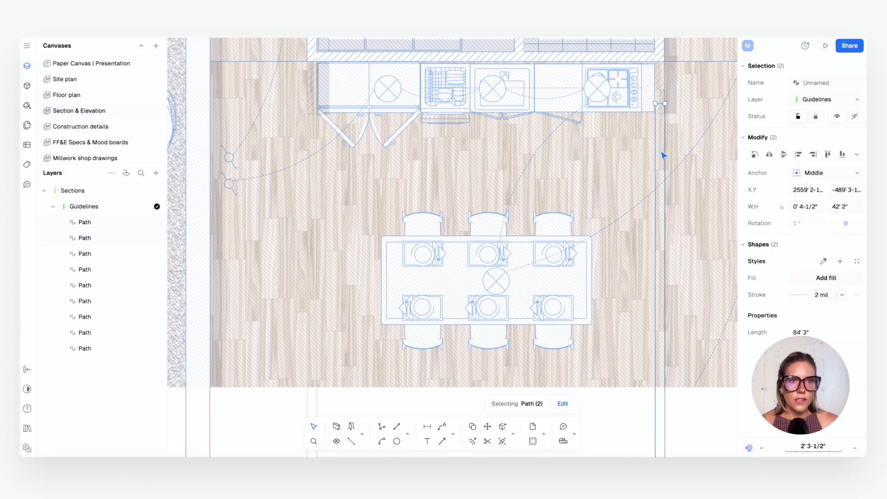
scroll(663, 107, "up", 1)
scroll(663, 107, "up", 5)
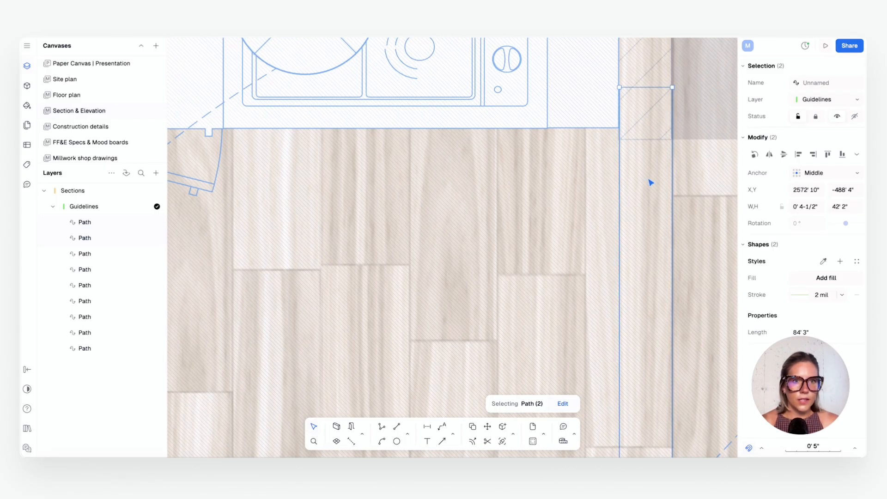
left_click_drag(650, 182, 649, 182)
scroll(650, 182, "down", 10)
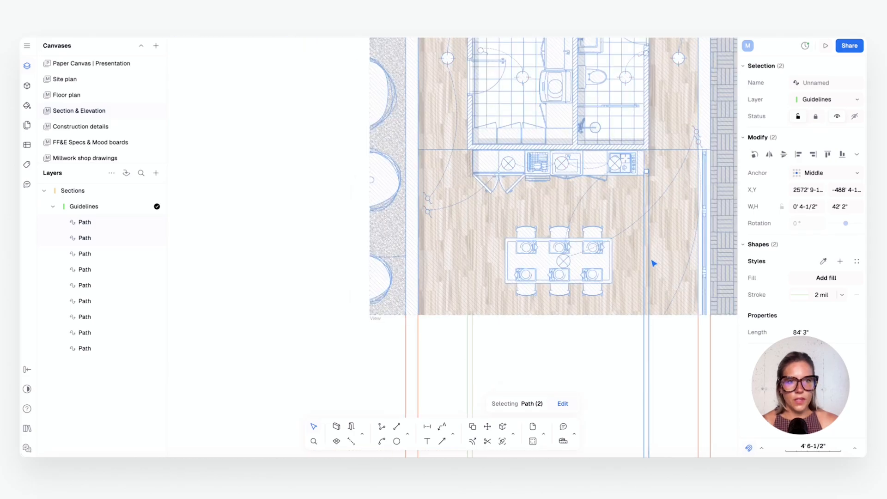
Examine the core wall guidelines at the horizontal line and compare them with the interior core walls in the plan.
middle_click_drag(653, 263, 594, 147)
scroll(594, 147, "down", 1)
left_click(553, 287)
middle_click_drag(553, 287, 526, 147)
scroll(526, 147, "down", 1)
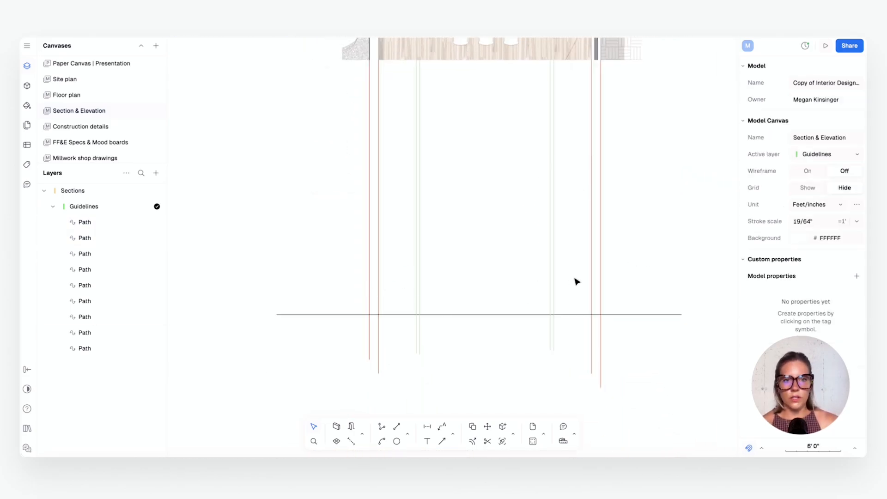
left_click(554, 283)
scroll(619, 265, "up", 1)
scroll(597, 313, "up", 5)
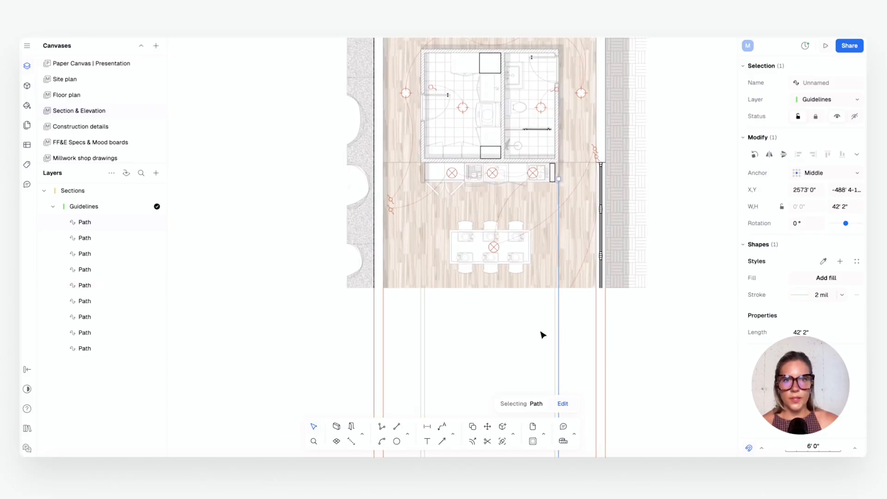
scroll(465, 165, "up", 6, "ctrl")
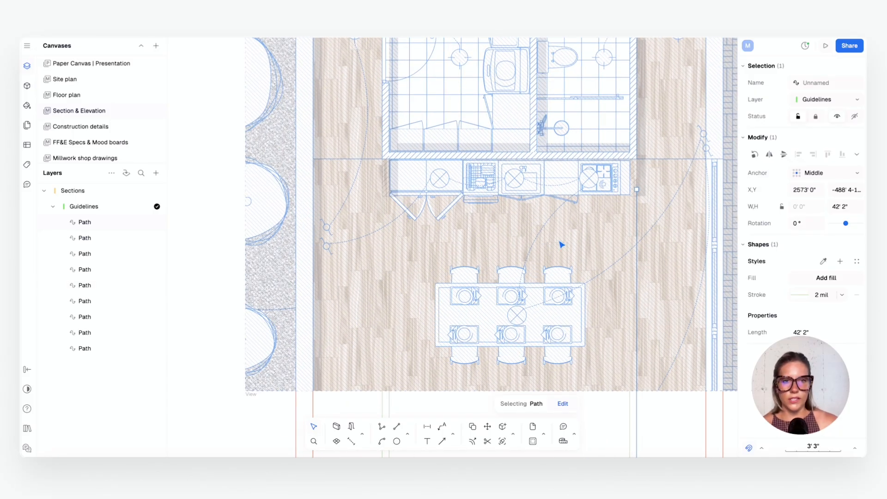
scroll(572, 232, "up", 3)
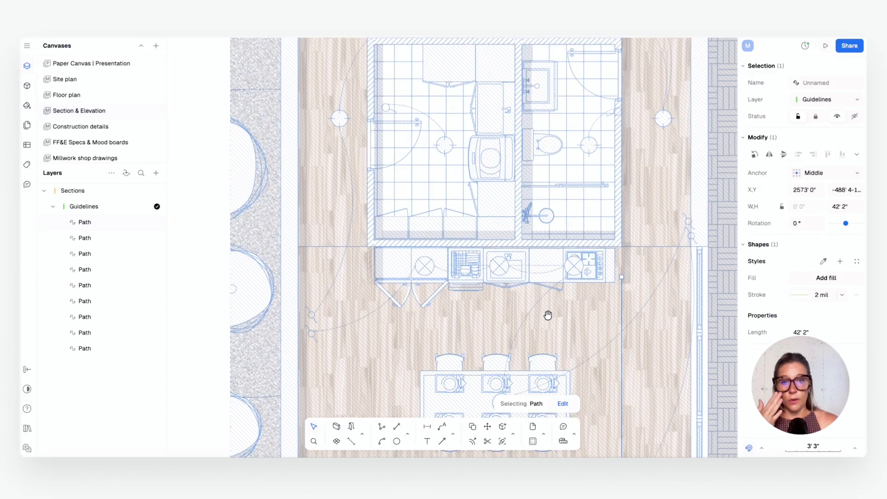
scroll(549, 313, "down", 4, "ctrl")
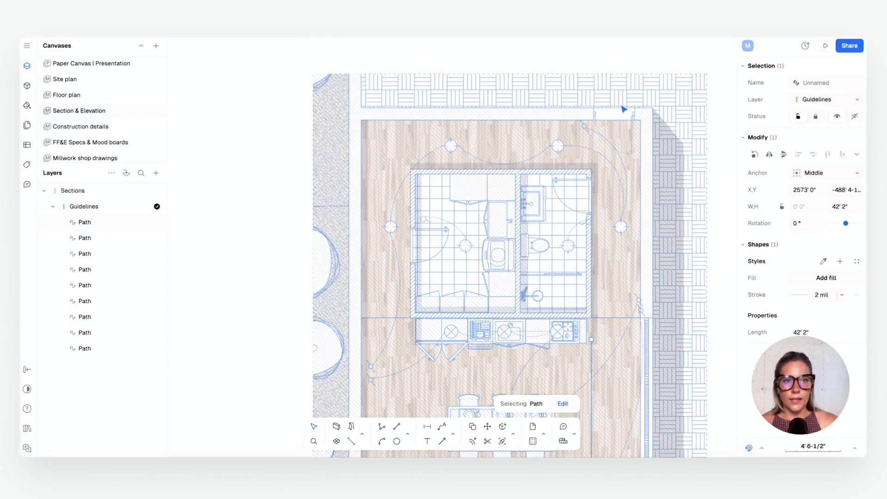
Draw a vertical guideline with stroke colour 3866FF from the planted-side jamb of the exterior wall opening behind the bathroom down past the base line.
scroll(625, 113, "up", 4, "ctrl")
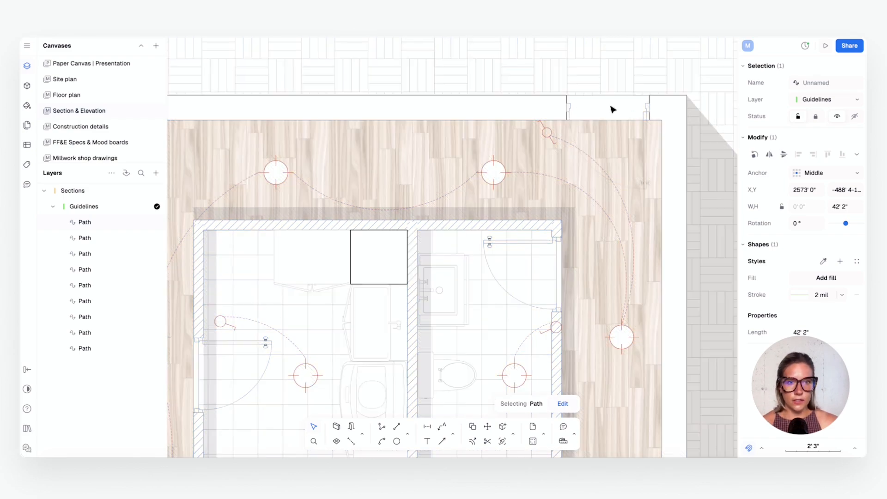
scroll(624, 173, "down", 2)
scroll(623, 172, "right", 2)
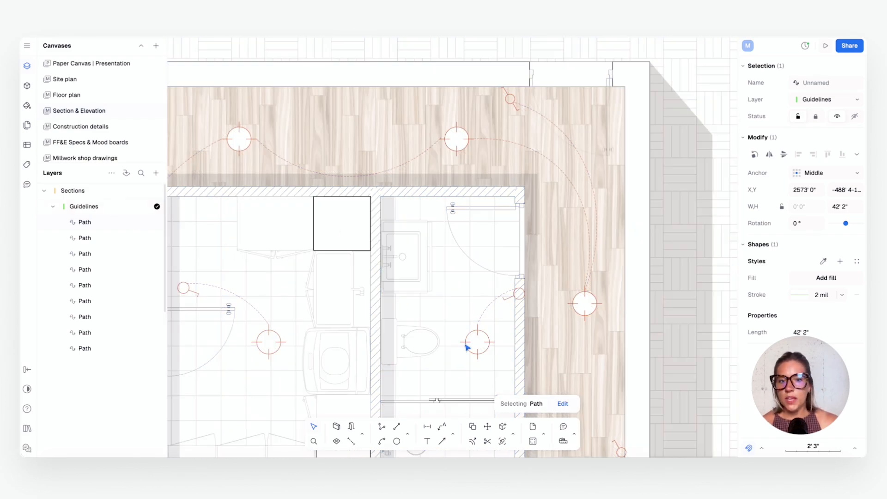
left_click(396, 426)
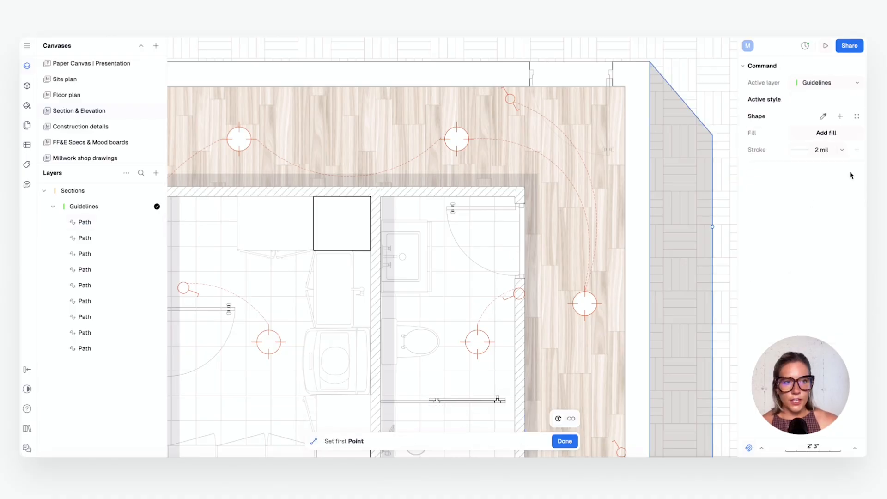
left_click(803, 151)
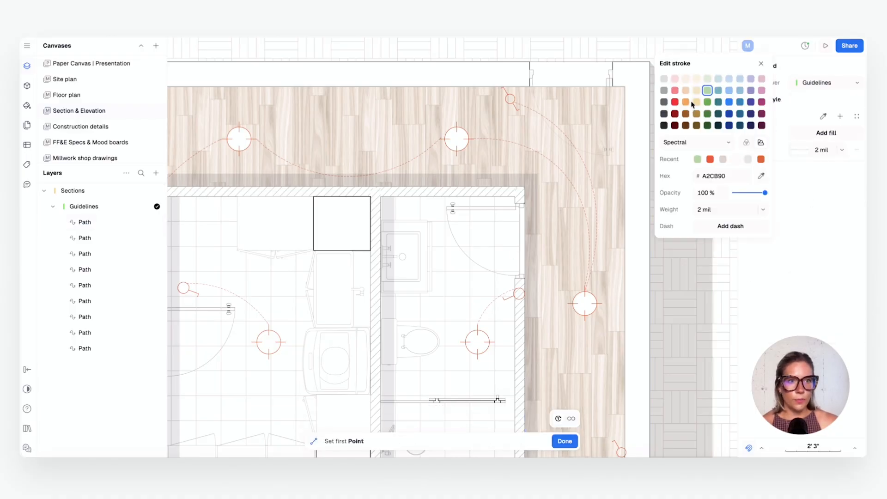
left_click(730, 103)
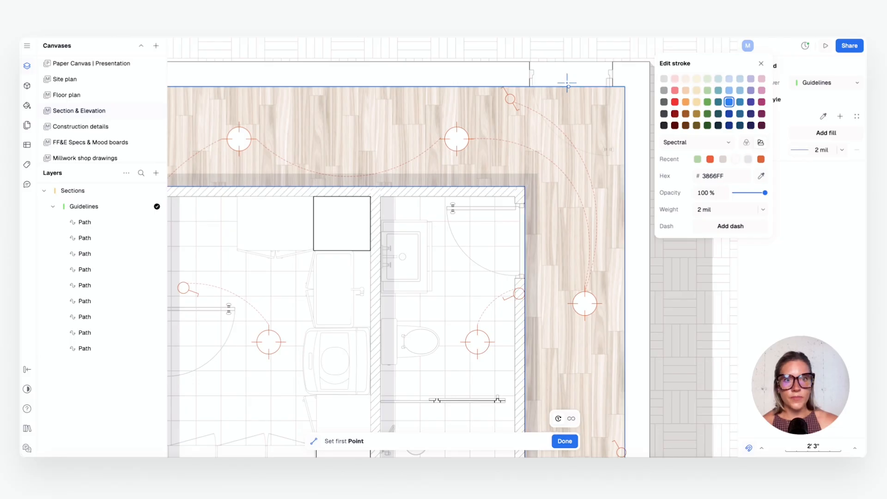
left_click(529, 86)
scroll(562, 213, "down", 5)
middle_click_drag(555, 356, 545, 98)
left_click(546, 291)
middle_click_drag(571, 127, 546, 172)
scroll(550, 131, "up", 2)
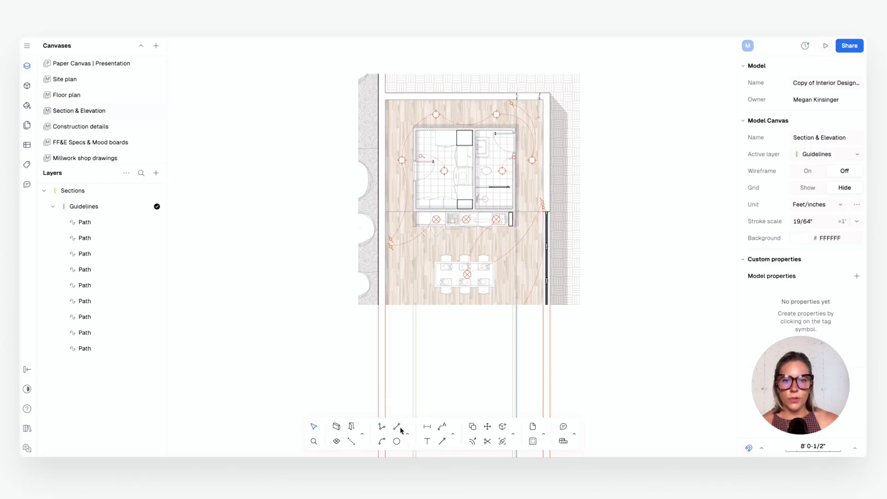
Draw a second blue vertical guideline from the terrace-side jamb of the same opening down past the horizontal base line.
left_click(397, 426)
scroll(544, 76, "up", 5)
middle_click_drag(544, 77, 530, 139)
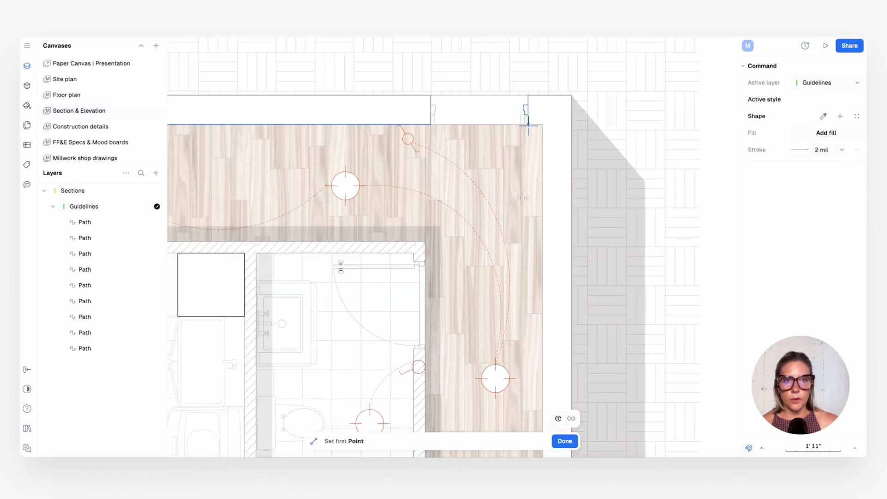
left_click(528, 126)
scroll(527, 322, "down", 5)
middle_click_drag(527, 322, 538, 60)
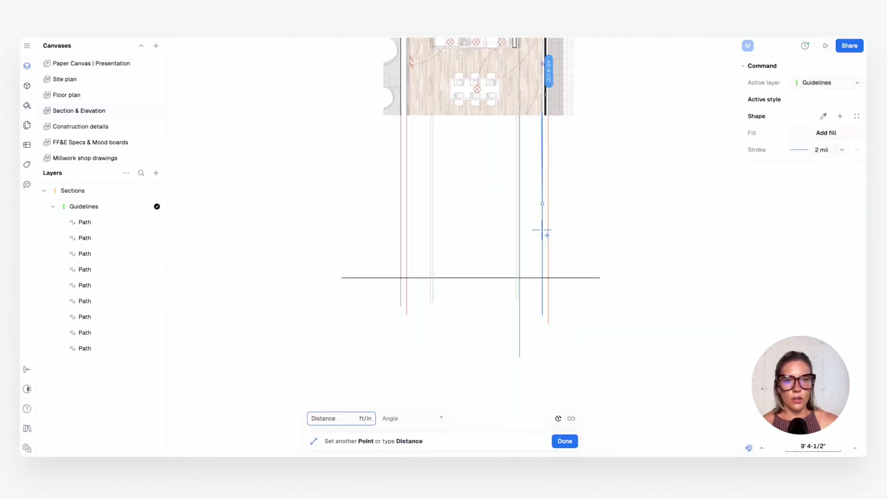
left_click(541, 336)
Examine the opening guidelines against the plan and check where they cross the horizontal base line.
scroll(532, 242, "up", 5)
scroll(543, 278, "down", 3)
middle_click_drag(543, 278, 557, 318)
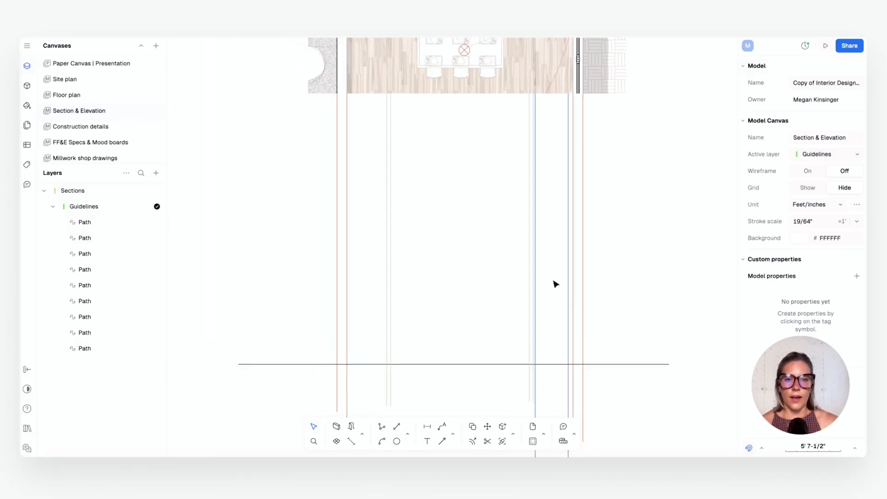
scroll(476, 236, "down", 2)
middle_click_drag(475, 157, 516, 245)
scroll(433, 236, "up", 5)
scroll(462, 214, "down", 4)
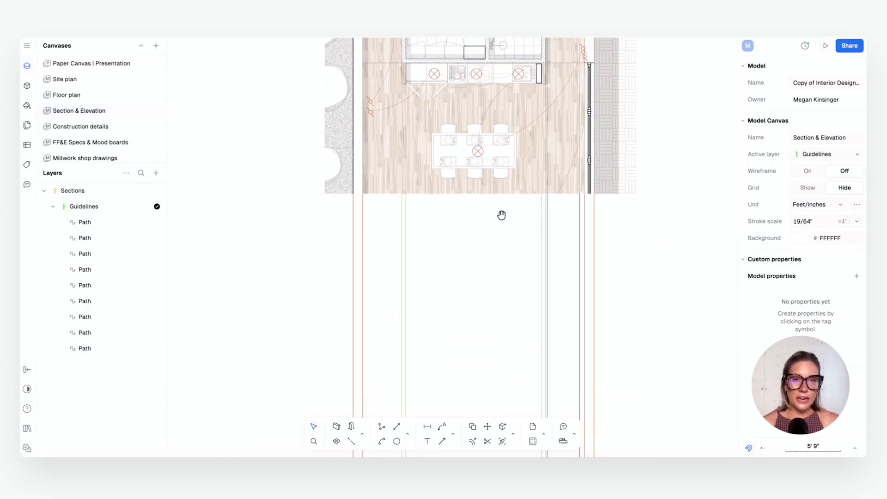
middle_click_drag(501, 214, 487, 352)
middle_click_drag(549, 382, 528, 185)
scroll(535, 310, "down", 1)
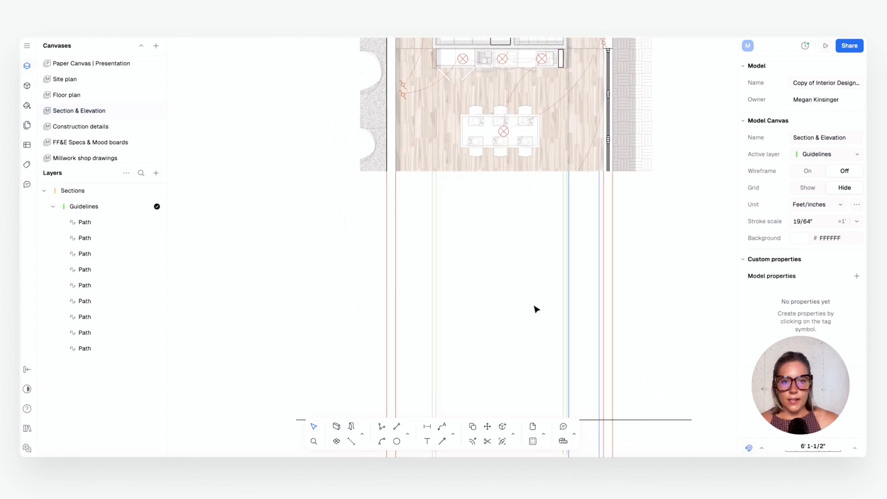
scroll(534, 309, "down", 1)
middle_click_drag(533, 319, 520, 230)
left_click(492, 322)
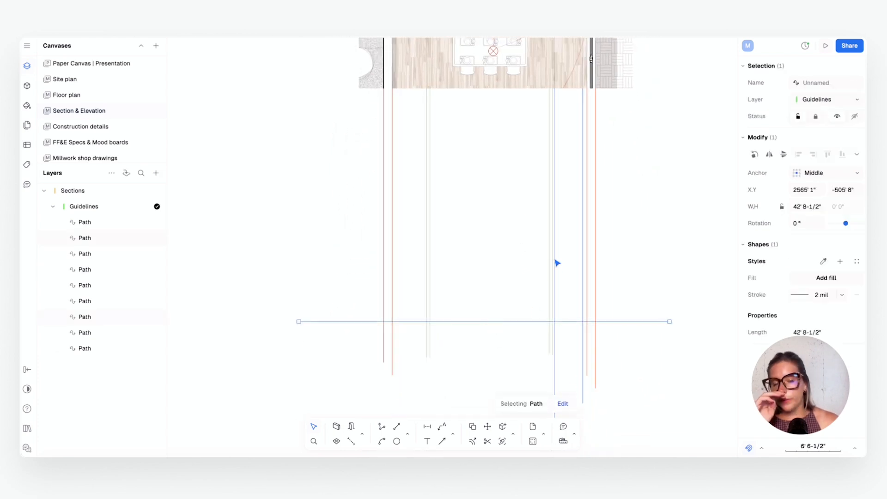
left_click(639, 302)
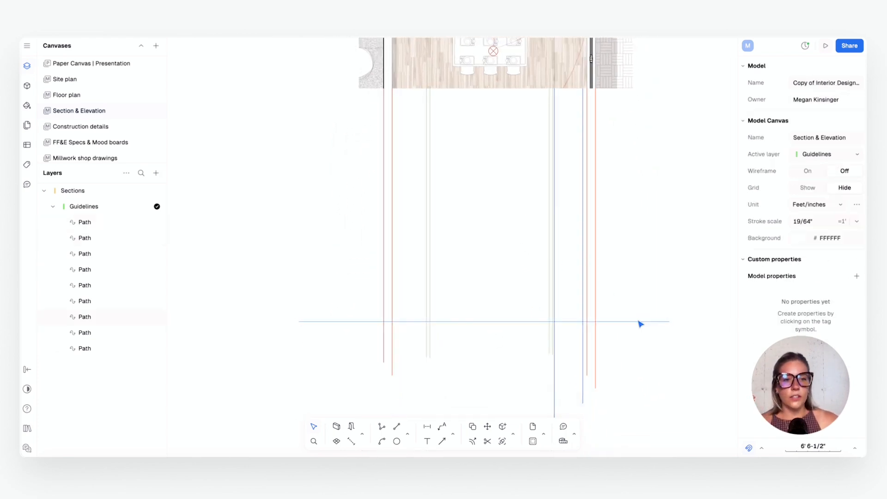
left_click(638, 321)
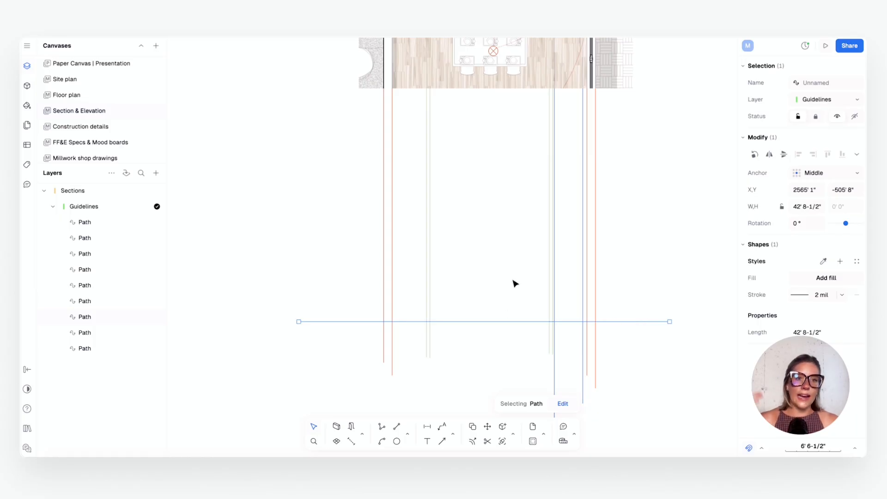
left_click(530, 226)
scroll(530, 226, "down", 3)
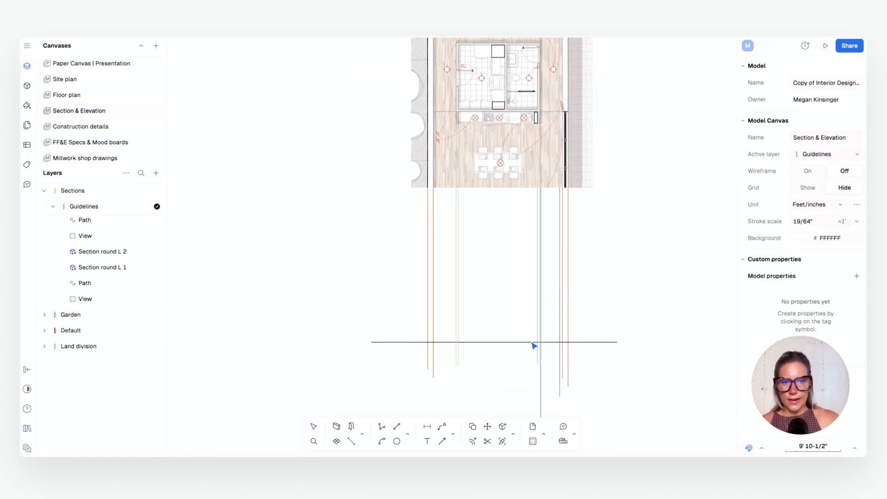
Draw a 7'6" vertical line upward from the planted-side end of the horizontal base line.
left_click(585, 344)
scroll(581, 346, "up", 4)
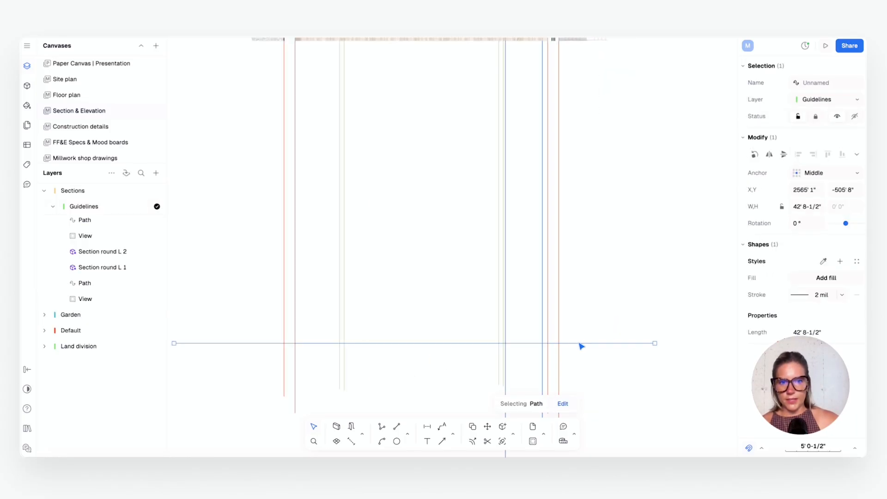
middle_click_drag(604, 345, 616, 325)
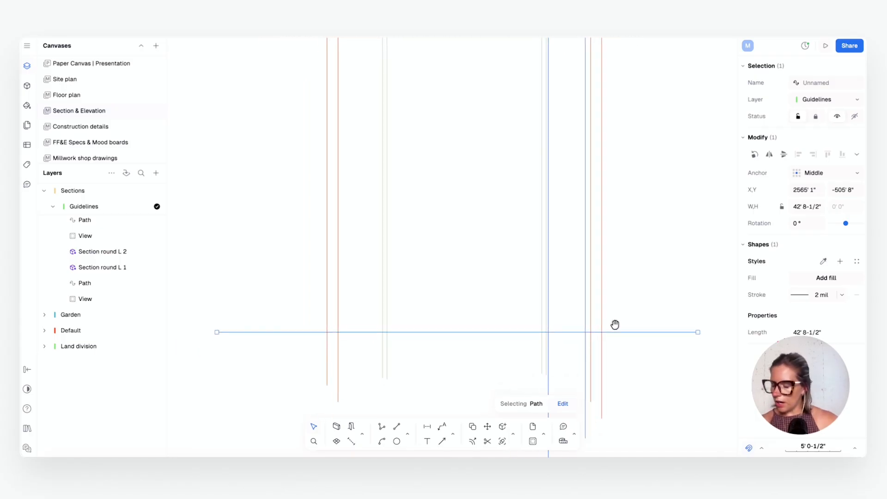
middle_click_drag(571, 298, 605, 301)
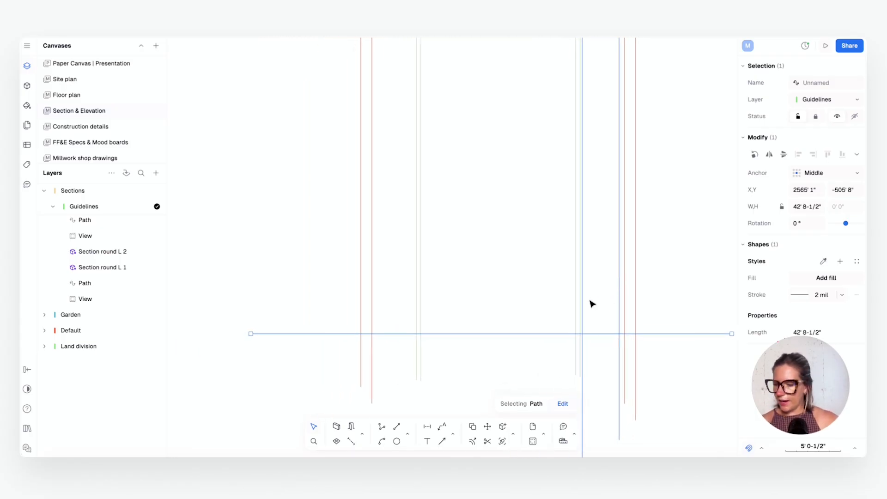
key("l")
left_click(250, 334)
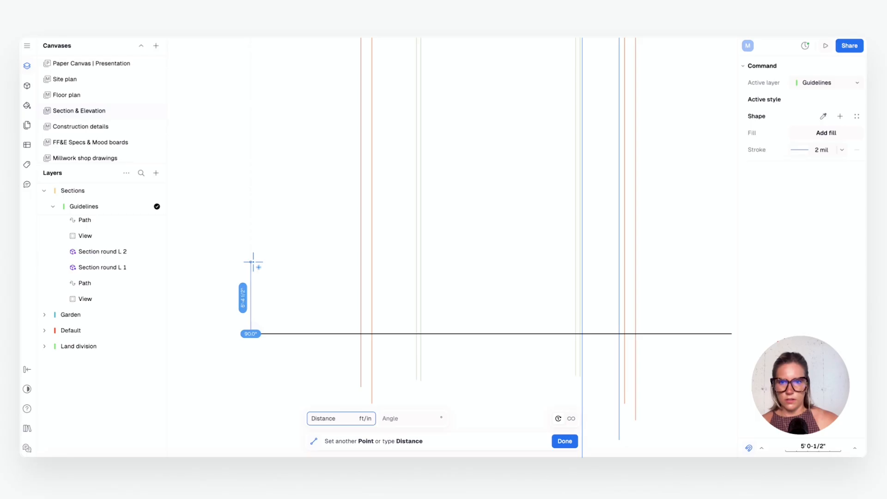
type("7' ")
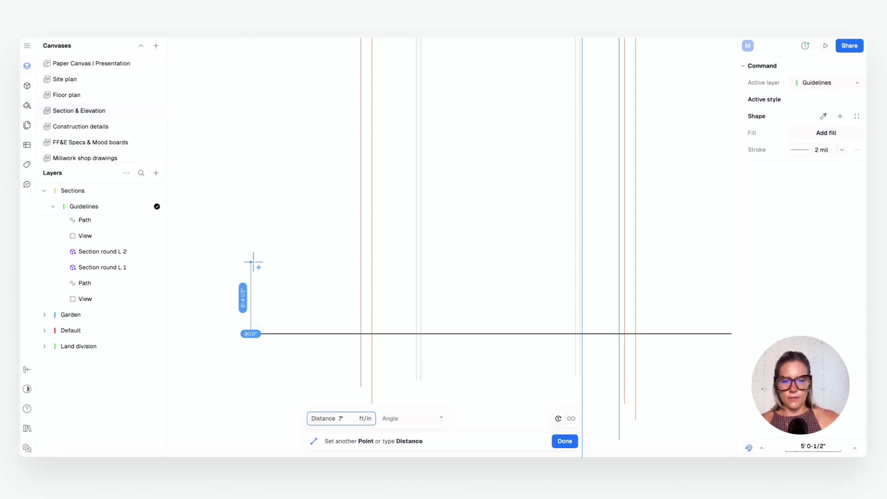
type("6")
key("Tab")
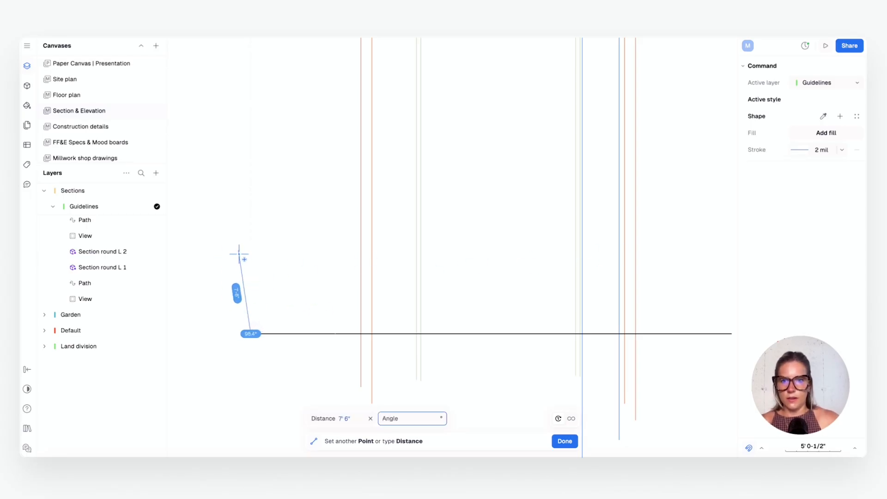
left_click(250, 248)
key("Return")
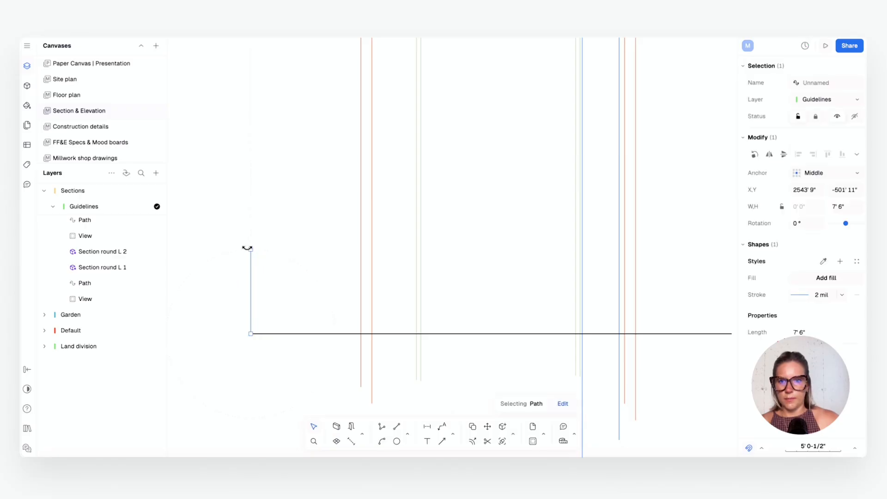
Draw a horizontal guideline from the top of the 7'6" line across all vertical guidelines and delete the 7'6" line.
left_click(396, 426)
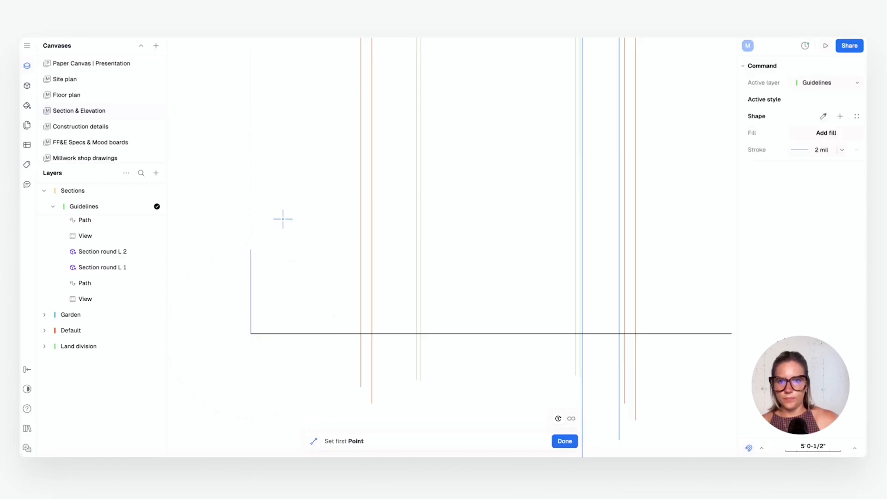
left_click(251, 249)
left_click(726, 249)
key("Return")
left_click(314, 347)
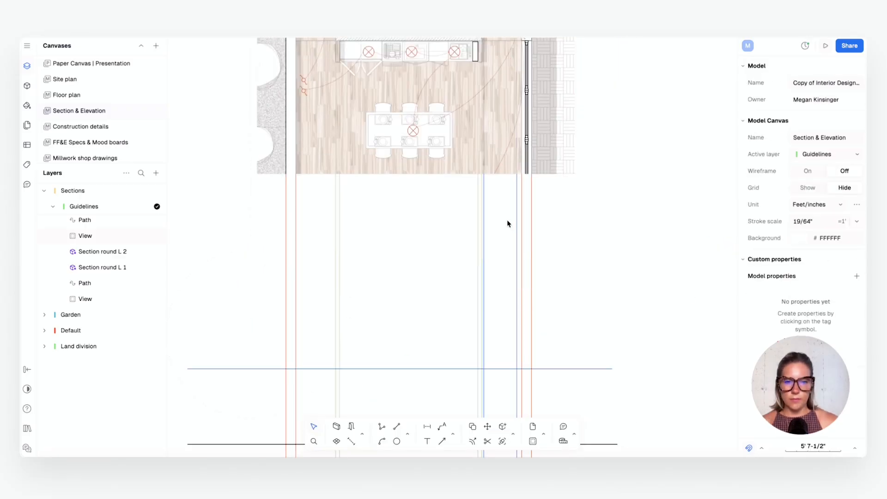
Draw an 11'6" vertical line upward from the planted-side end of the horizontal base line.
middle_click_drag(506, 221, 573, 69)
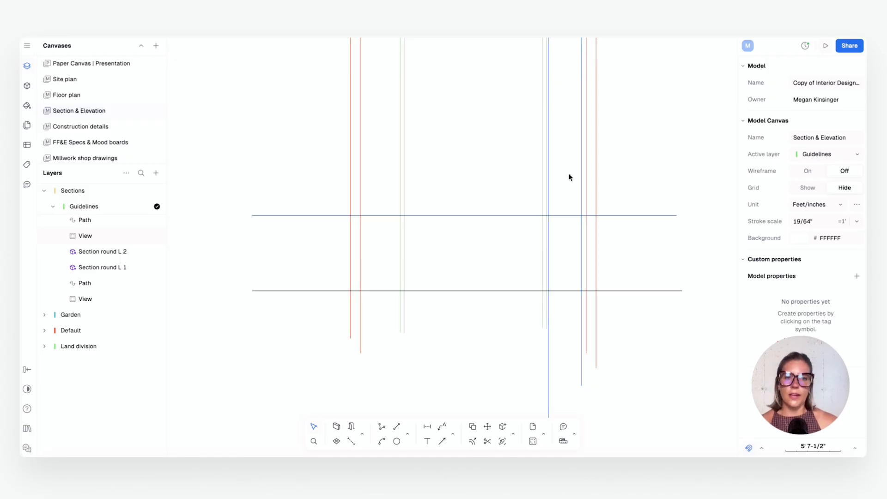
middle_click_drag(569, 178, 580, 98)
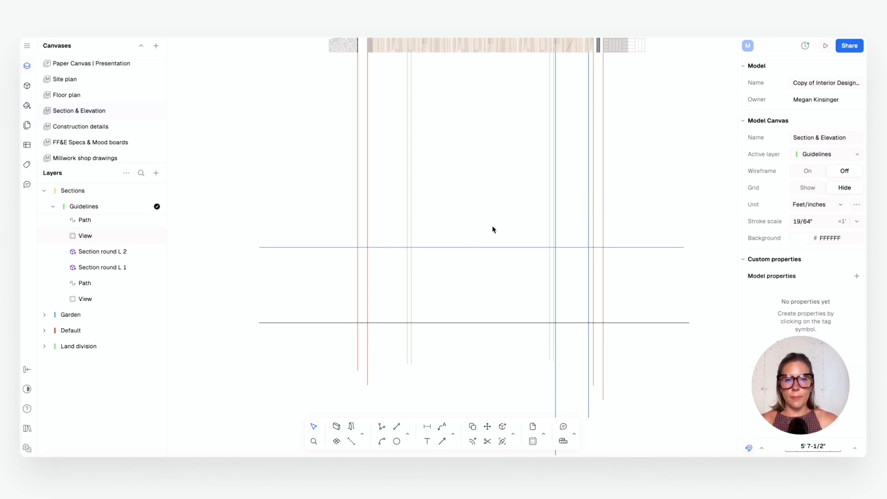
scroll(502, 159, "right", 2)
scroll(522, 132, "left", 2)
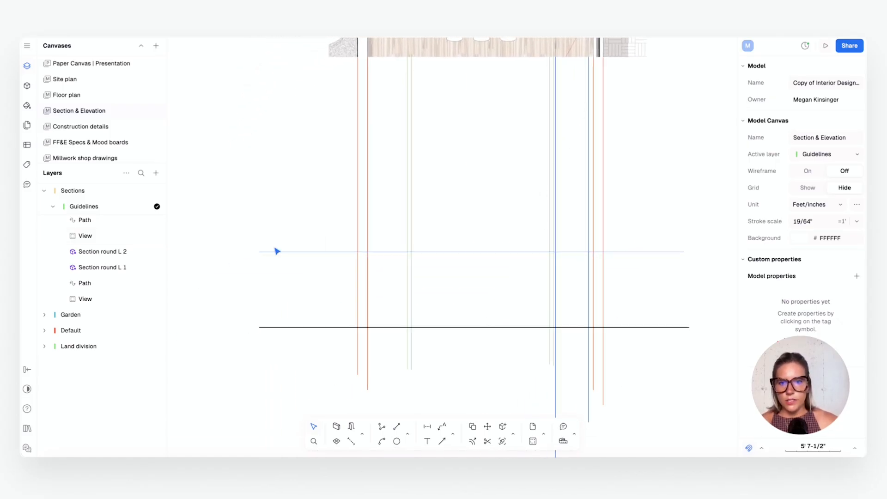
left_click(396, 426)
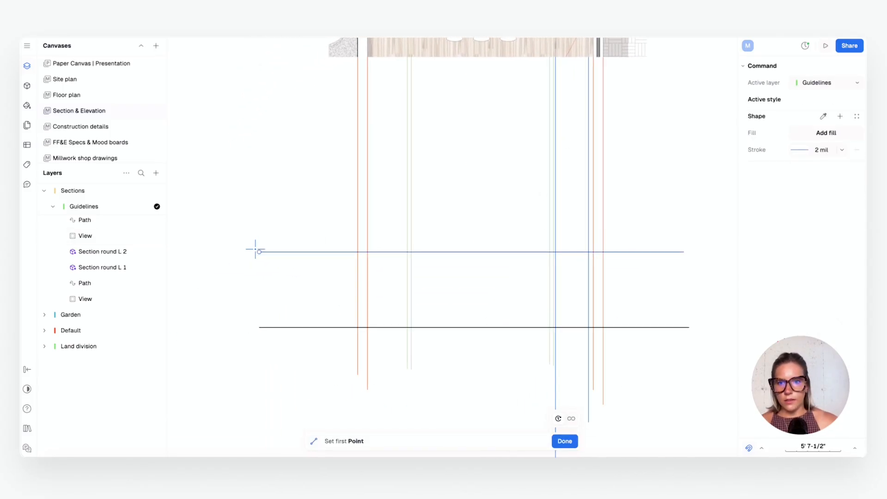
left_click(259, 327)
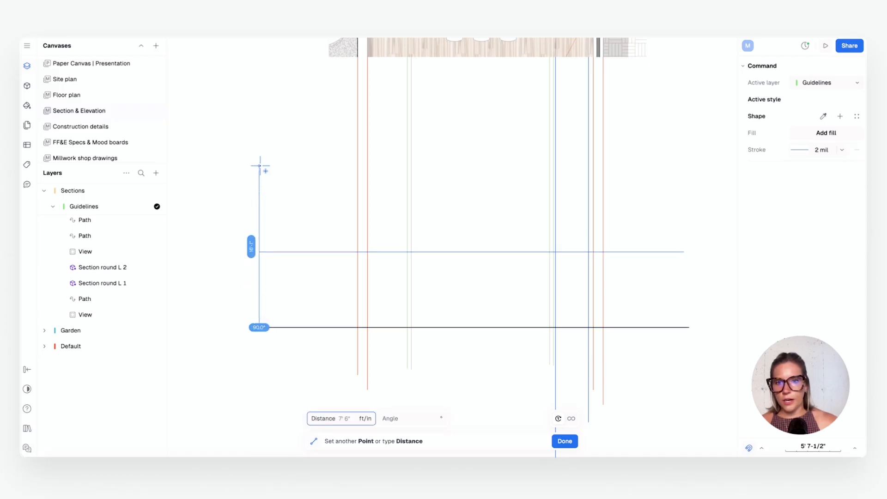
type("11' 6")
key("Tab")
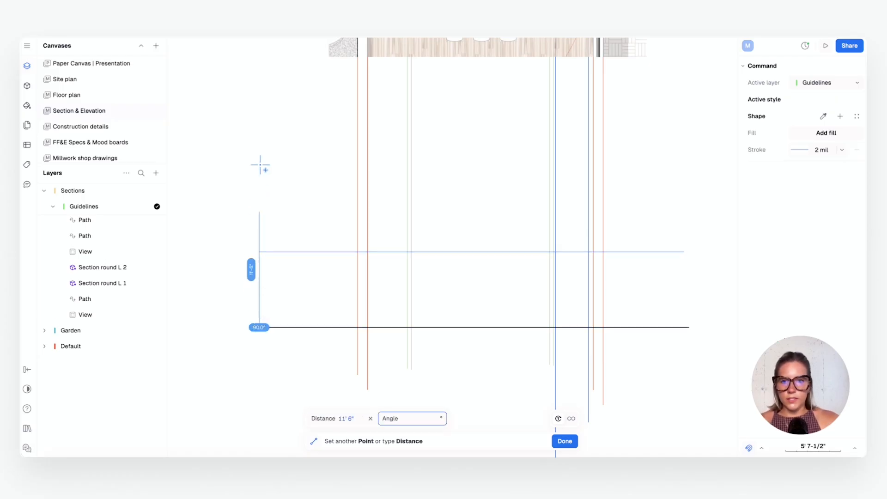
key("Return")
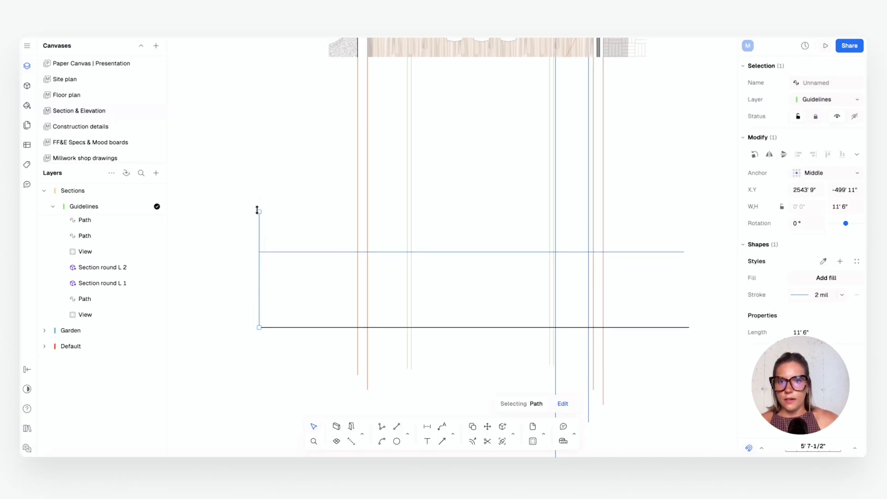
Draw a horizontal guideline from the top of the 11'6" line across all vertical guidelines and delete the 11'6" line.
left_click(400, 425)
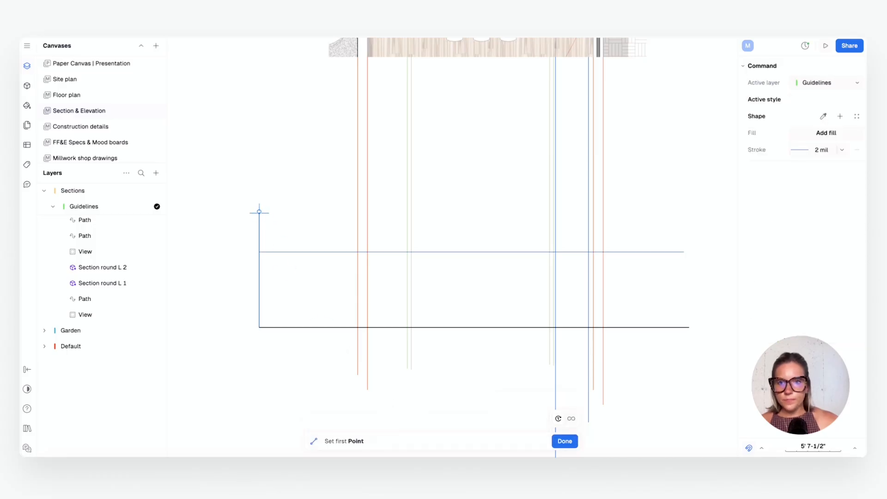
left_click(259, 211)
left_click(693, 211)
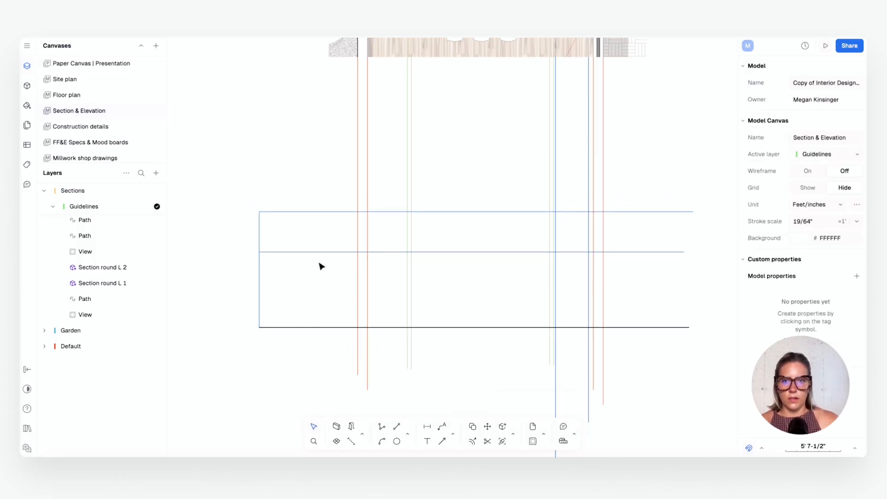
key("l")
key("Escape")
left_click_drag(275, 238, 247, 234)
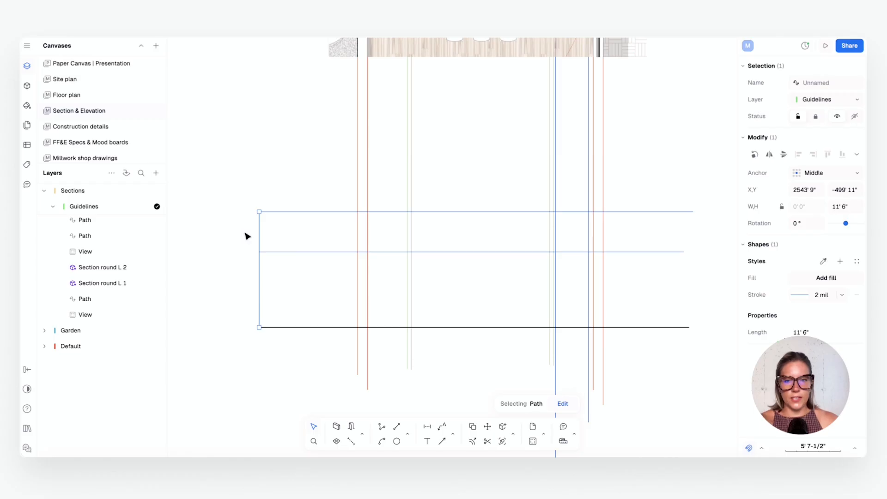
key("Delete")
scroll(398, 277, "up", 1)
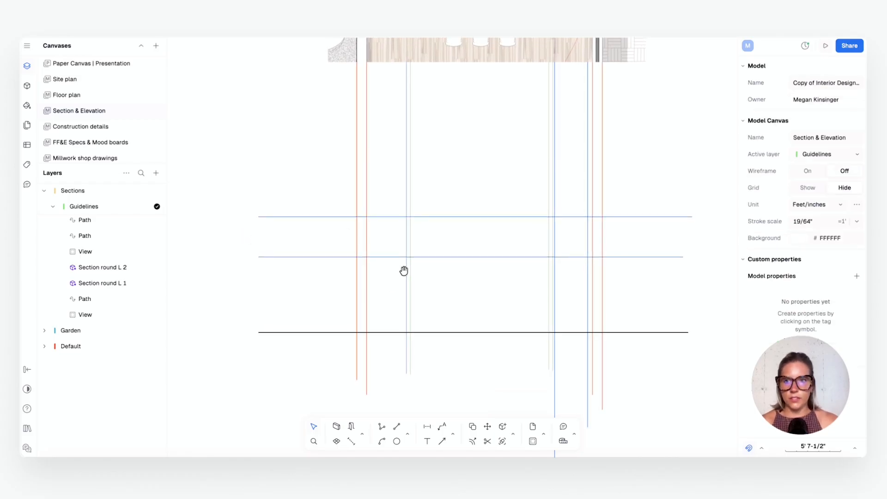
Draw a 17'3" vertical line upward from the planted-side end of the horizontal base line.
left_click(396, 426)
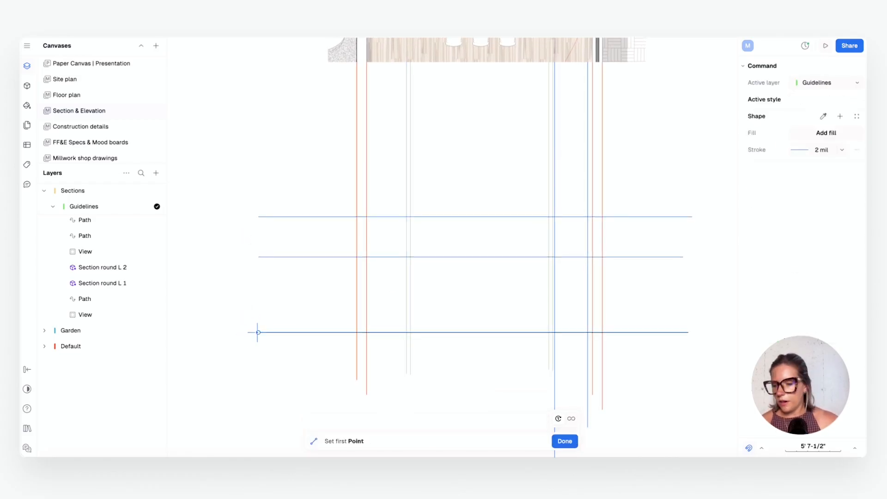
left_click(259, 332)
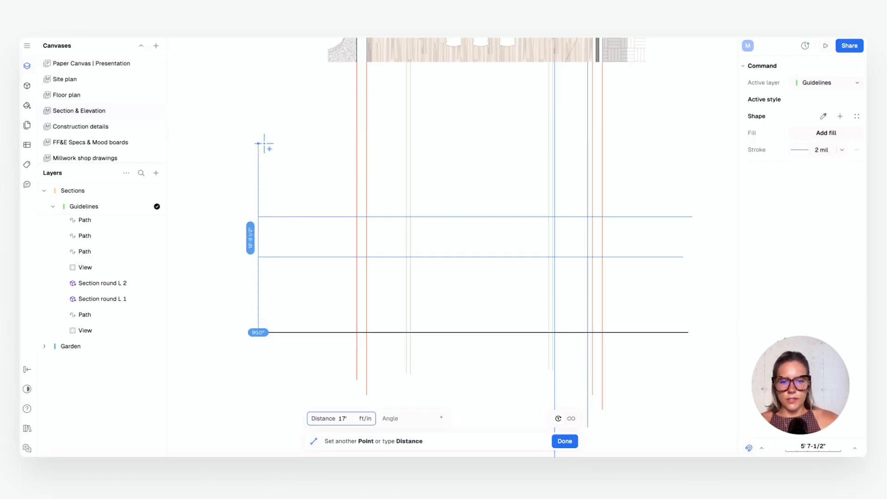
key("Tab")
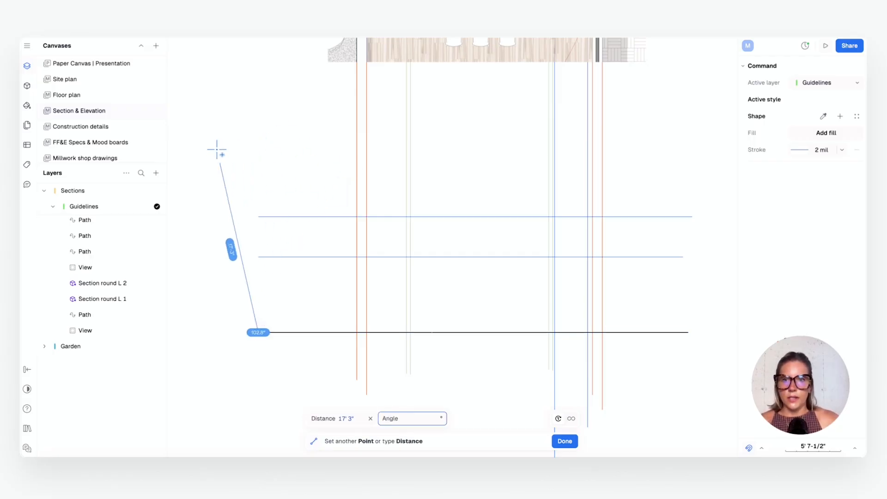
key("Return")
Draw a horizontal guideline from the top of the 17'3" line across all vertical guidelines and delete the 17'3" line.
left_click(394, 428)
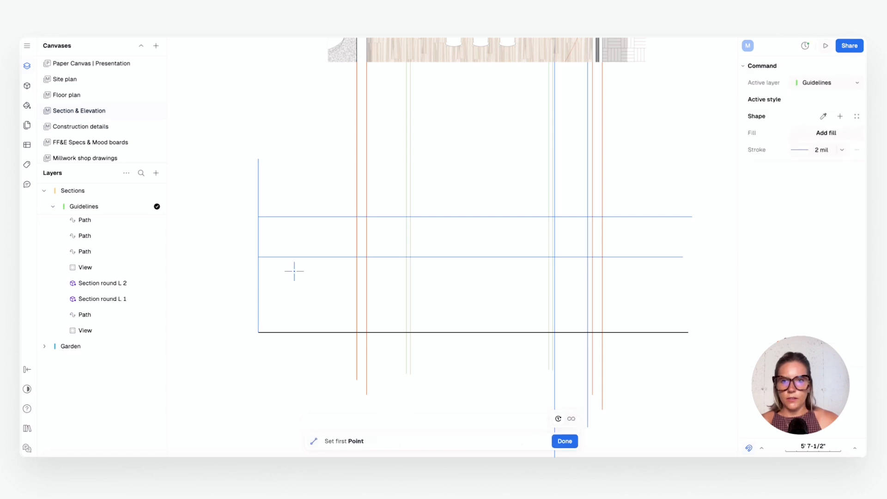
left_click(258, 159)
left_click(683, 158)
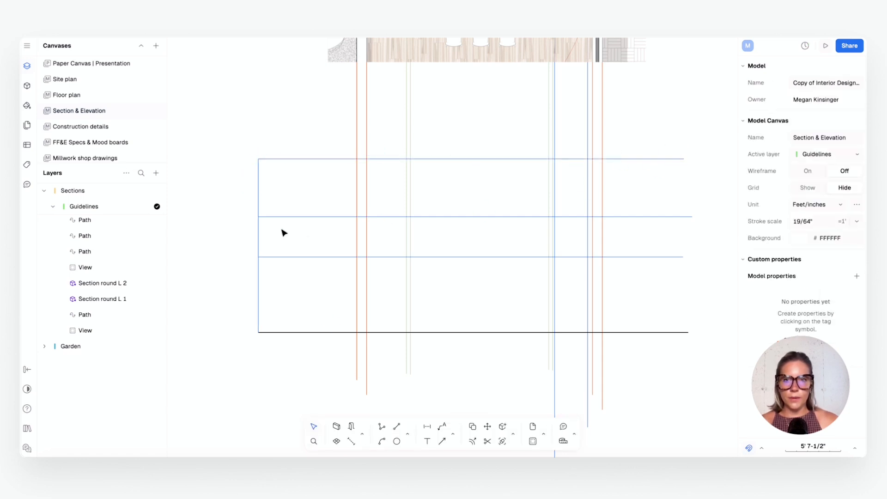
key("l")
left_click(258, 191)
key("Escape")
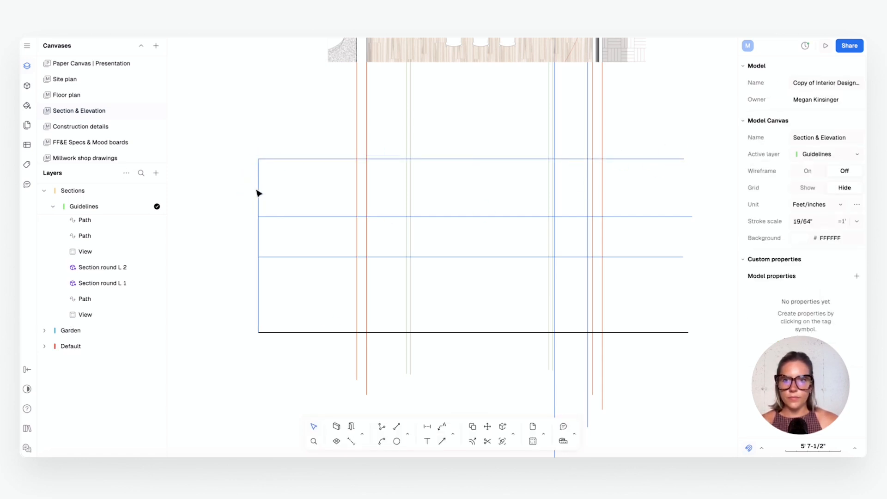
left_click(258, 193)
key("Delete")
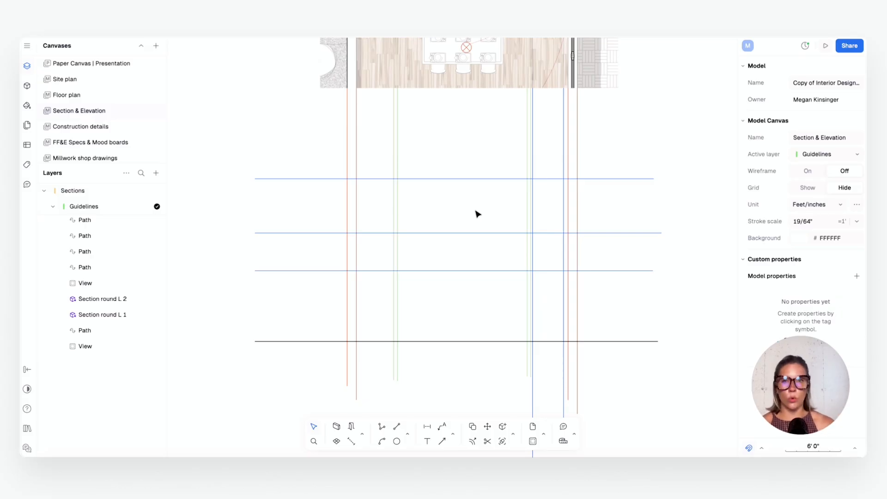
Start a polyline with its stroke weight set to 28 mil.
left_click(382, 427)
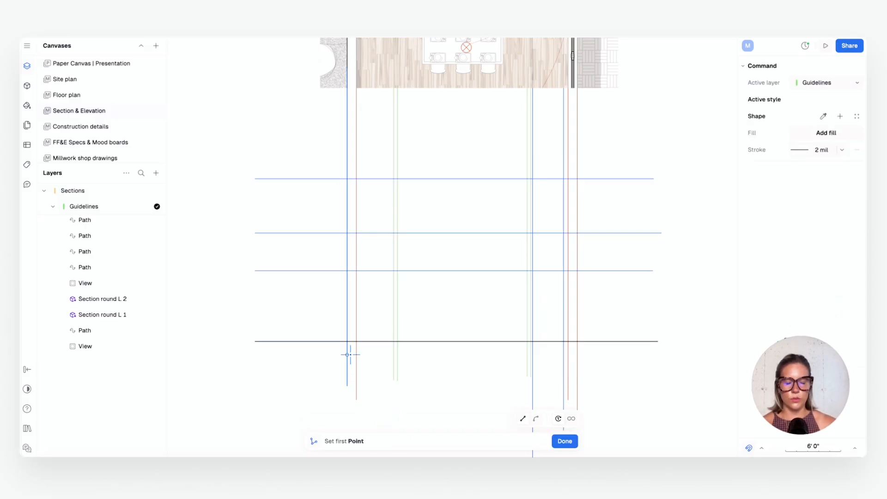
left_click(800, 150)
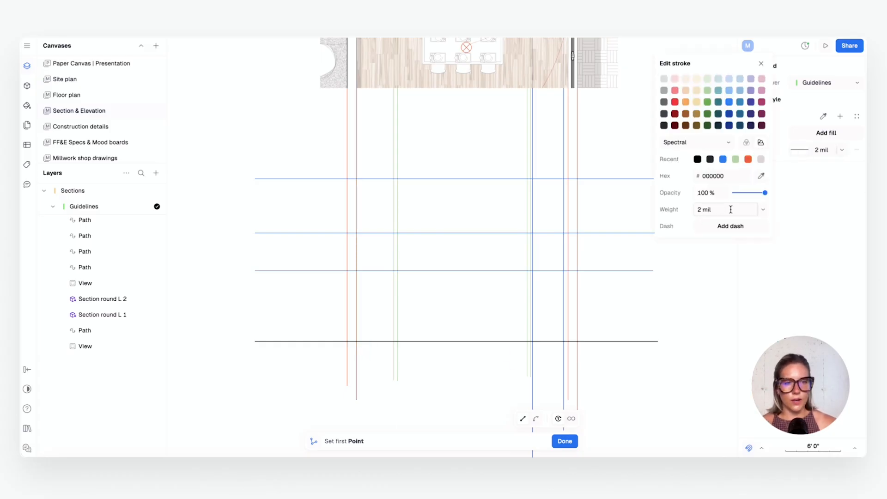
left_click(763, 209)
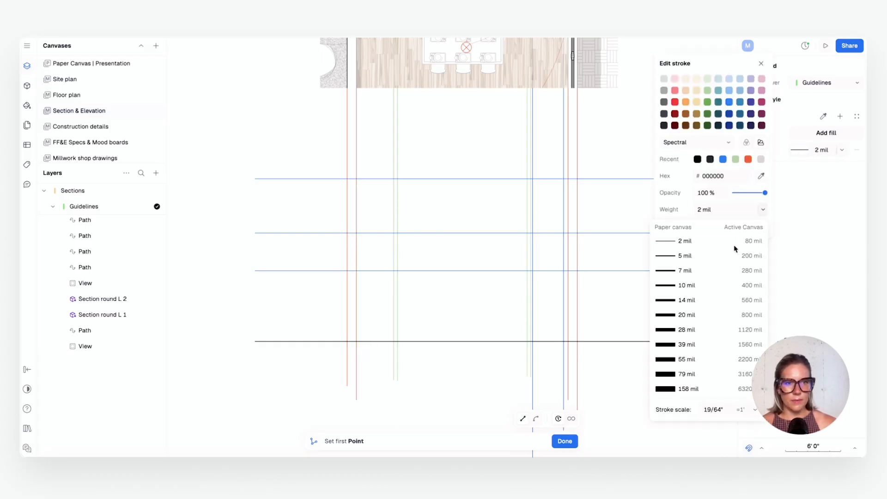
left_click(686, 330)
left_click(830, 171)
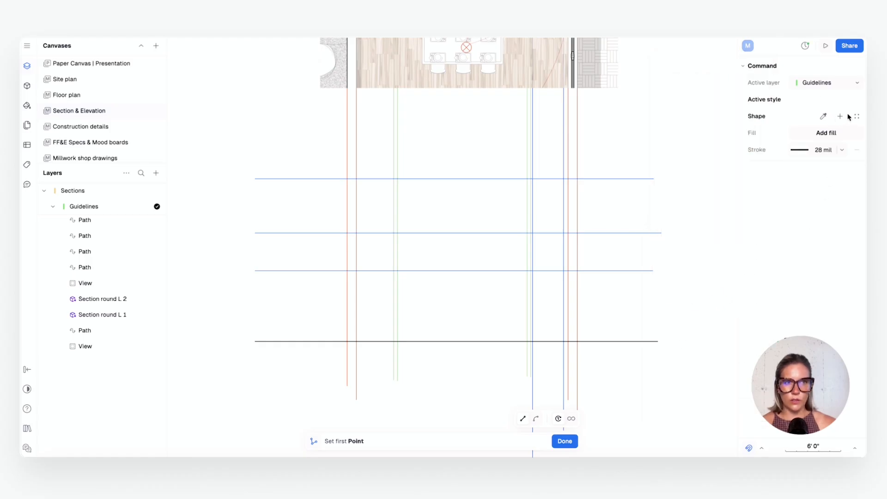
Draw a closed gabled outline from the base line along the outer wall guidelines to the 11'6" guideline, peaking on the 17'3" guideline.
left_click(347, 342)
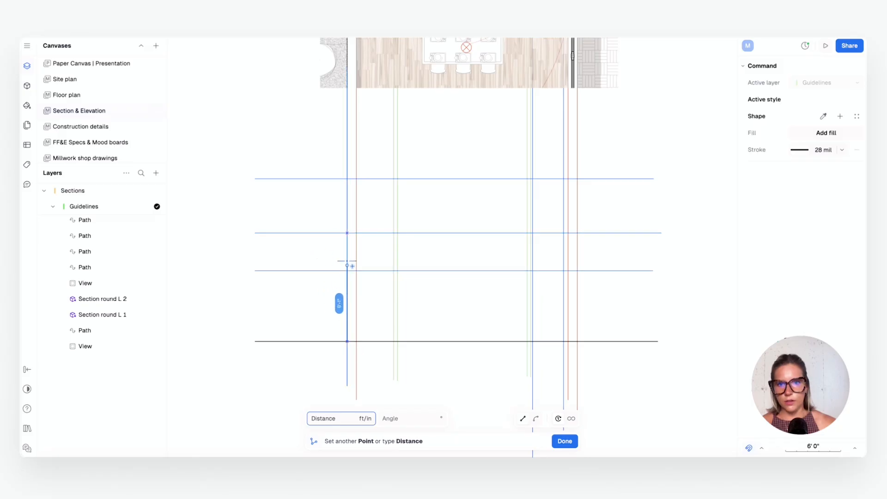
left_click(347, 233)
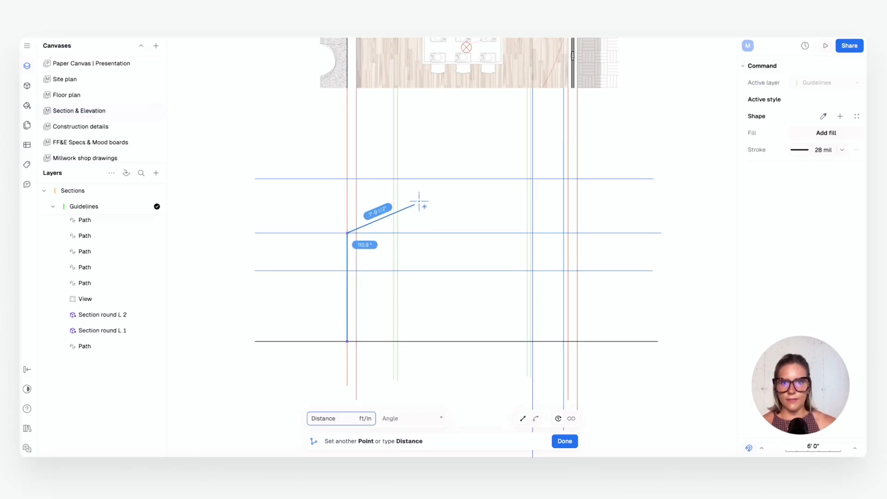
left_click(454, 179)
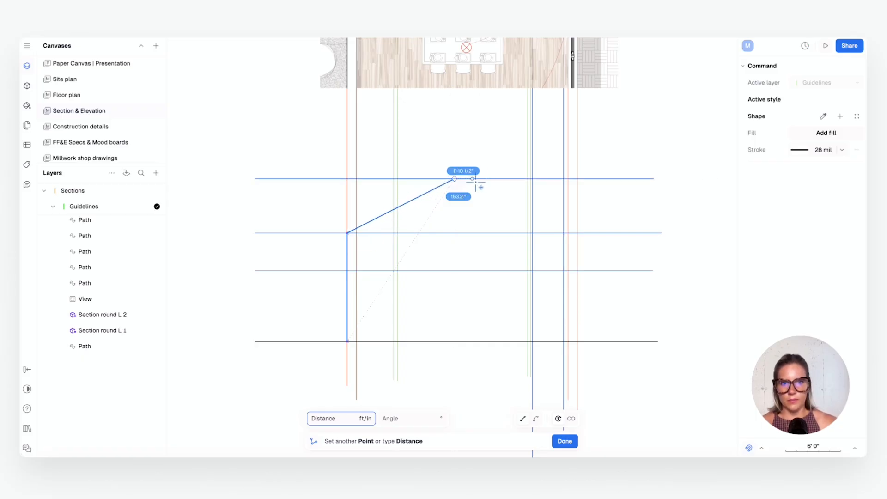
left_click(577, 233)
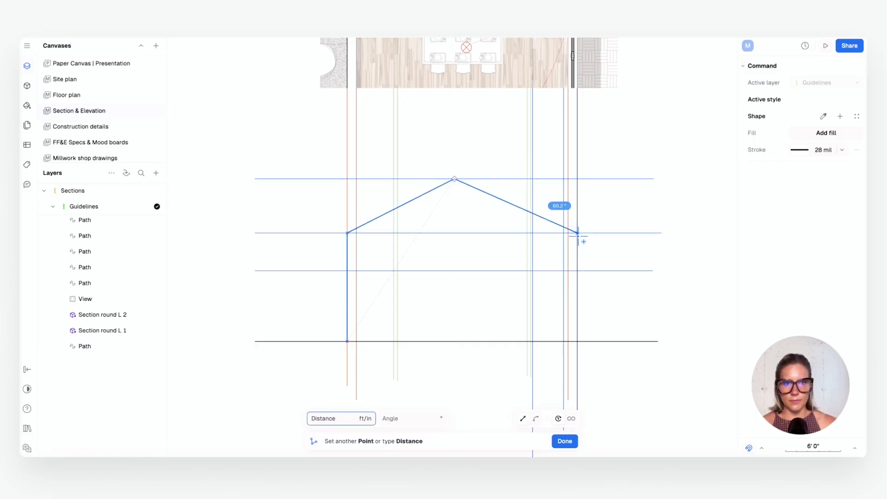
left_click(577, 342)
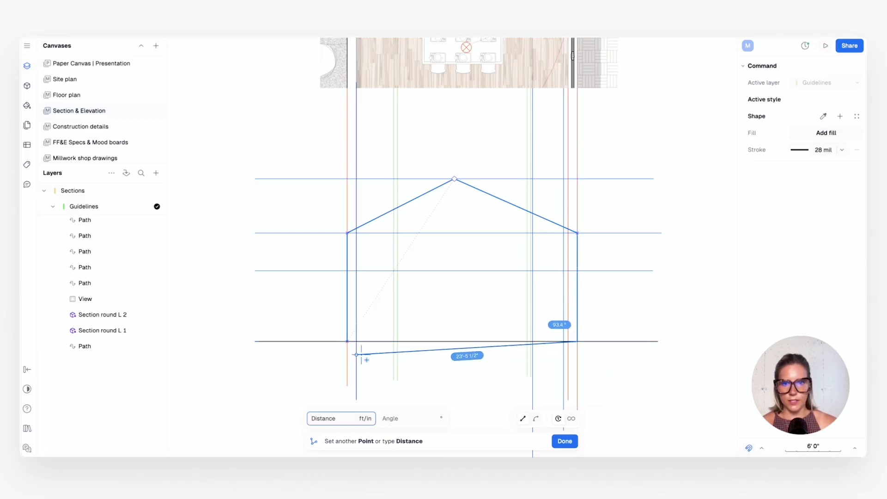
left_click(347, 341)
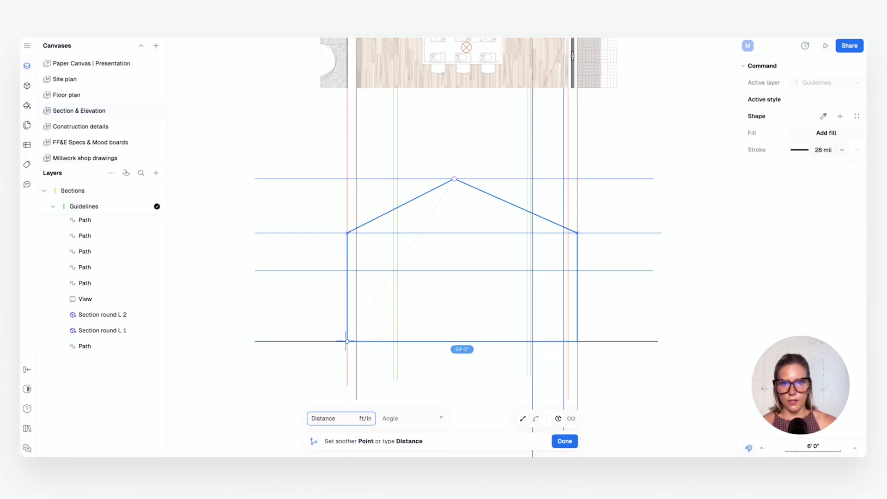
left_click(455, 182)
scroll(462, 184, "up", 2)
double_click(454, 183)
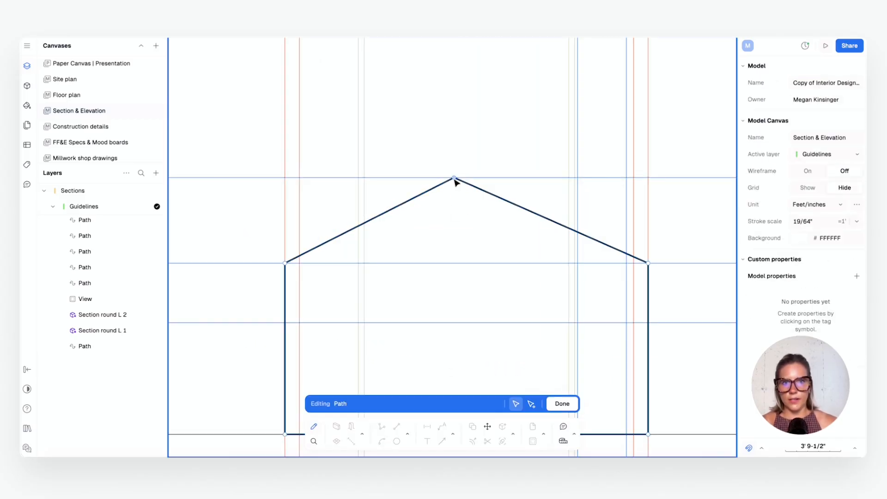
scroll(464, 190, "down", 3)
scroll(491, 208, "up", 1)
key("Escape")
left_click(471, 177)
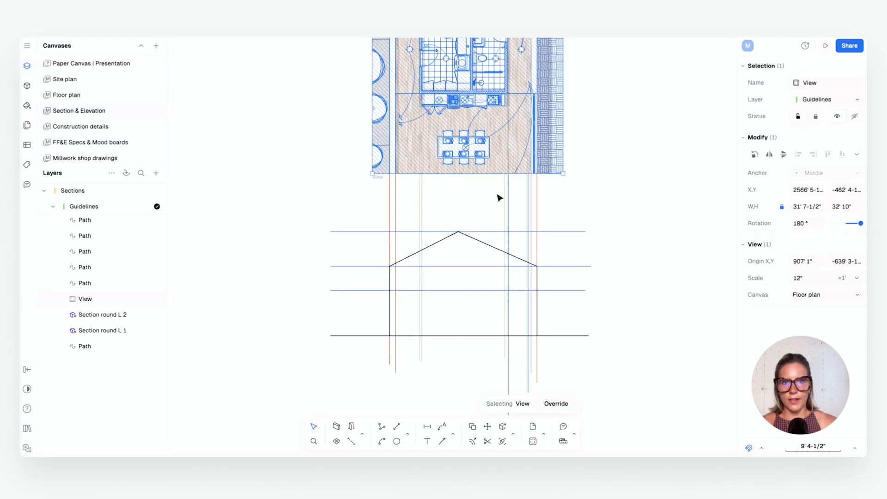
key("Escape")
Draw a vertical centre line from the midpoint of the plan's far interior wall edge down through the roof of the gabled outline.
left_click(397, 426)
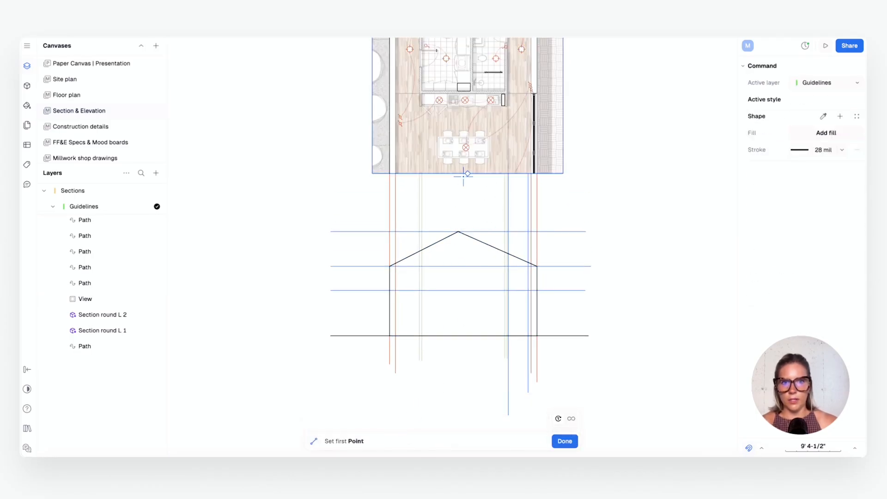
scroll(462, 137, "up", 3)
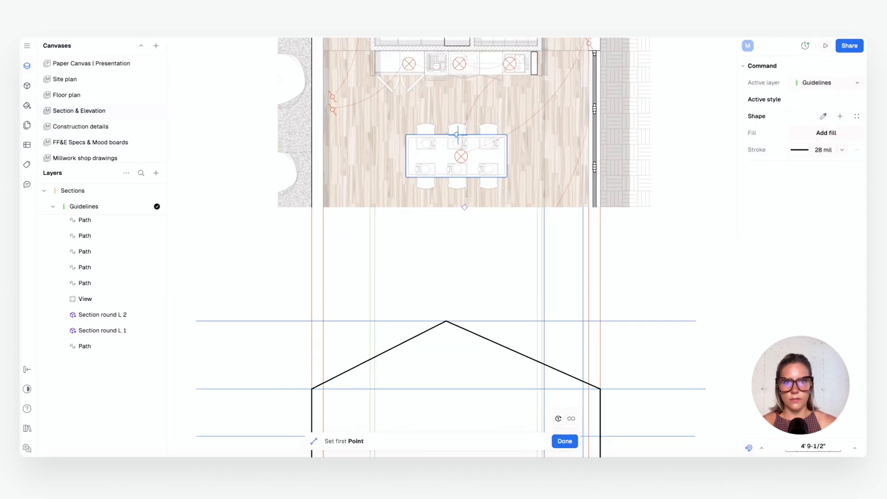
scroll(457, 135, "down", 3)
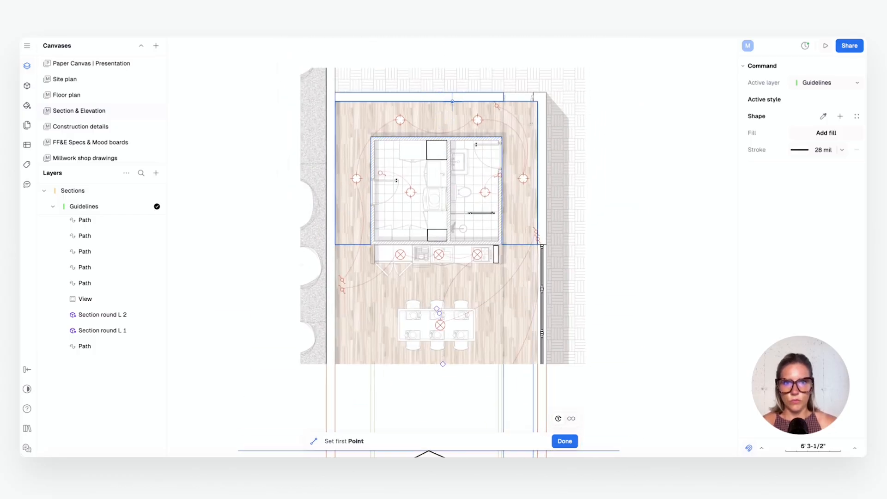
left_click(440, 101)
scroll(463, 176, "down", 5)
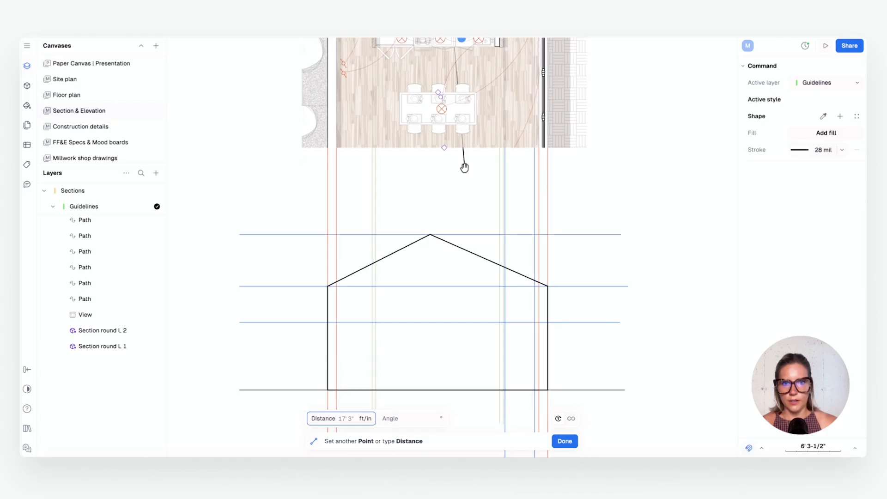
left_click(435, 286)
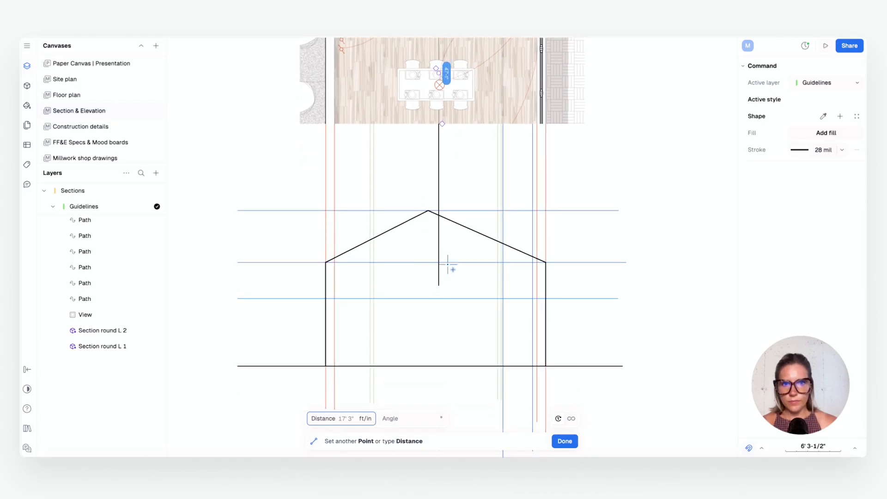
key("Escape")
Move the outline's ridge point to where the centre line crosses the topmost horizontal guideline, and delete the centre line.
key("l")
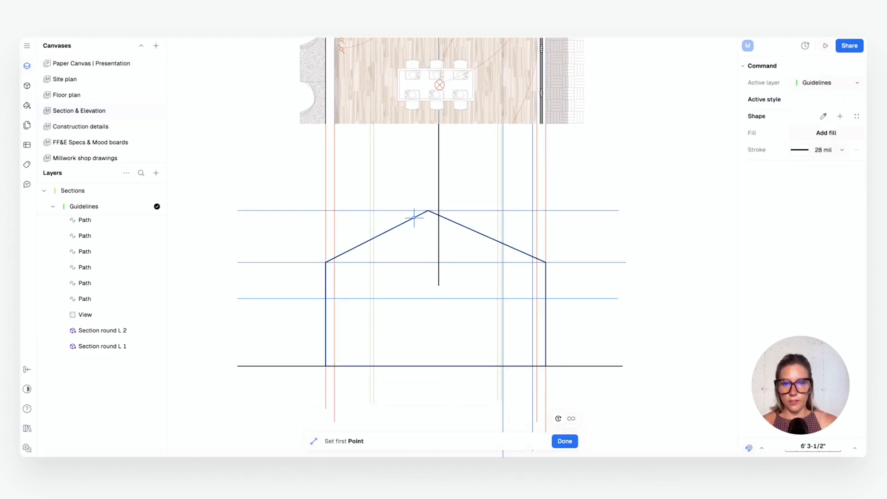
key("Escape")
double_click(419, 222)
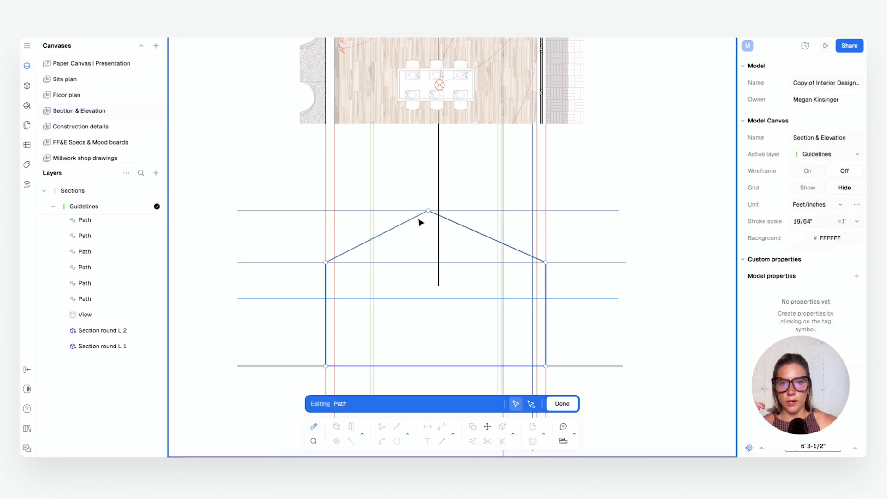
scroll(431, 214, "up", 5)
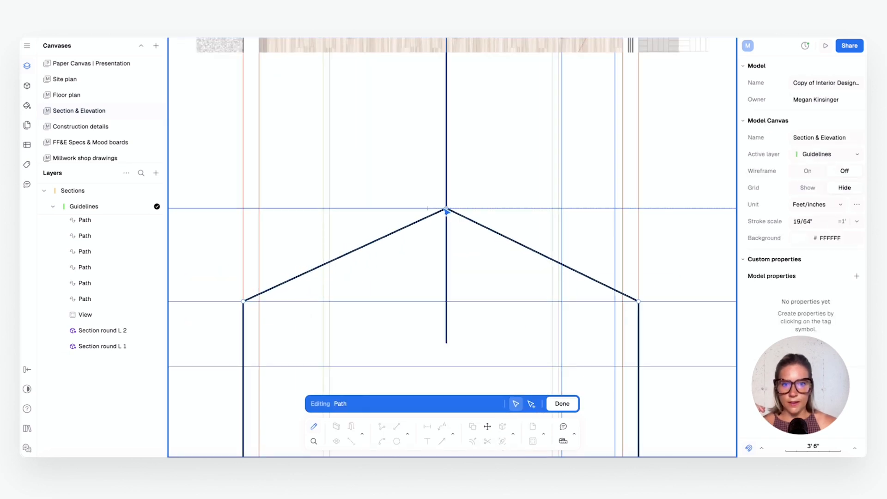
scroll(463, 260, "down", 3)
key("Escape")
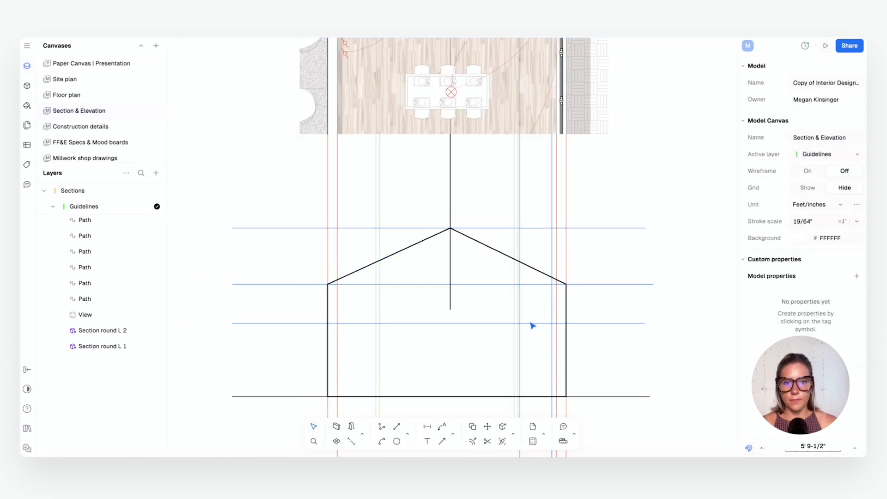
left_click(450, 192)
key("Delete")
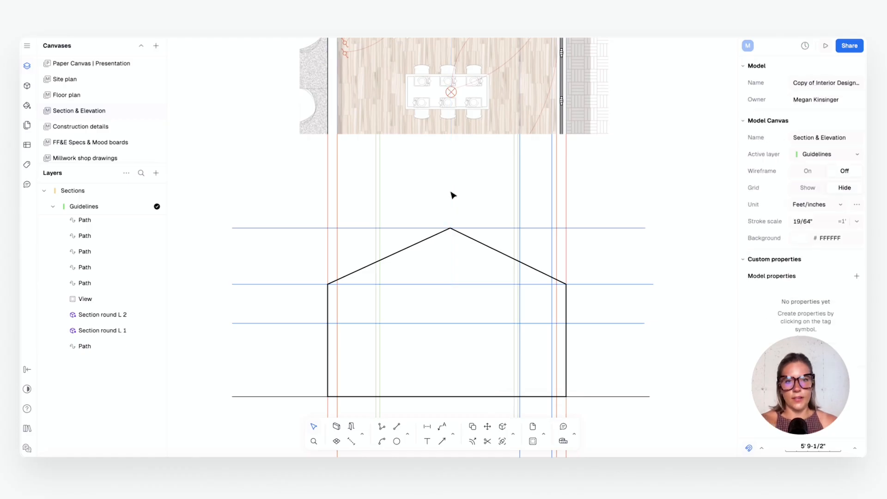
scroll(491, 231, "down", 2)
scroll(556, 249, "down", 3)
scroll(505, 237, "up", 4)
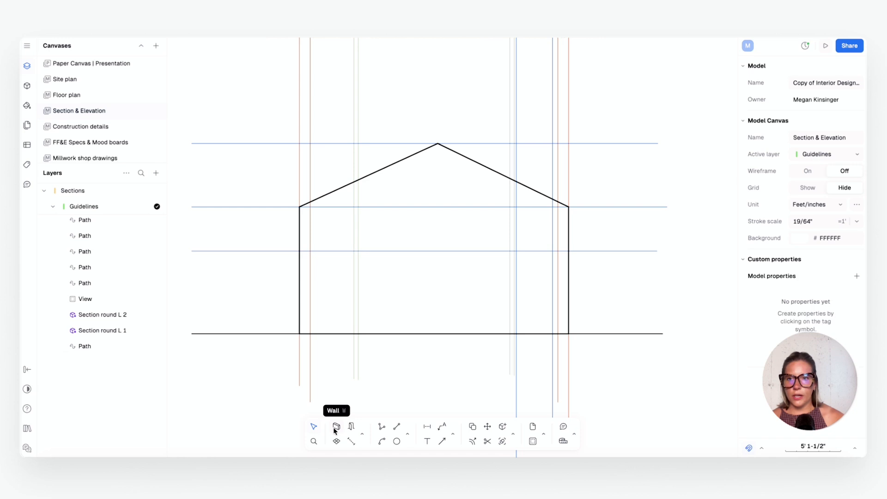
Collapse the Guidelines layer and make its parent layer Sections the active layer.
left_click(53, 206)
scroll(91, 223, "down", 1)
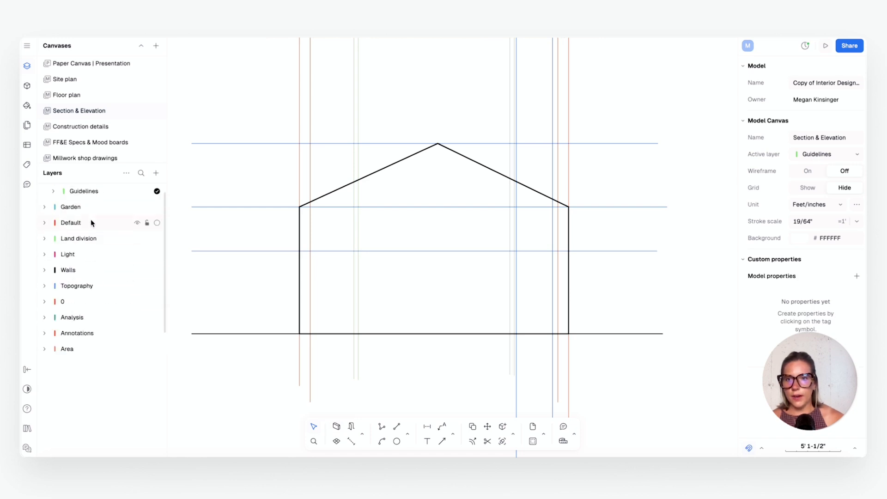
scroll(91, 223, "up", 1)
left_click(78, 192)
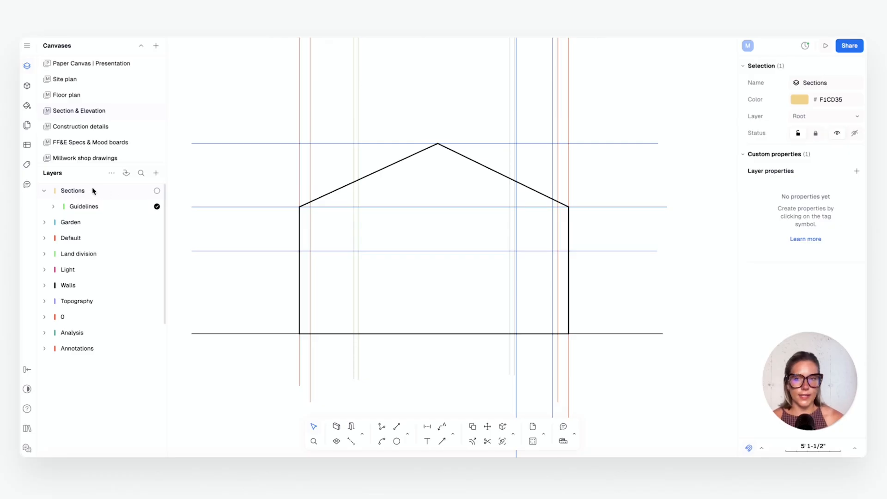
left_click(157, 191)
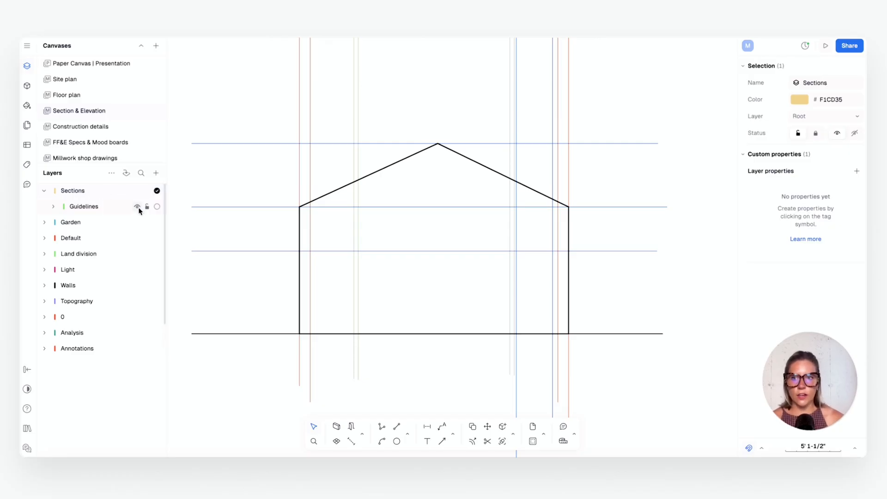
Toggle the visibility of the Guidelines layer off and back on.
left_click(86, 207)
left_click(137, 207)
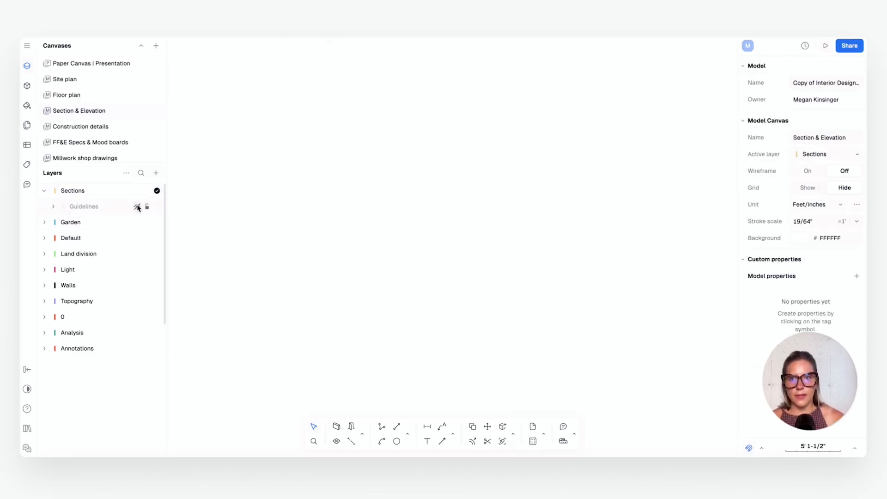
left_click(137, 207)
left_click(137, 207)
left_click(138, 207)
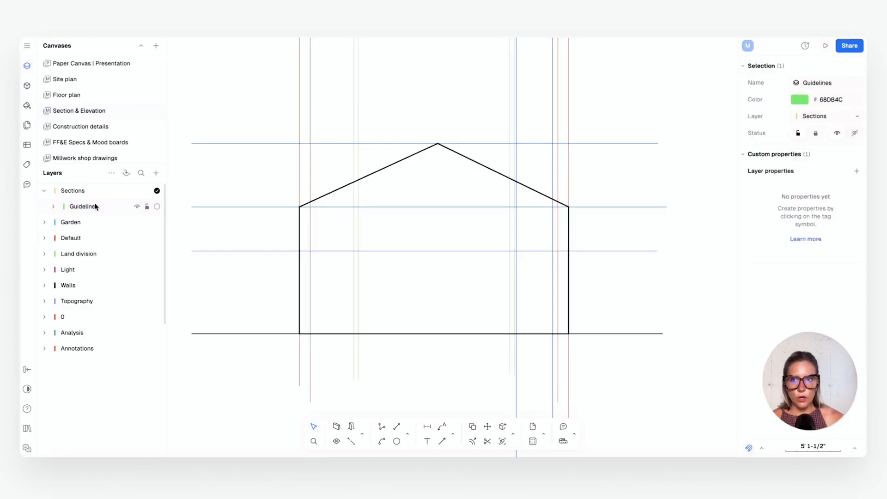
On the Sections layer, draw a vertical wall along the outline's left edge from the ground line up to the eave.
left_click(80, 193)
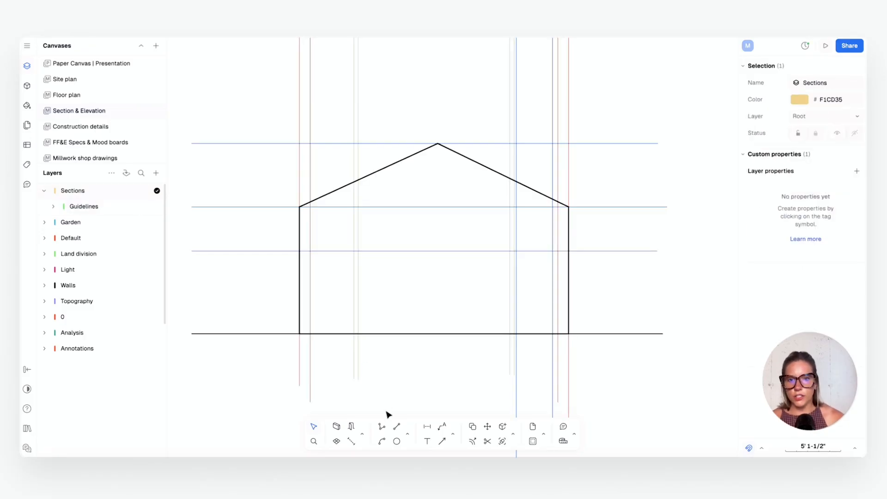
left_click(336, 426)
left_click(300, 333)
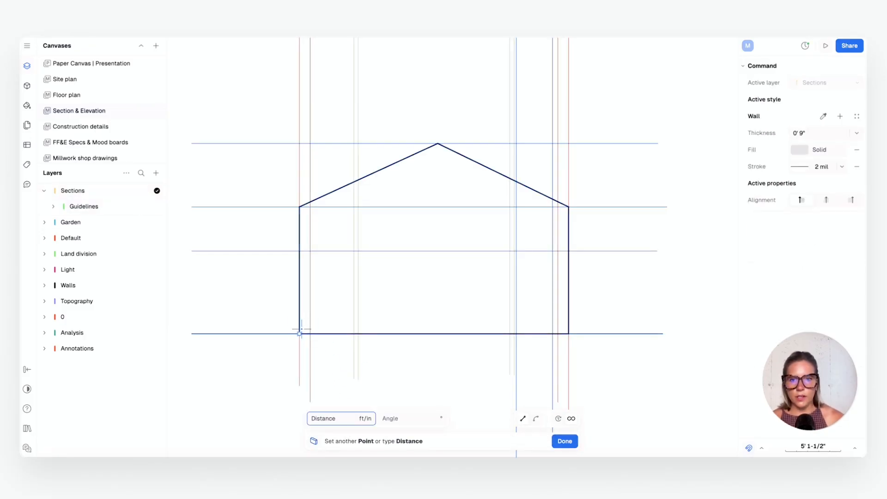
left_click(299, 207)
key("Escape")
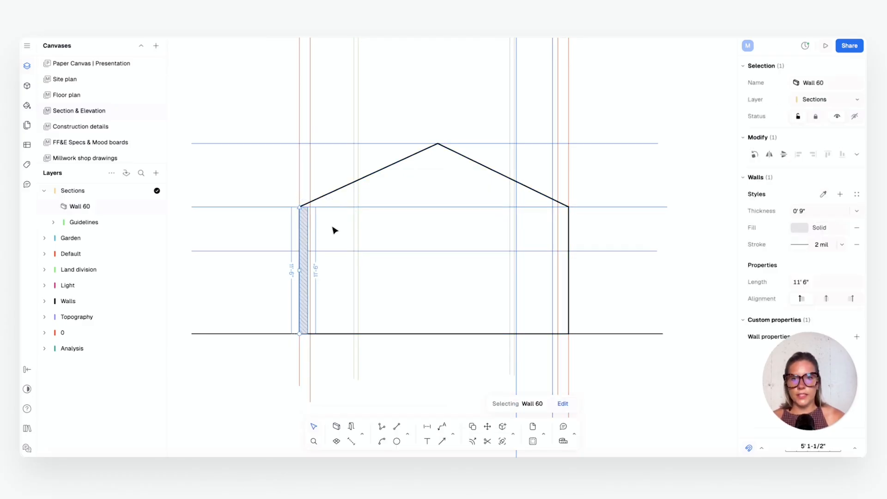
key("w")
left_click(299, 259)
key("Escape")
key("Escape")
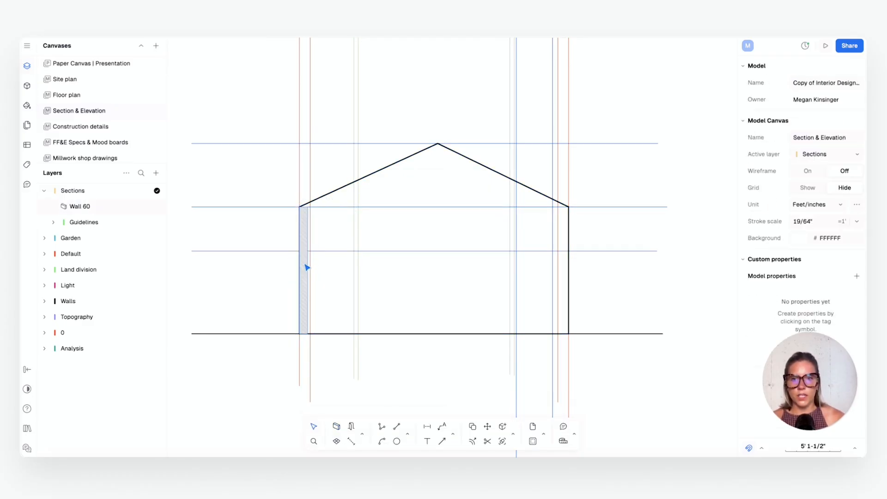
Measure the distance between the two vertical red guidelines that bound the left exterior wall.
left_click(306, 266)
scroll(307, 263, "up", 5)
scroll(311, 256, "down", 2)
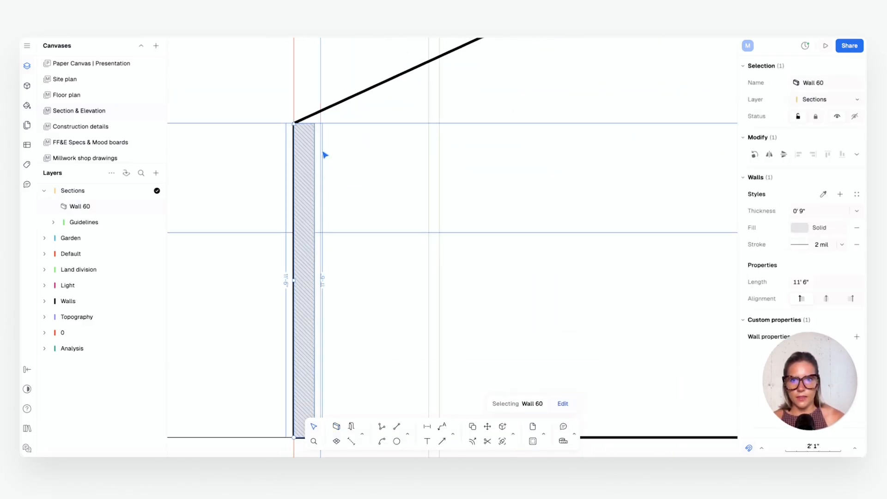
scroll(333, 165, "up", 5)
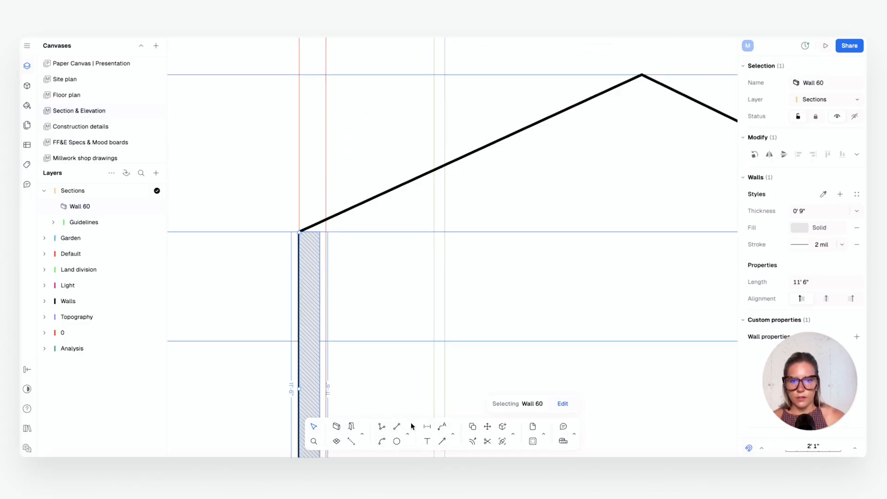
left_click(427, 426)
left_click(300, 162)
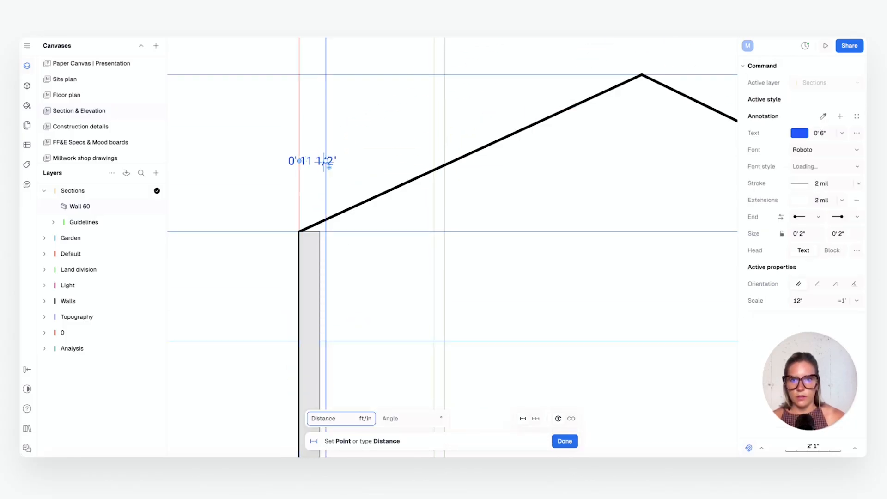
left_click(326, 162)
key("Escape")
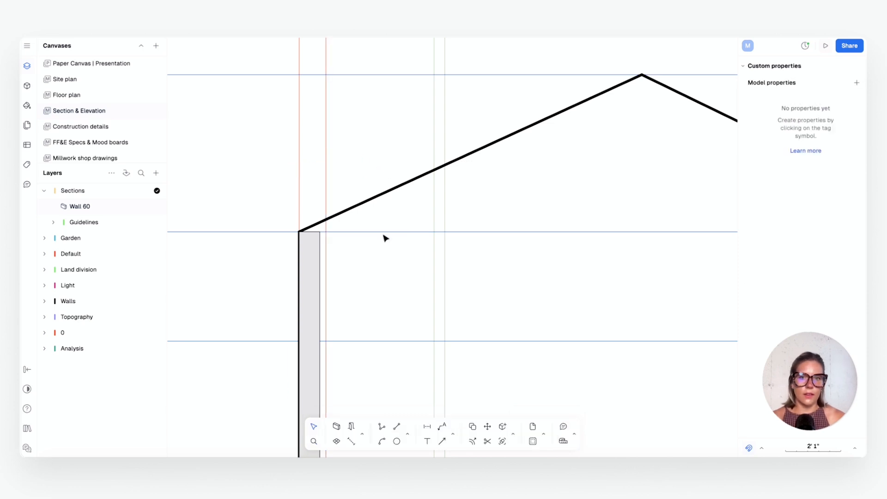
Set the left section wall's thickness to 11.5".
left_click(319, 273)
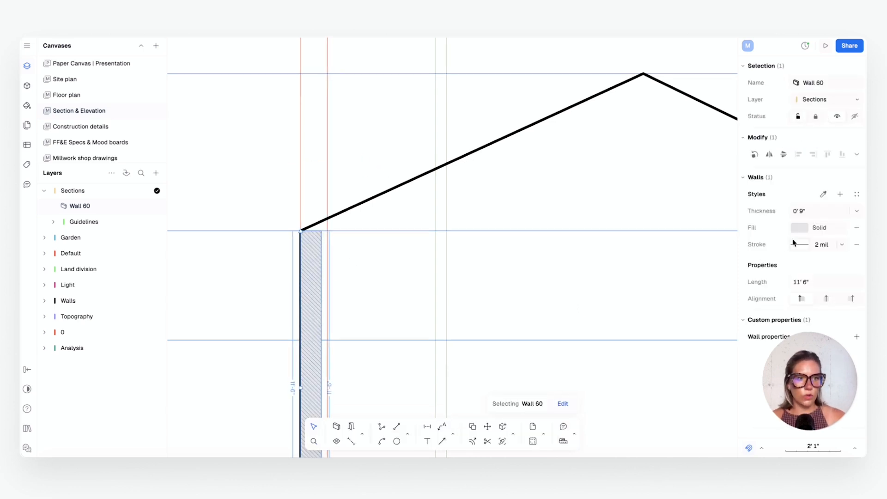
left_click(814, 211)
type("11")
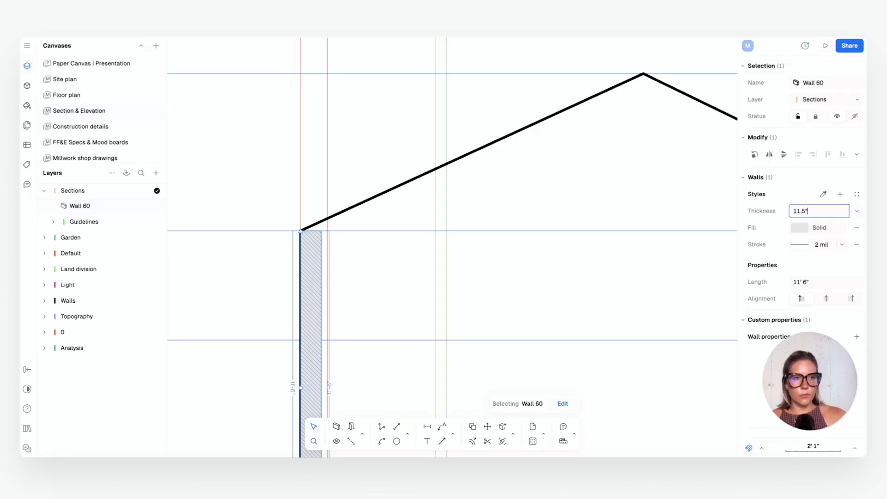
type(".5")
key("Return")
left_click(808, 233)
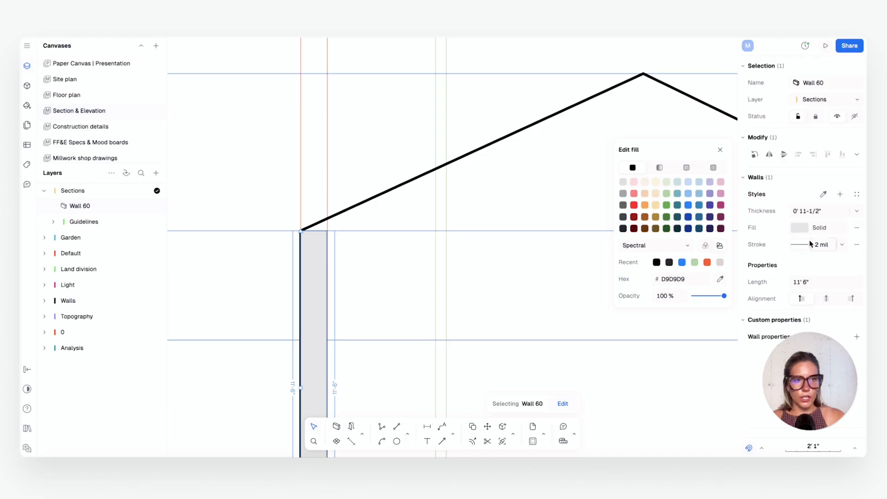
left_click(807, 271)
Save the left section wall's settings as a new wall style named Exterior Wall.
middle_click_drag(473, 250, 334, 179)
scroll(408, 200, "down", 1)
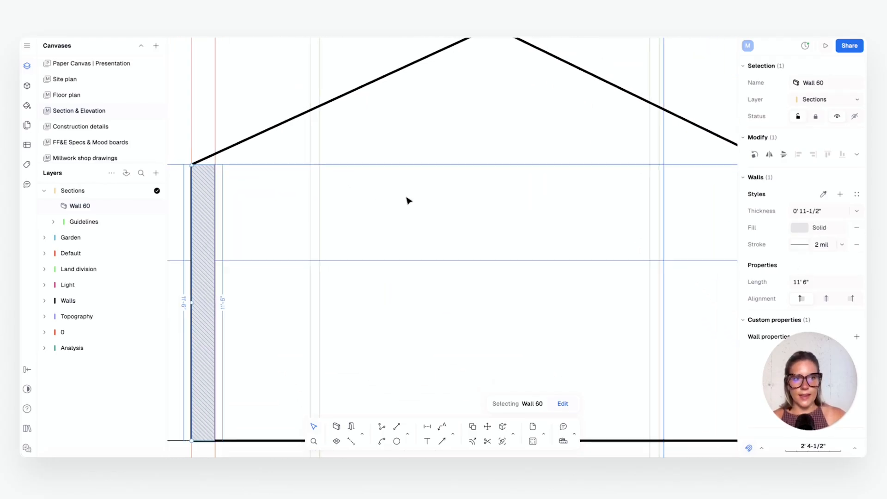
middle_click_drag(388, 256, 435, 227)
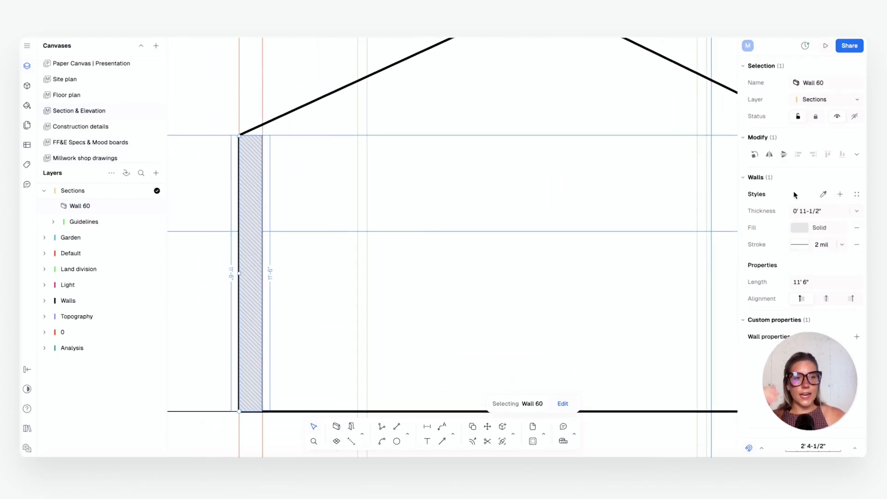
left_click(840, 195)
type("Exterior Wall")
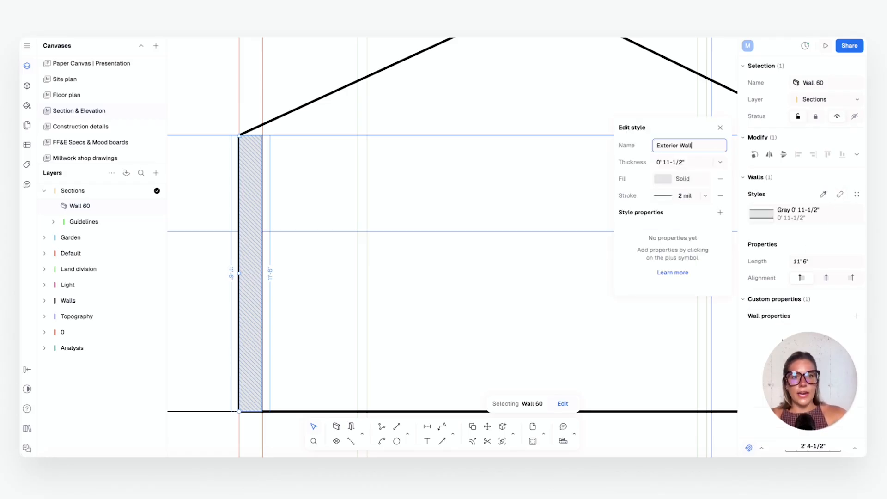
key("Return")
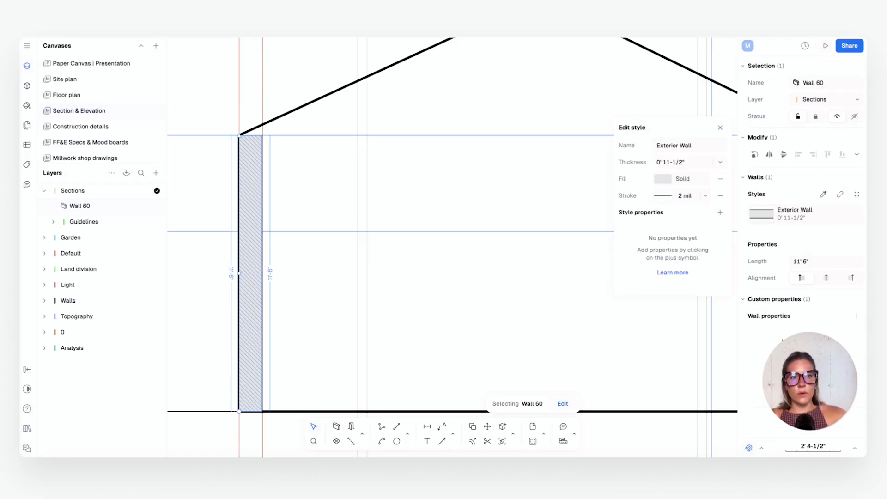
left_click(546, 103)
scroll(588, 176, "down", 3)
middle_click_drag(588, 176, 524, 174)
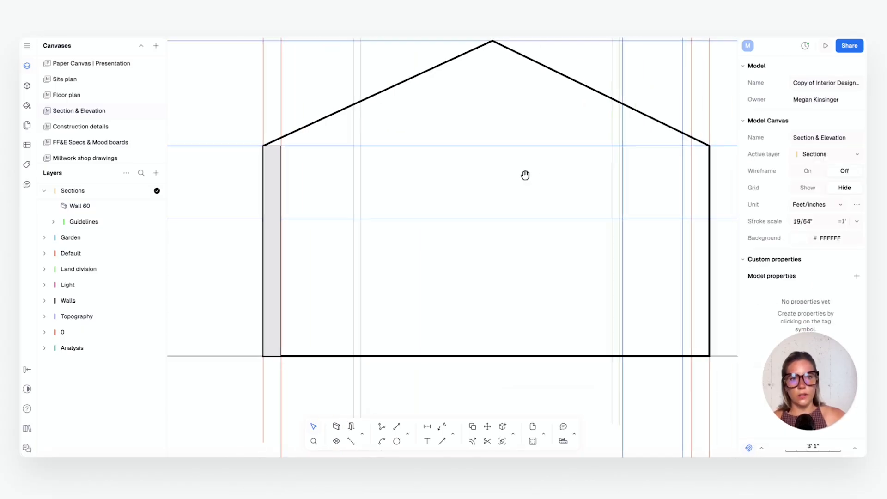
left_click(336, 426)
left_click(711, 358)
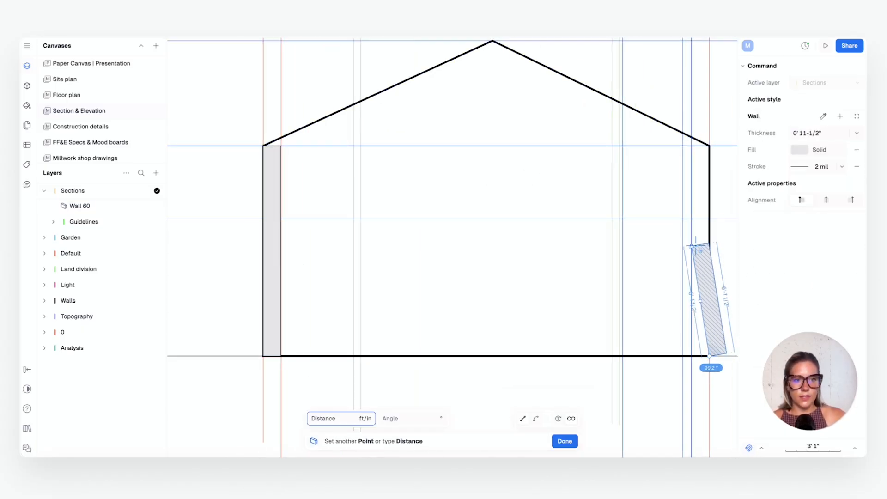
key("Escape")
Draw the right exterior wall along its inner red guideline, from the ground line up to the eave guideline.
left_click(336, 426)
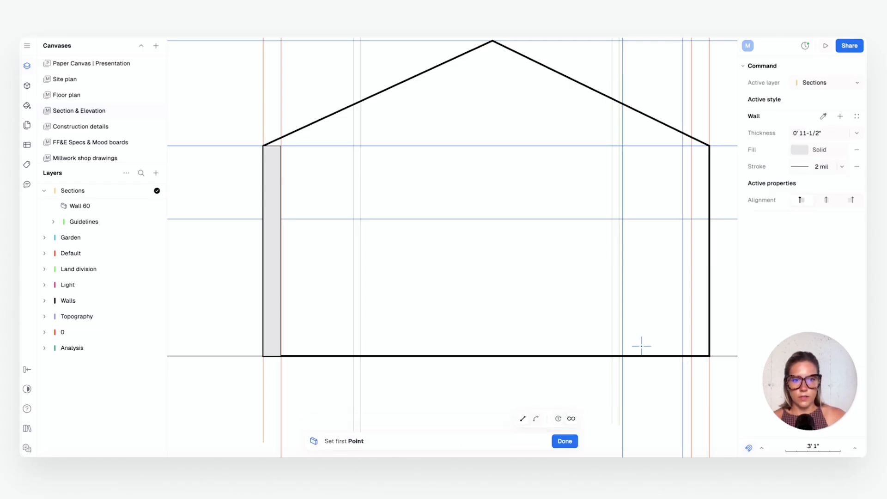
left_click(691, 356)
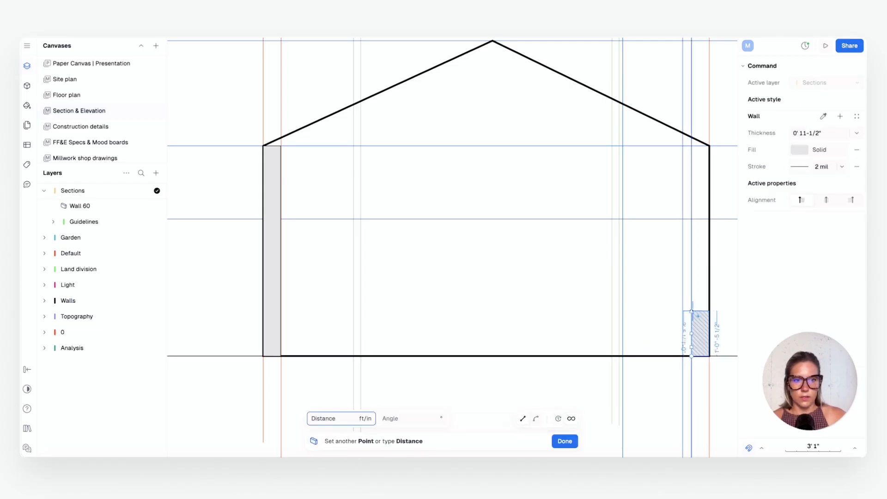
left_click(692, 146)
key("Escape")
key("Escape")
Draw a vertical line up the middle of the left section wall, from the ground line to the wall's upper end.
middle_click_drag(635, 199, 590, 223)
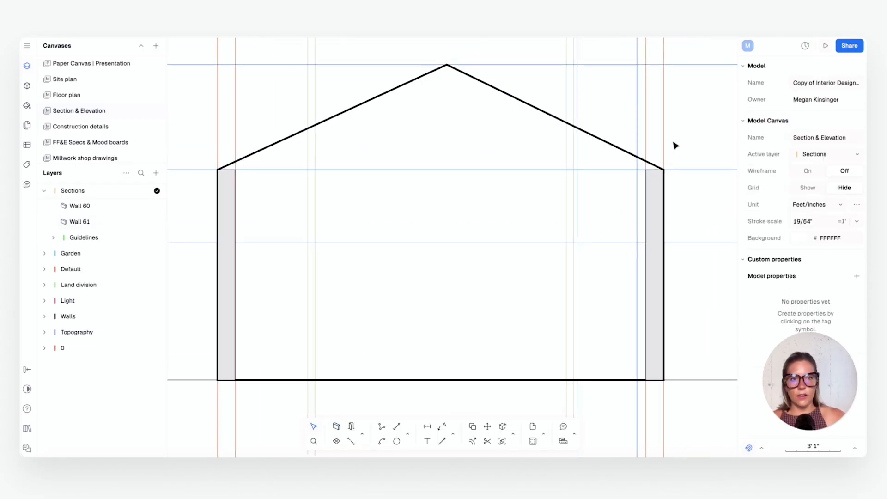
scroll(658, 195, "down", 2)
left_click(655, 198)
scroll(634, 271, "up", 5)
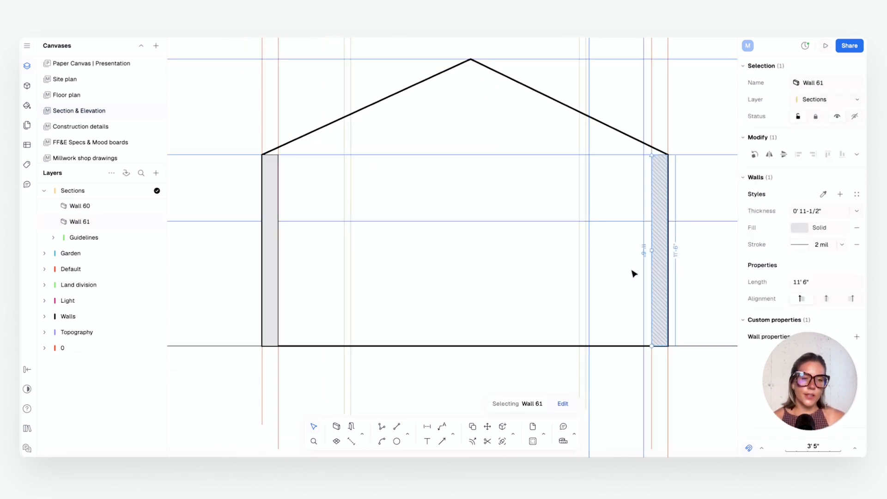
scroll(641, 235, "up", 1)
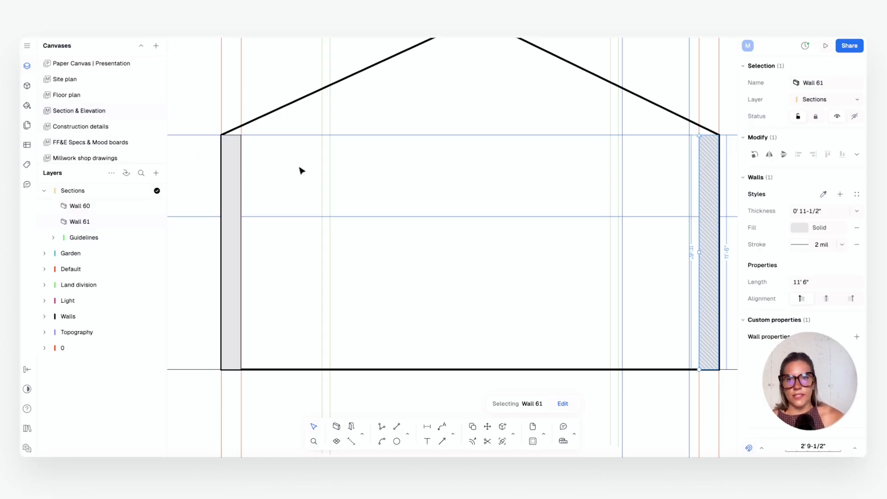
left_click(397, 426)
left_click(231, 369)
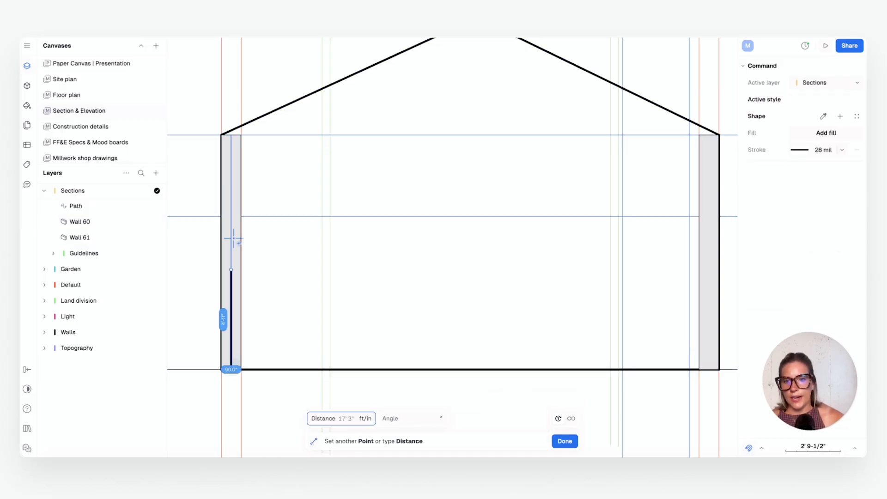
double_click(233, 137)
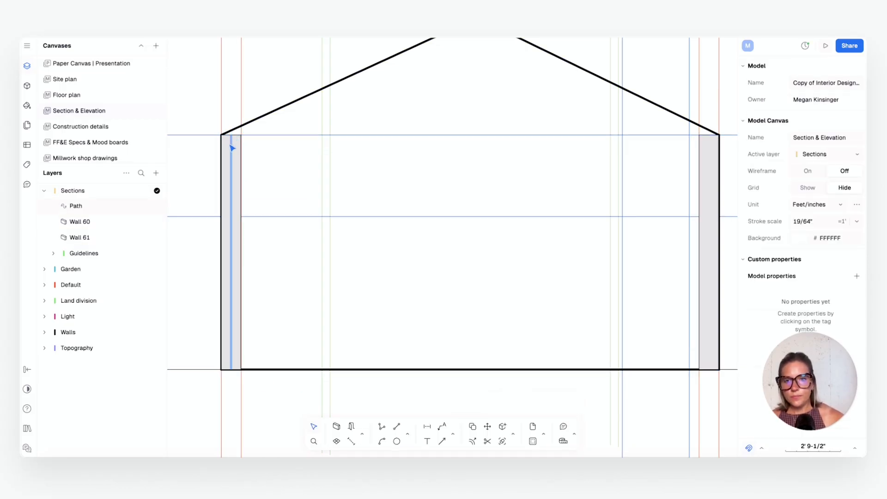
Give the left wall's centre line a dashed stroke and change its dash pattern to Batting.
left_click(232, 148)
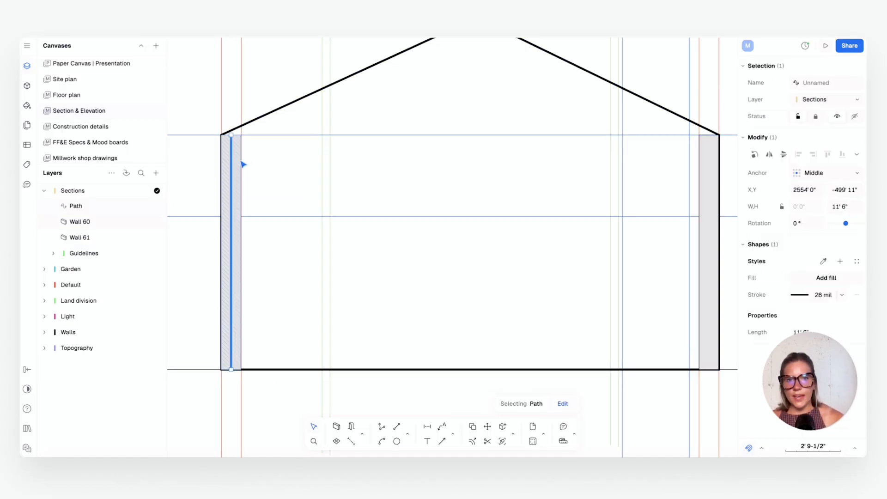
left_click(800, 296)
left_click(719, 376)
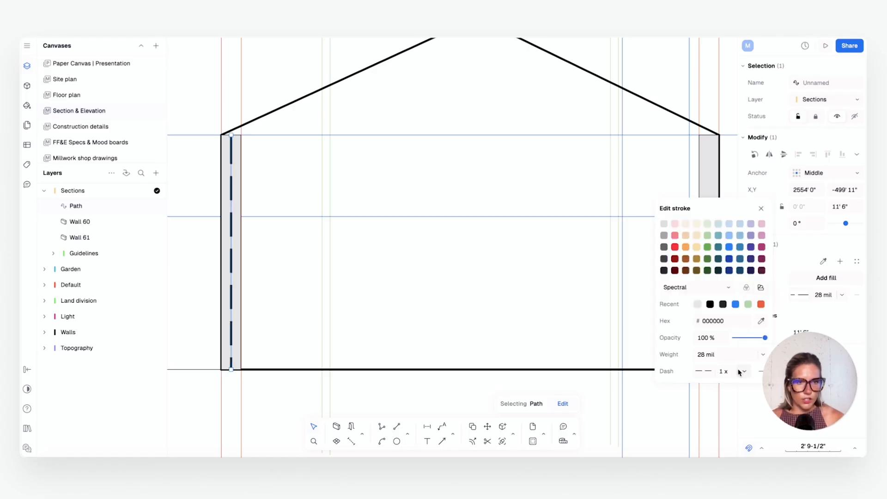
left_click(743, 373)
left_click(702, 372)
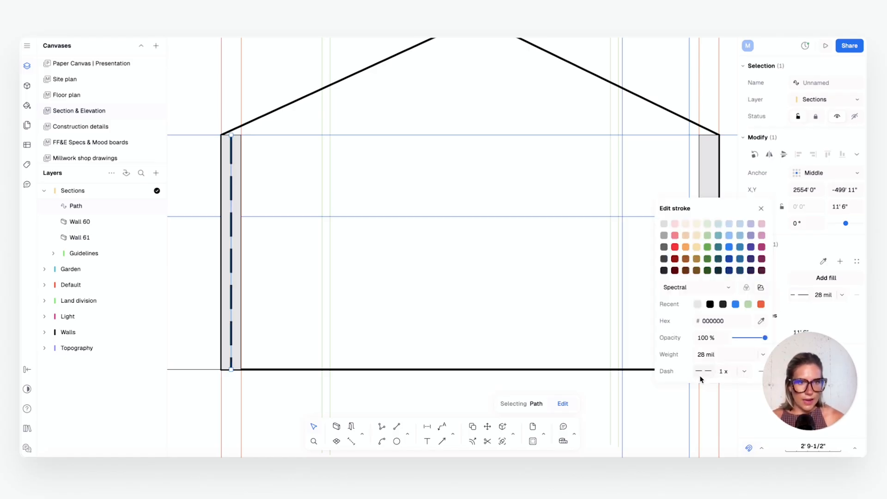
left_click(702, 375)
scroll(735, 305, "down", 10)
scroll(740, 301, "down", 2)
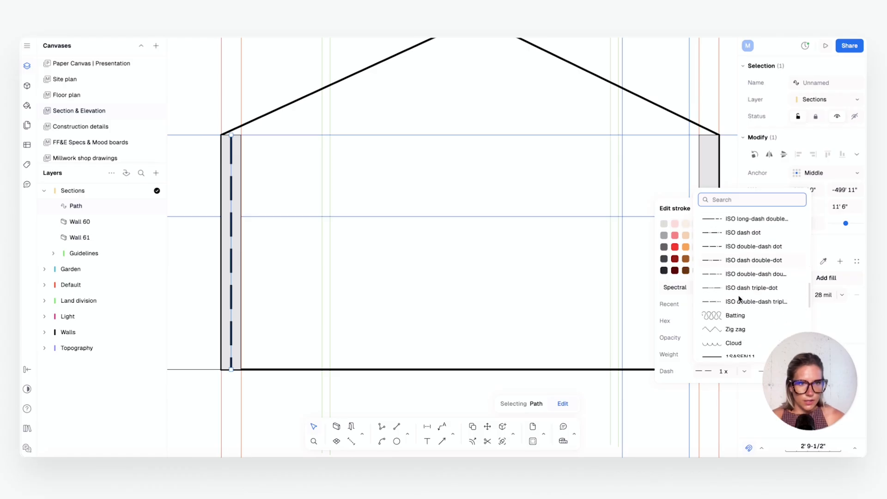
left_click(738, 300)
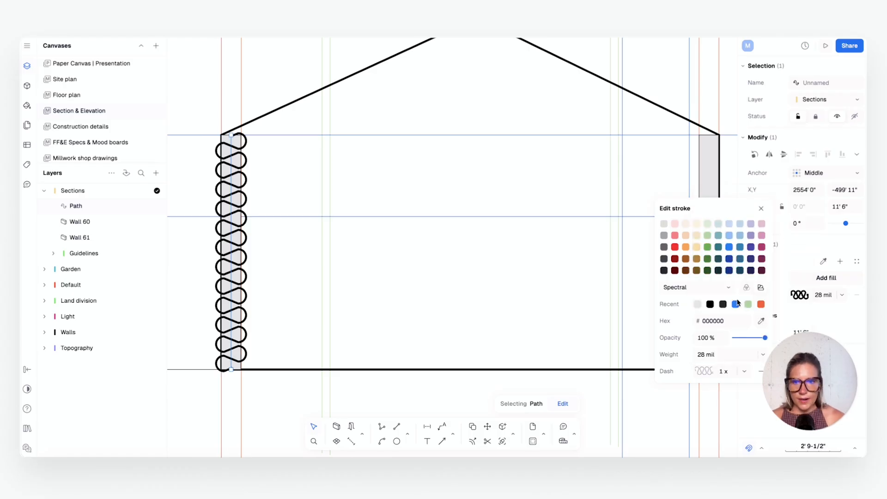
Set the stroke weight of the batting line to 14 mil so the insulation fits within the wall.
left_click(762, 354)
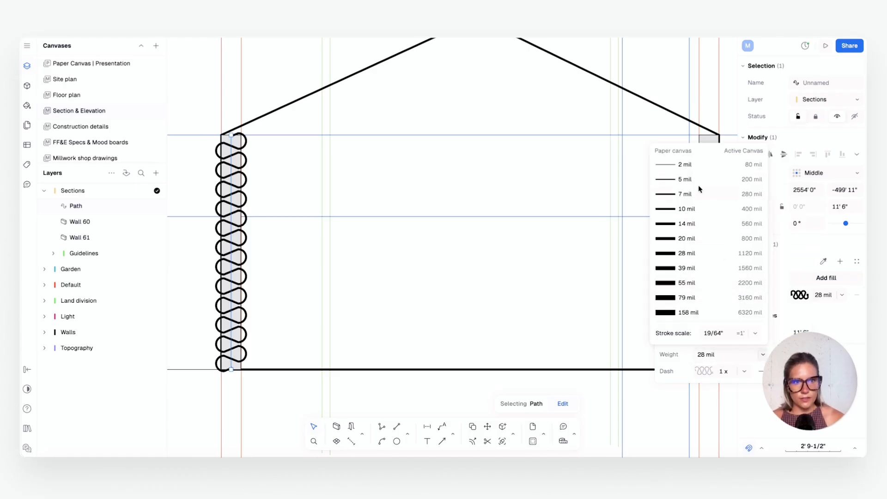
left_click(697, 167)
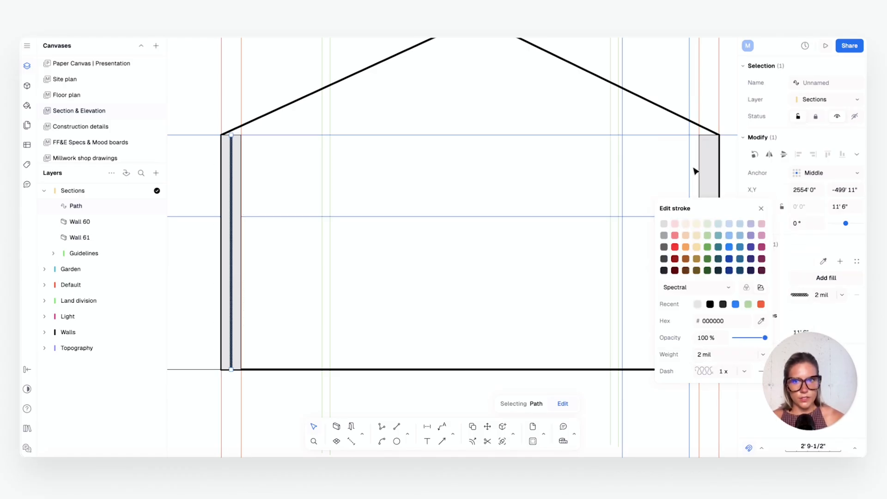
left_click(760, 357)
left_click(681, 224)
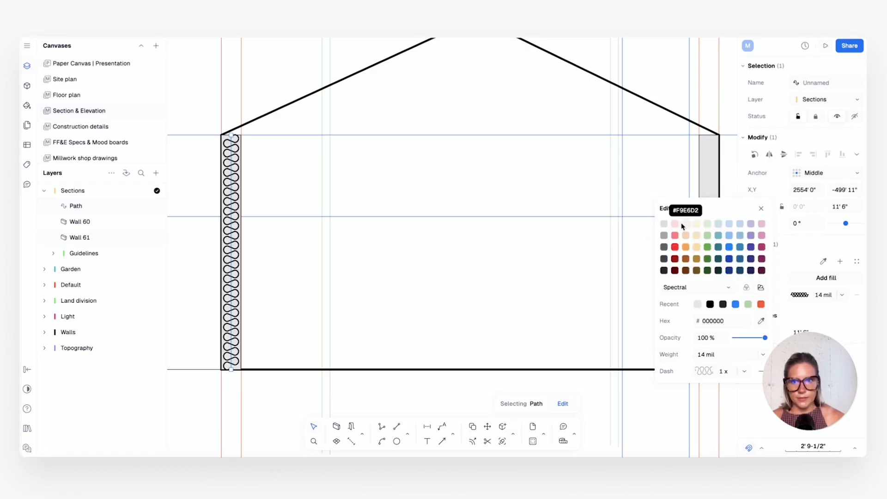
left_click(362, 397)
Delete the batting insulation line from the left exterior wall of the section.
scroll(384, 194, "down", 2)
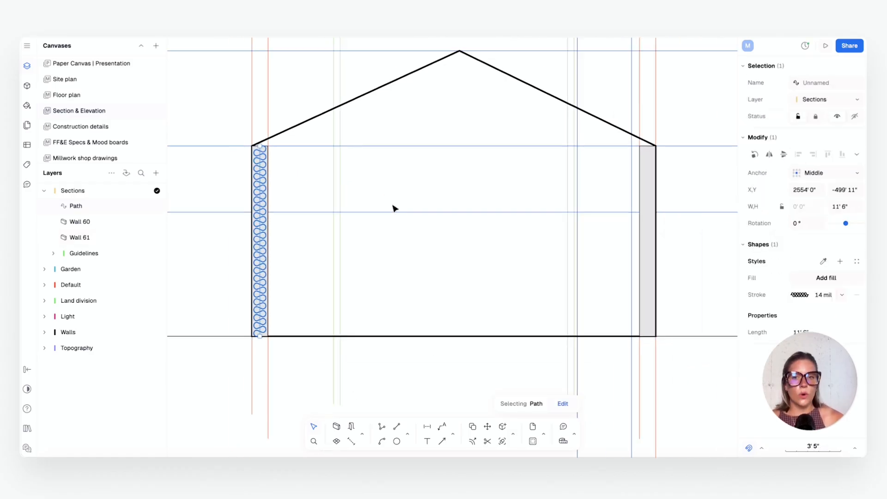
left_click(295, 238)
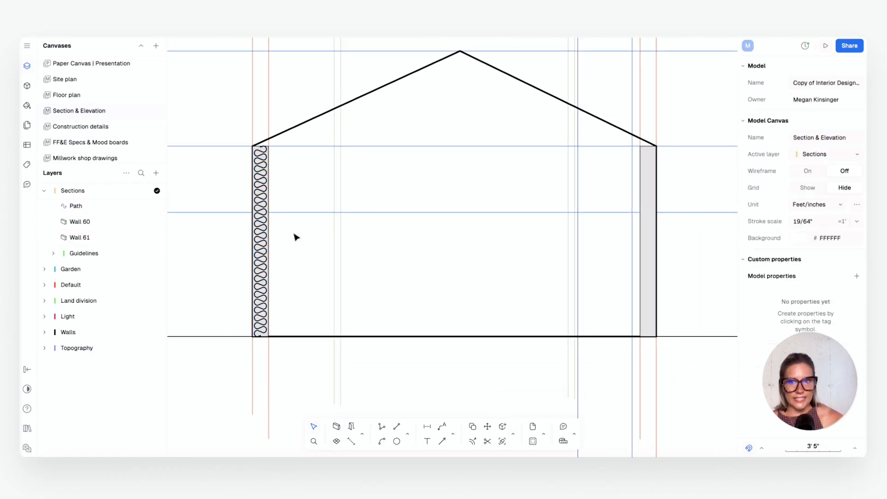
scroll(271, 245, "up", 2)
left_click(262, 259)
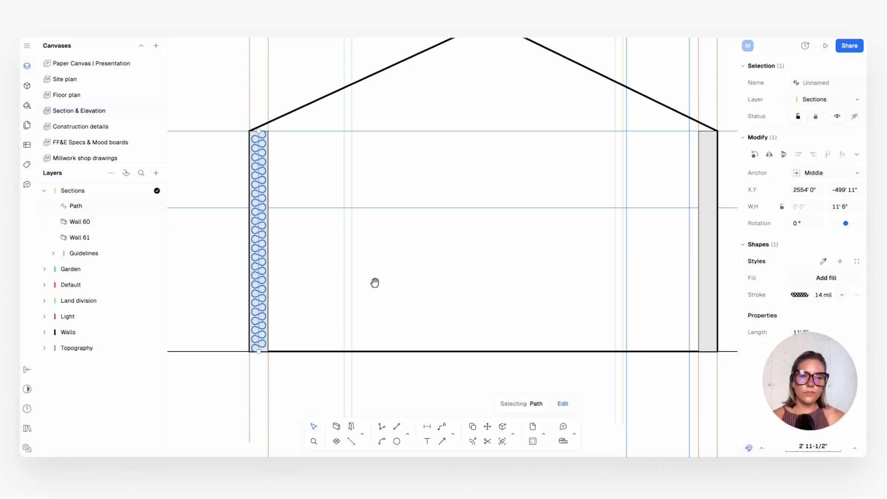
scroll(376, 280, "up", 1)
key("Delete")
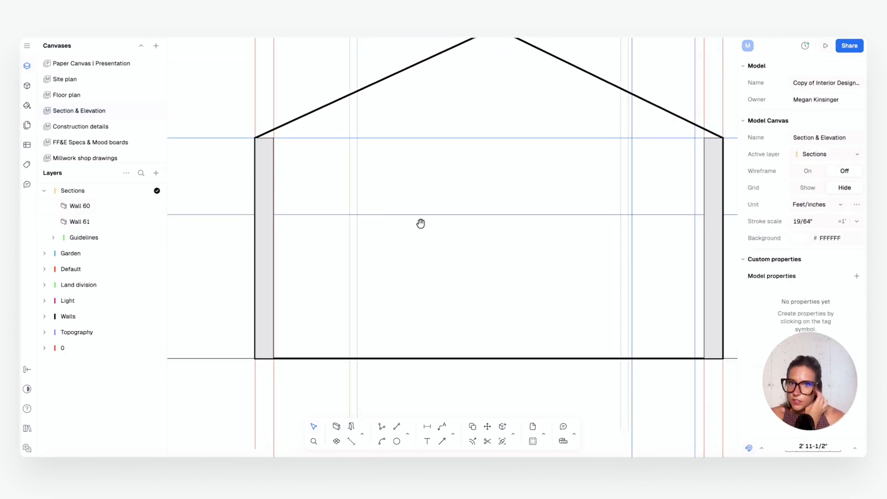
Draw the two sloped roof members with the Wall tool along the gable outline, from the left eave over the ridge to the right eave.
middle_click_drag(420, 224, 340, 273)
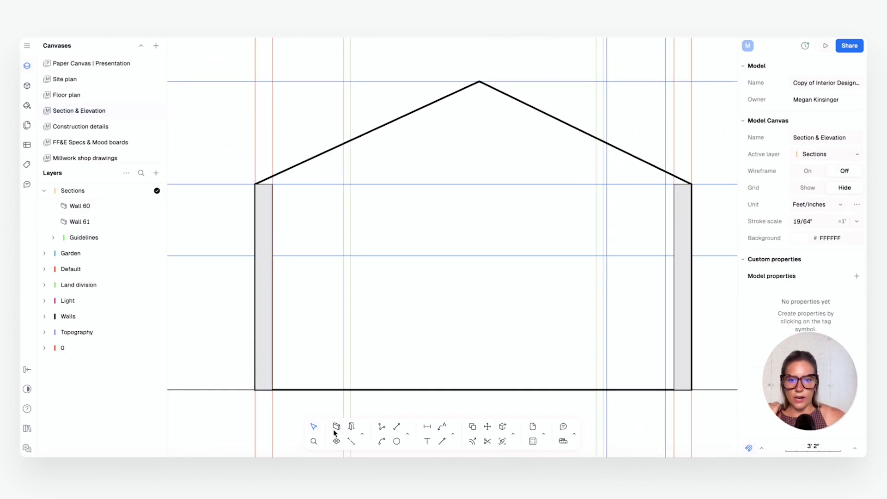
left_click(336, 426)
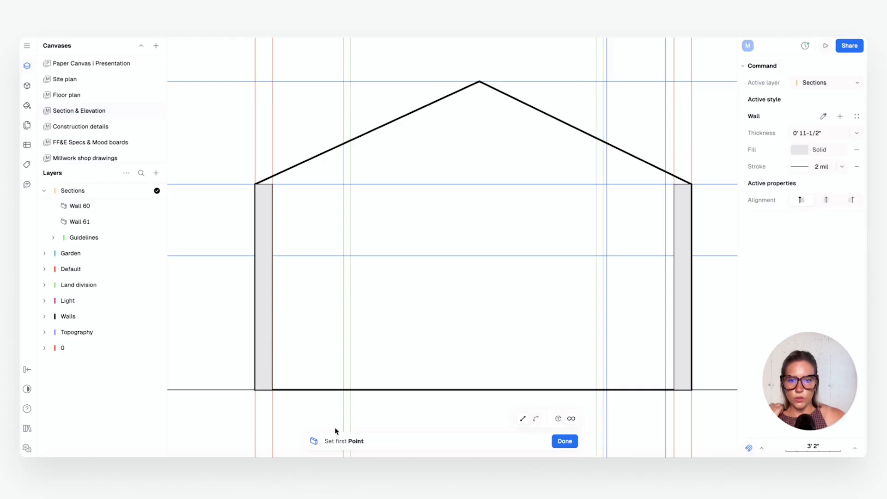
left_click(256, 183)
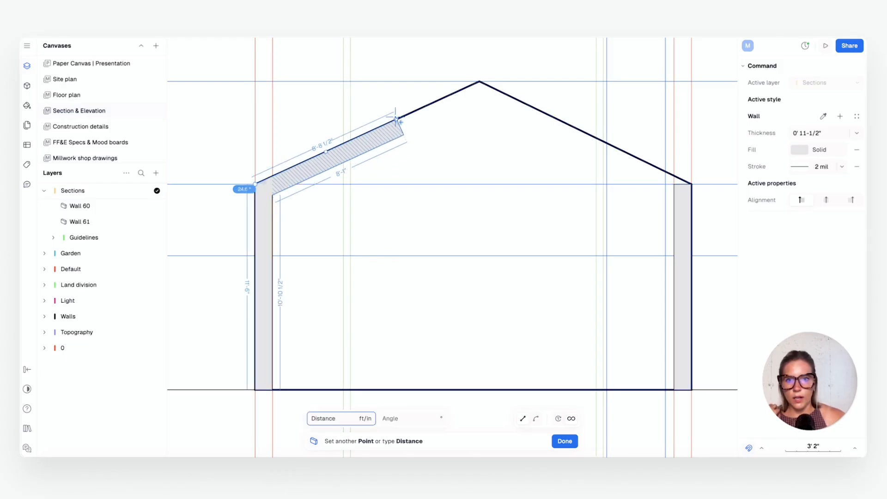
left_click(479, 81)
left_click(692, 183)
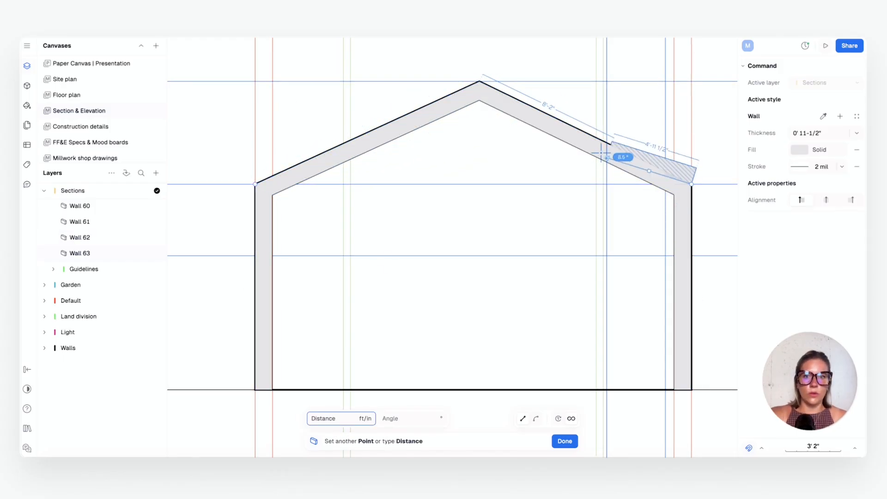
key("Escape")
Set the thickness of both sloped roof walls to 0' 6".
left_click(456, 112)
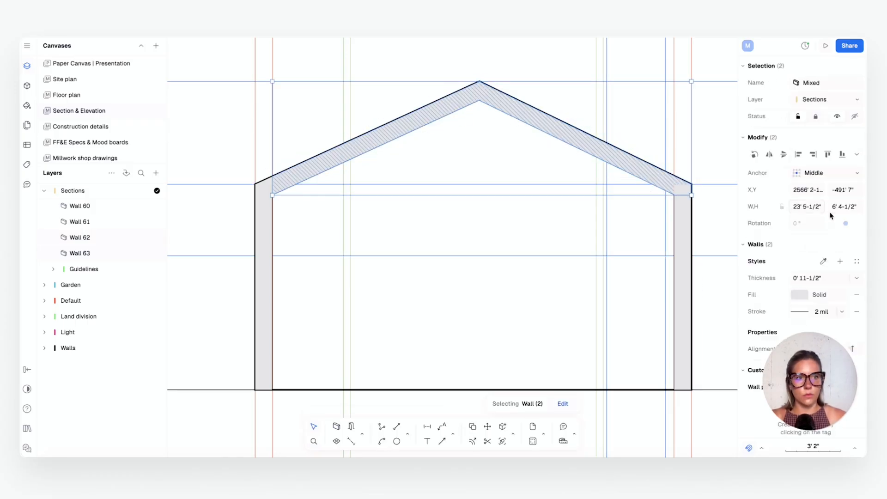
left_click(834, 280)
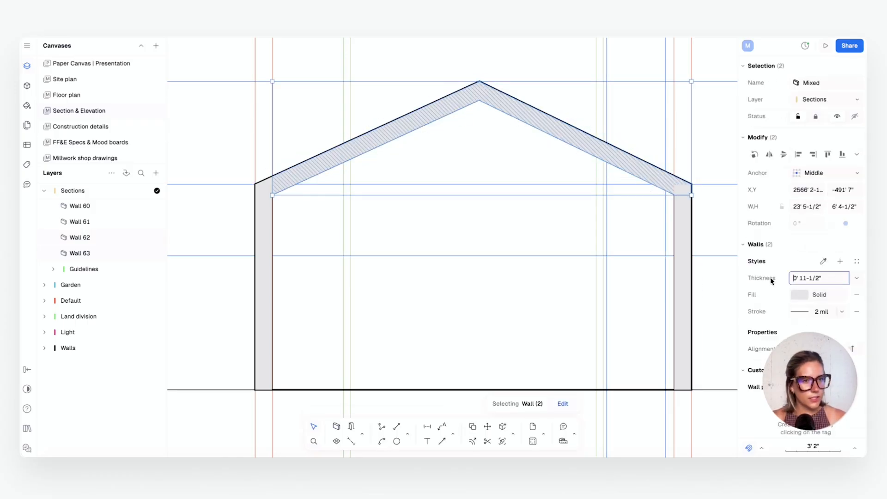
left_click_drag(834, 280, 764, 278)
type("5")
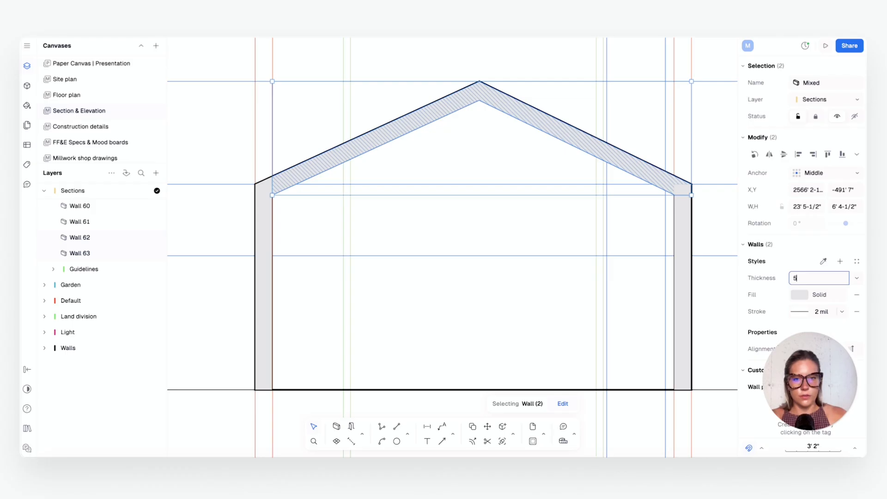
key("Return")
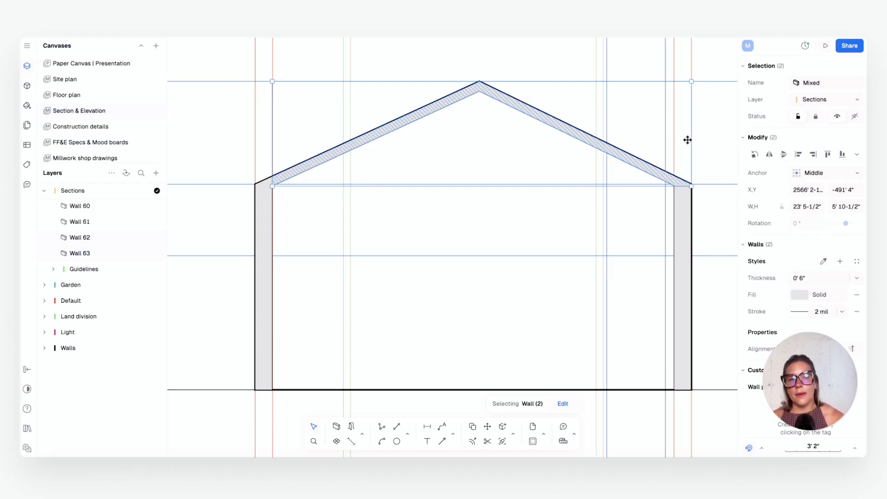
left_click(715, 137)
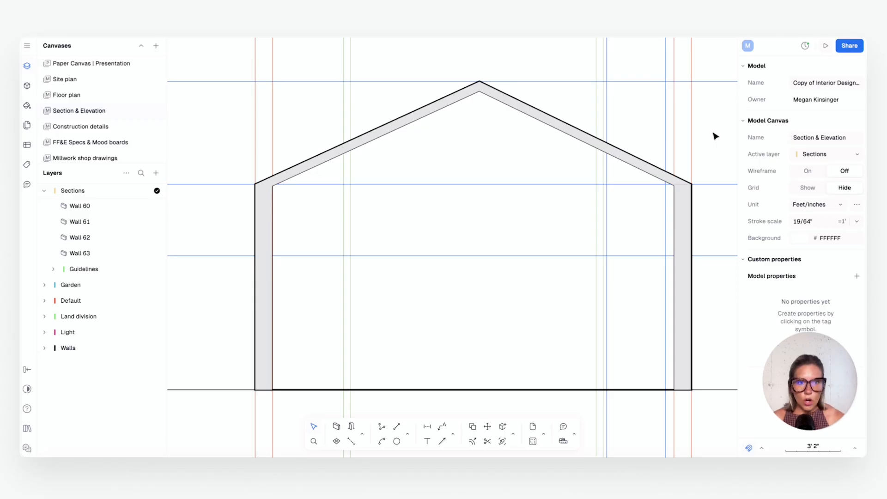
left_click(629, 158)
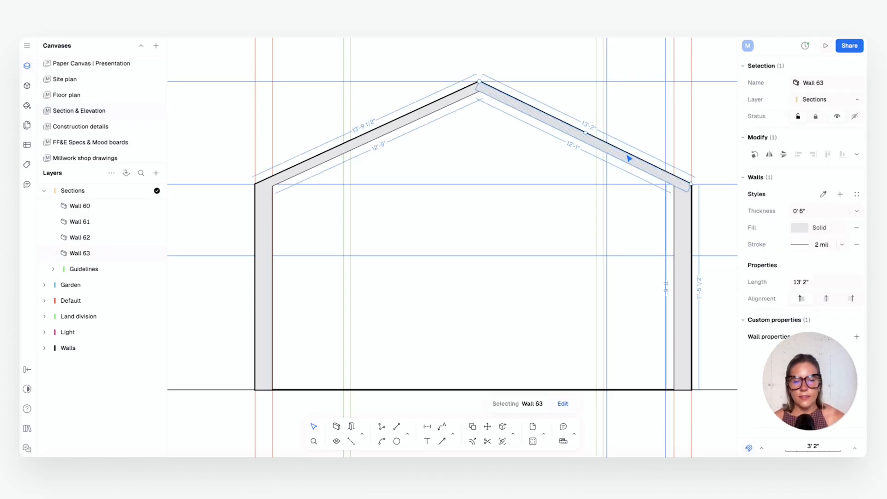
left_click(454, 135)
left_click(444, 109)
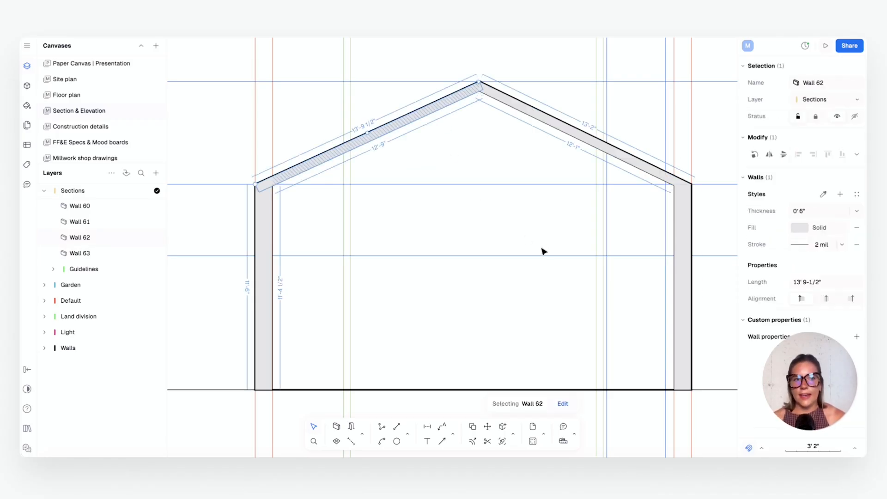
left_click(683, 248)
left_click(475, 218)
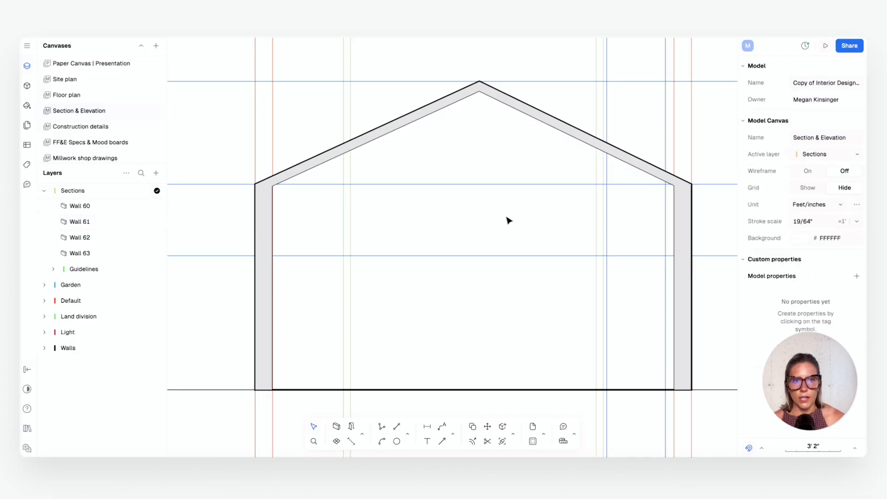
Draw an 11-1/2" thick floor slab with the Wall tool just below the ground line, between the outer base corners of the exterior walls.
scroll(529, 339, "down", 2)
left_click(336, 426)
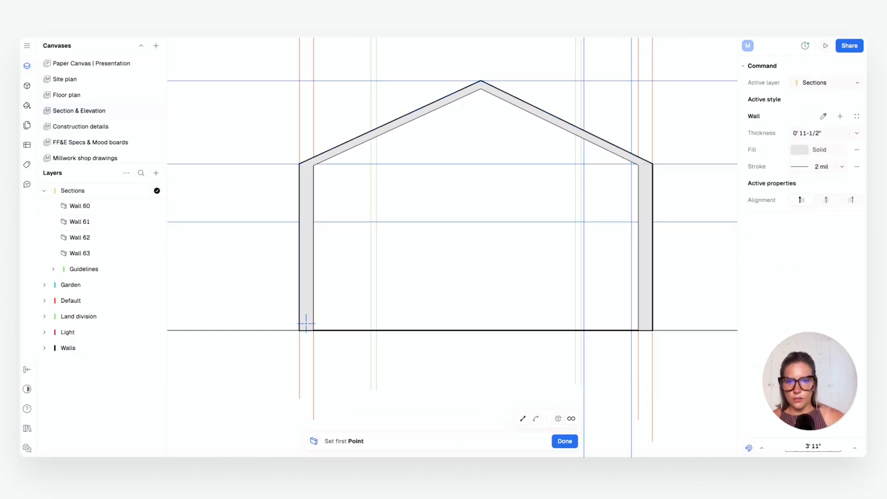
left_click(300, 331)
double_click(653, 330)
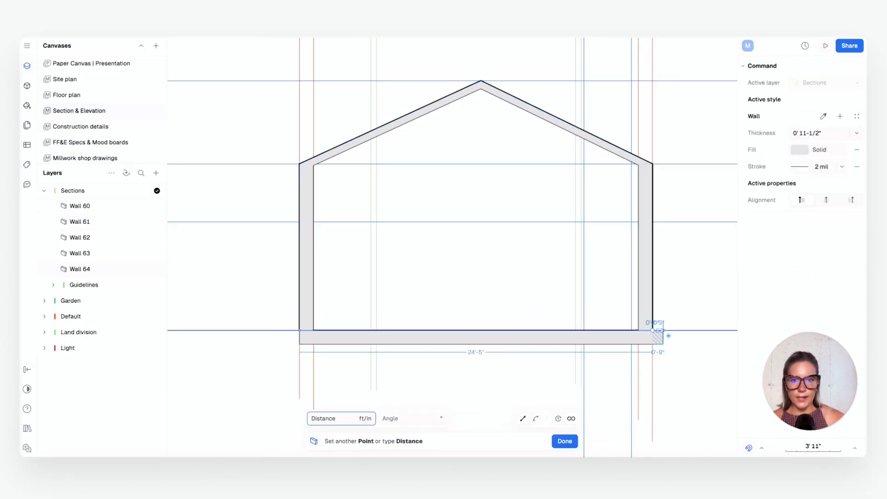
left_click(677, 364)
key("Escape")
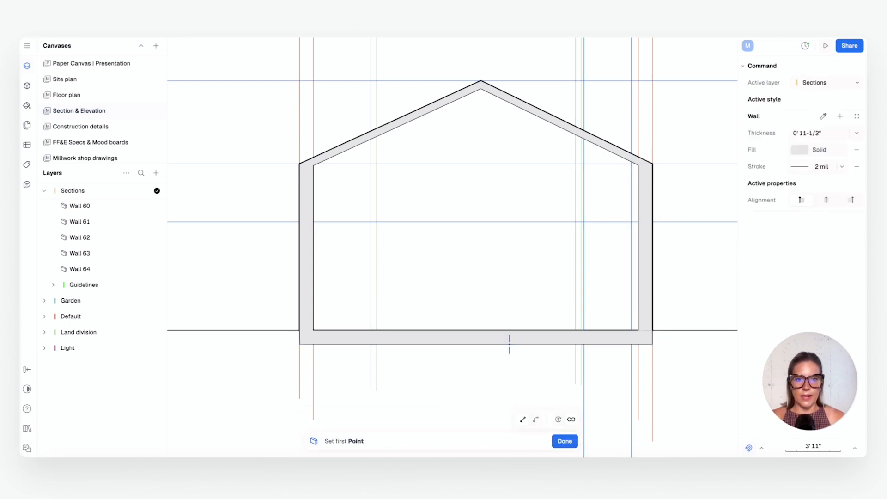
key("Escape")
left_click(493, 341)
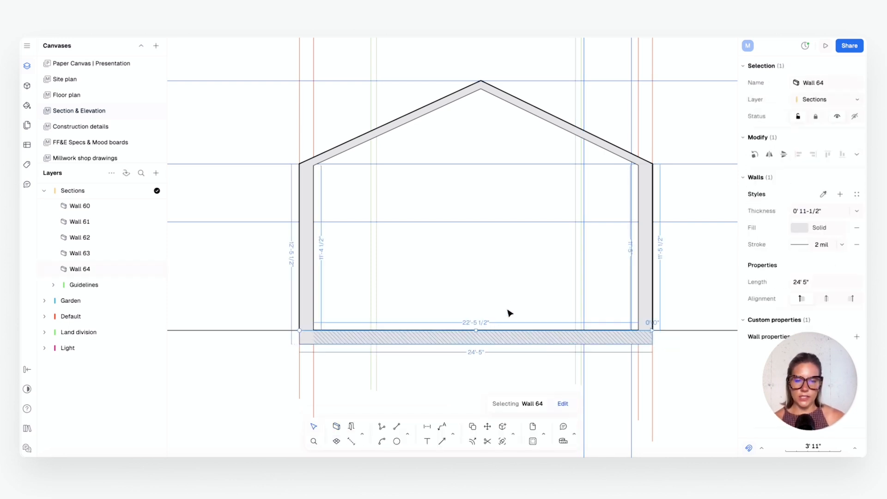
left_click(514, 295)
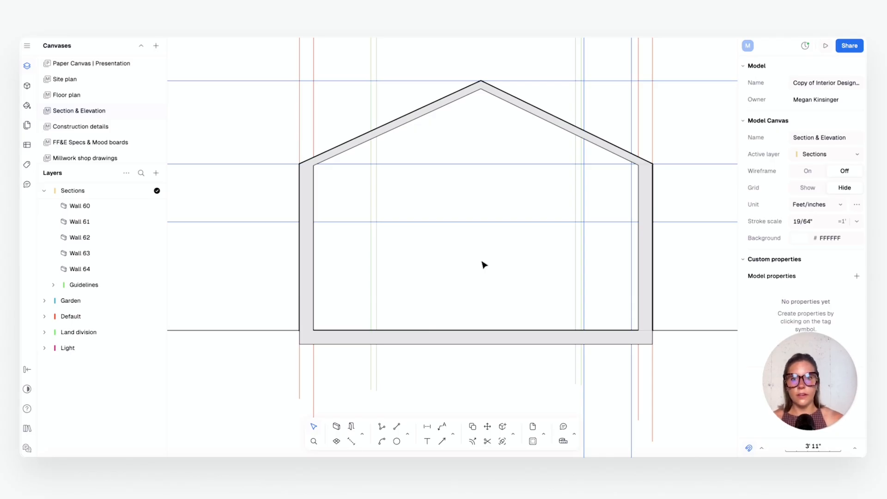
Draw an interior wall upward from the floor line along the outer guideline of the left green pair.
scroll(451, 203, "up", 2, "ctrl")
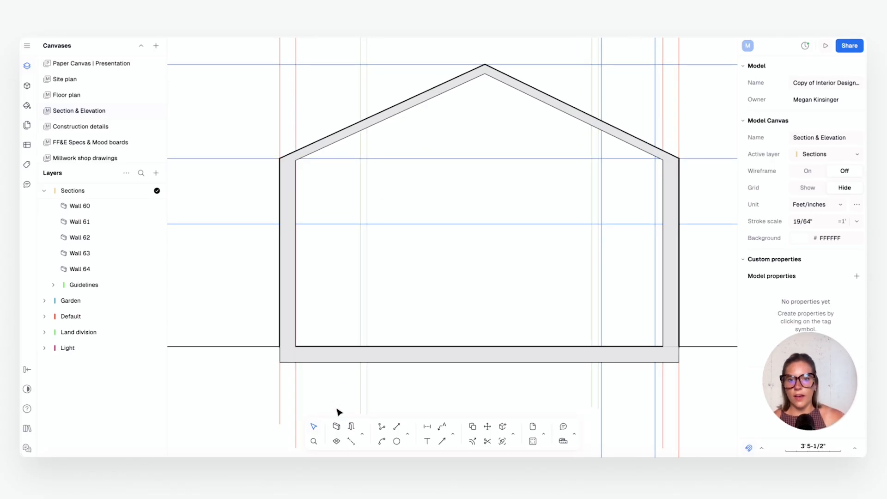
left_click(335, 428)
left_click(360, 346)
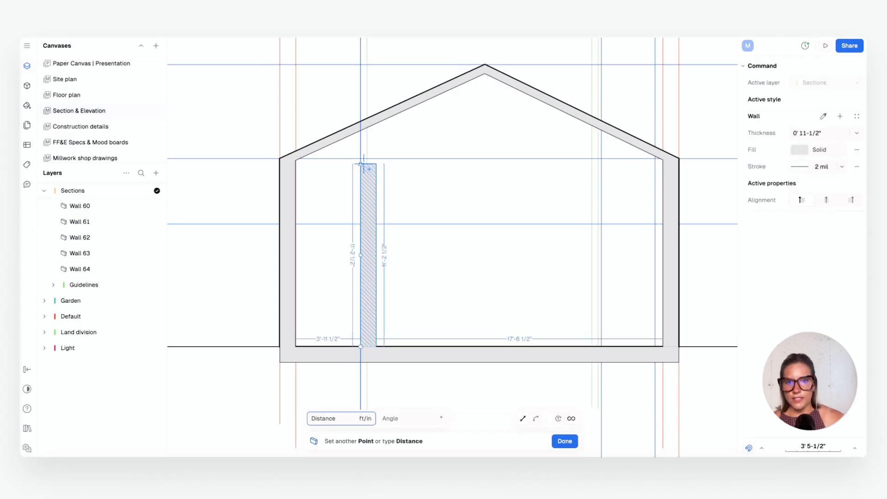
Finish the left interior wall by setting its top end at the roof, making it 13' 4" long.
left_click(360, 129)
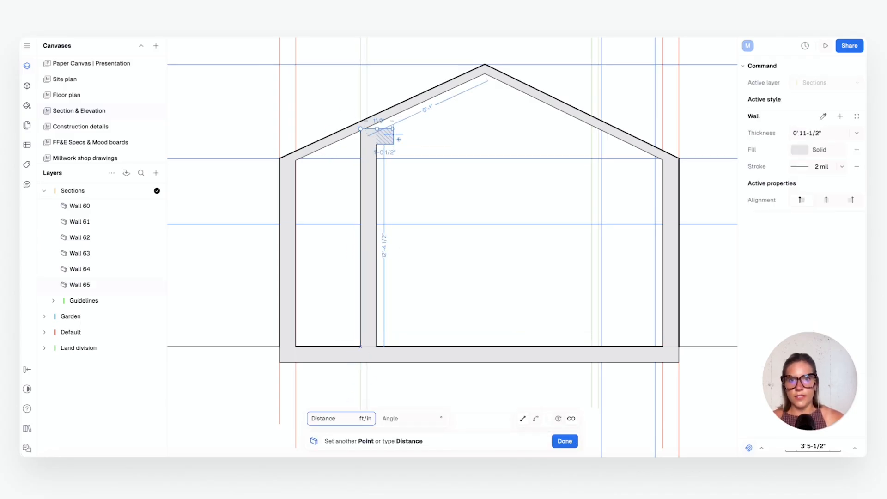
key("Escape")
left_click(372, 179)
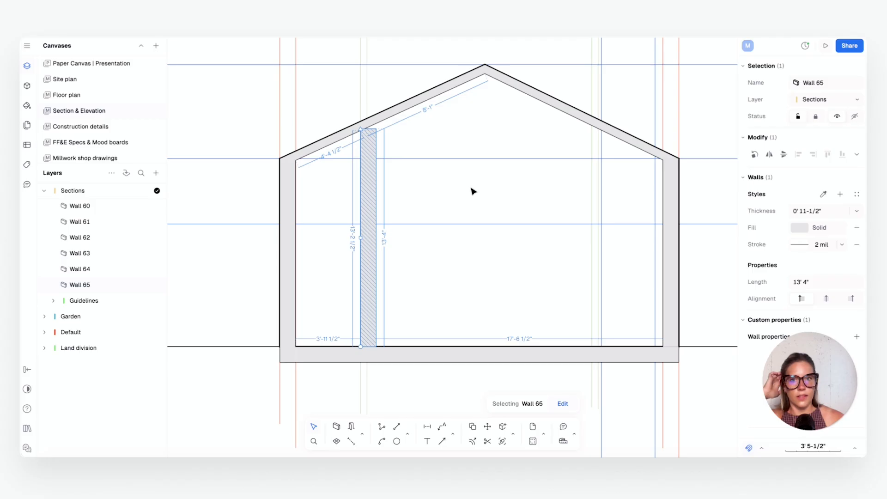
Measure the spacing between the two vertical guidelines that mark the left interior wall's thickness.
scroll(323, 83, "up", 5, "ctrl")
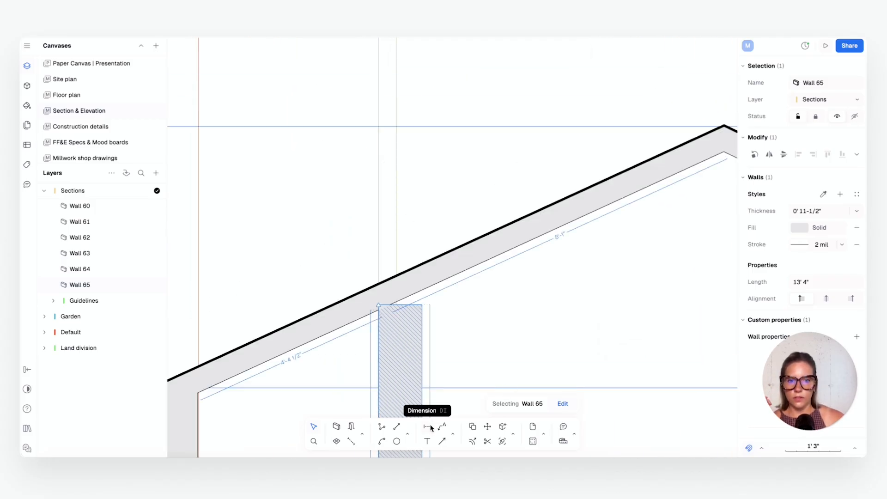
left_click(429, 426)
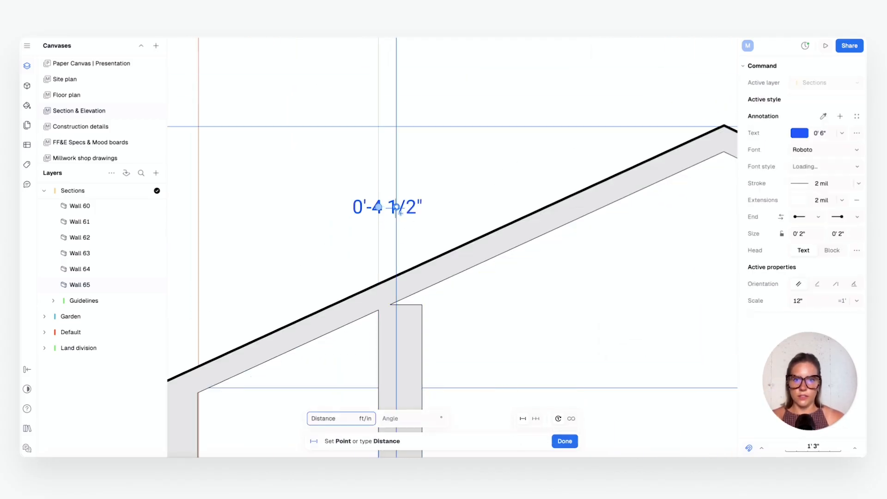
key("Escape")
Give the left interior wall a white fill and set its thickness to 0' 4-1/2".
left_click(417, 340)
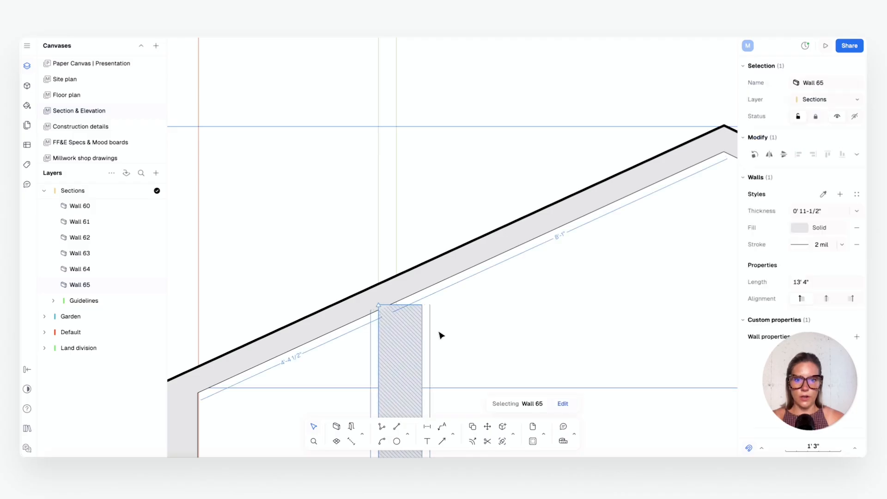
scroll(473, 340, "down", 5)
scroll(473, 277, "down", 3, "ctrl")
left_click(805, 228)
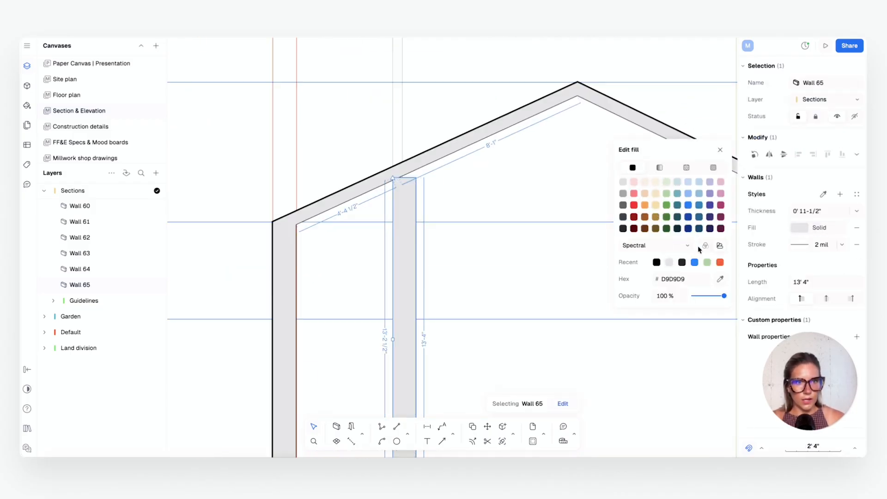
left_click(798, 213)
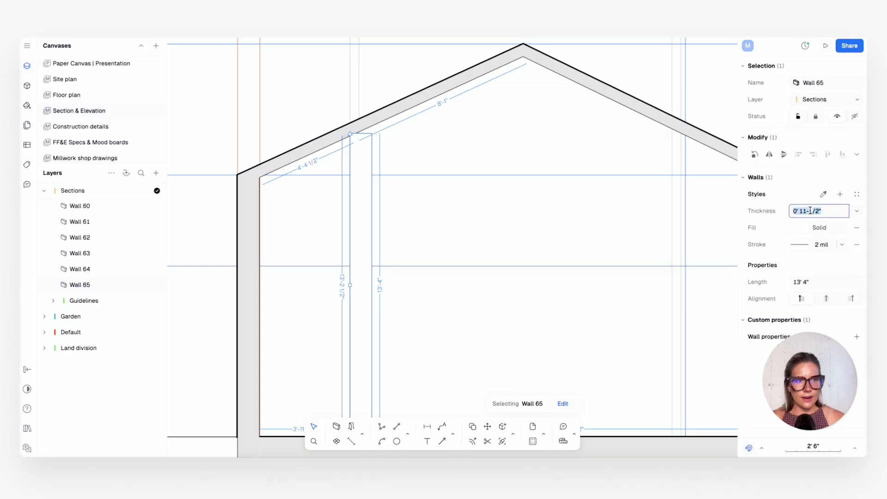
left_click_drag(806, 209, 784, 209)
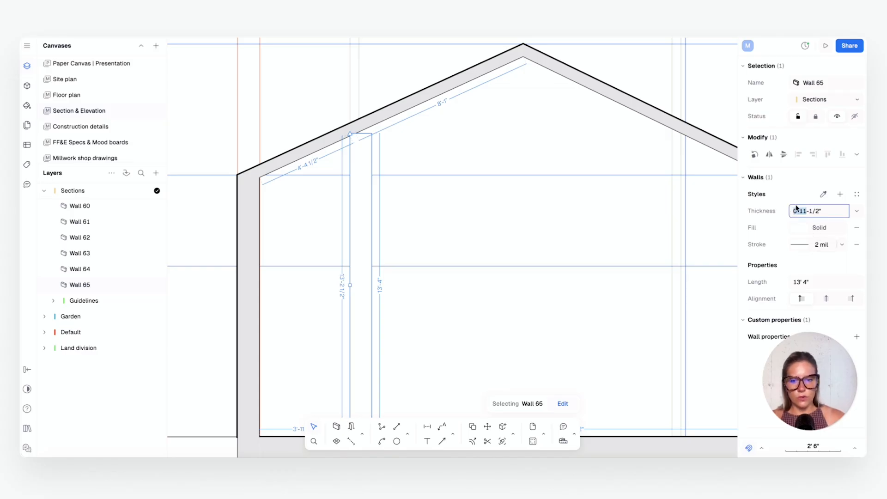
type("4")
key("Return")
scroll(370, 137, "up", 3)
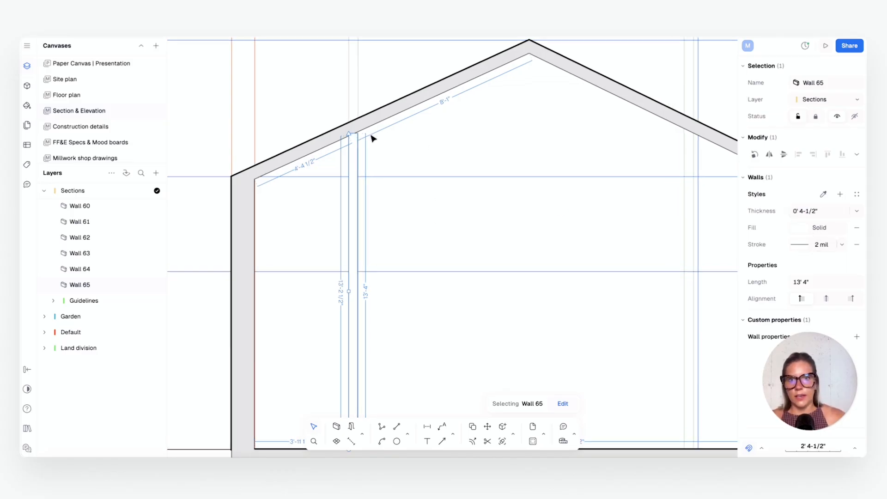
Extend the left interior wall's top end up into the sloped roof, bringing its length to 13' 6".
left_click_drag(346, 128, 349, 129)
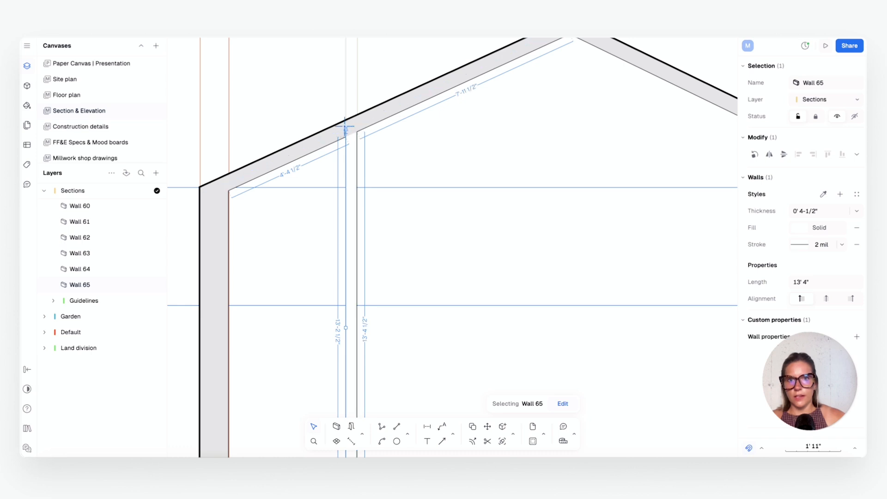
scroll(466, 247, "down", 1)
left_click(475, 183)
scroll(464, 245, "down", 2)
middle_click_drag(464, 245, 409, 218)
scroll(399, 157, "down", 2)
scroll(410, 217, "up", 1)
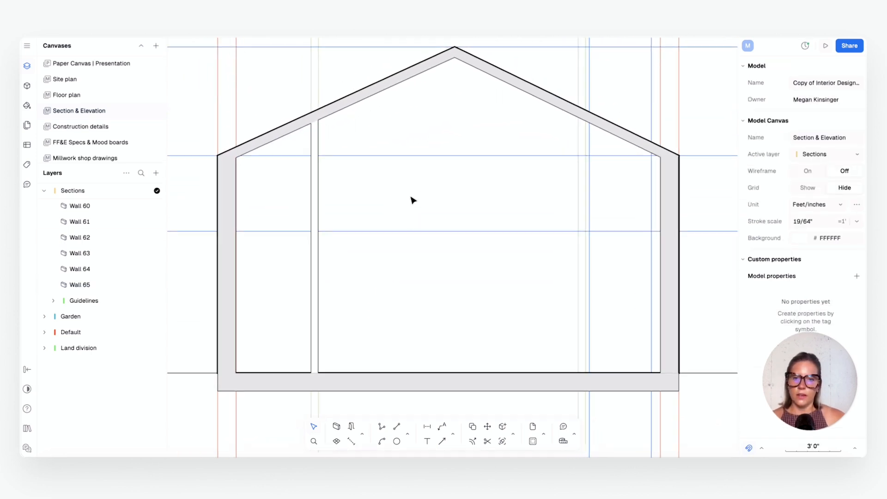
Save the left interior wall's style under the name Interior Wall.
left_click(336, 426)
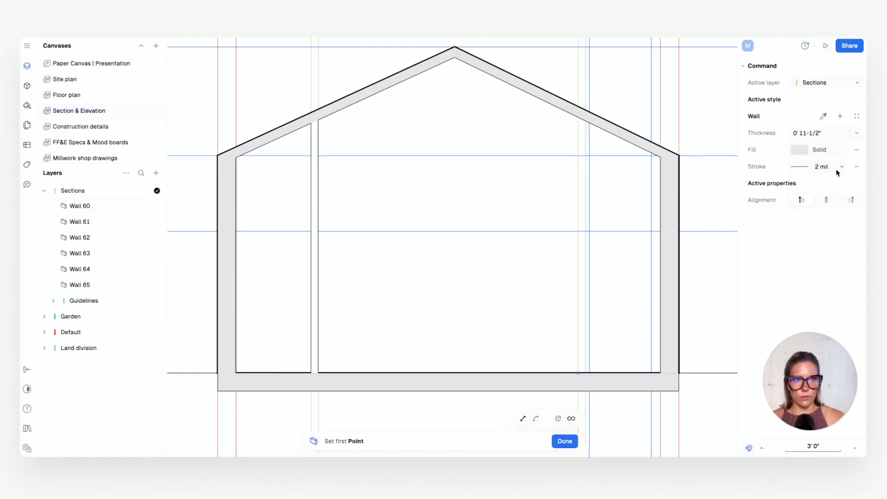
key("Escape")
left_click(317, 171)
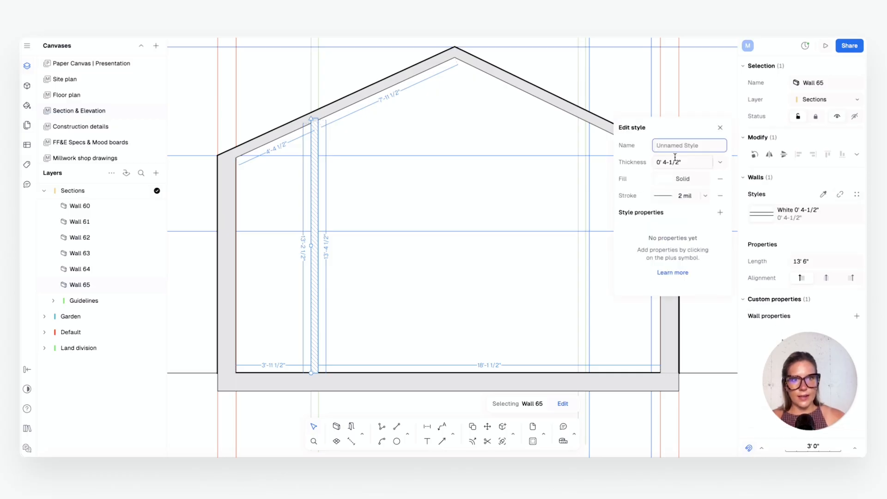
type("Interior Wall")
key("Return")
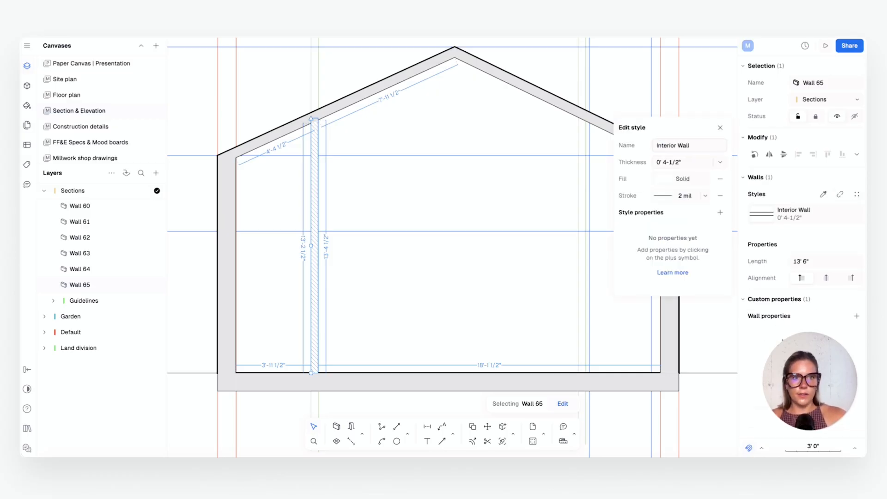
left_click(564, 134)
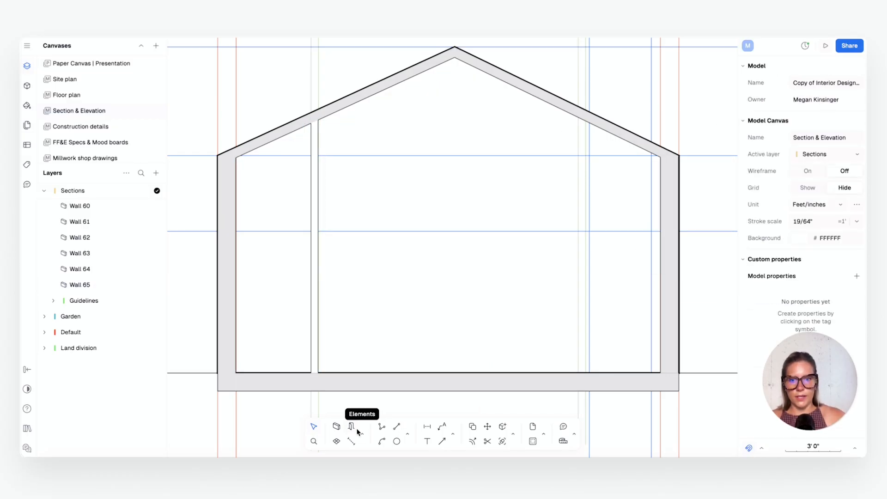
Draw a second interior wall along the right pair of guidelines from floor to roof, using the Interior Wall style sampled from the first.
left_click(337, 427)
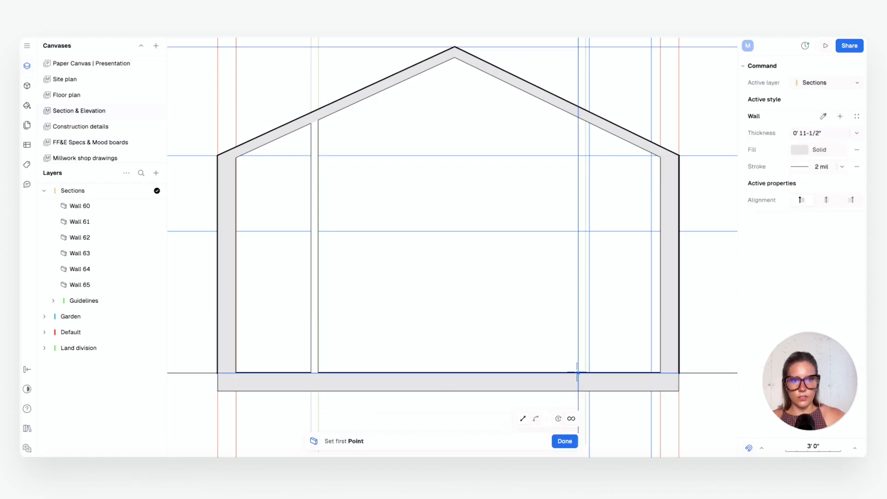
left_click(856, 135)
left_click(856, 134)
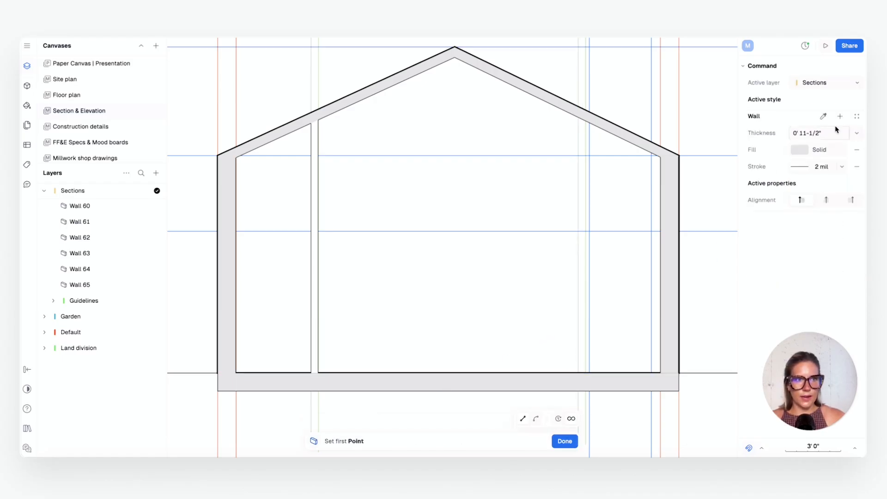
left_click(823, 116)
left_click(313, 192)
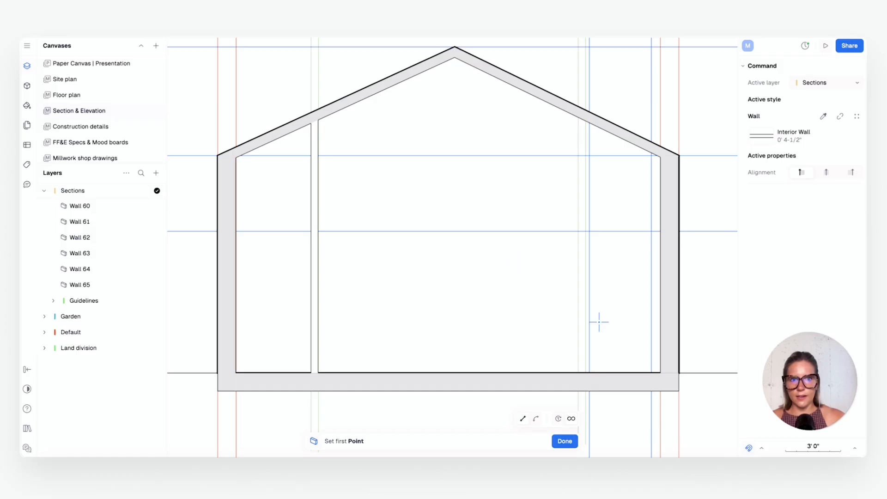
left_click(578, 373)
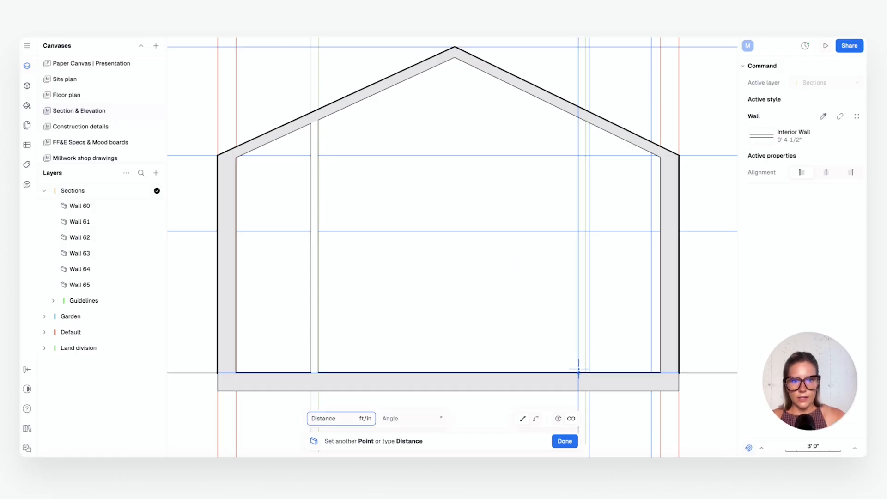
left_click(578, 117)
key("Escape")
scroll(619, 171, "down", 3, "ctrl")
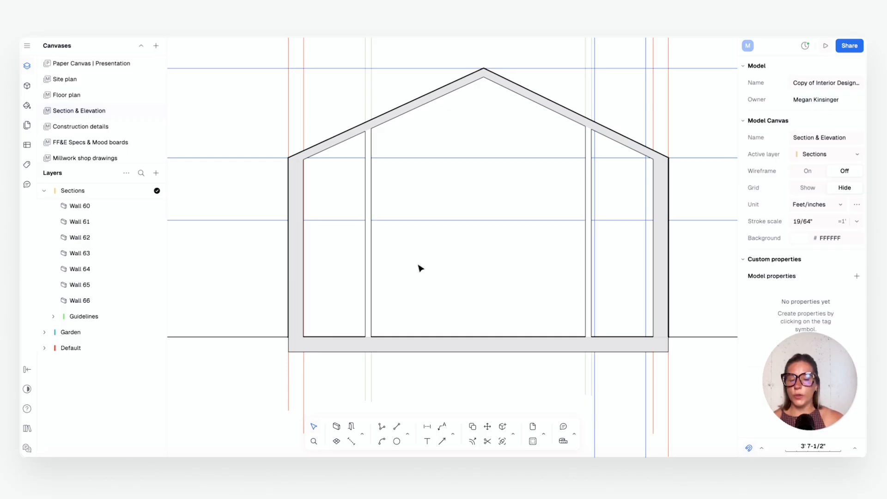
scroll(490, 241, "up", 2, "ctrl")
middle_click_drag(479, 249, 473, 268)
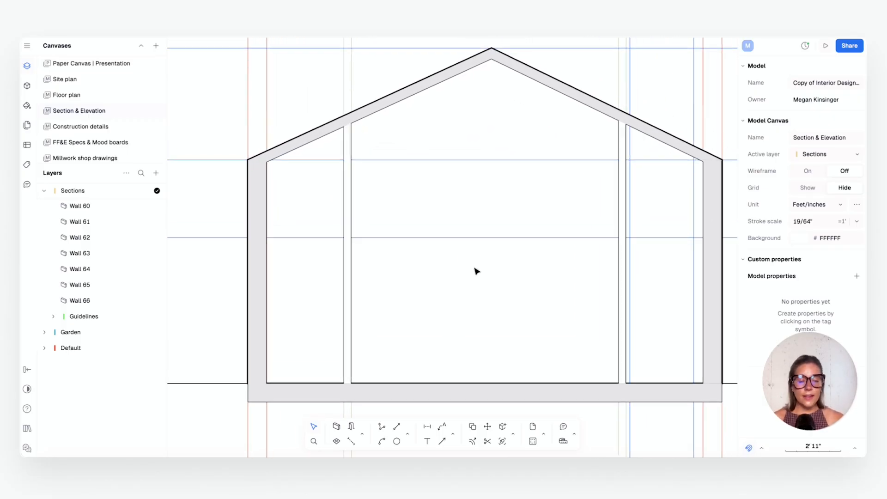
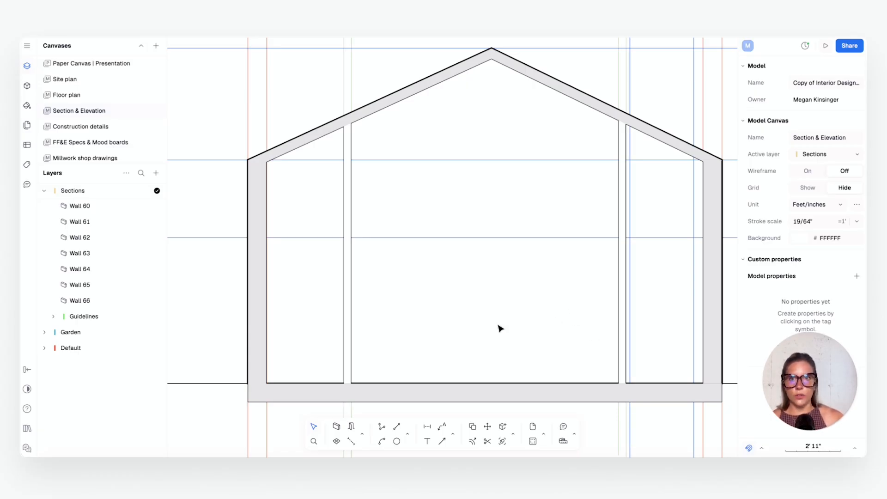
Insert the Door EU 60 front view from the Openings, doors & arcs library, standing on the floor at the right bay's left guideline.
left_click(26, 86)
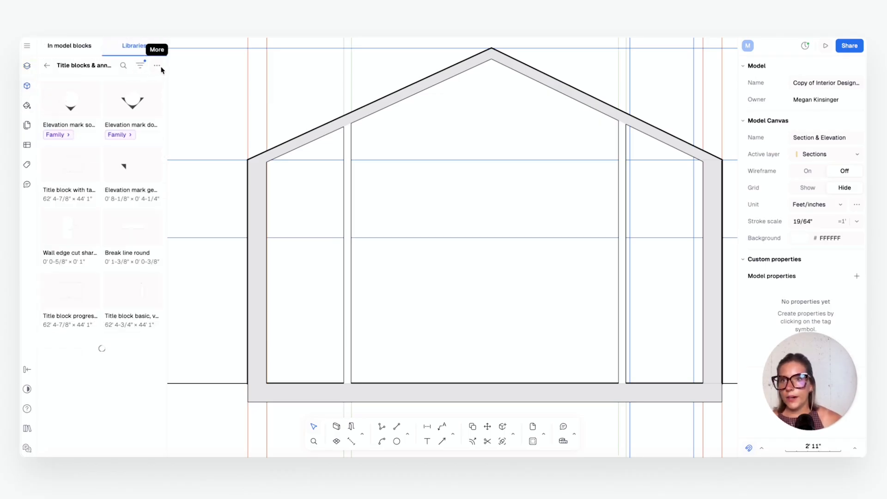
left_click(47, 65)
scroll(110, 230, "down", 7)
scroll(111, 229, "down", 15)
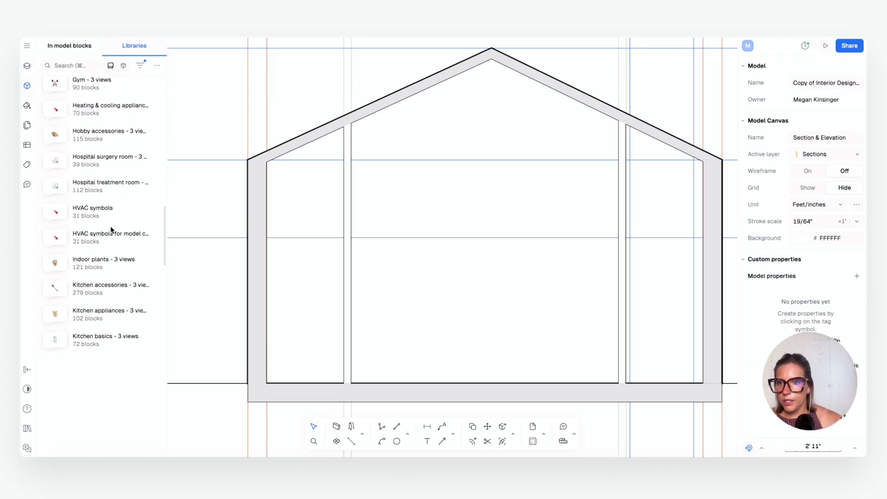
scroll(111, 230, "down", 7)
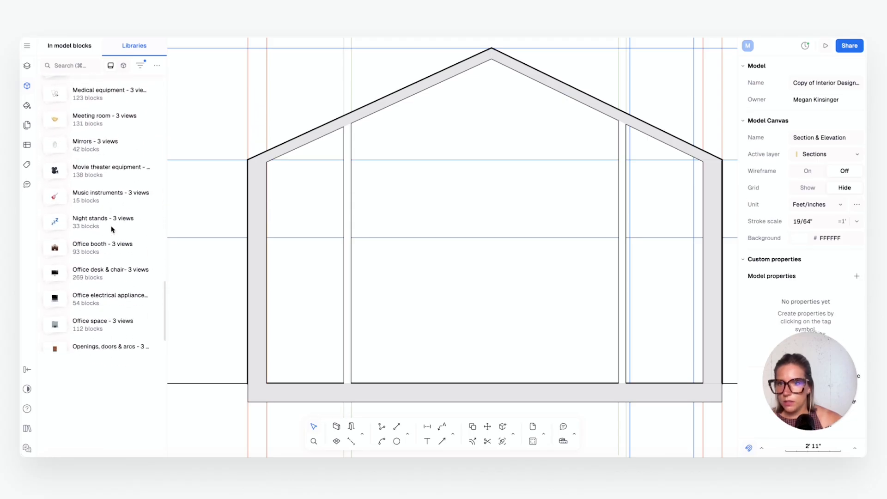
scroll(97, 334, "down", 2)
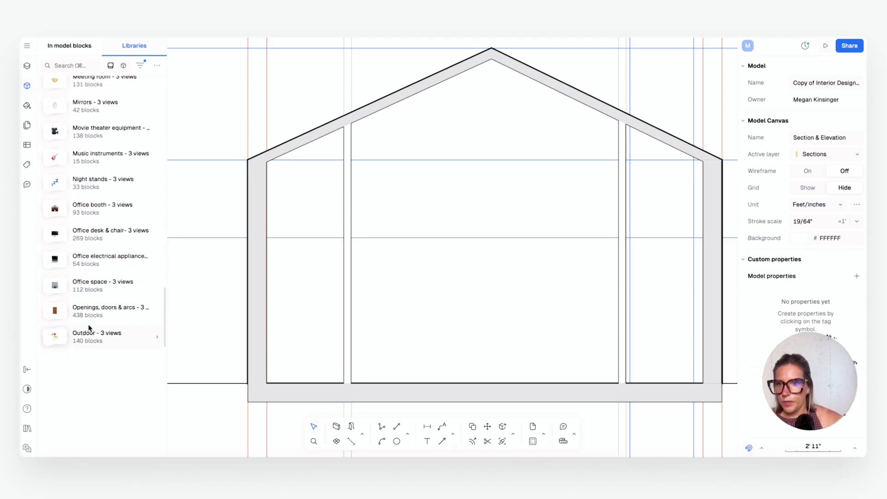
left_click(90, 319)
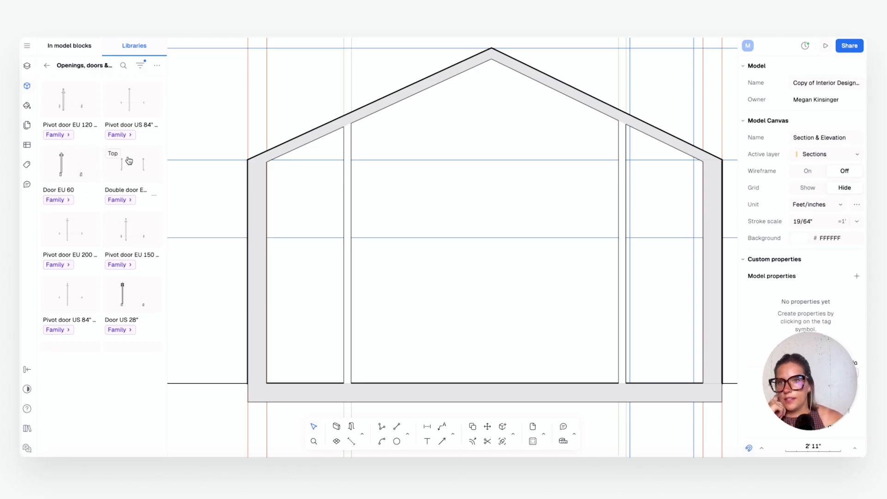
scroll(65, 310, "down", 1)
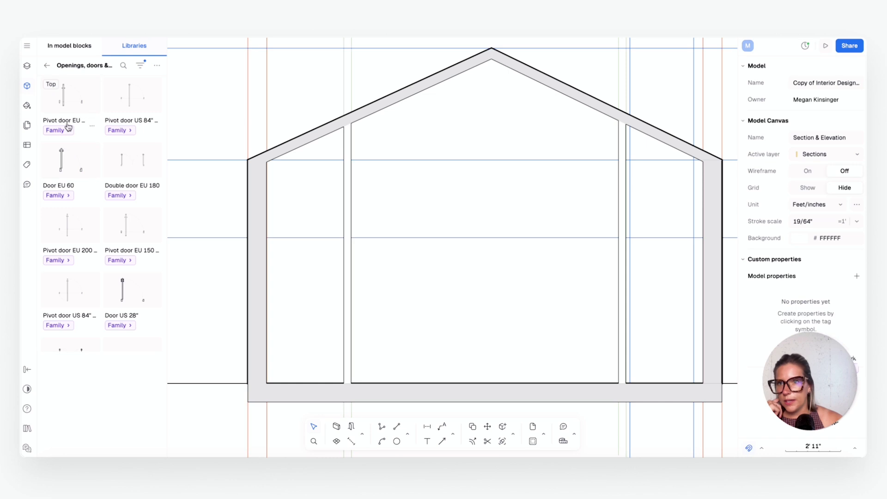
left_click(62, 196)
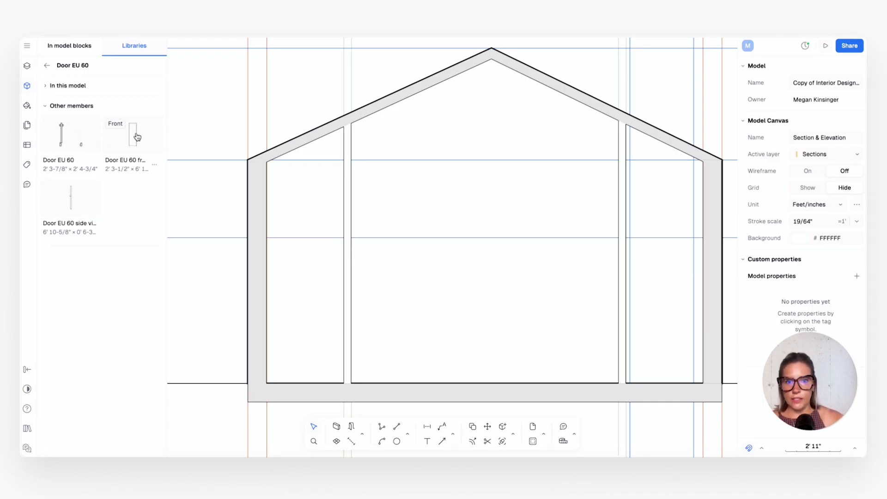
left_click_drag(137, 136, 677, 304)
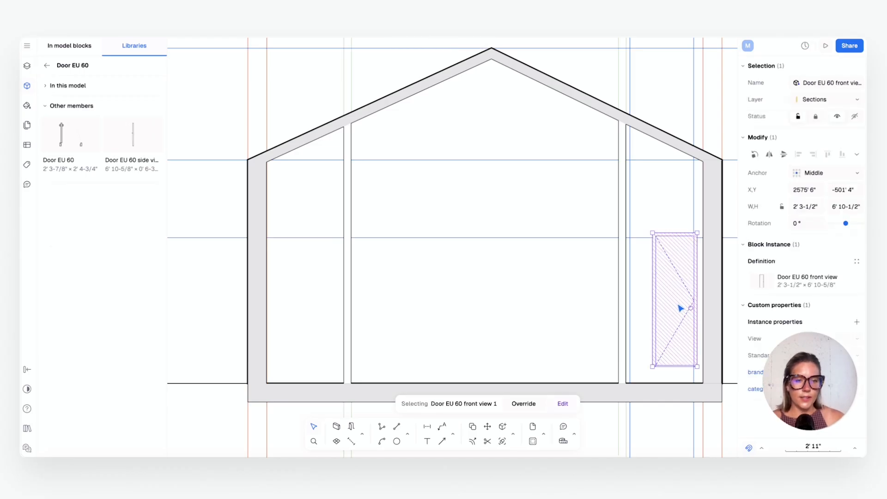
left_click_drag(681, 307, 662, 321)
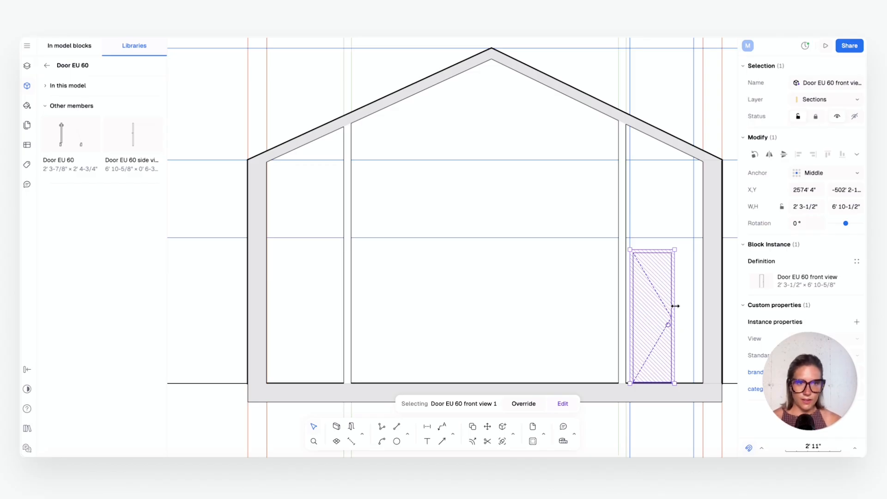
Resize the door to fit between its guidelines, 3' 3-1/2" wide and 7' 6" tall.
left_click_drag(675, 306, 693, 304)
left_click_drag(664, 248, 664, 237)
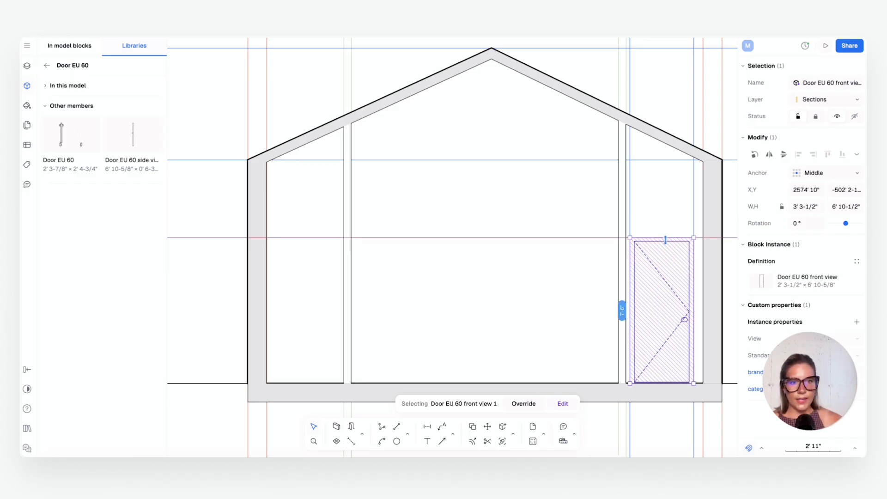
left_click(687, 216)
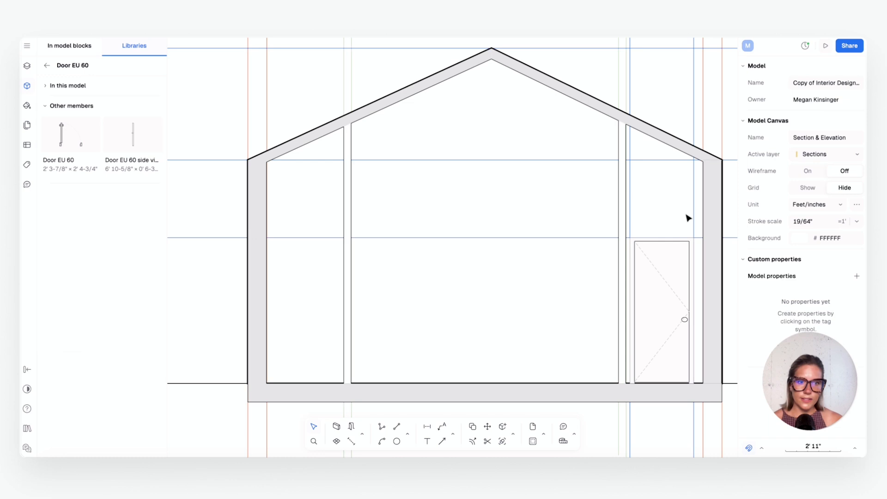
Flip the door horizontally so that its handle is on the left side.
left_click(661, 281)
left_click(669, 190)
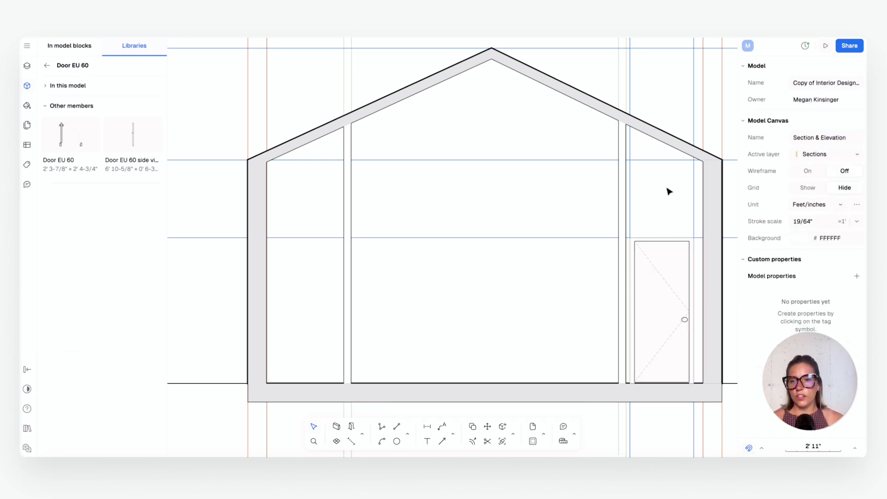
left_click(672, 295)
left_click(770, 155)
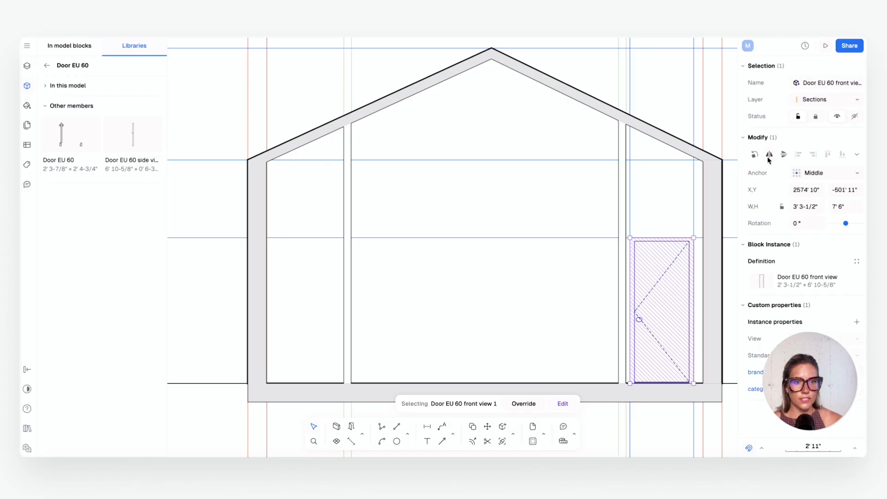
Flip the door elevation horizontally so that its handle is on the right side.
left_click(768, 156)
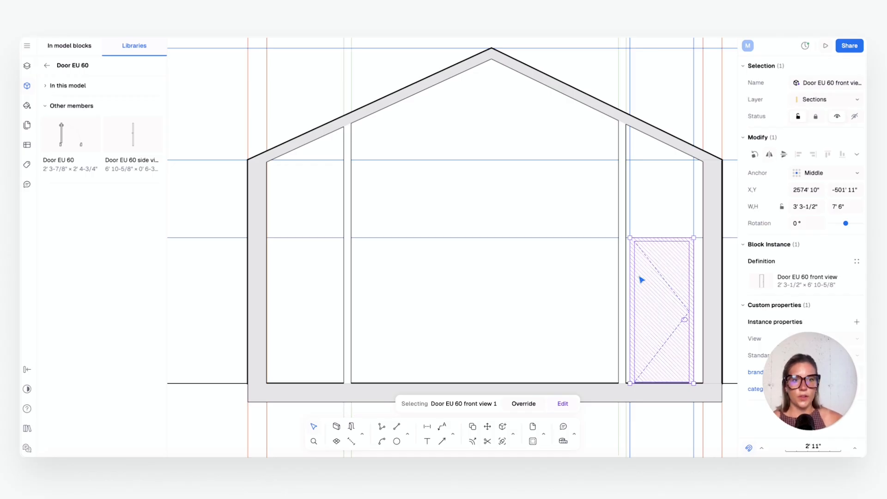
left_click(552, 328)
Open the Kitchen basics - 3 views library and look through its block families for cabinets.
left_click(47, 66)
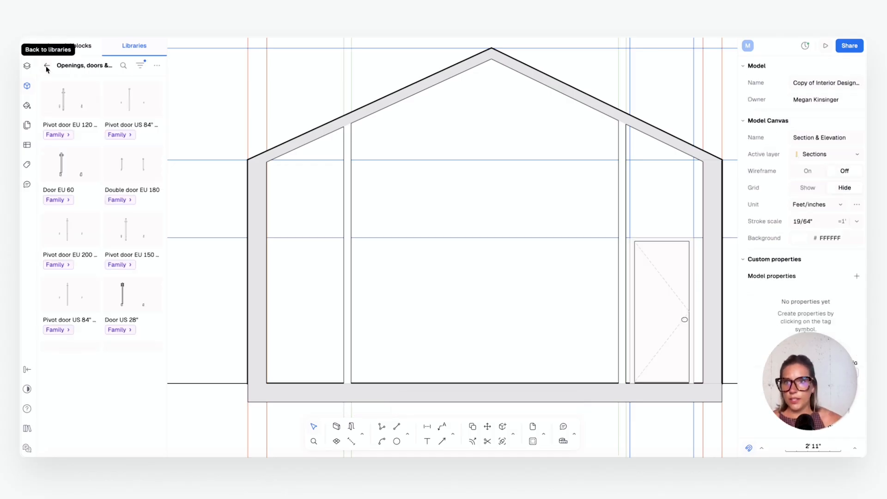
left_click(47, 67)
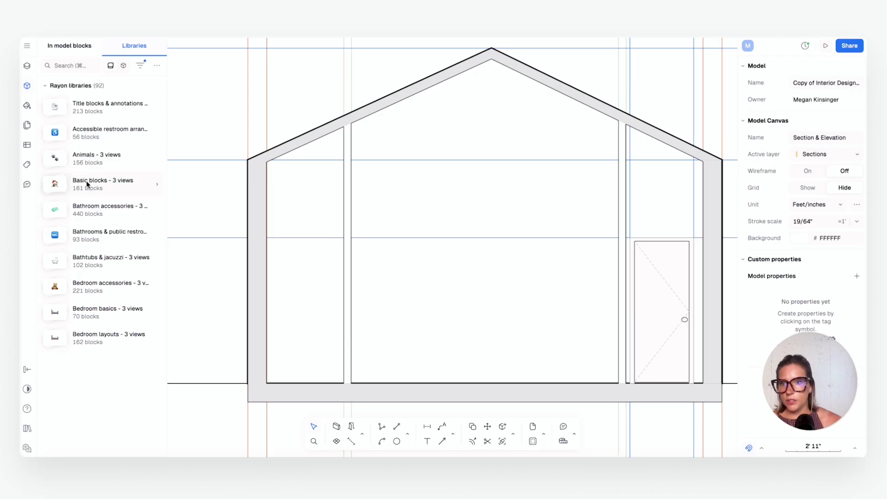
scroll(87, 184, "down", 10)
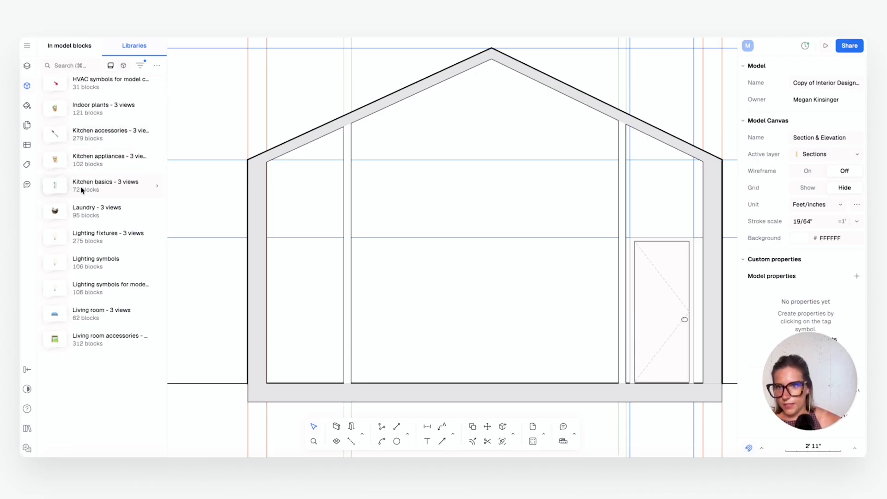
left_click(82, 190)
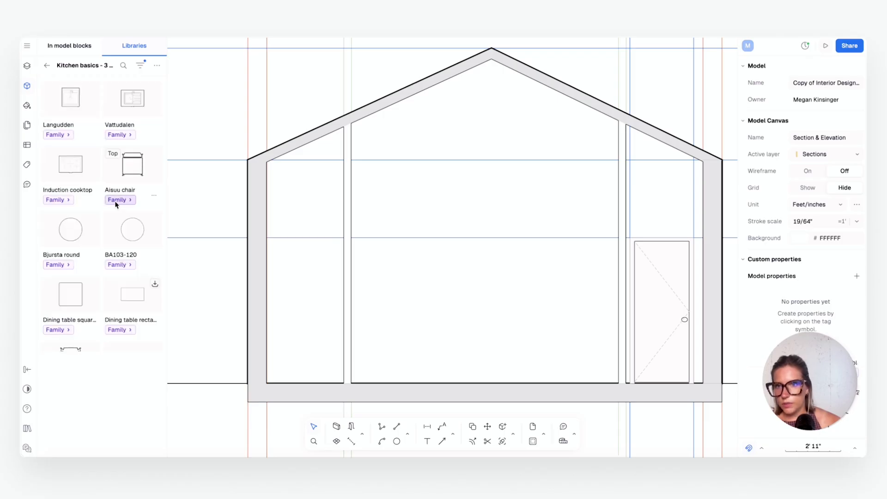
scroll(76, 116, "down", 5)
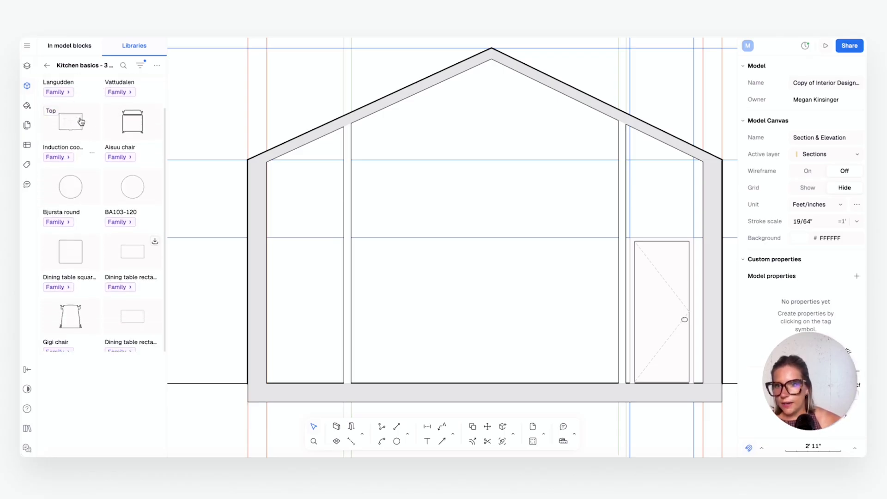
scroll(84, 124, "down", 7)
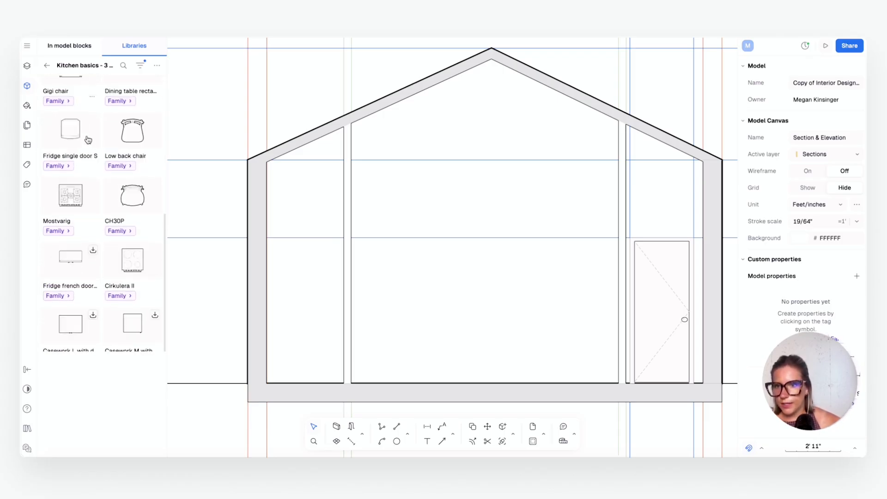
scroll(88, 140, "down", 1)
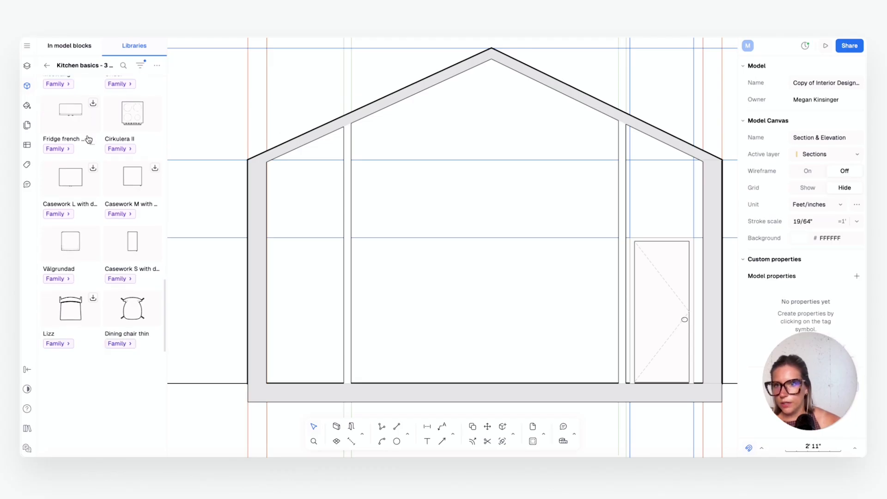
scroll(88, 134, "up", 12)
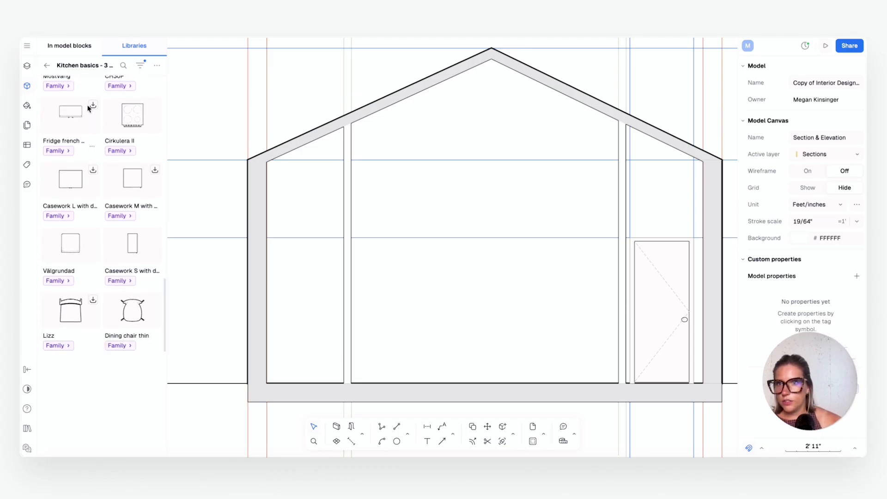
Search the library for "casework" and open the Casework L with door family.
left_click(123, 65)
type("d")
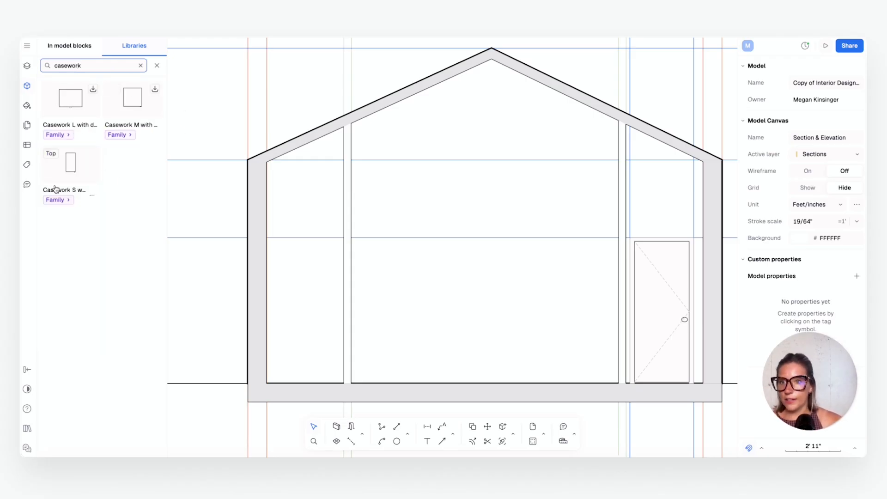
left_click(56, 135)
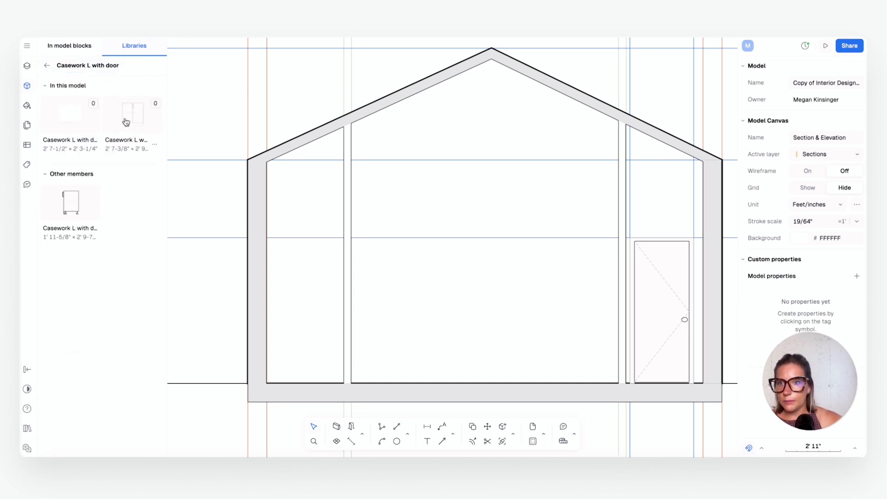
Place three Casework L with door front view blocks side by side on the floor, starting at the left interior wall.
left_click_drag(125, 120, 485, 359)
left_click(501, 351)
left_click(549, 355)
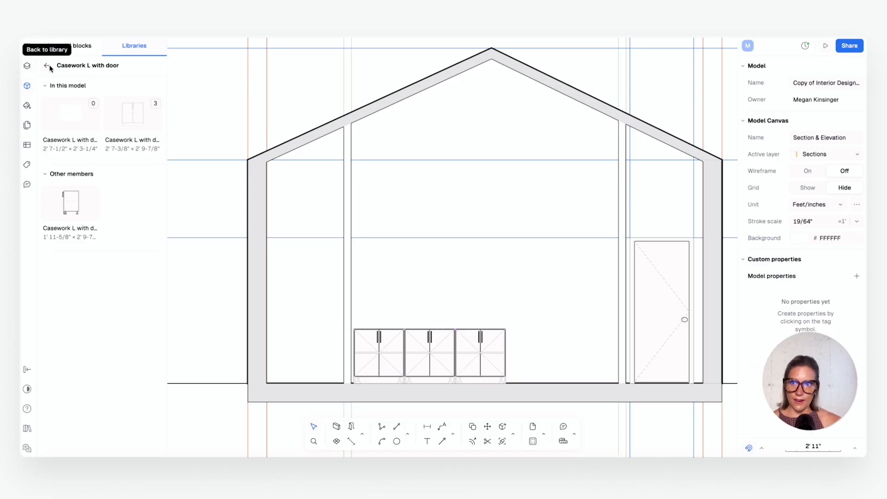
scroll(340, 269, "down", 2)
scroll(340, 270, "right", 2)
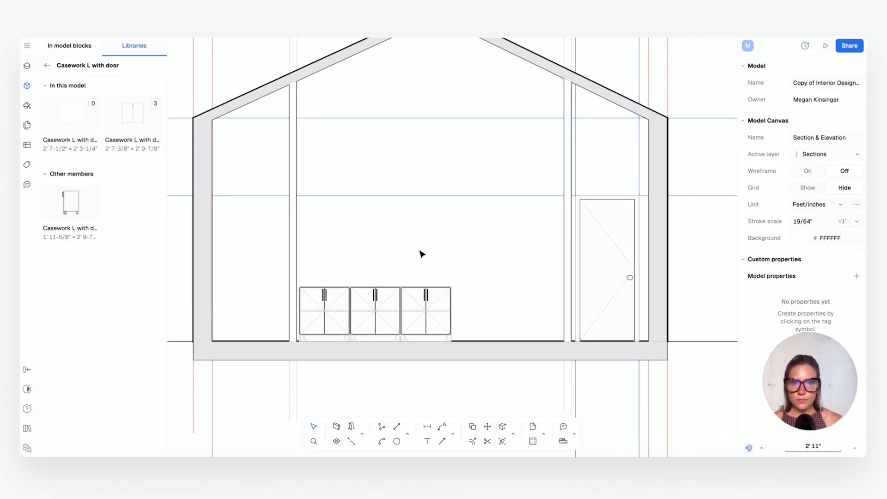
scroll(353, 230, "up", 2)
scroll(354, 230, "left", 1)
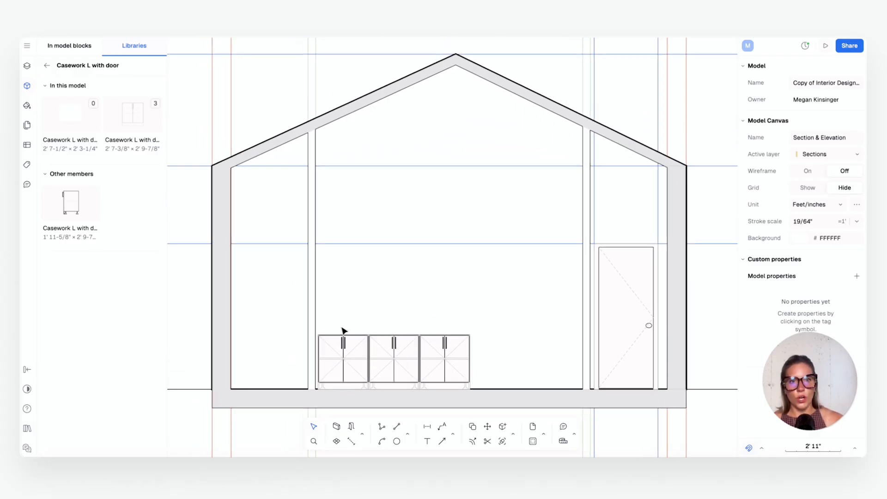
Open the People - 3 views library and look through its figures.
left_click(47, 66)
left_click(52, 67)
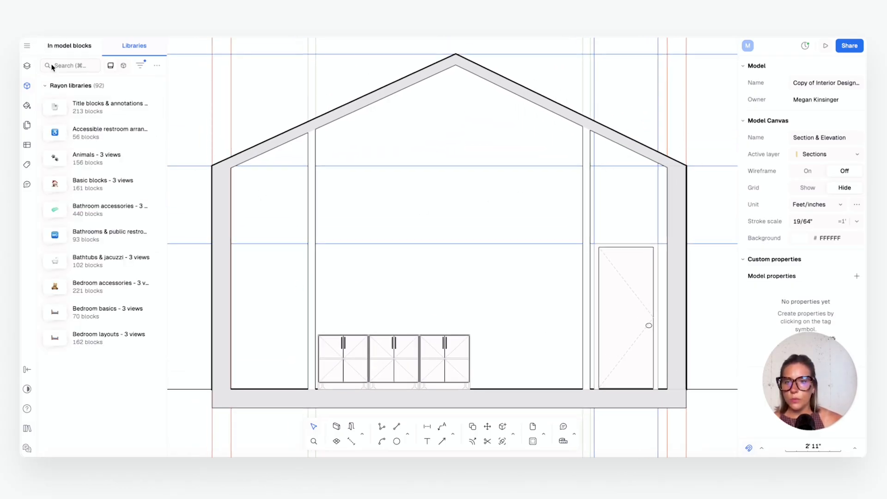
left_click(70, 66)
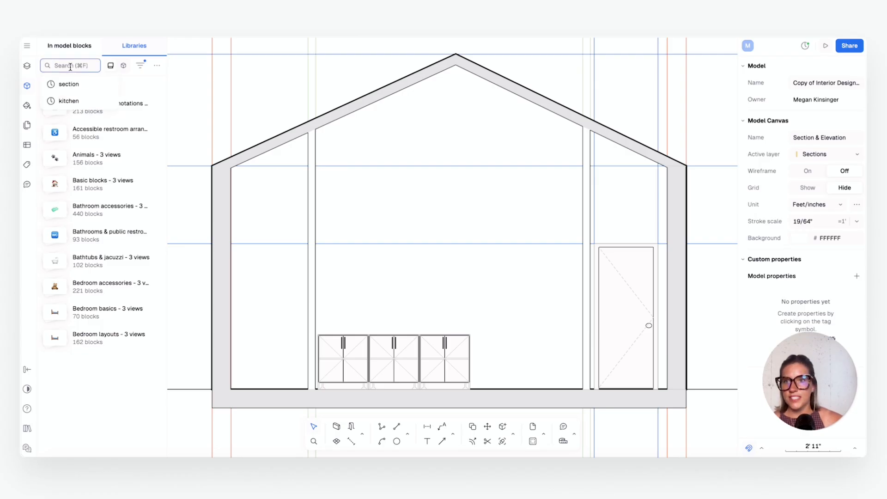
scroll(75, 184, "down", 15)
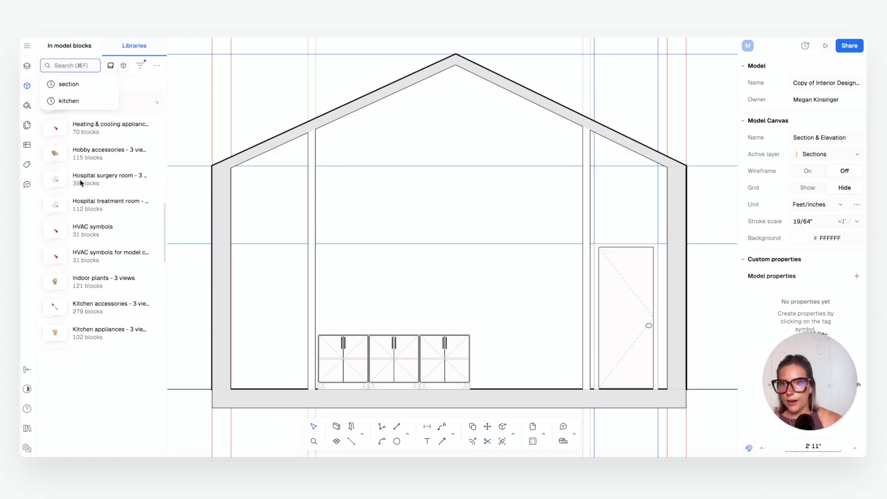
scroll(79, 183, "down", 12)
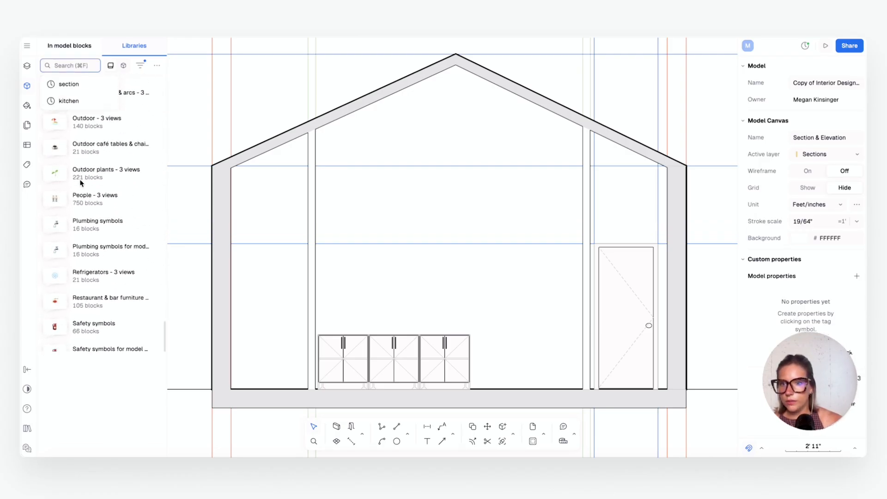
left_click(98, 196)
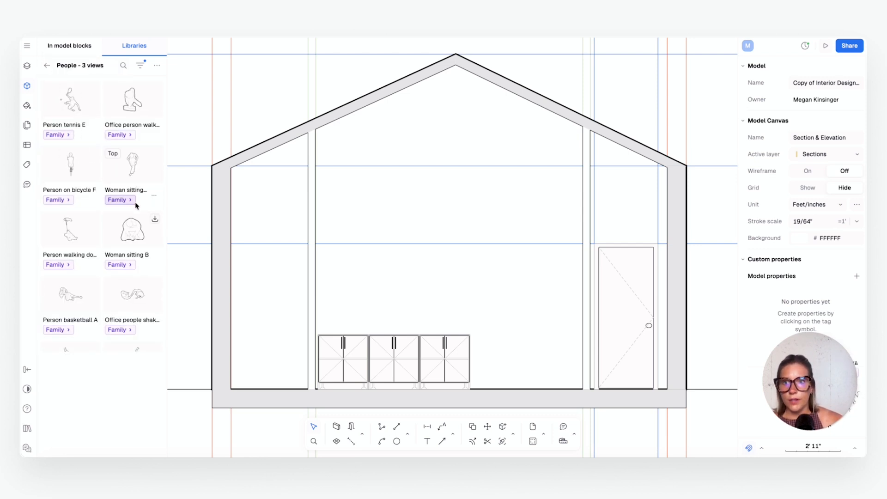
scroll(95, 193, "down", 1)
scroll(97, 192, "down", 3)
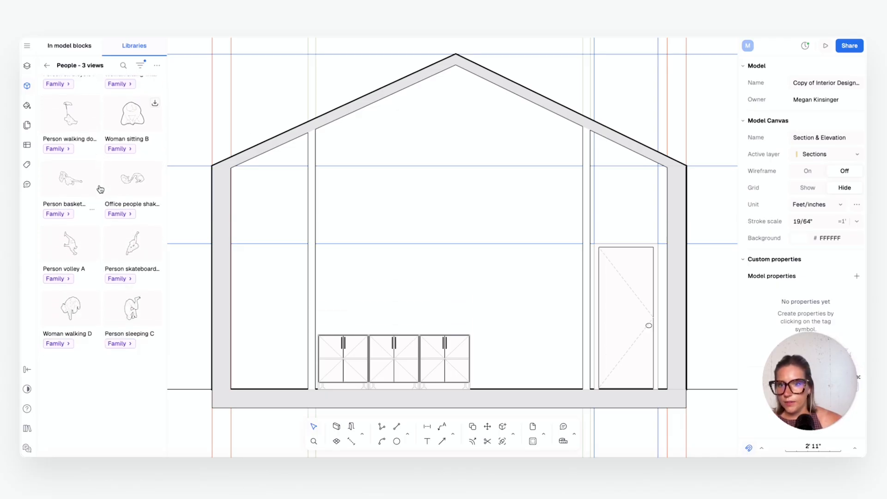
scroll(116, 259, "down", 5)
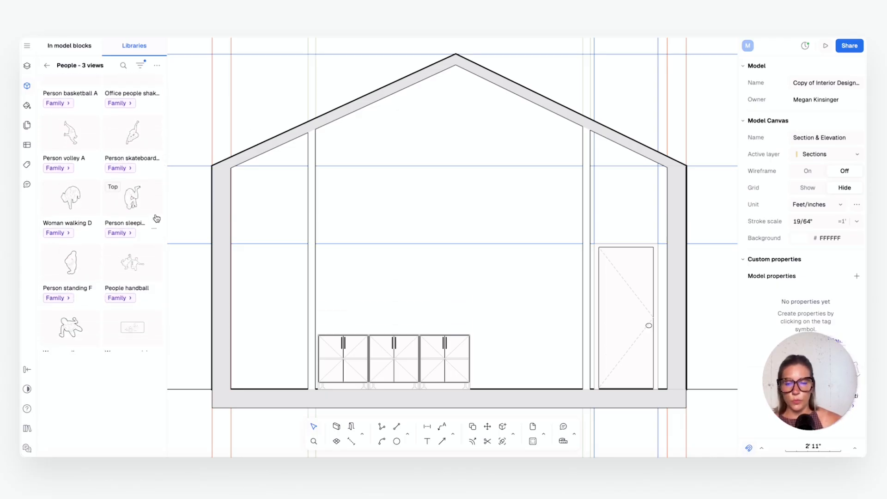
scroll(125, 217, "down", 3)
scroll(133, 230, "down", 10)
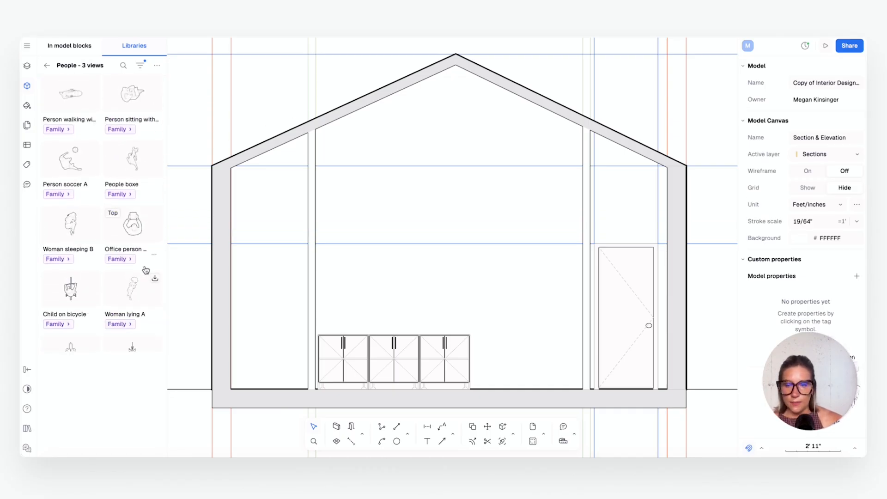
scroll(132, 266, "down", 5)
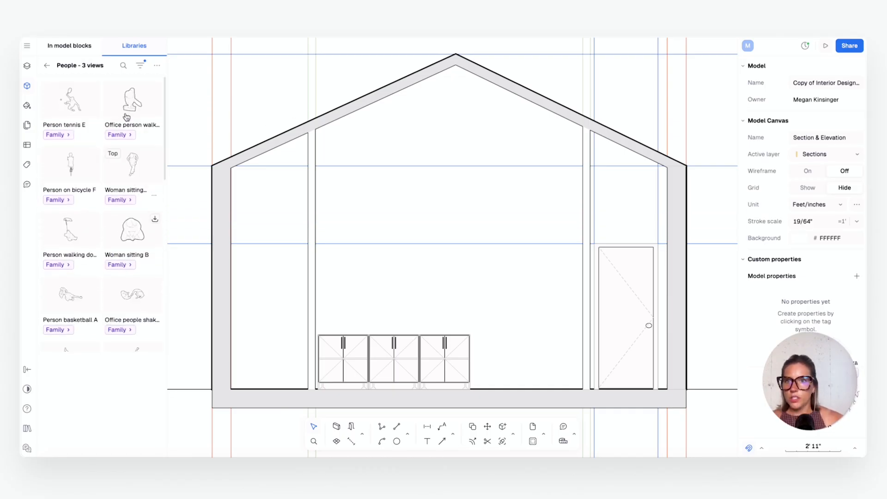
Search the library for "standing" and place the Person standing F side view on the floor between the casework and the right interior wall.
left_click(123, 66)
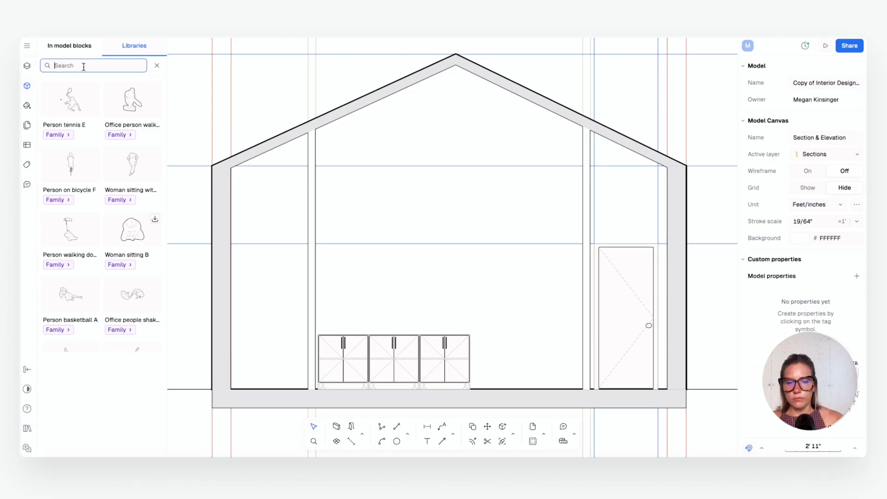
type("standing")
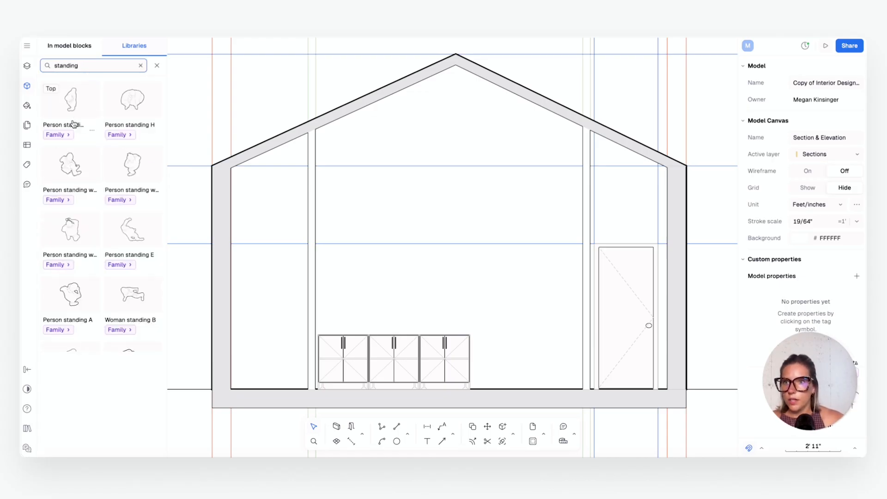
left_click(57, 135)
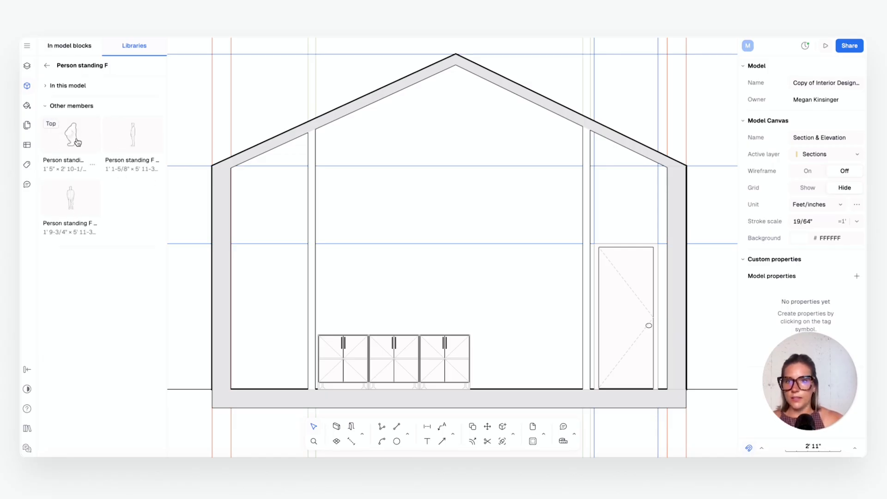
left_click_drag(139, 143, 552, 316)
left_click(494, 292)
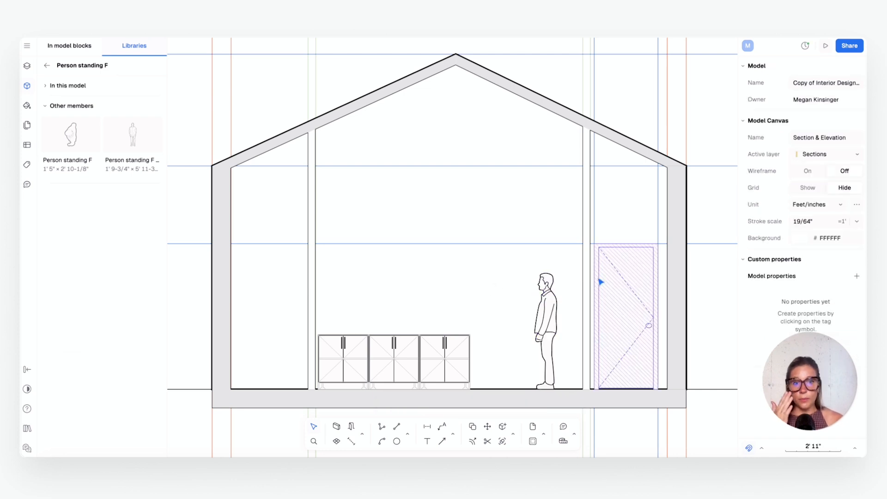
scroll(562, 272, "down", 3)
mouse_move(596, 309)
middle_mouse_down()
mouse_move(563, 271)
mouse_move(565, 303)
middle_mouse_up()
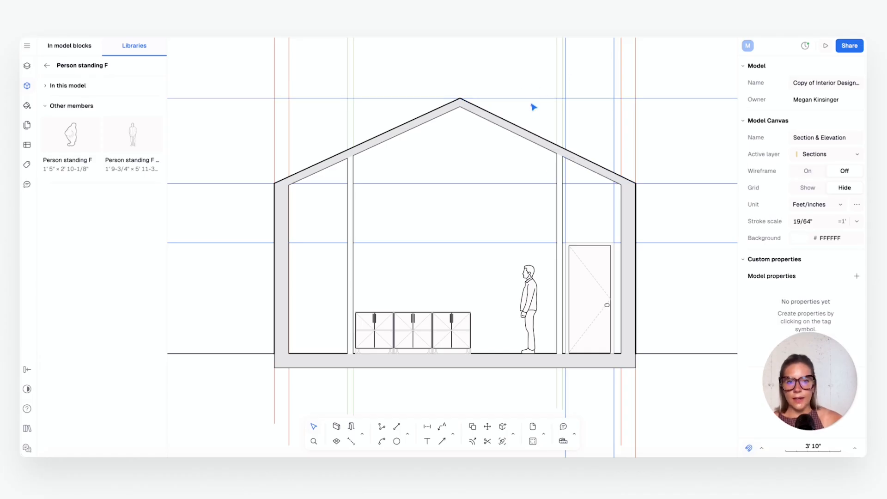
Open the rightmost Casework L with door front view block for editing, down to the nested path that holds its legs.
left_click(533, 319)
scroll(451, 336, "up", 10)
scroll(548, 262, "down", 2)
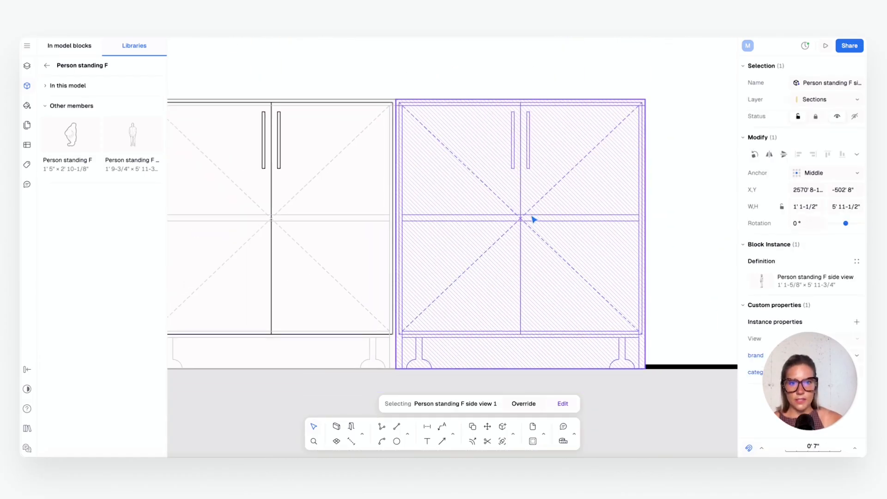
left_click(478, 224)
left_click(562, 404)
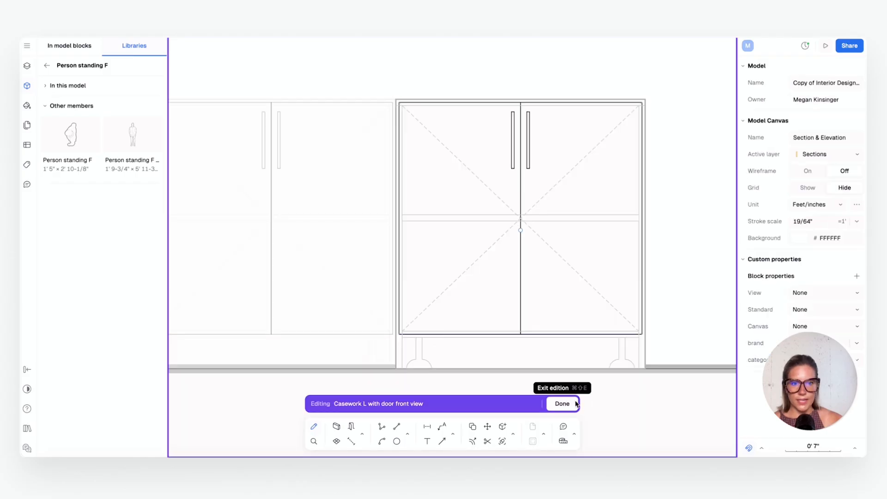
left_click(618, 368)
left_click(527, 404)
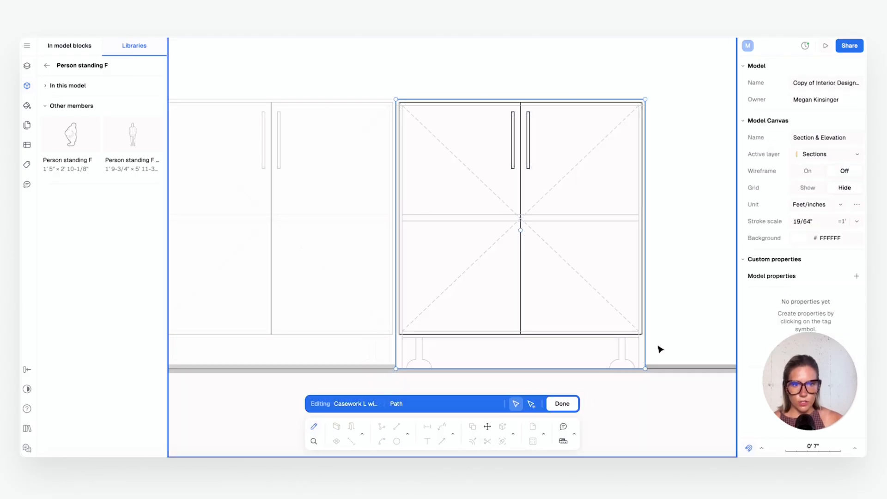
Delete the four leg paths beneath the cabinet and finish editing the casework block.
left_click(620, 361)
left_click(626, 363, "shift")
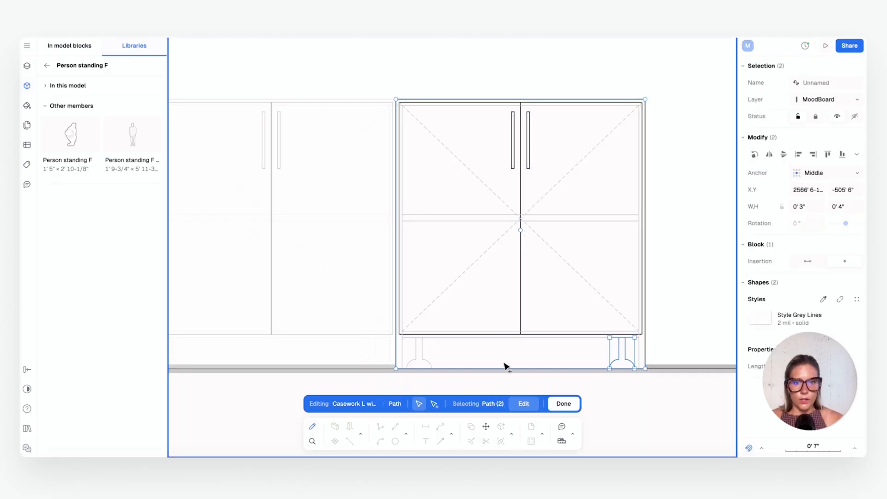
left_click(429, 363, "shift")
left_click(411, 362, "shift")
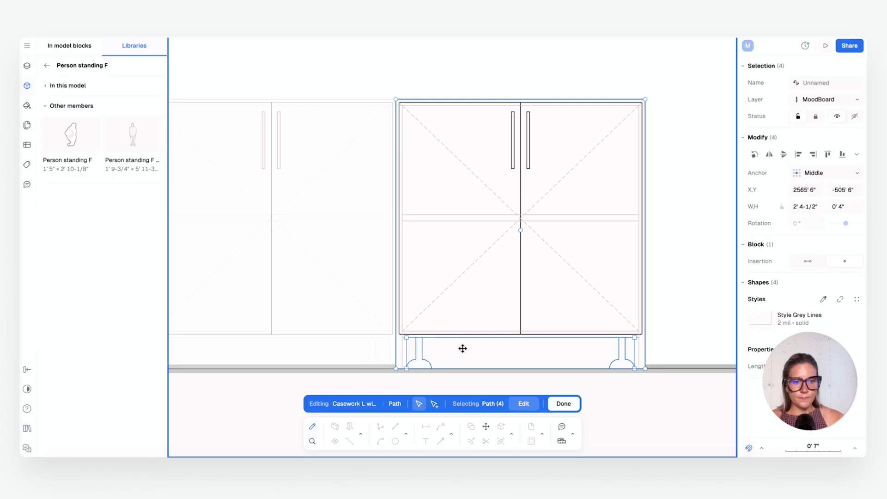
scroll(464, 348, "down", 2)
key("Delete")
key("Escape")
key("Escape")
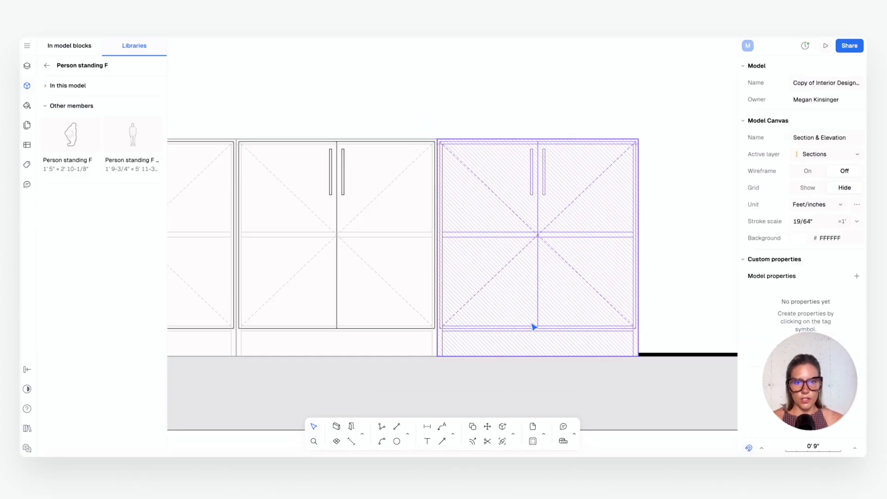
scroll(466, 330, "down", 3)
middle_click_drag(464, 330, 502, 325)
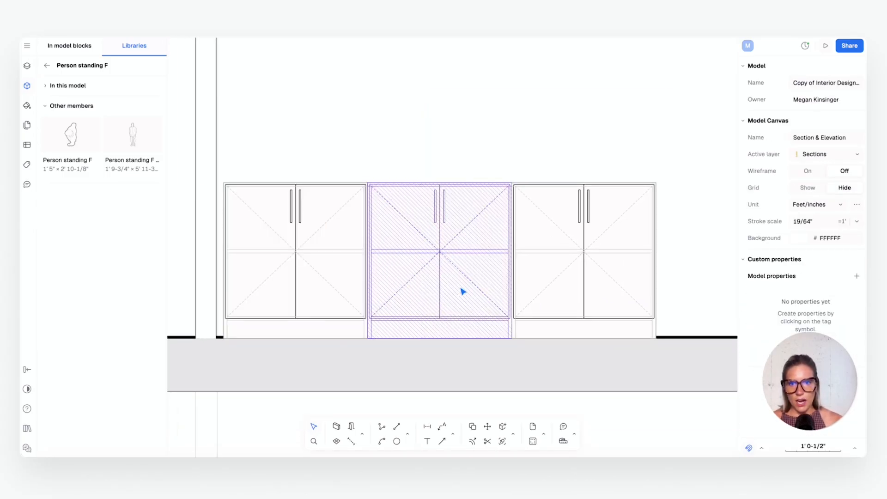
Hide the Guidelines sublayer within the Sections layer.
scroll(562, 188, "down", 5)
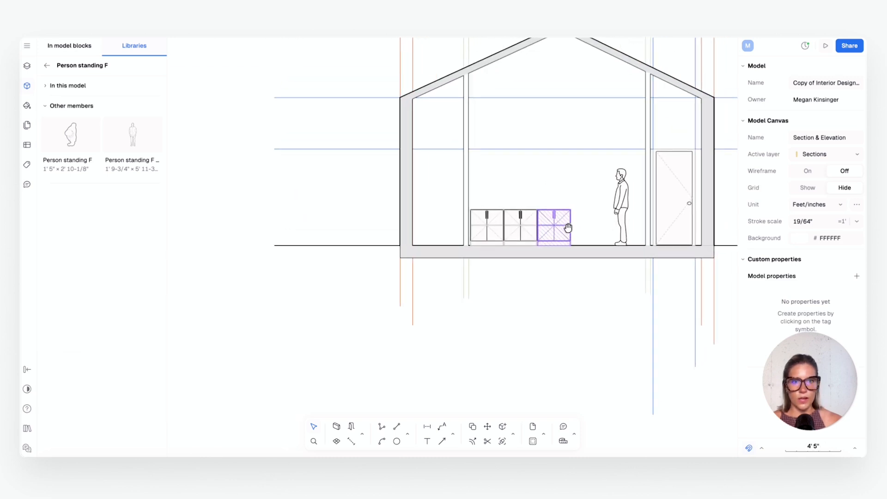
left_click(27, 66)
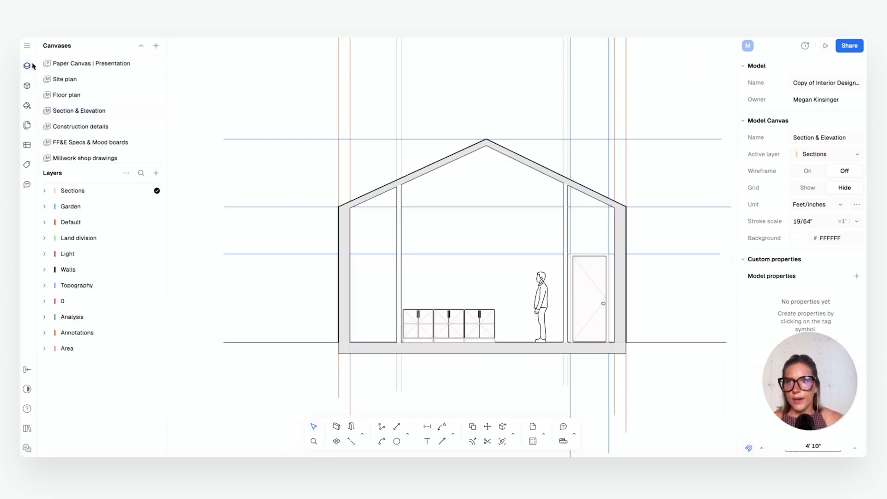
left_click(44, 191)
scroll(78, 262, "down", 4)
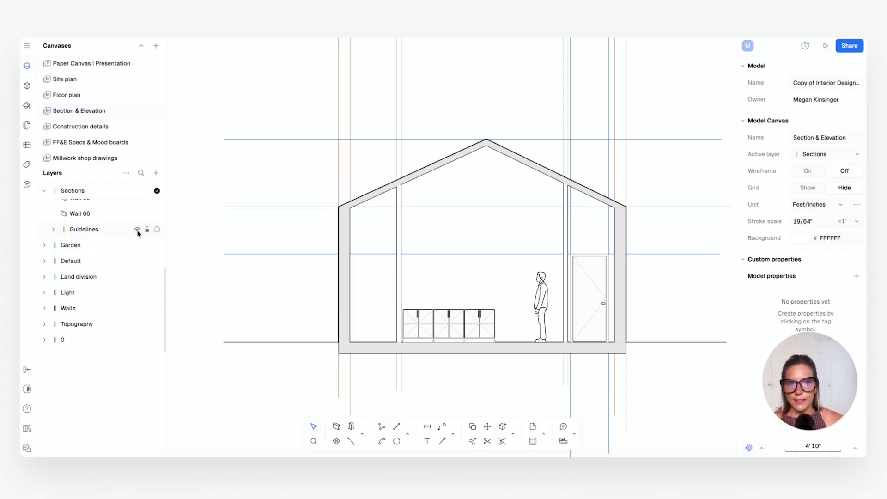
left_click(137, 230)
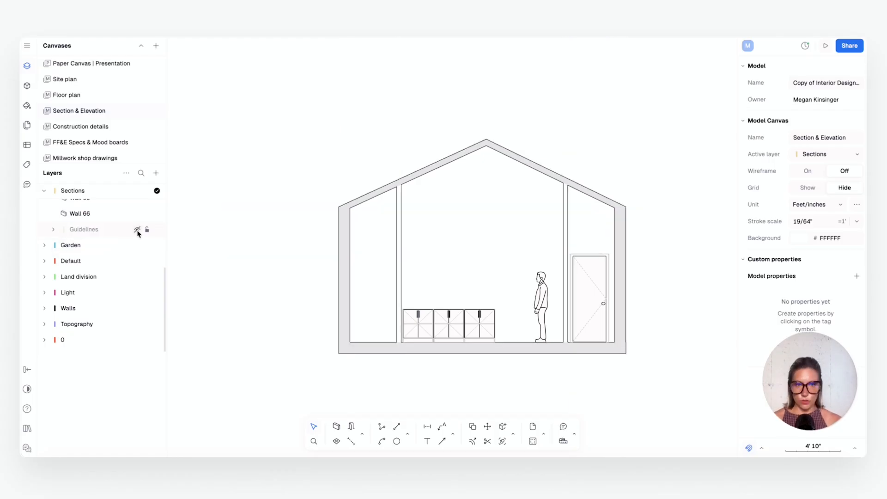
Draw two horizontal lines about 23' 8" long extending right from the section's lower-right base corner and its right eave.
scroll(337, 263, "down", 6)
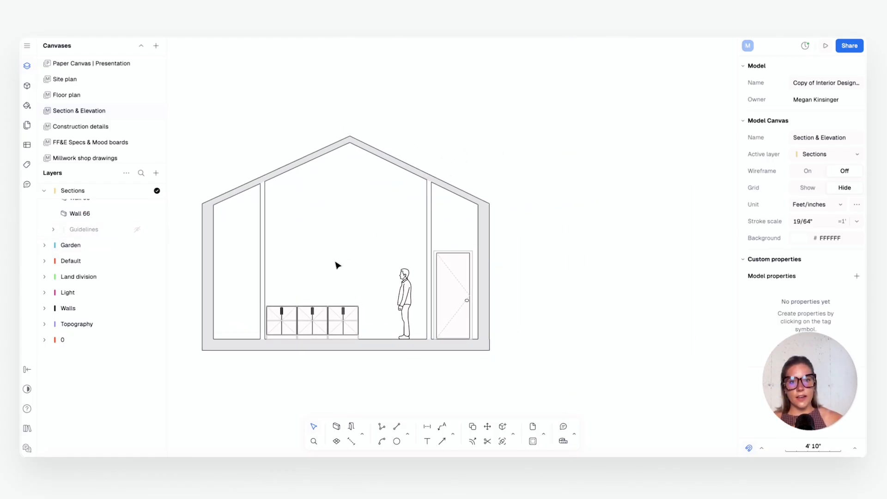
scroll(329, 286, "up", 8)
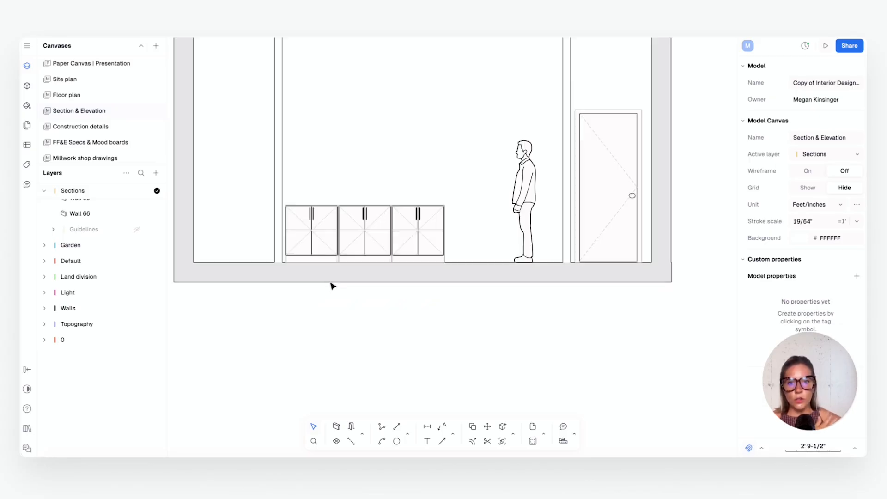
scroll(370, 245, "down", 4)
middle_click_drag(370, 246, 349, 300)
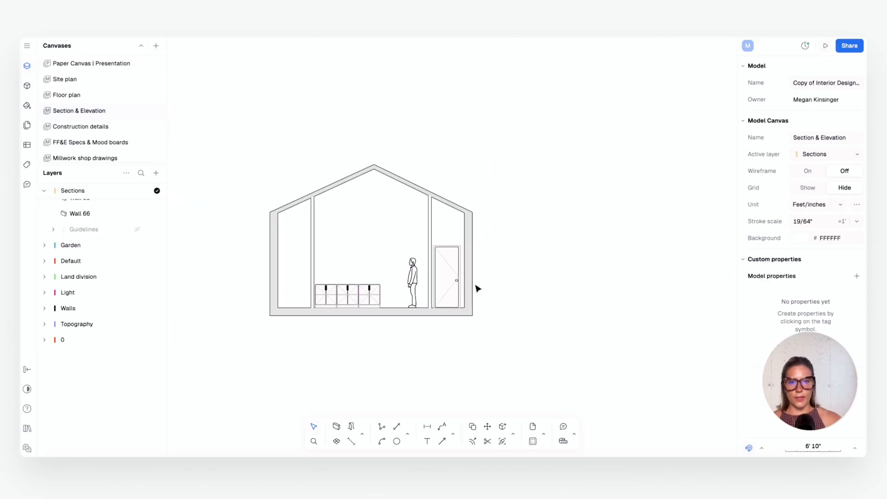
left_click(397, 426)
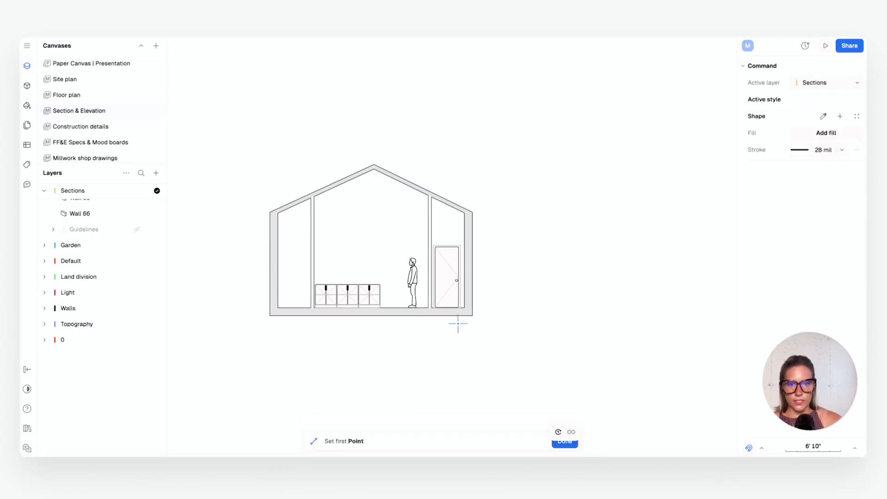
left_click(472, 315)
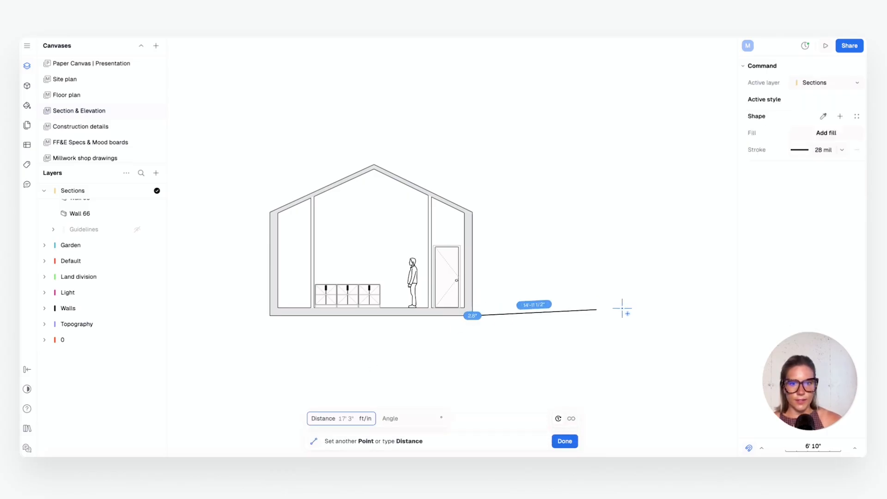
left_click(666, 316)
key("Escape")
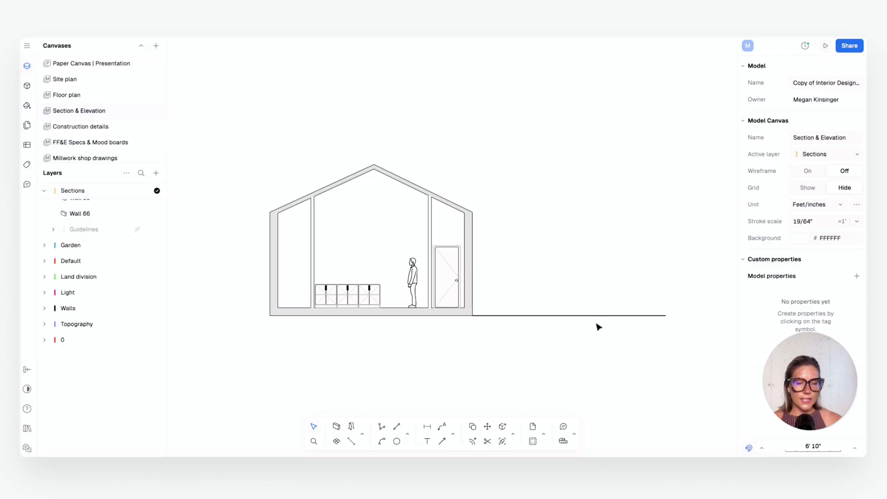
left_click(396, 426)
left_click(472, 212)
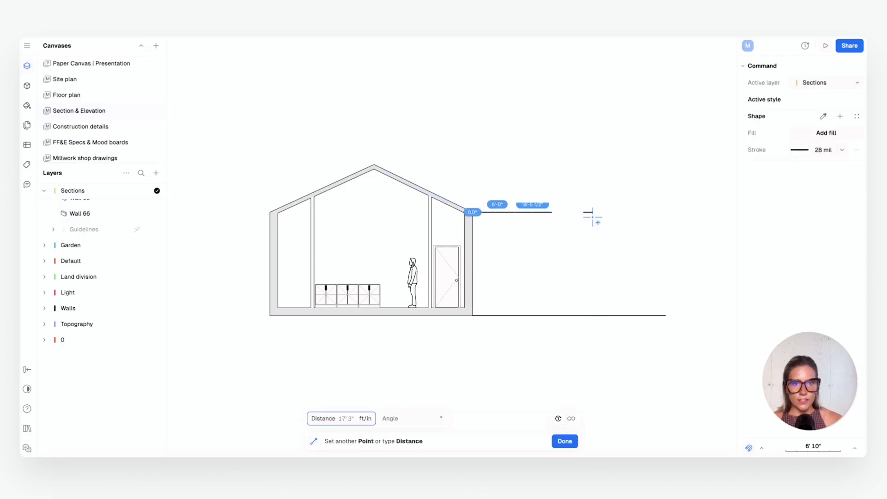
left_click(668, 223)
key("Escape")
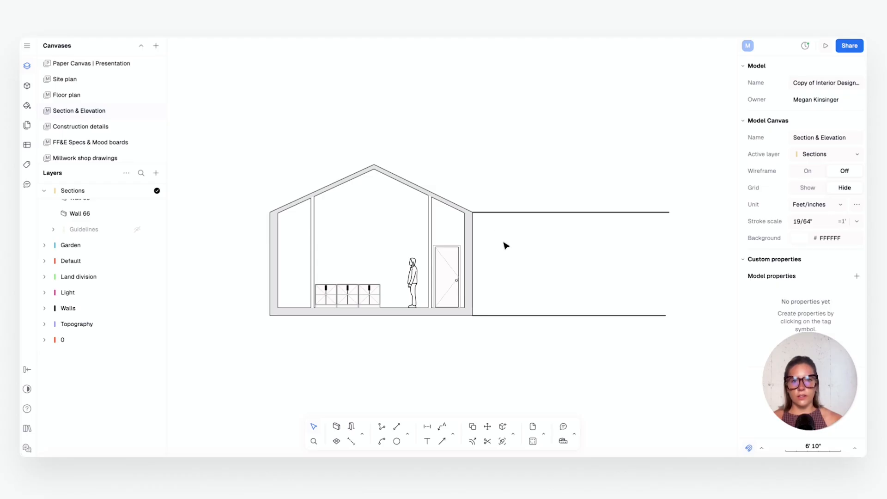
Trace a closed rectangular polyline about 23' 8-1/2" by 12' 5-1/2" between the two horizontal lines beside the section.
left_click(397, 426)
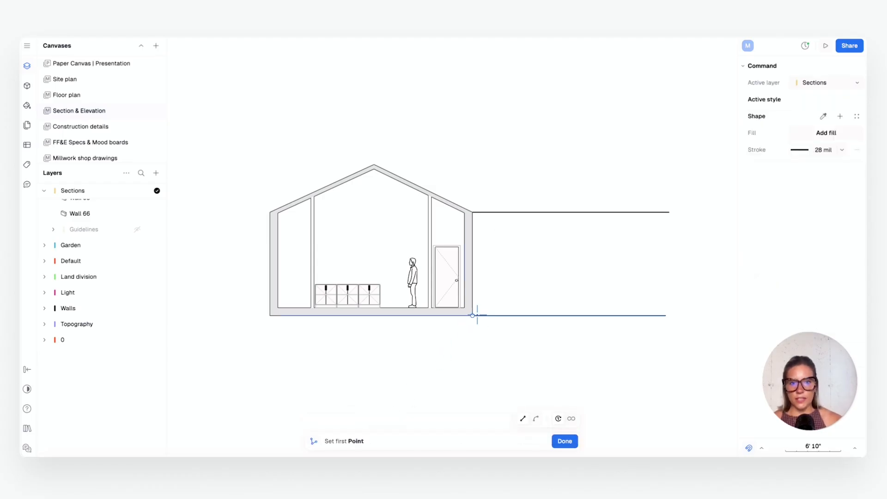
left_click(472, 316)
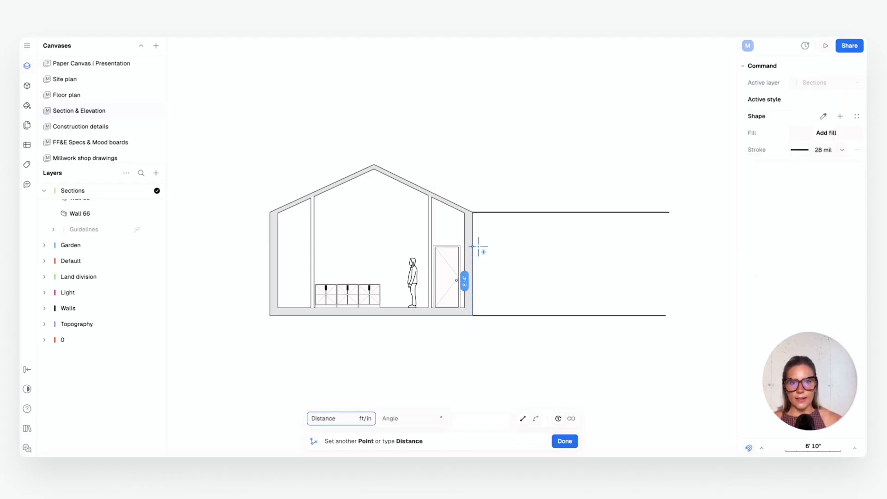
left_click(473, 212)
left_click(669, 212)
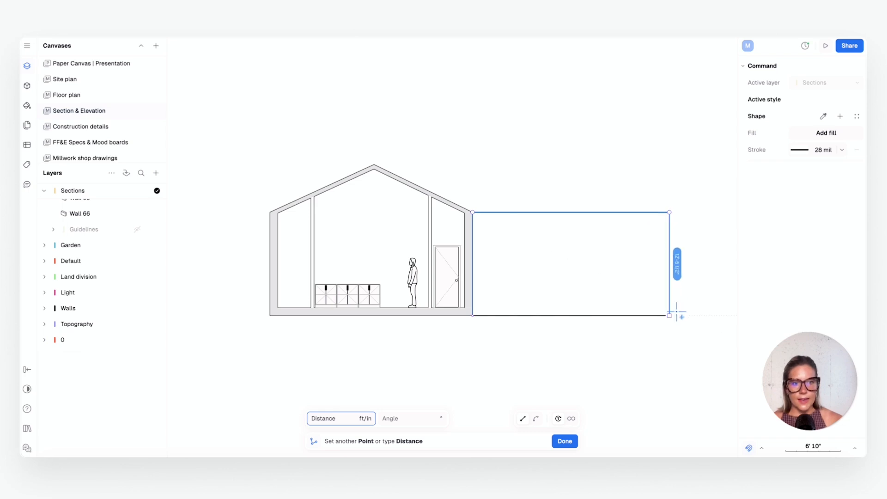
left_click(669, 316)
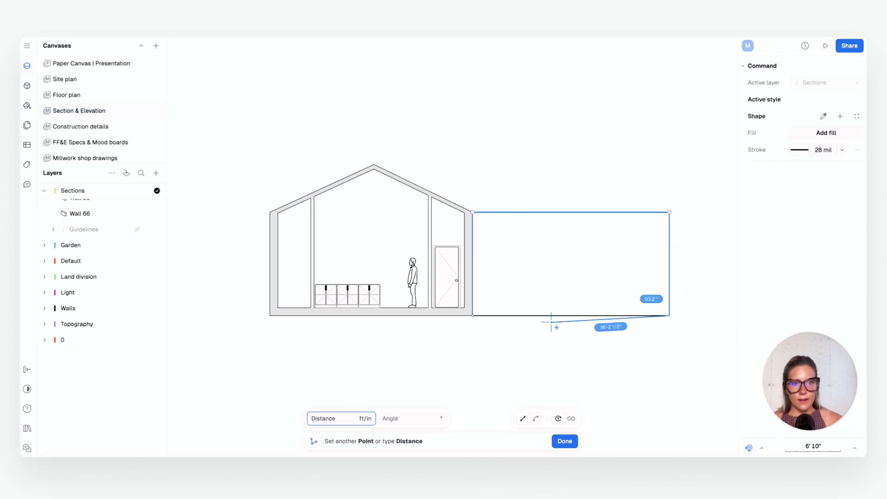
left_click(472, 315)
key("Escape")
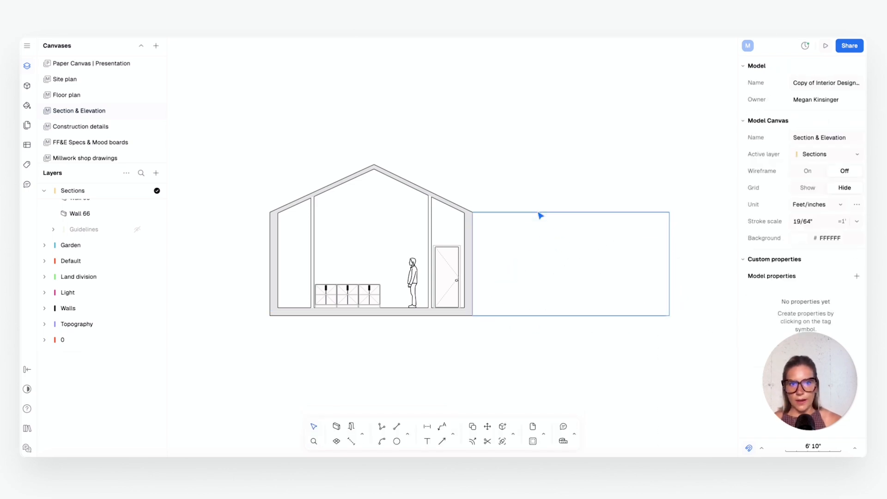
Fill the rectangle beside the section with the Stack Parquet hatch pattern and clear the selection.
left_click(576, 211)
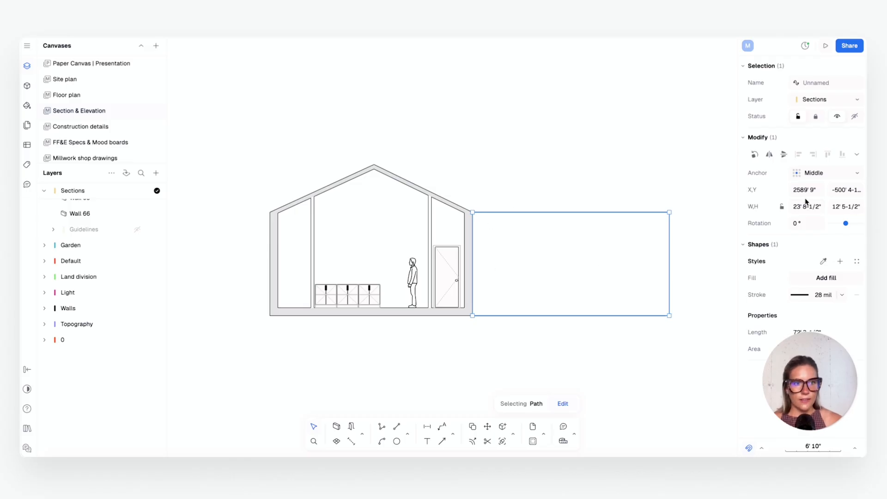
left_click(820, 277)
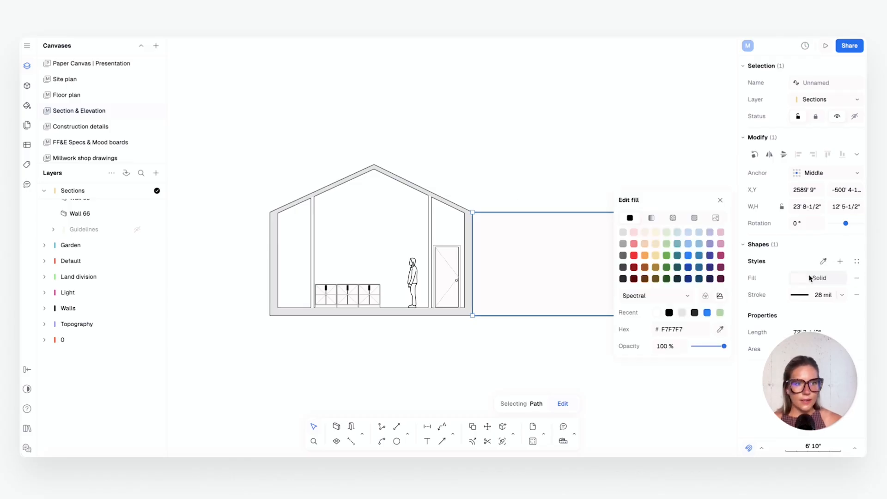
left_click(694, 219)
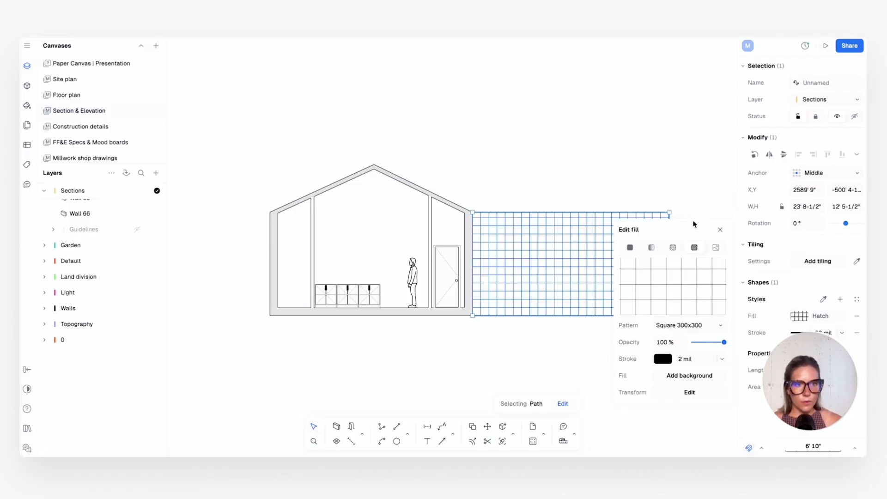
left_click(696, 325)
scroll(689, 164, "down", 1)
scroll(688, 164, "down", 5)
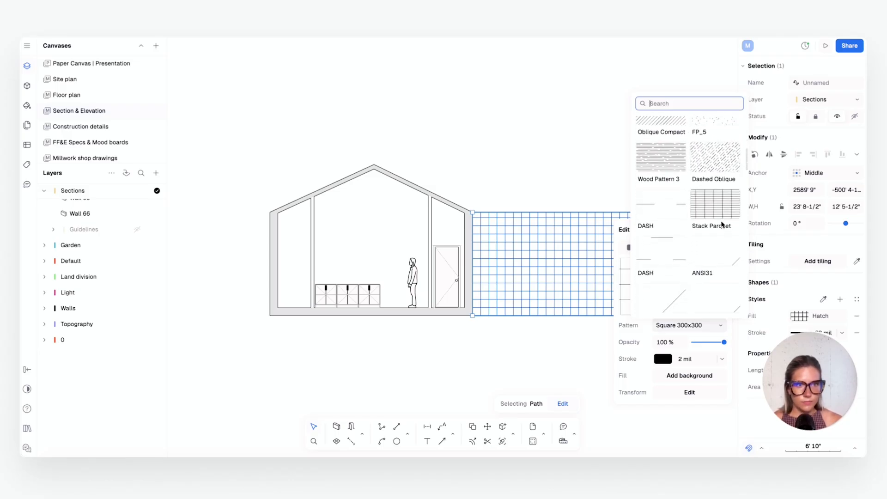
left_click(715, 204)
left_click(520, 156)
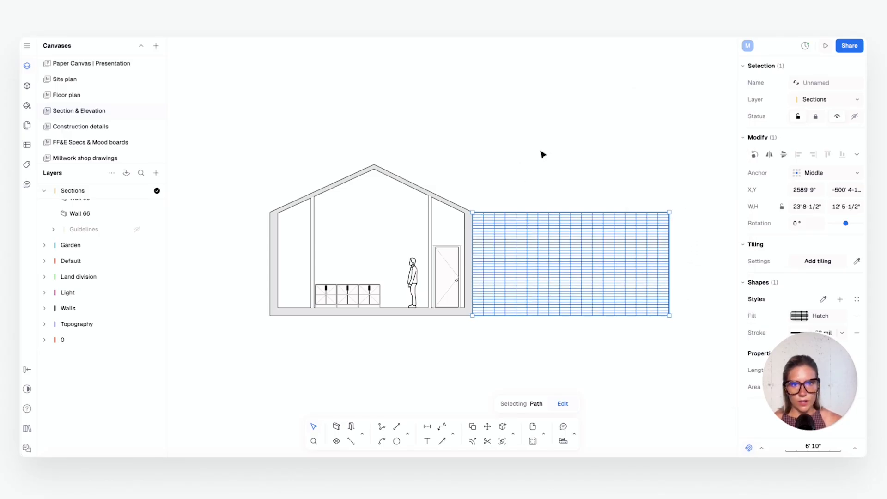
left_click(594, 337)
left_click(634, 301)
left_click(630, 342)
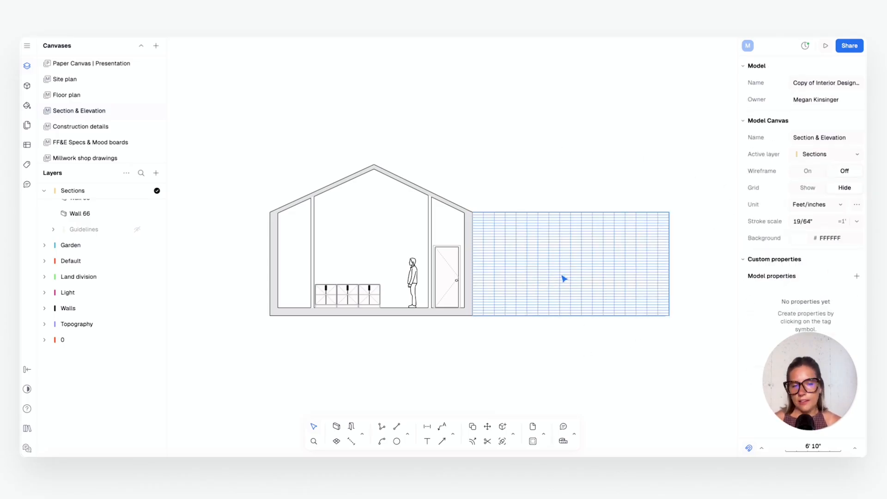
Examine the finished kitchen section, including its cabinetry group, interior partition, roof assembly and side window.
left_click(541, 232)
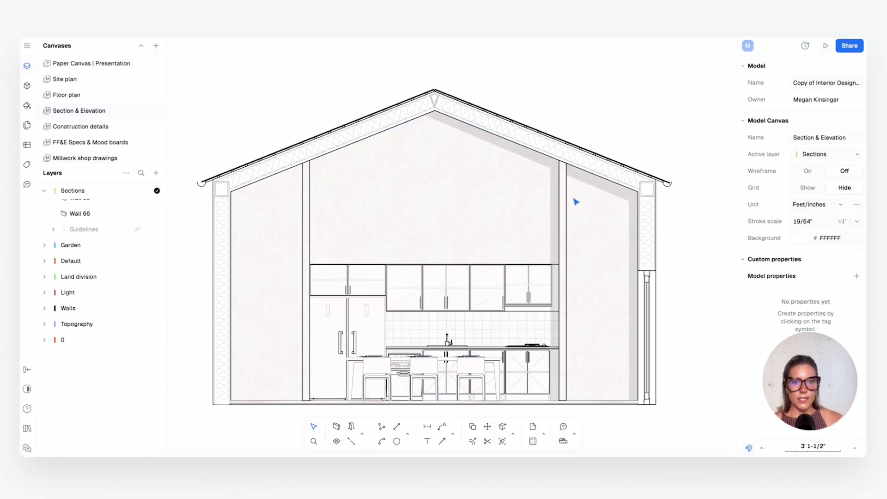
middle_click_drag(529, 310, 539, 271)
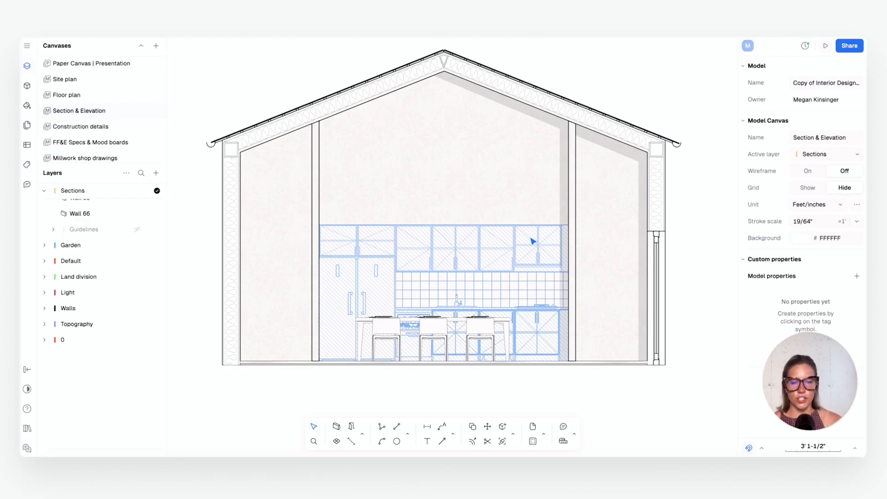
middle_click_drag(518, 219, 546, 230)
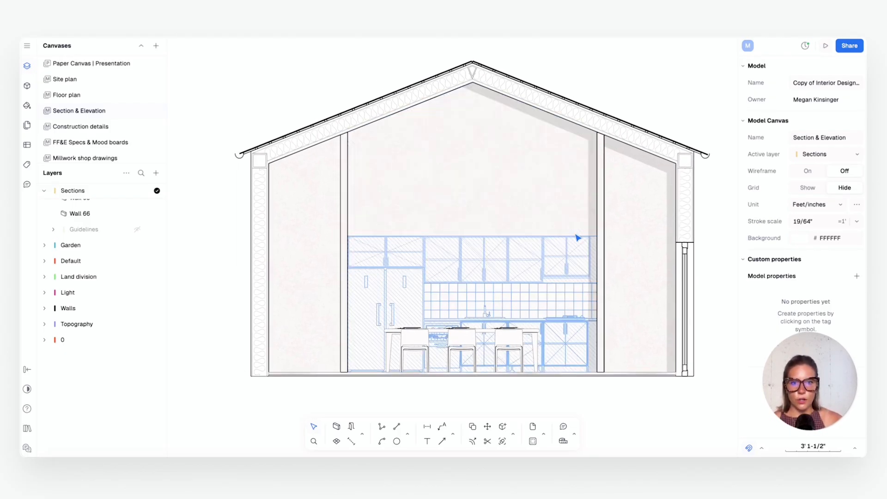
scroll(512, 315, "up", 3)
left_click(483, 253)
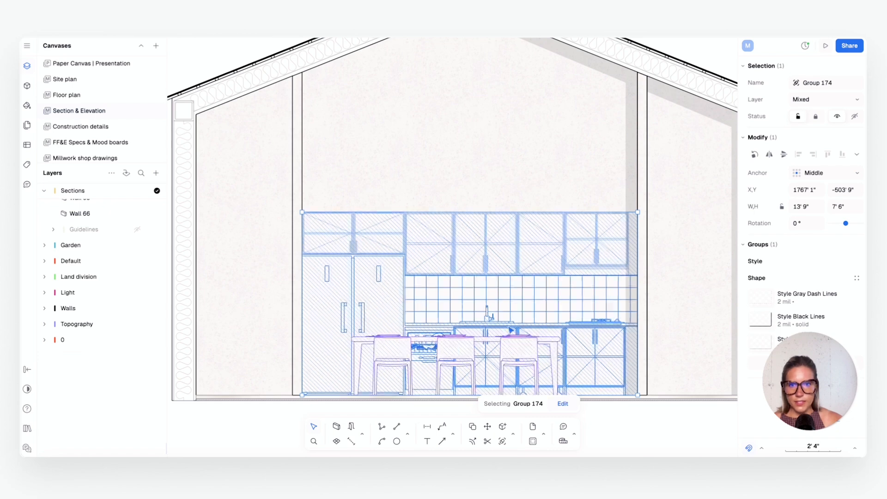
scroll(511, 329, "down", 3)
left_click(345, 166)
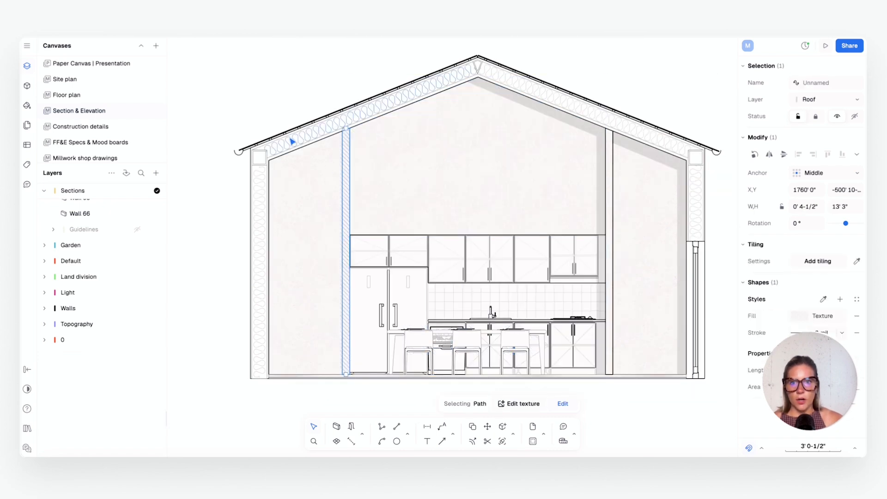
left_click(236, 149)
left_click(729, 172)
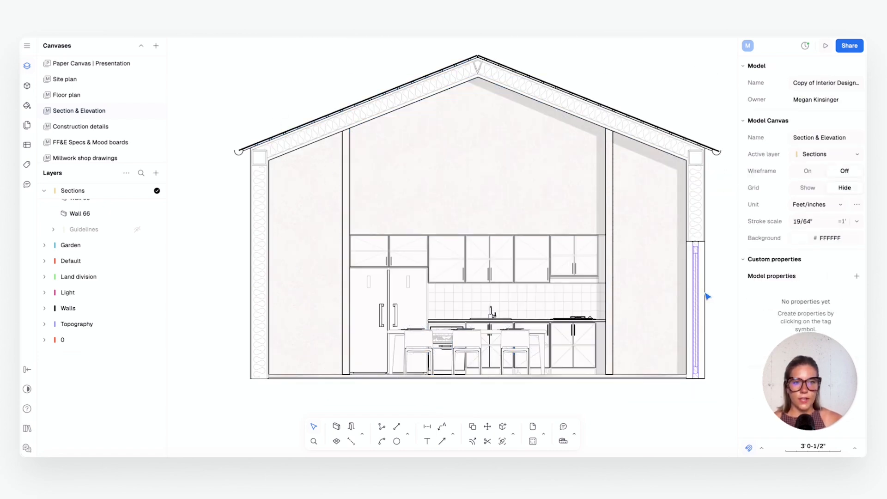
Dimension the kitchen cabinetry's height from the upper cabinets' top to the floor, placing the dimension left of the left interior partition.
scroll(525, 208, "up", 2)
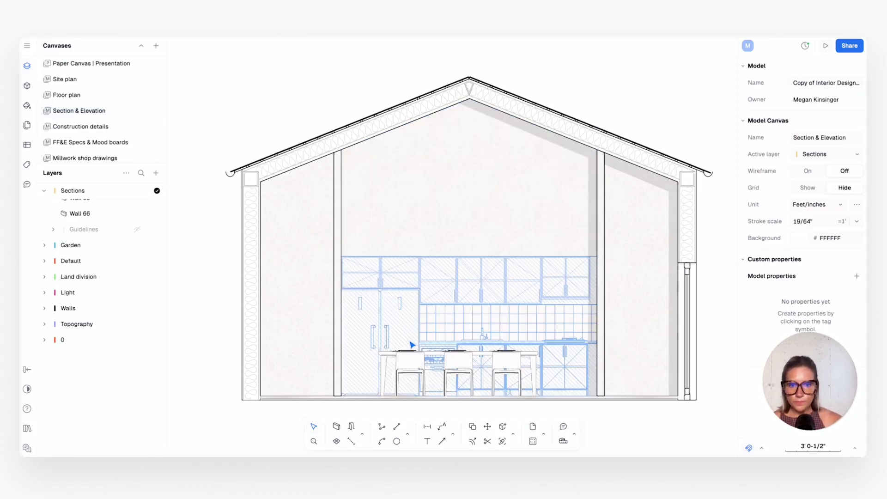
left_click(427, 426)
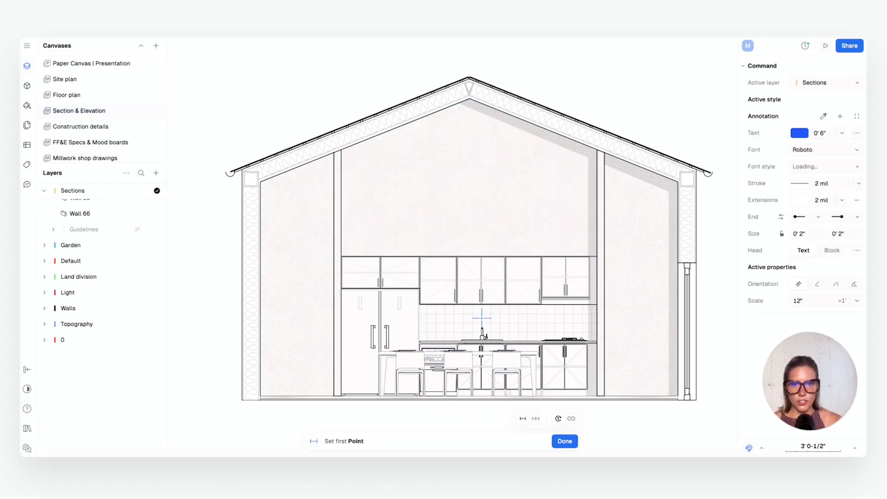
scroll(376, 268, "down", 3)
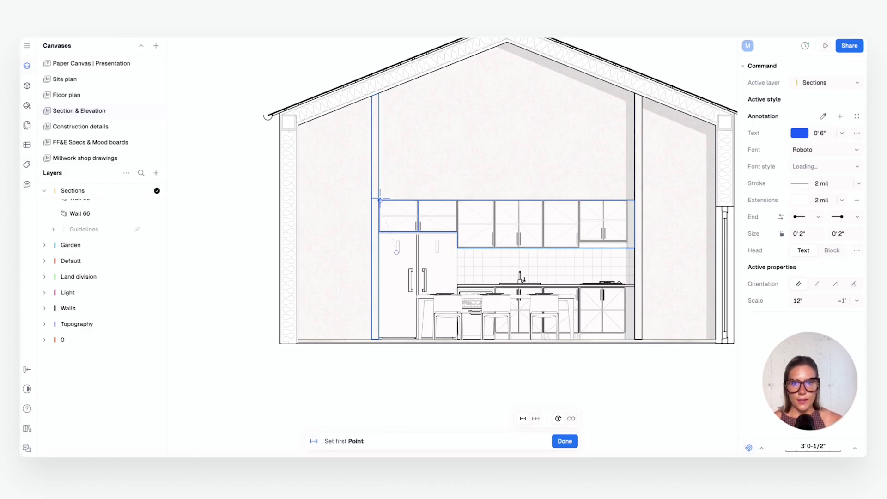
left_click(379, 200)
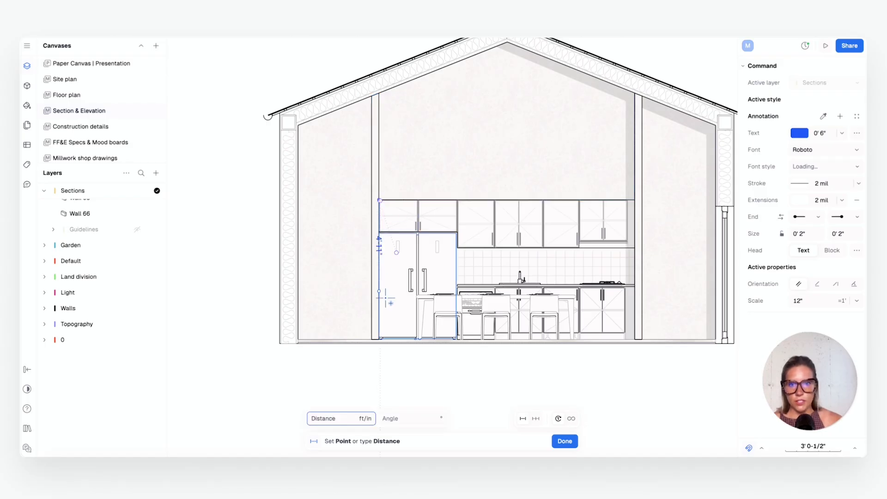
left_click(380, 339)
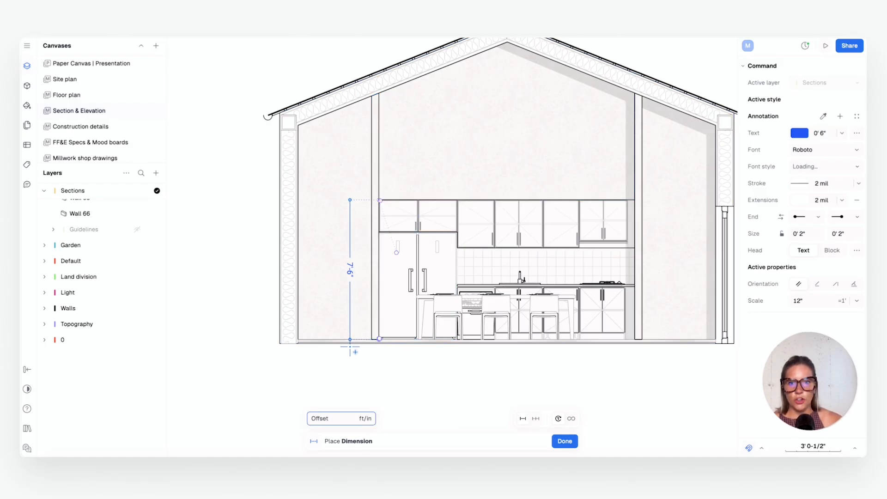
left_click(352, 352)
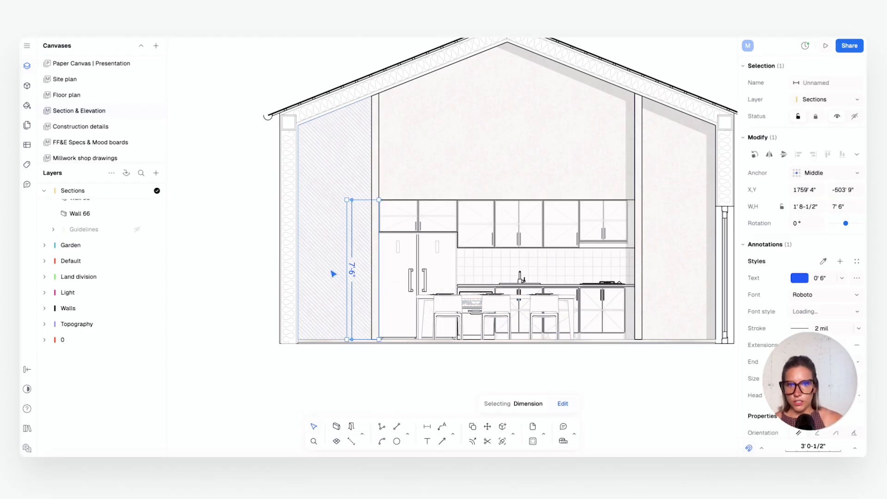
Recolour the kitchen cabinetry height dimension's text and stroke red with hex F52524.
scroll(103, 252, "up", 5)
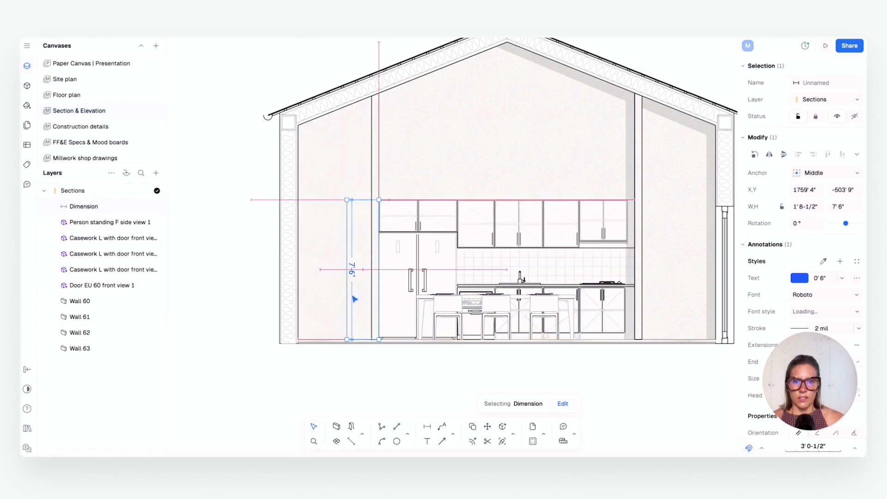
scroll(364, 258, "up", 5, "ctrl")
scroll(361, 268, "down", 3, "ctrl")
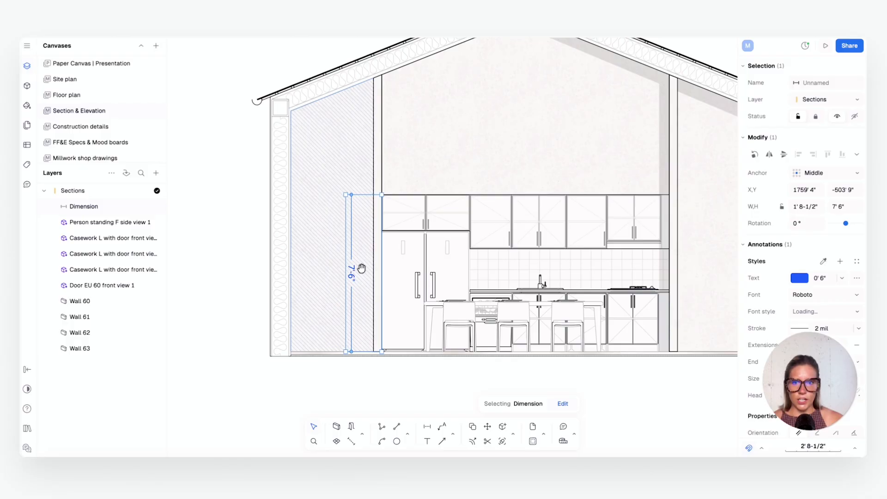
left_click(376, 395)
left_click(350, 271)
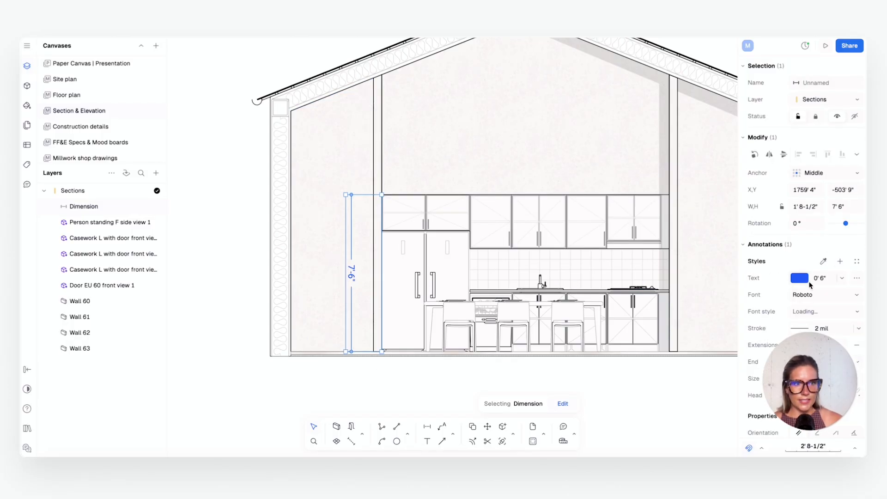
left_click(805, 281)
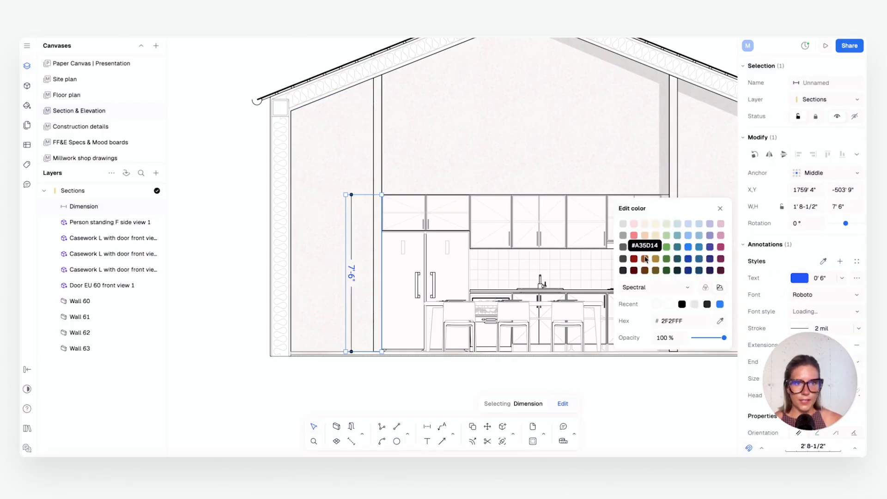
left_click(633, 247)
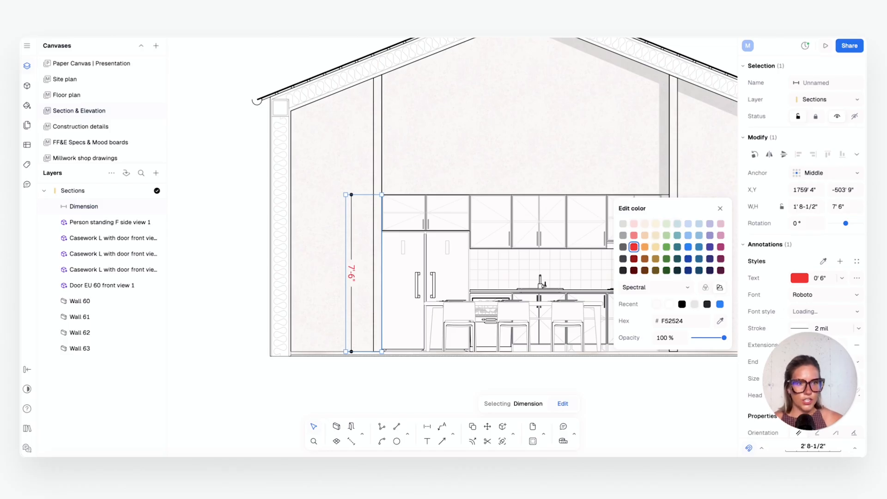
left_click(798, 329)
left_click(697, 338)
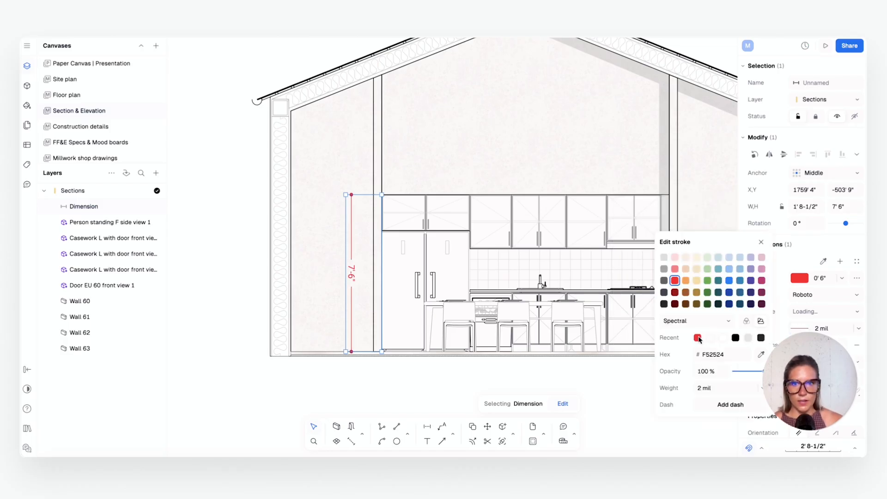
Set both ends of the cabinetry height dimension to filled arrowheads.
left_click(825, 362)
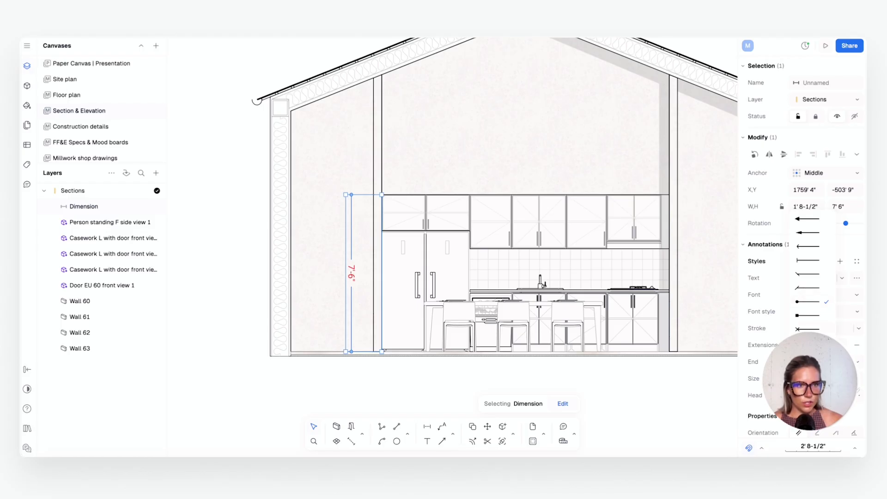
left_click(804, 218)
left_click(850, 362)
left_click(832, 225)
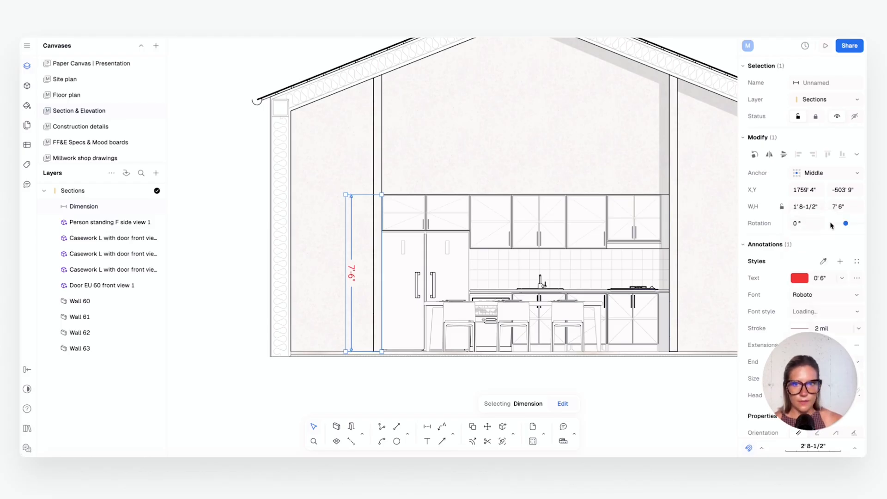
Save the cabinetry dimension's formatting as an annotation style named "Red Dim" and clear the selection.
left_click(847, 265)
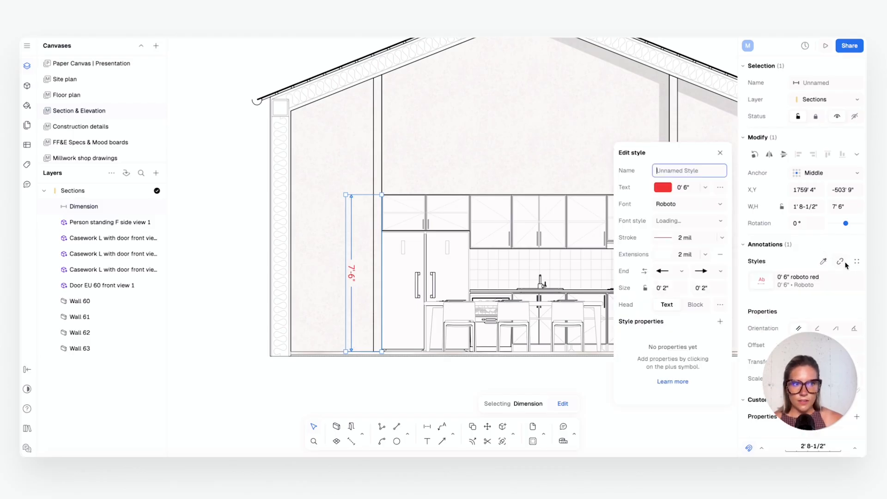
type("R")
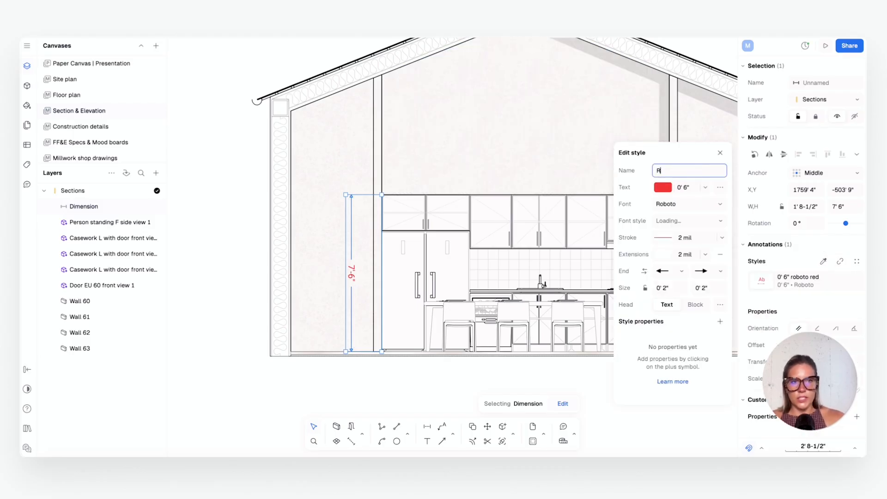
type("ed Dim")
key("Return")
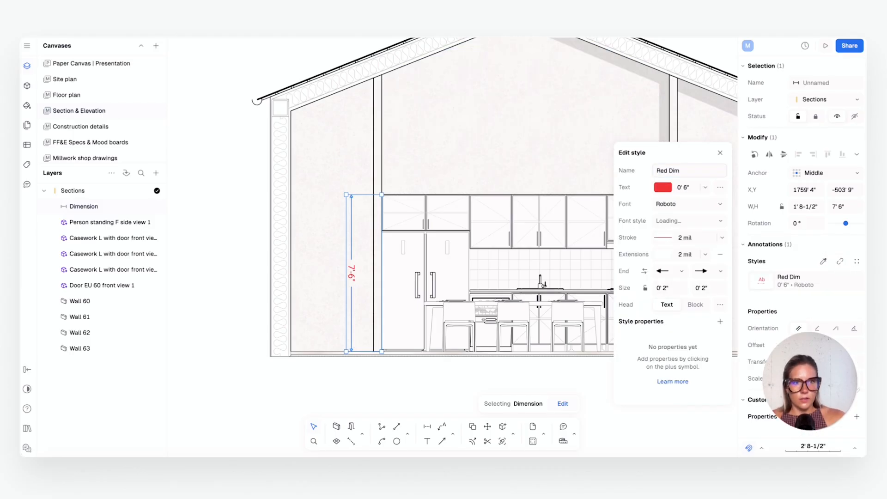
left_click(242, 167)
Dimension the left exterior wall's interior height from the floor to the sloped ceiling's lower corner, placing the dimension outside the wall.
scroll(242, 168, "up", 2)
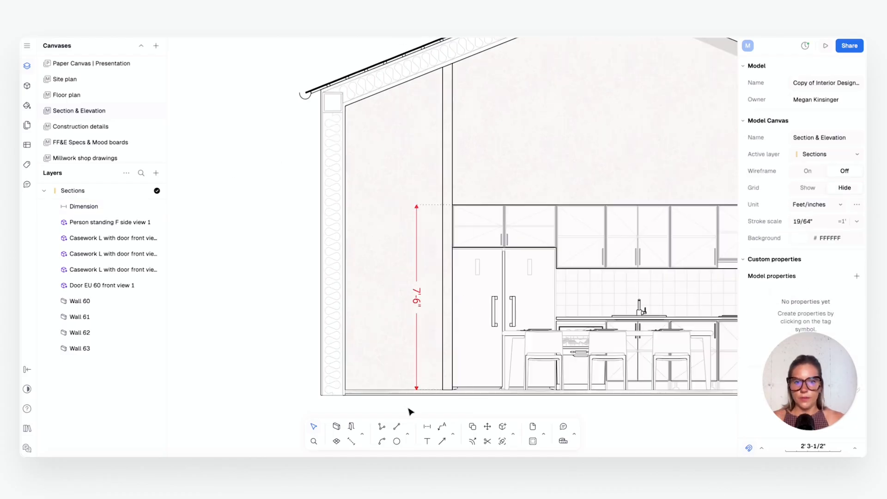
left_click(427, 427)
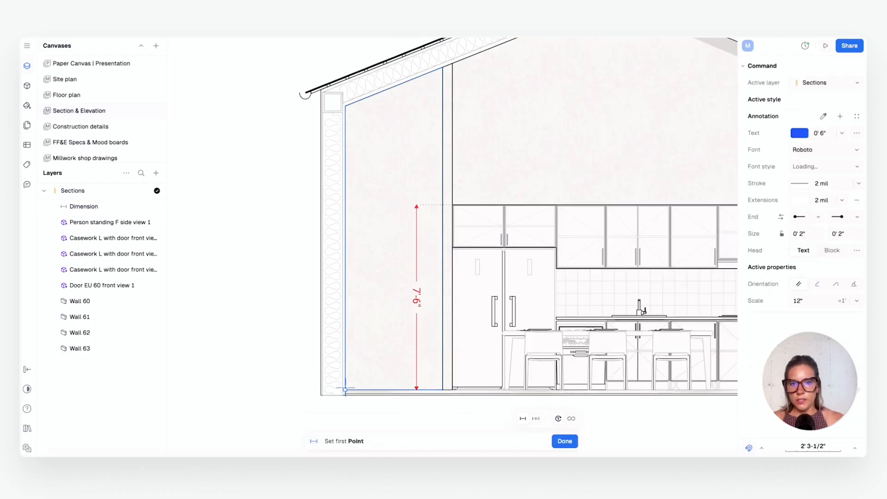
left_click(345, 390)
left_click(345, 104)
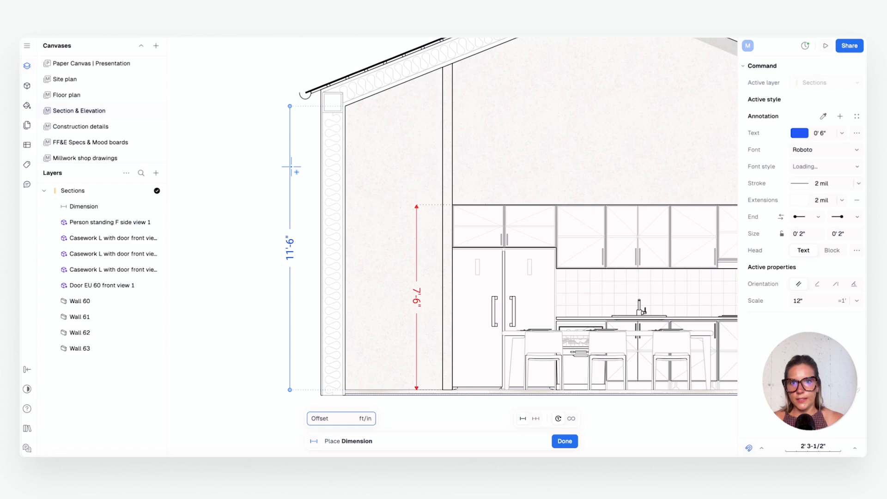
left_click(289, 233)
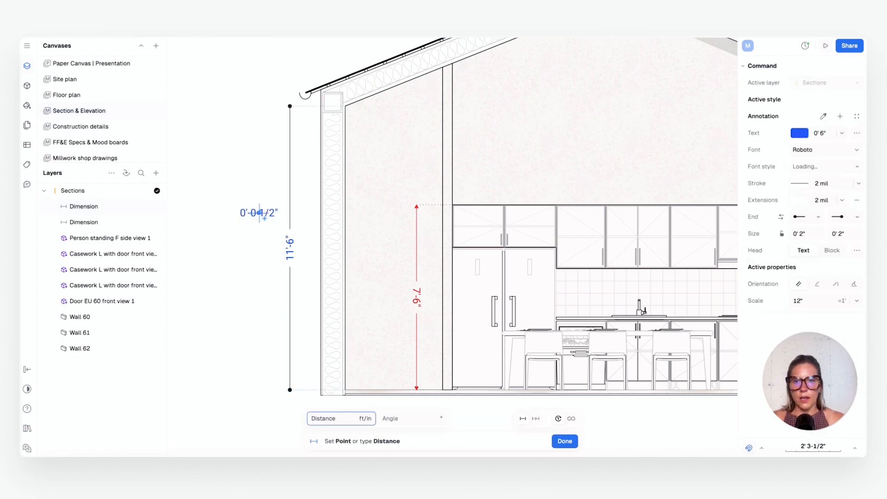
left_click(290, 249)
key("Escape")
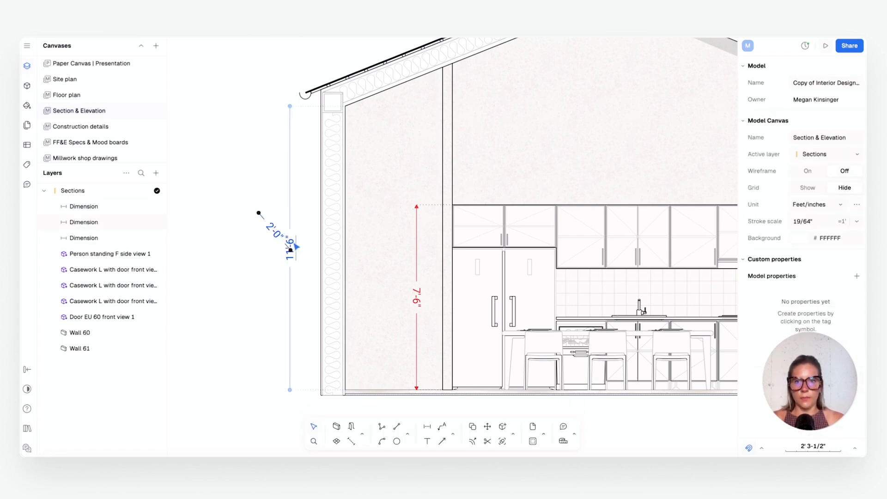
key("ctrl+z")
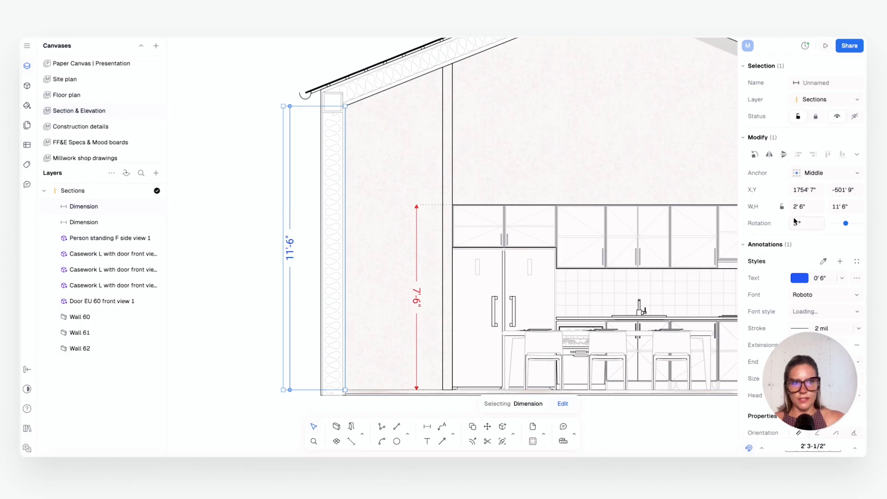
Apply the Red Dim style to the exterior wall height dimension and clear the selection.
left_click(857, 261)
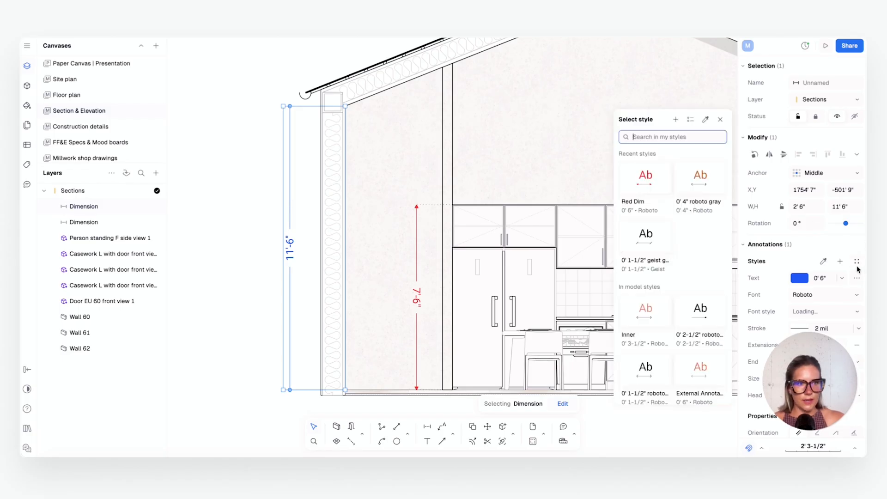
left_click(648, 185)
left_click(248, 171)
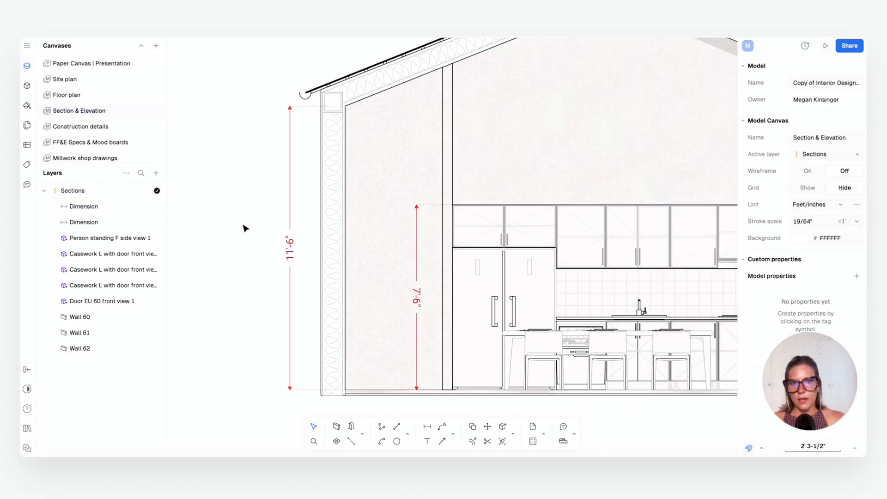
Place a leader anchored on the kitchen backsplash tiles, with its knee and text below the floor line.
scroll(365, 236, "down", 3)
middle_click_drag(384, 241, 306, 271)
scroll(351, 271, "down", 3)
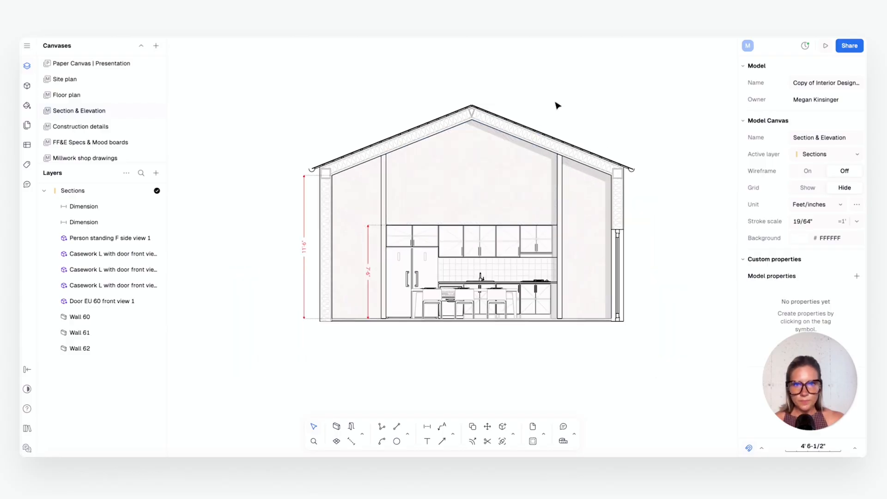
scroll(479, 207, "up", 1)
scroll(467, 240, "up", 2)
scroll(499, 277, "up", 2)
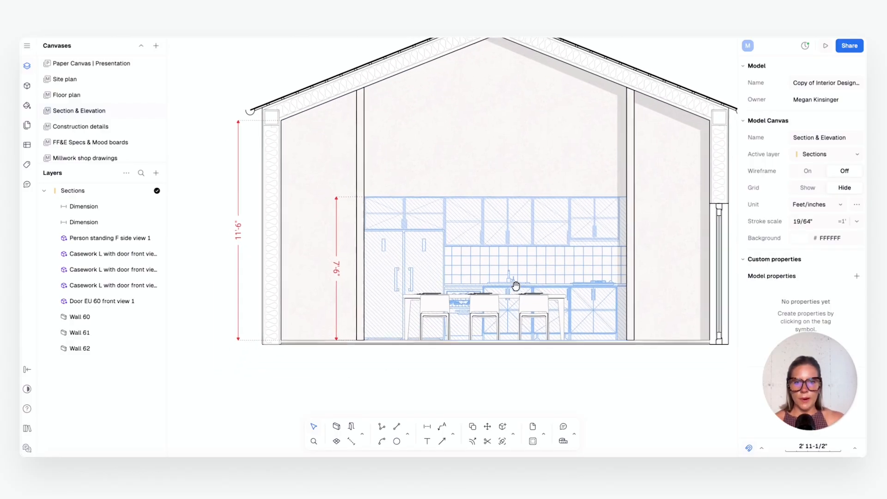
left_click(443, 427)
scroll(470, 272, "right", 5)
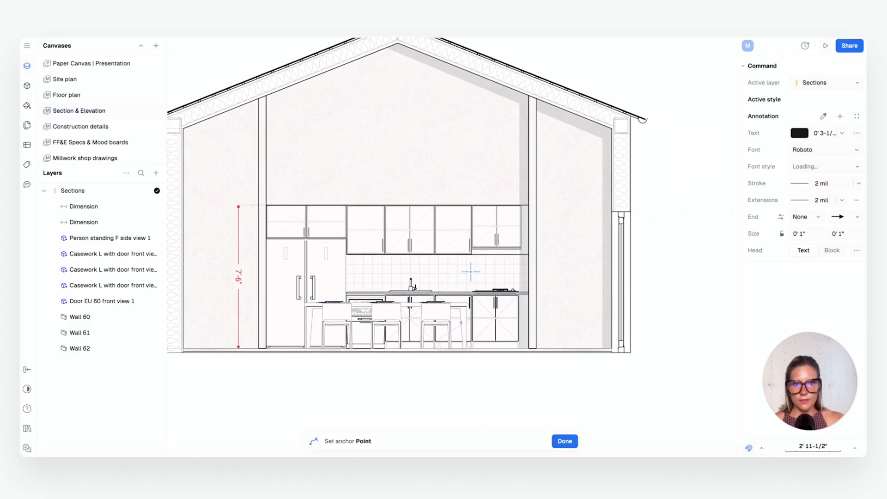
scroll(461, 292, "up", 1)
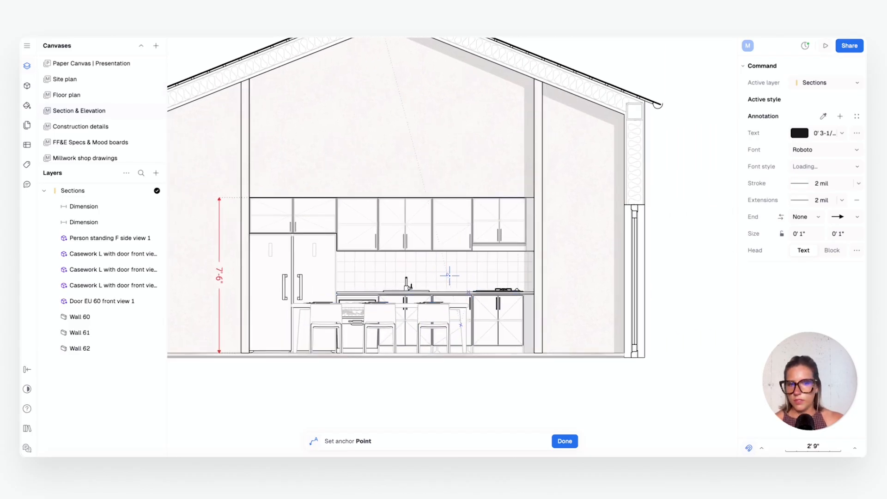
left_click(449, 278)
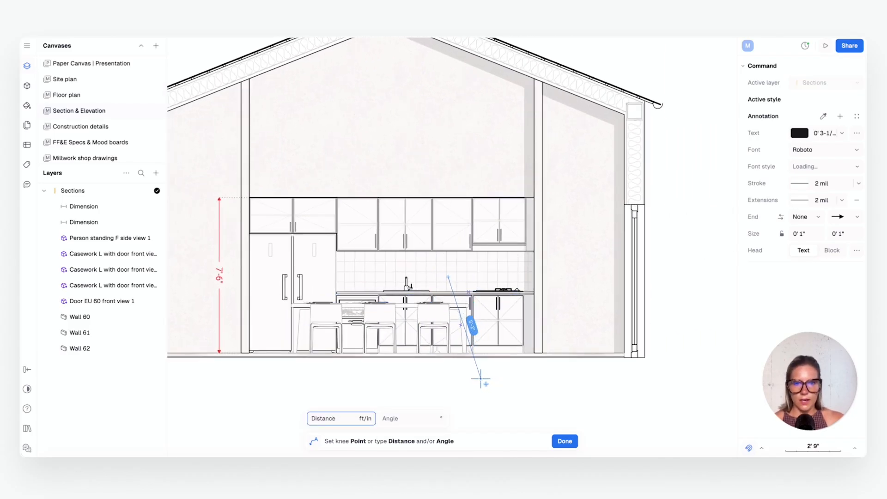
left_click(481, 379)
left_click(531, 385)
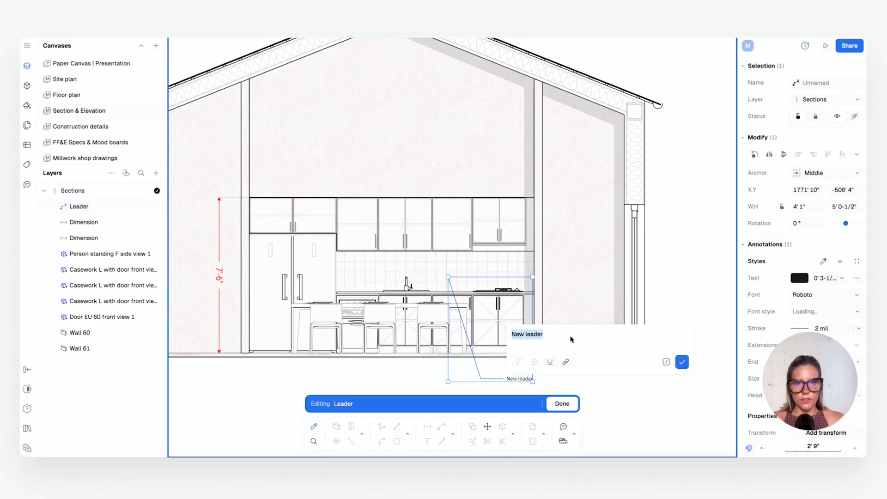
Replace the leader's text with "Backsplash - Ashlar Installation" and finish editing it.
key("BackSpace")
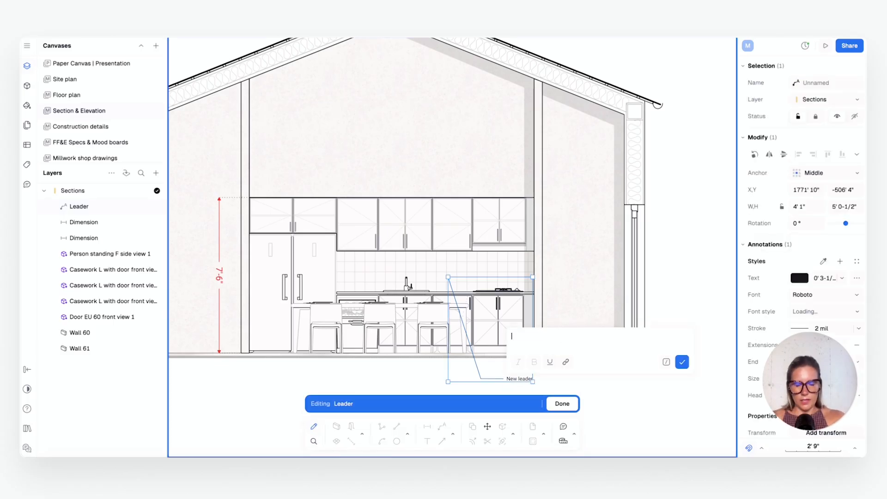
type("Backs")
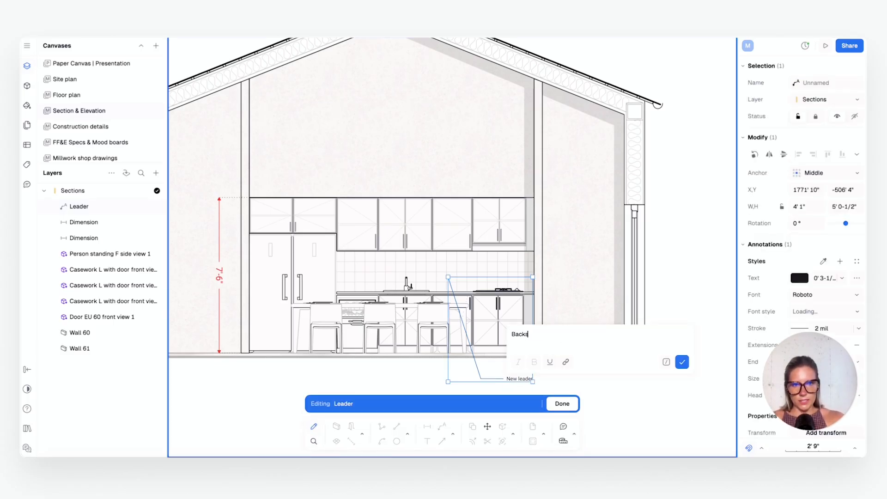
type("plash - Ashlar Installation")
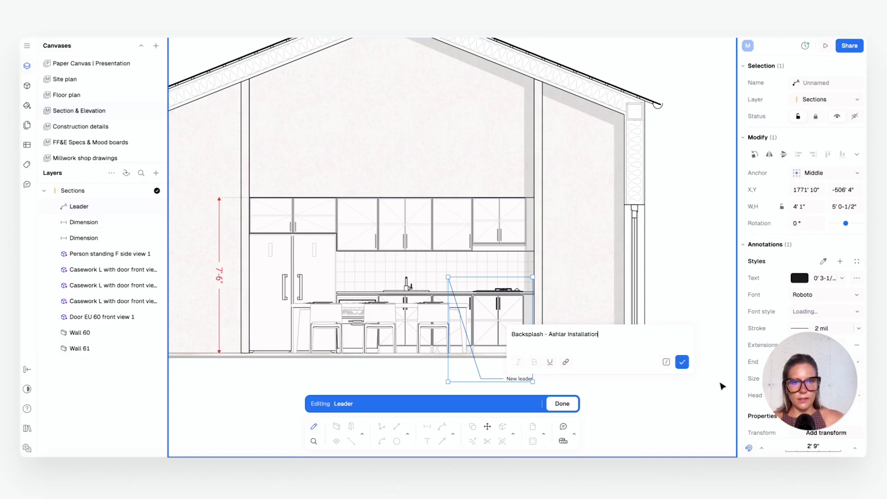
left_click(682, 362)
left_click(595, 405)
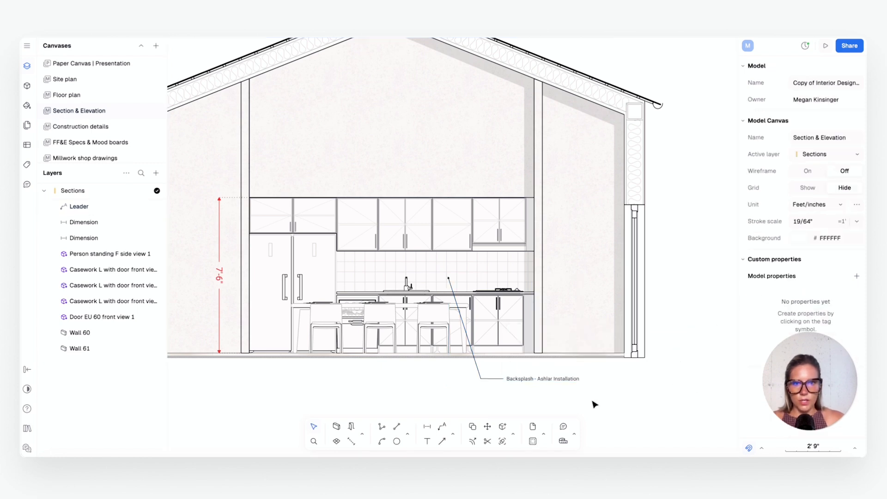
Recolour the backsplash leader's text and stroke red with hex F52524, and set its anchor end to a filled dot.
left_click(565, 381)
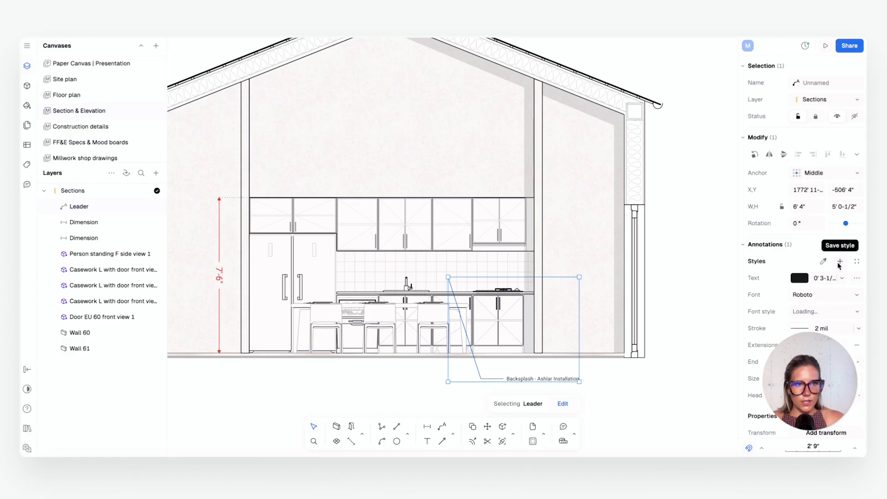
left_click(798, 279)
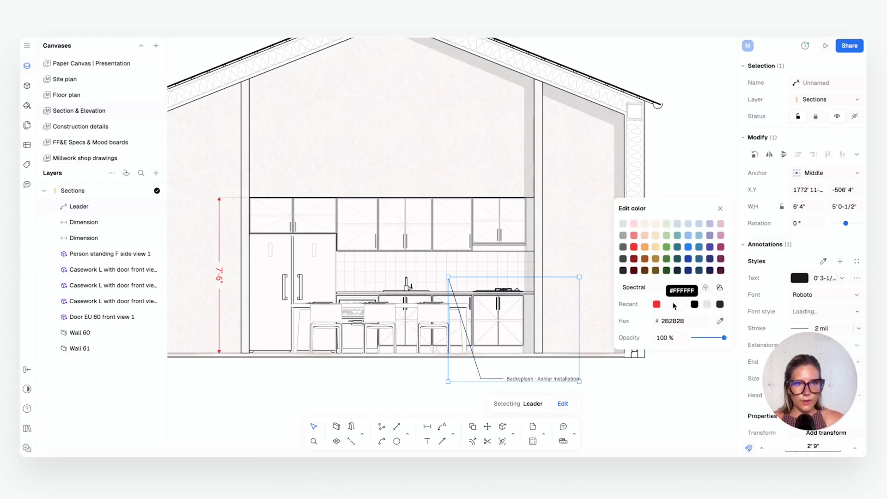
left_click(656, 304)
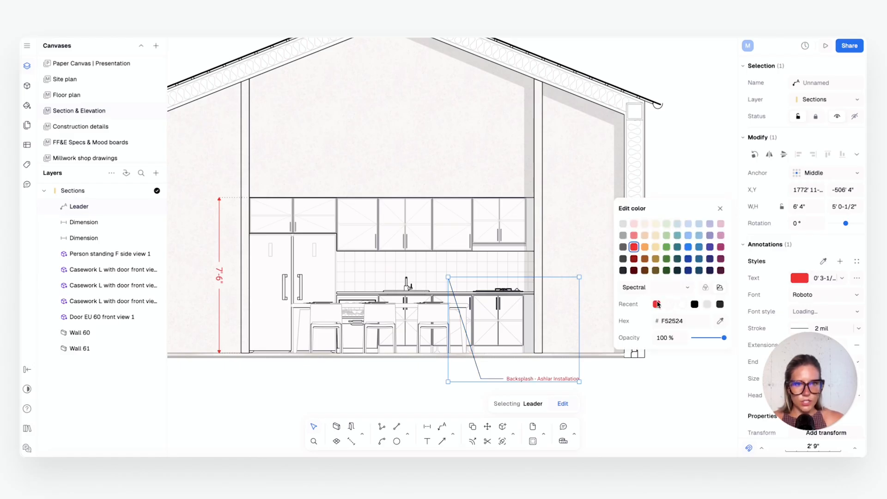
left_click(799, 327)
left_click(697, 337)
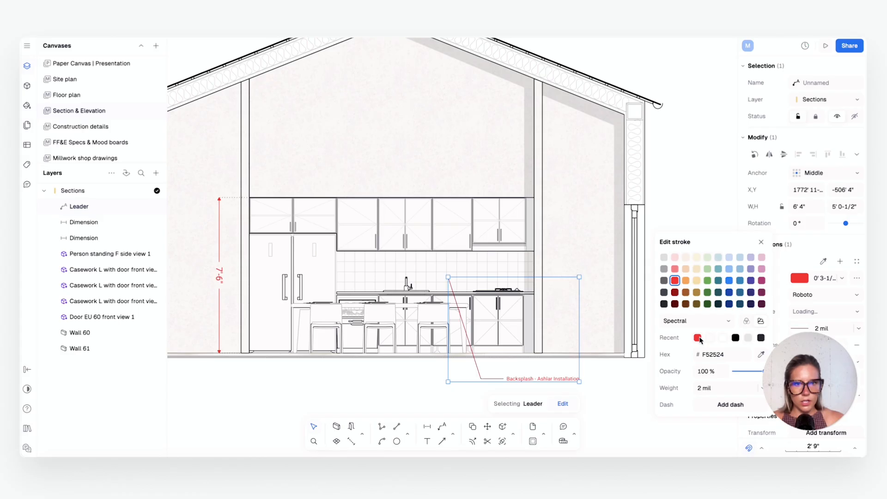
left_click(826, 362)
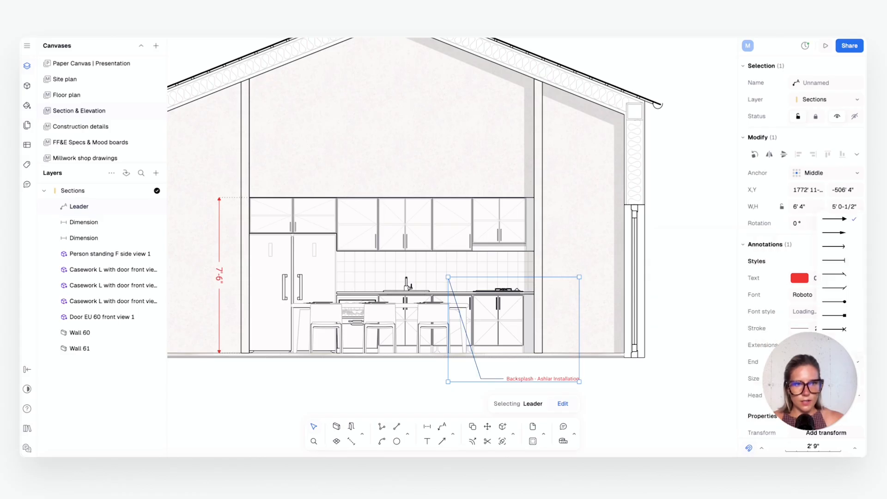
left_click(839, 300)
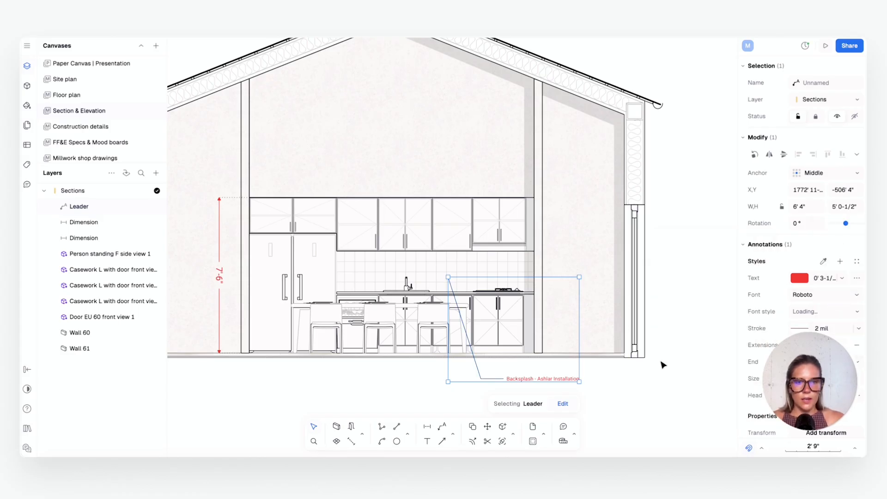
Save the backsplash leader's formatting as a new annotation style named "Red Annotation" and clear the selection.
left_click(629, 390)
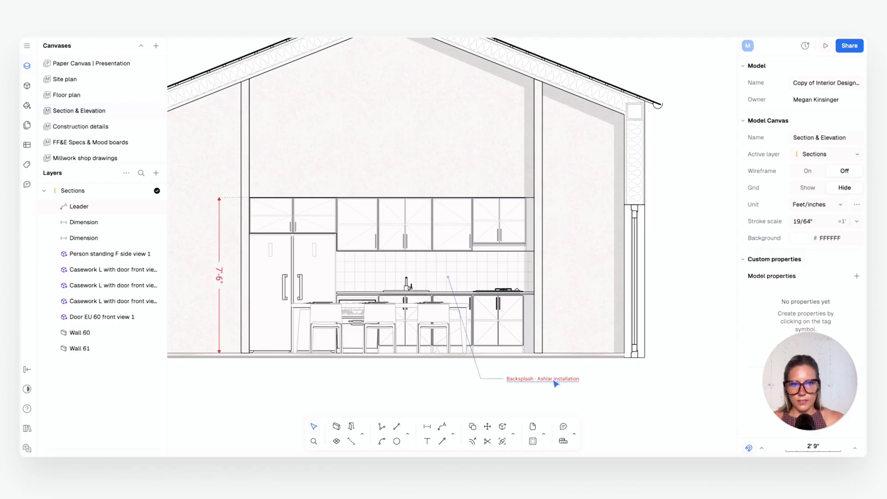
left_click(555, 380)
left_click(825, 299)
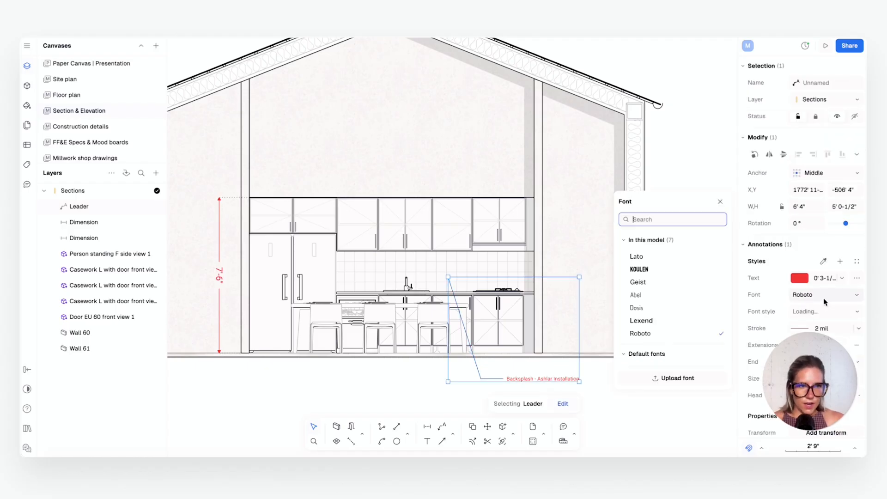
left_click(824, 299)
scroll(769, 270, "down", 1)
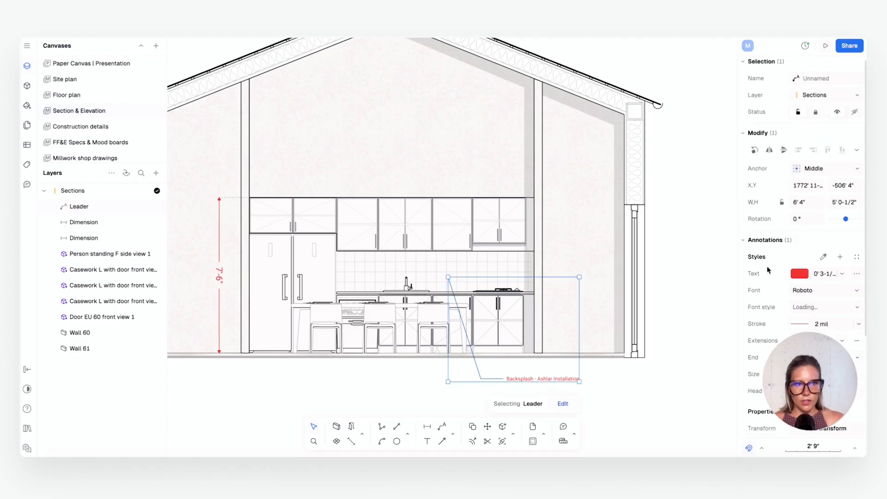
left_click(839, 257)
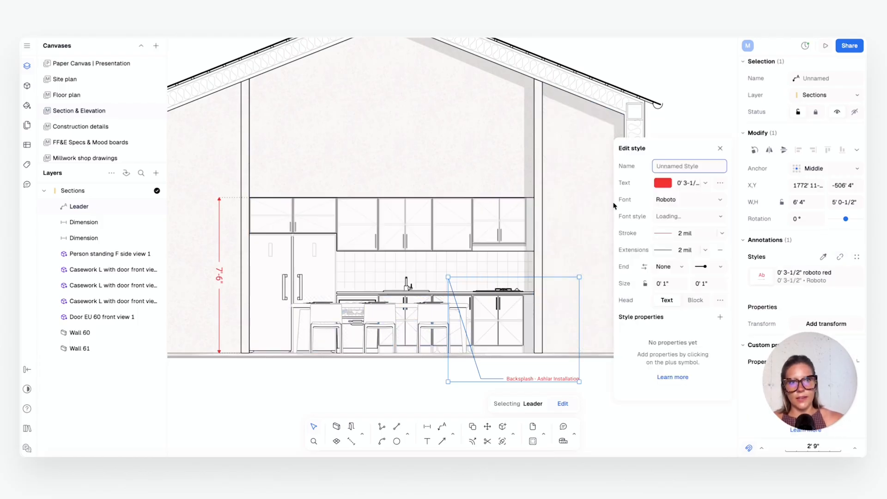
type("Red Annotation")
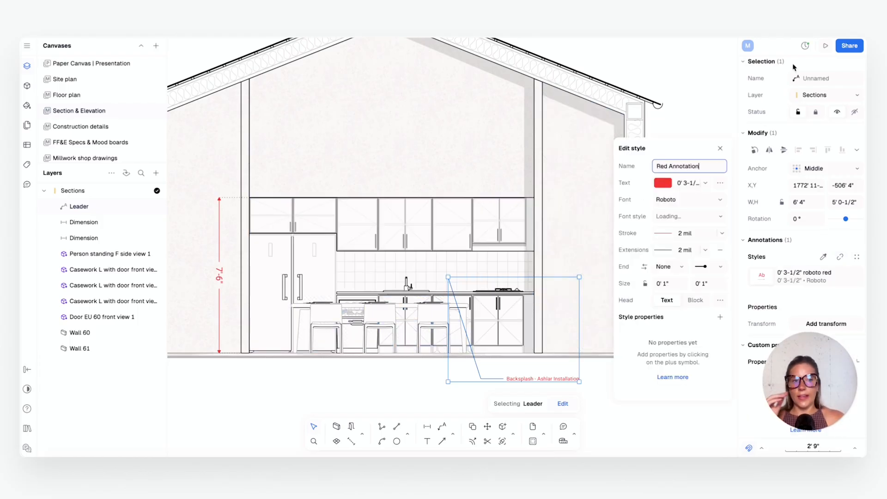
left_click(699, 102)
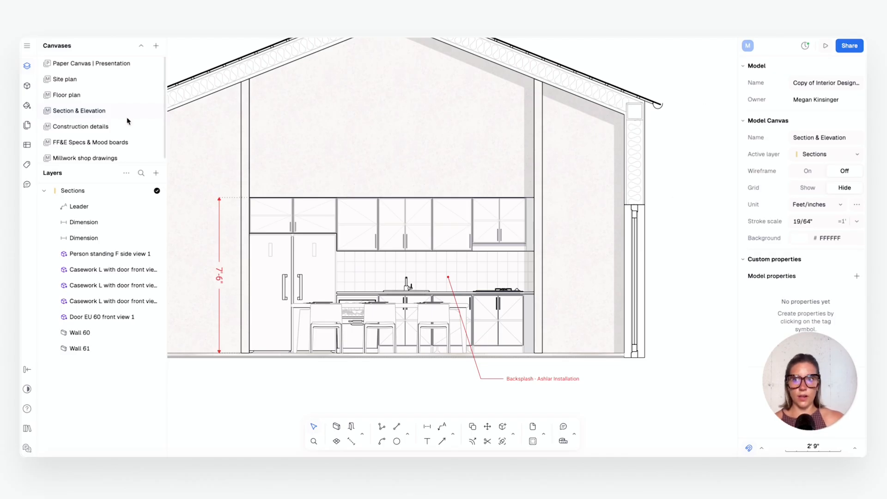
left_click(534, 378)
left_click(642, 374)
Open the kitchen group for editing, followed by the nested "Single row kitchen L front view" block that holds the backsplash.
scroll(622, 344, "down", 1)
scroll(618, 330, "left", 3)
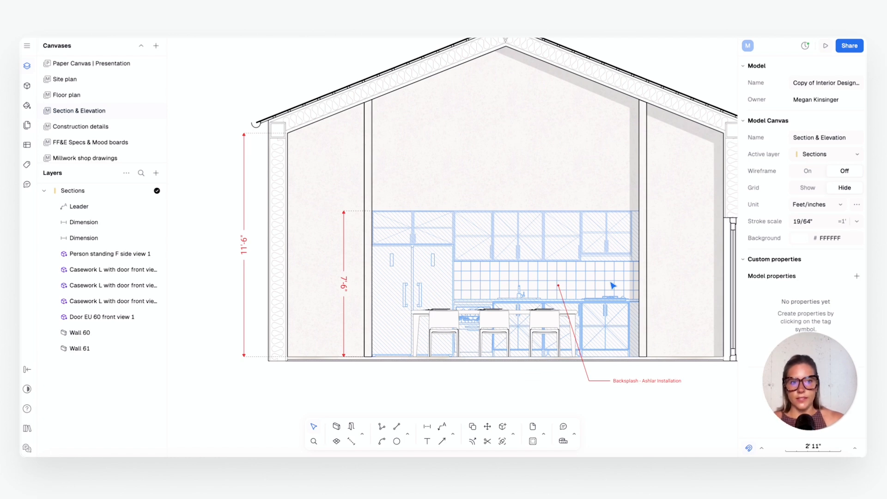
scroll(560, 313, "down", 4)
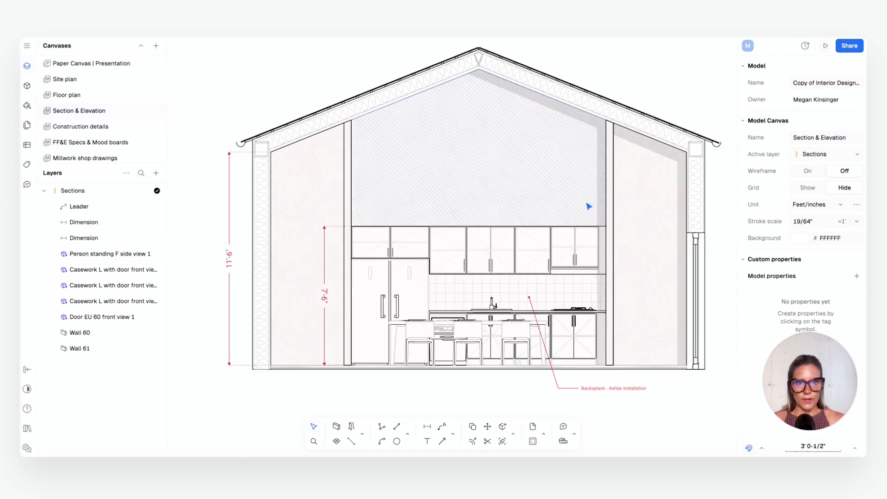
middle_click_drag(586, 202, 574, 209)
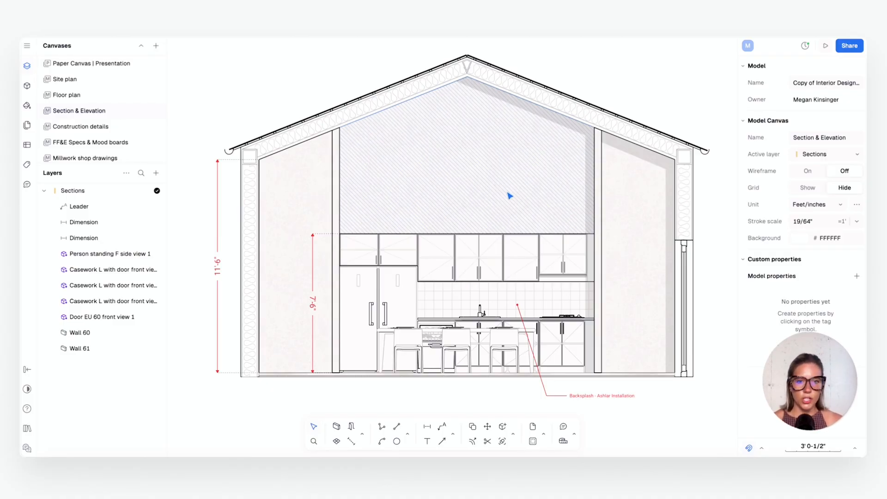
double_click(573, 294)
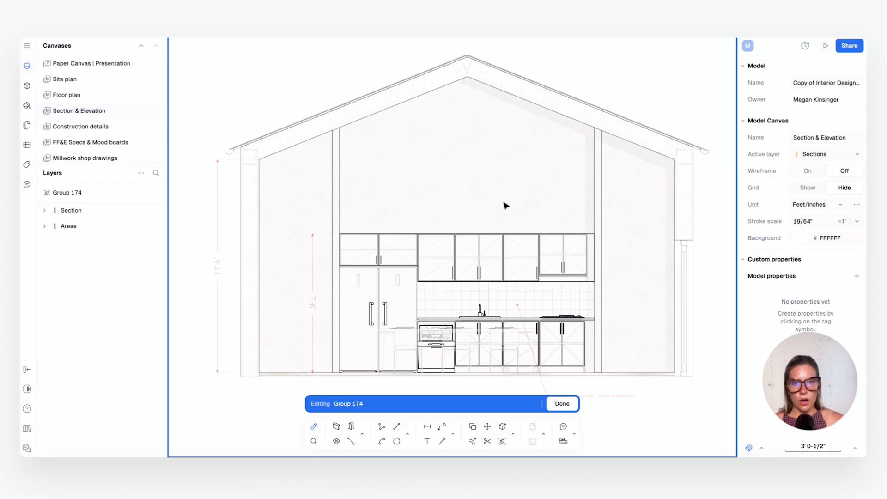
left_click(480, 233)
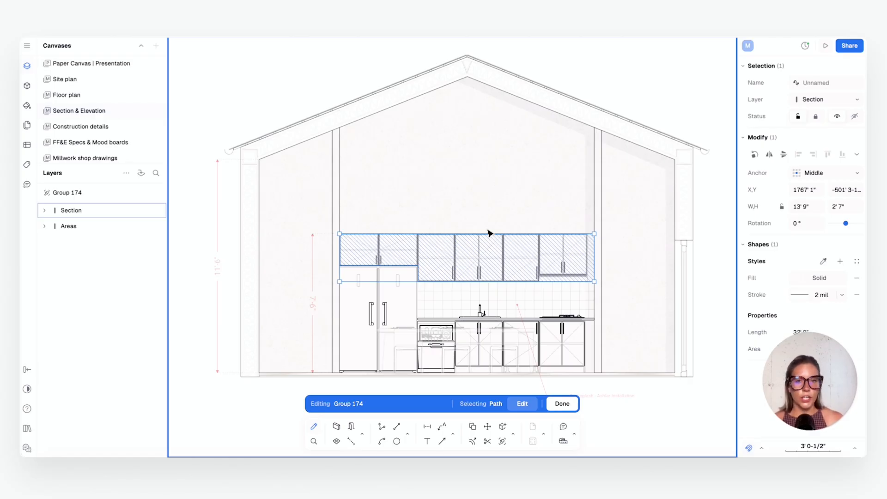
left_click(511, 206)
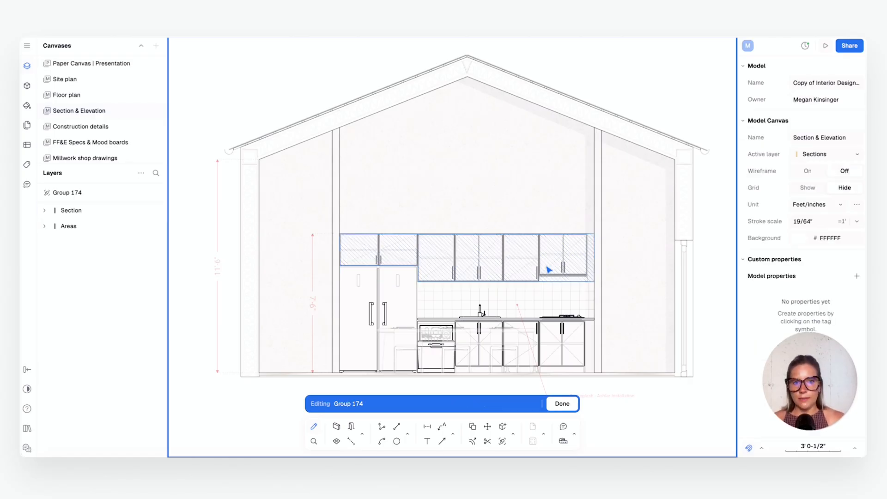
left_click(568, 294)
double_click(541, 296)
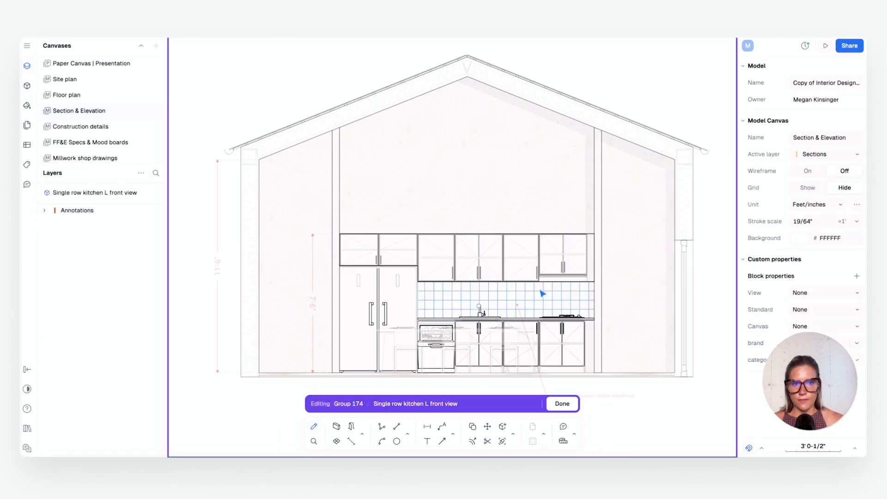
Delete the square-tiled backsplash zone between the upper cabinets and the countertop.
left_click(541, 295)
scroll(511, 307, "up", 5)
scroll(520, 321, "down", 2)
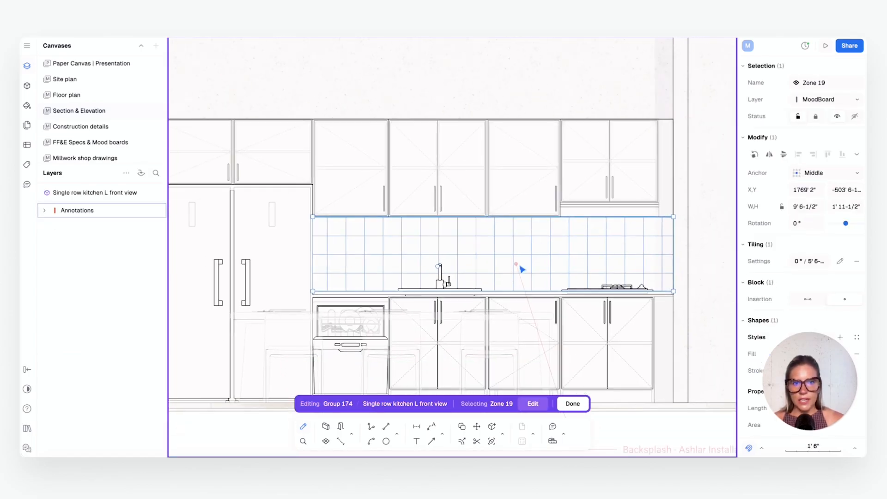
key("Delete")
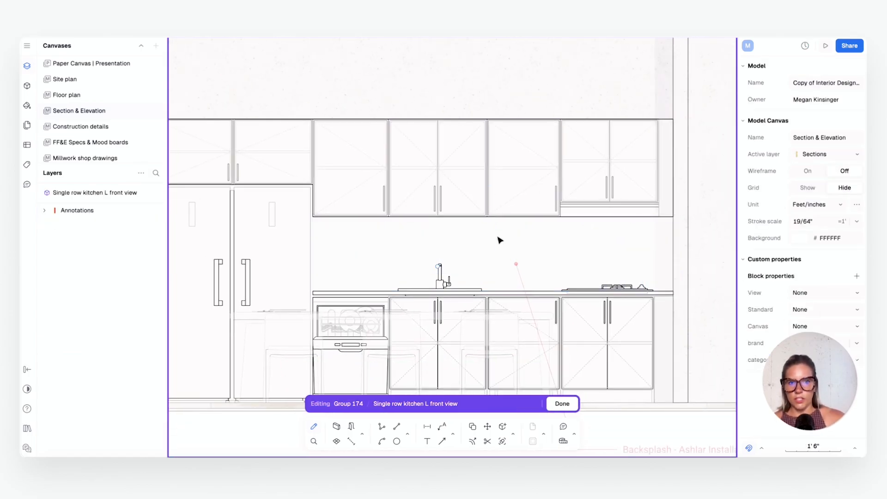
Draw a closed rectangular path, 9' 6-1/2" by 1' 11-1/2", around the empty backsplash area between countertop and upper cabinets.
scroll(464, 199, "down", 3)
scroll(453, 205, "up", 2)
scroll(452, 217, "up", 2)
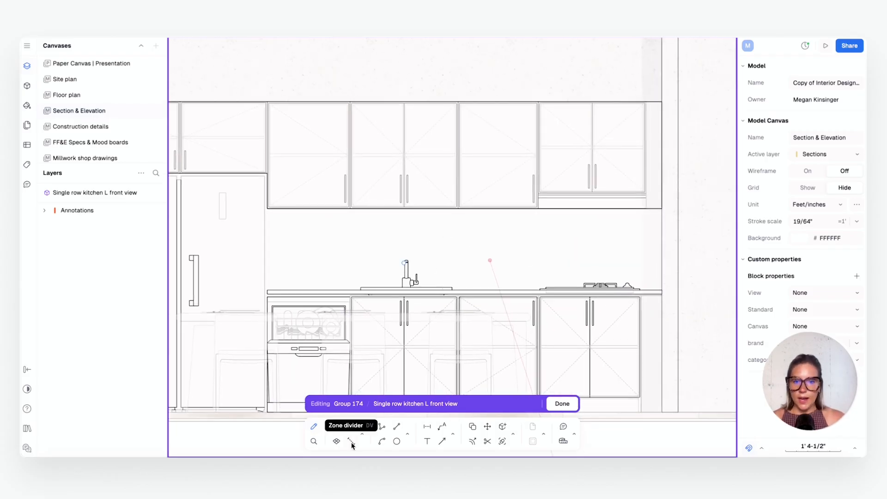
left_click(384, 428)
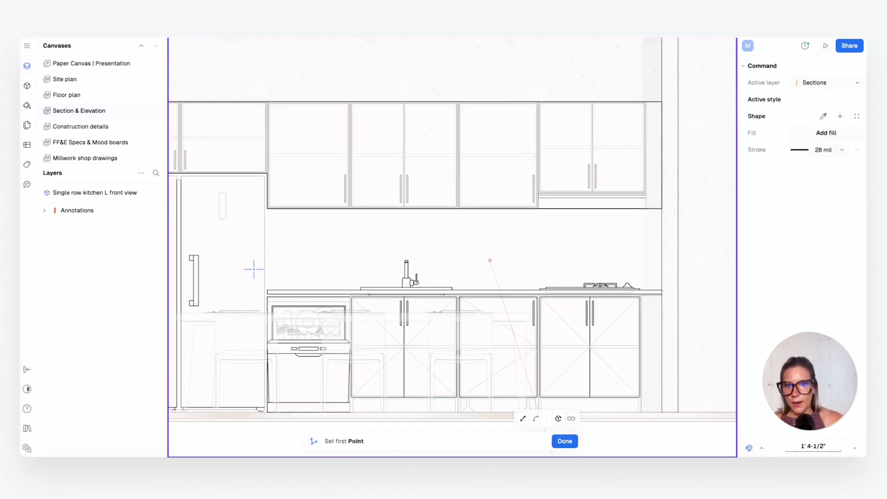
left_click(267, 289)
left_click(267, 209)
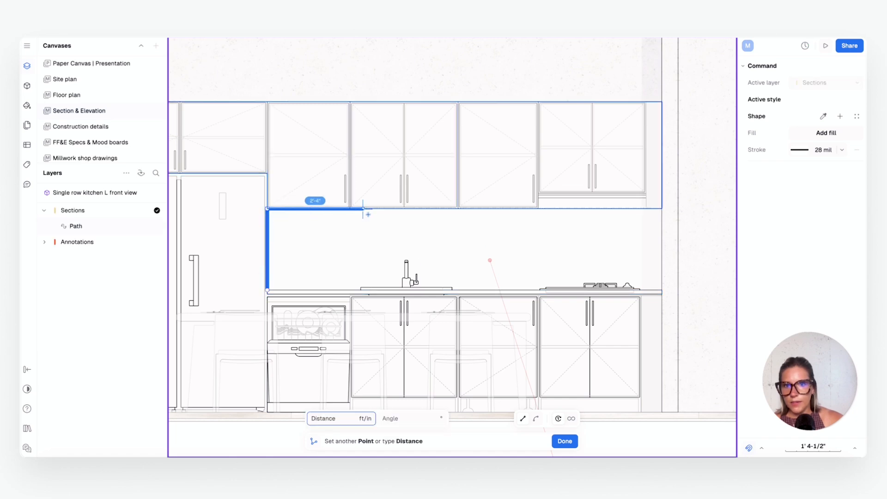
left_click(662, 208)
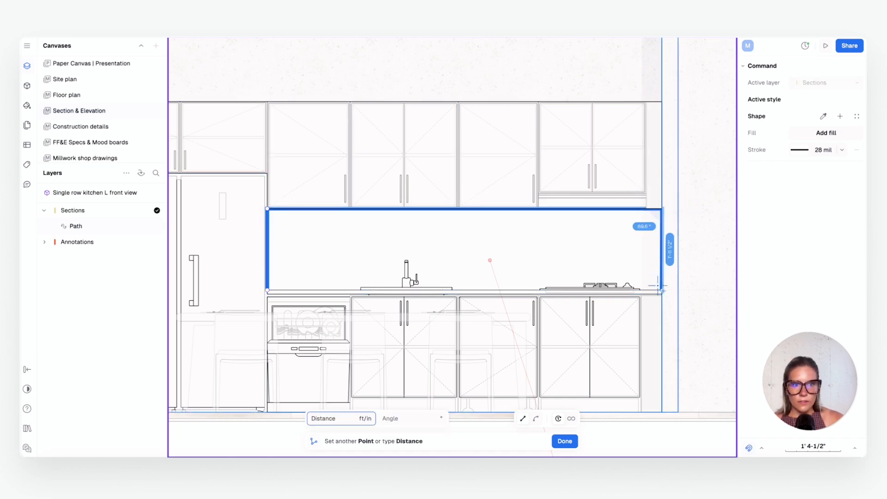
left_click(662, 290)
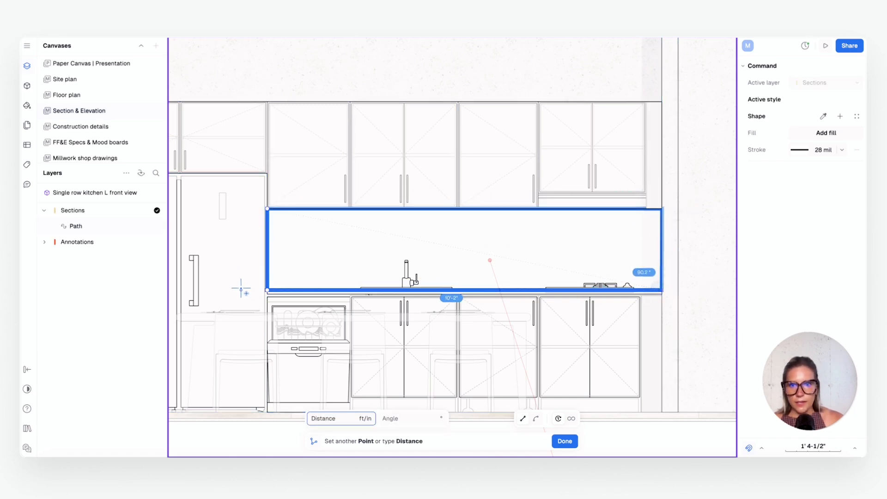
left_click(267, 290)
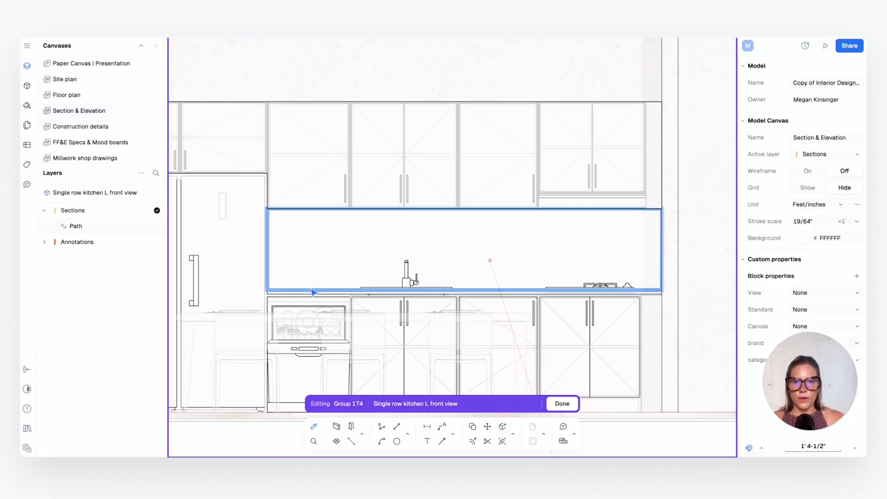
Fill the backsplash path with the Ceramic Hexagon tile pattern.
left_click(313, 290)
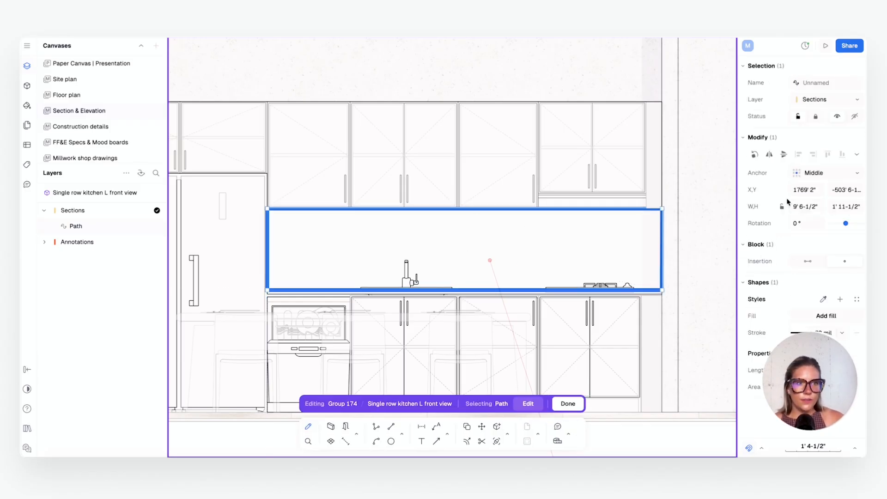
left_click(828, 324)
left_click(674, 256)
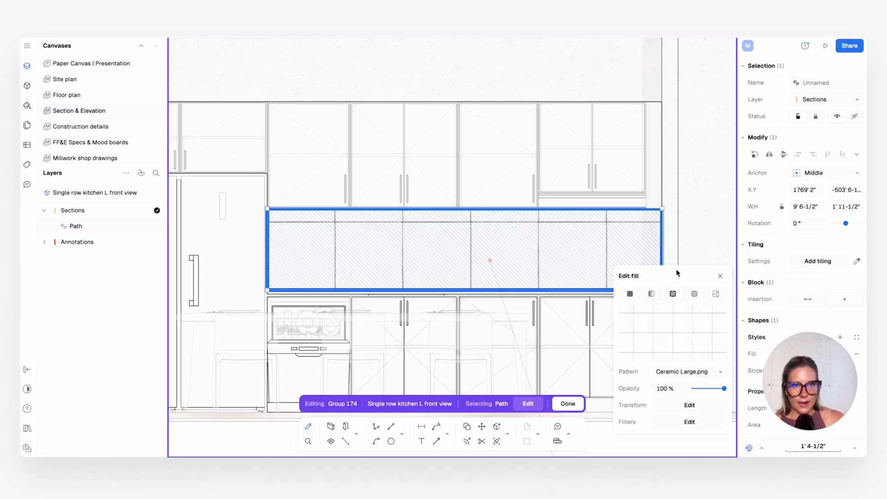
left_click(693, 373)
scroll(706, 294, "down", 5)
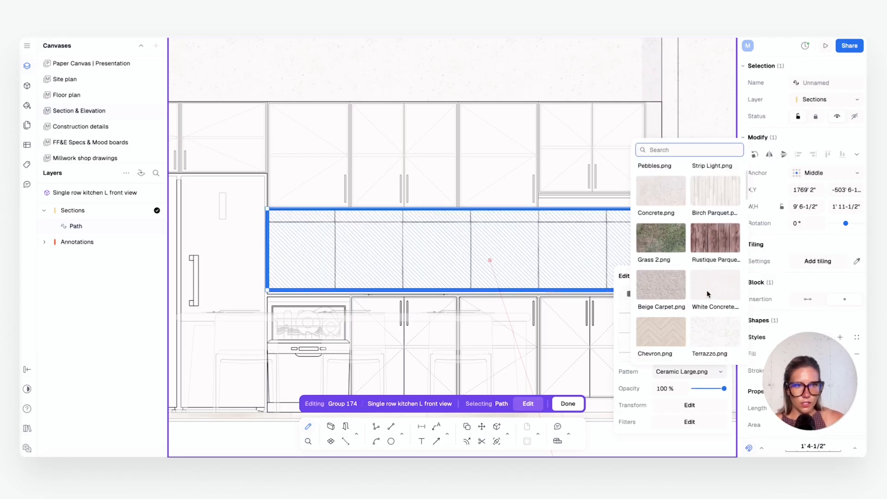
scroll(708, 294, "down", 1)
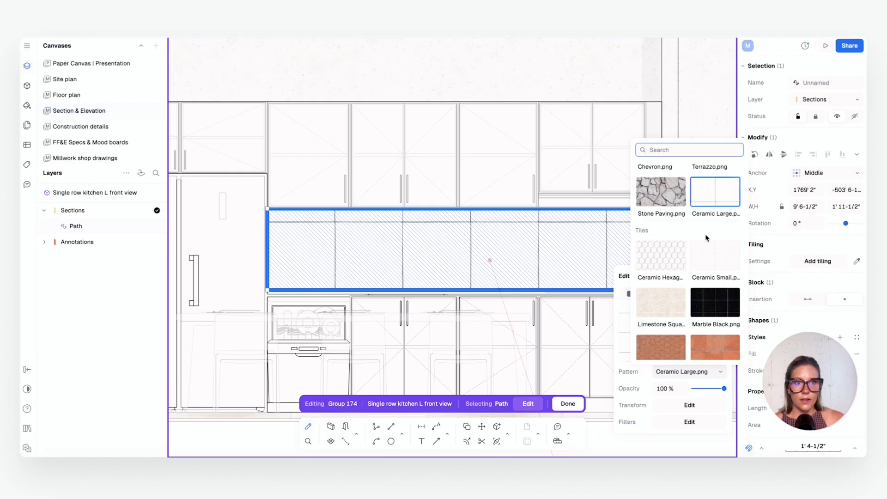
left_click(668, 255)
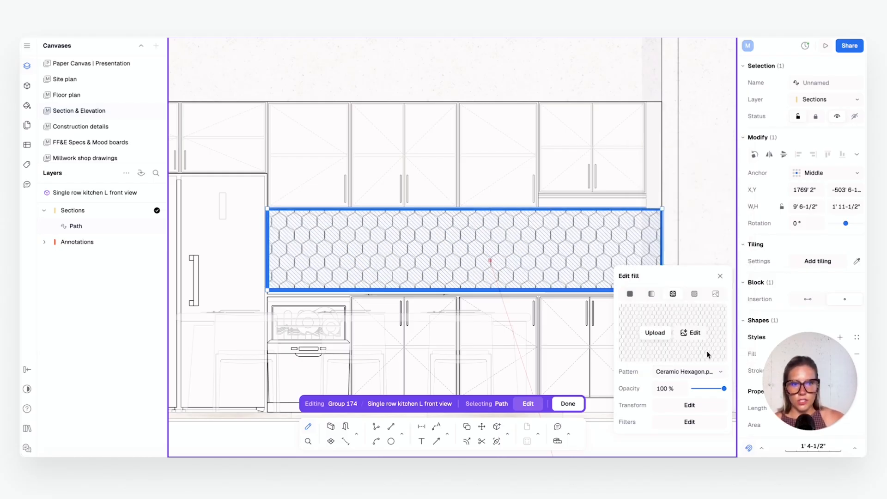
Scale the backsplash's hexagon pattern to 0.5 and remove the heavy outline from the shape.
left_click(689, 406)
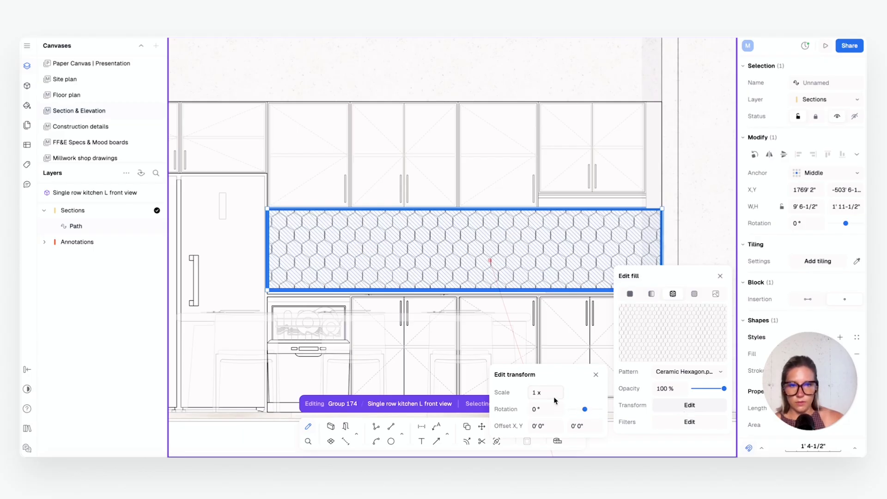
left_click(528, 392)
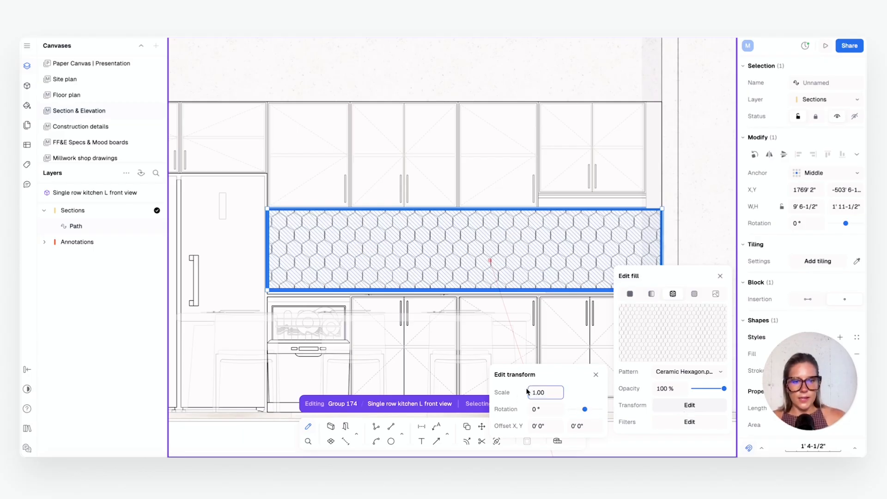
double_click(548, 392)
type("0.5")
key("Return")
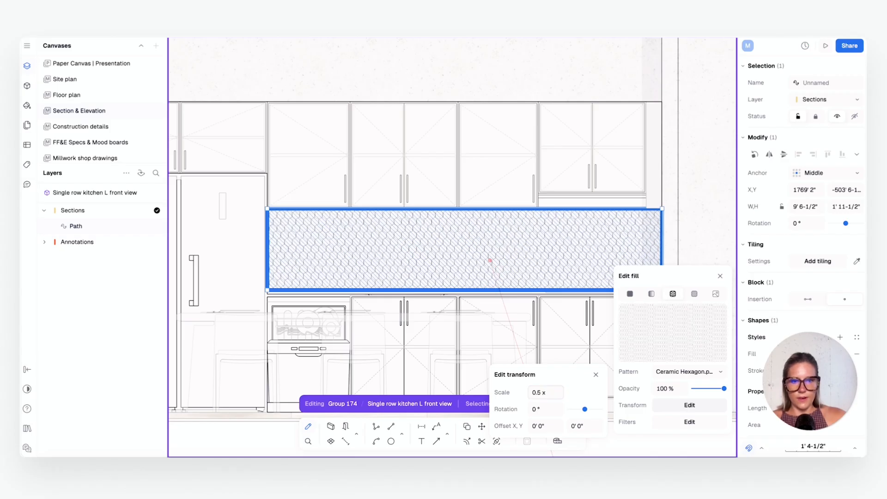
left_click(616, 300)
left_click(649, 275)
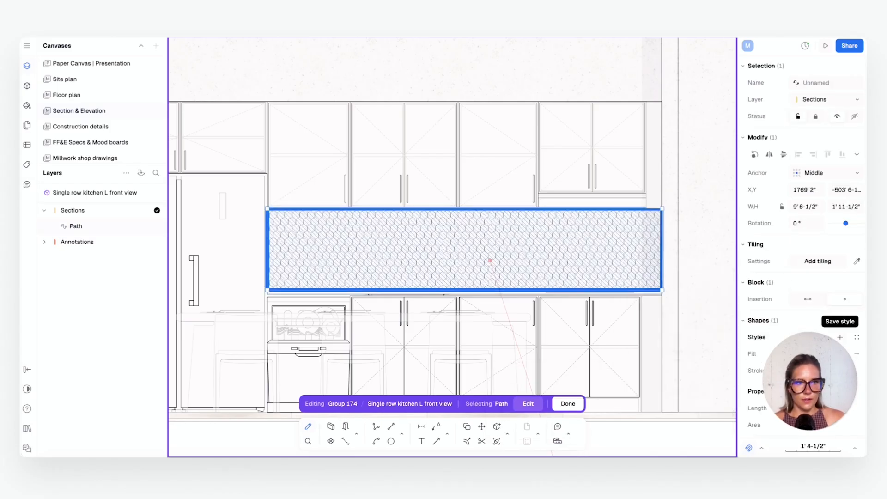
left_click(713, 310)
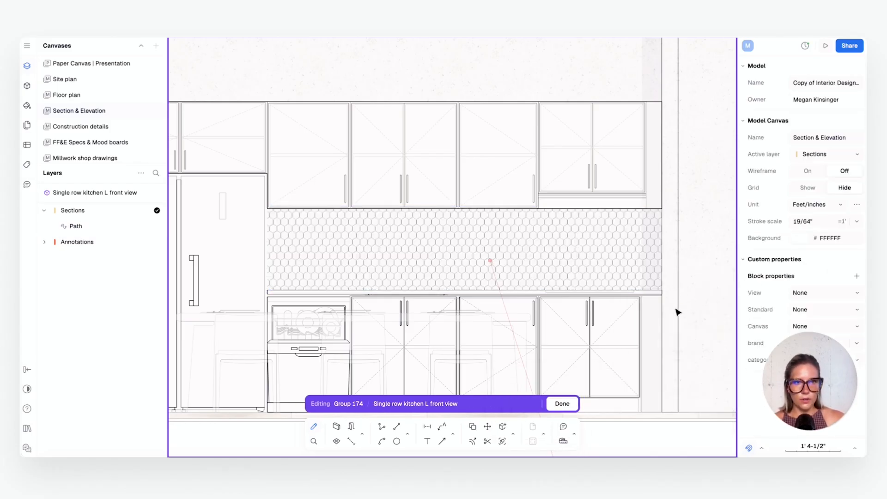
Finish editing the kitchen block and group, clear the selection, and show the whole building section and elevation.
left_click(588, 259)
key("Escape")
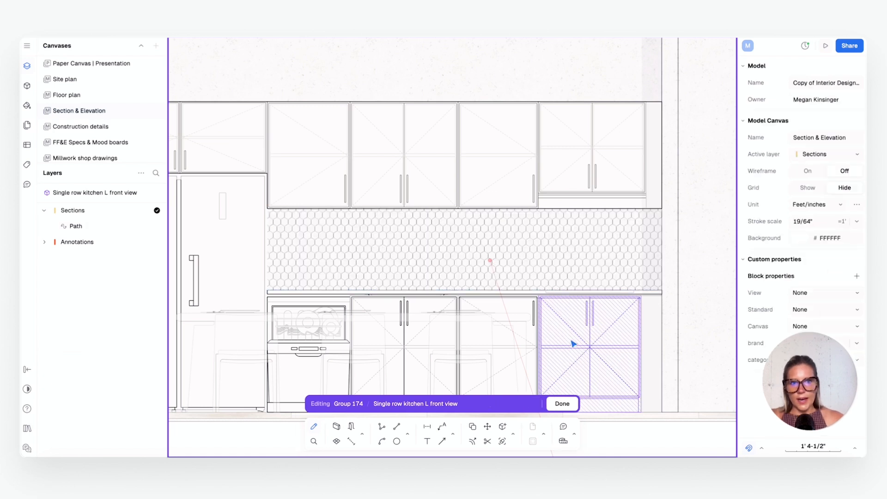
left_click(586, 267)
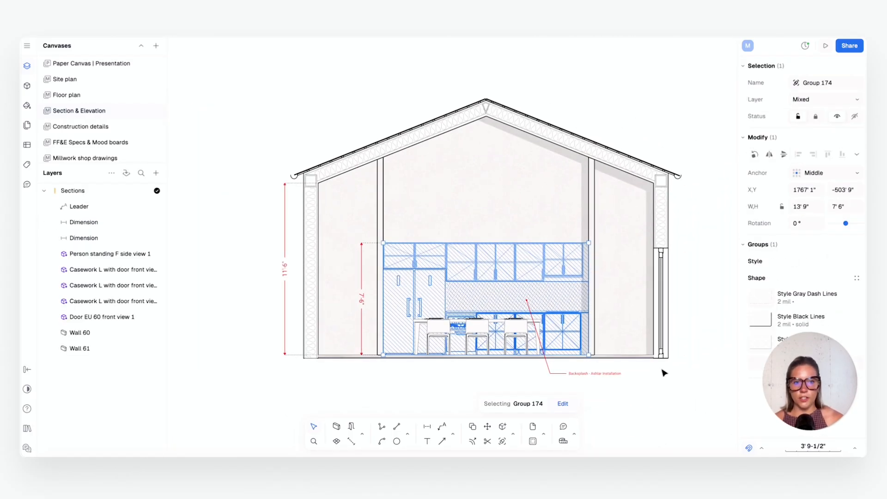
left_click(667, 368)
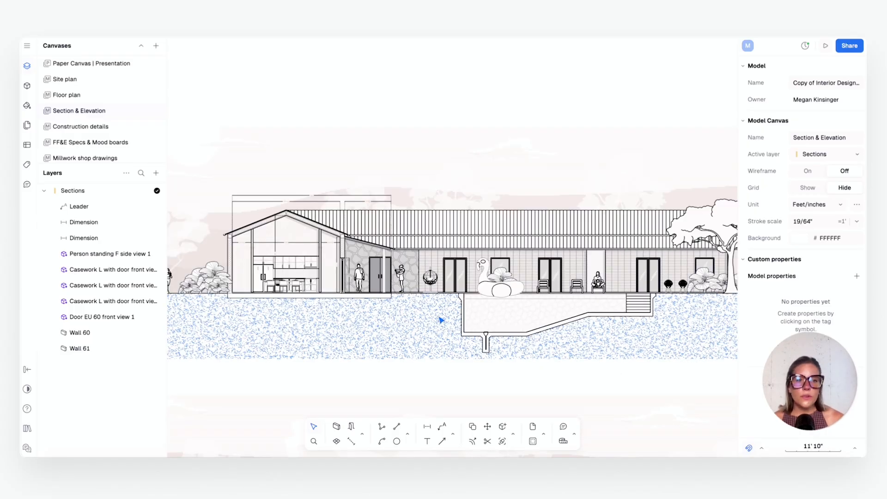
scroll(440, 318, "down", 2)
middle_click_drag(438, 316, 422, 326)
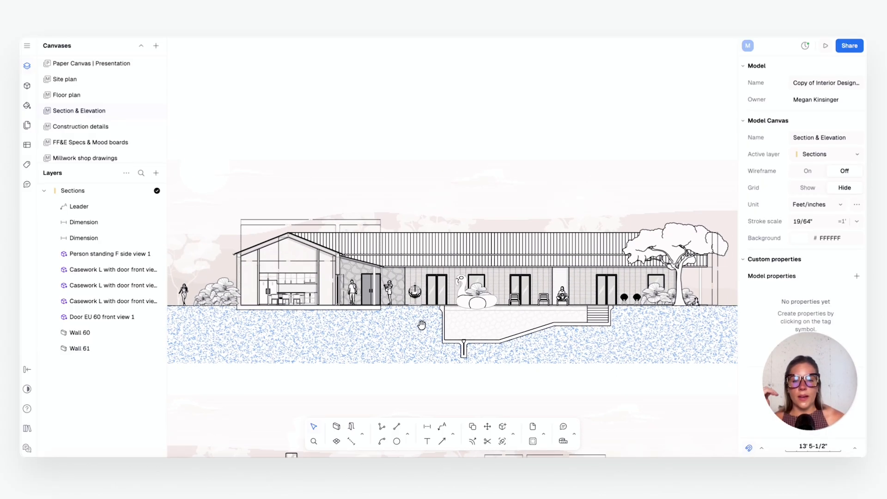
Examine the building drawing's sloped roof path, stone wall and Wall_KL brick wall by selecting each of them.
scroll(358, 324, "up", 1)
scroll(289, 291, "up", 3)
scroll(283, 296, "up", 5)
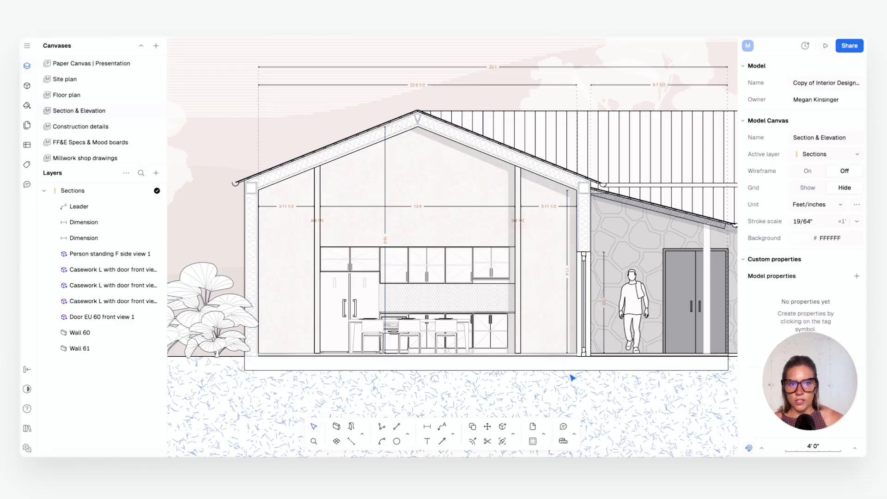
scroll(572, 376, "down", 2)
middle_click_drag(451, 342, 318, 320)
left_click(360, 240)
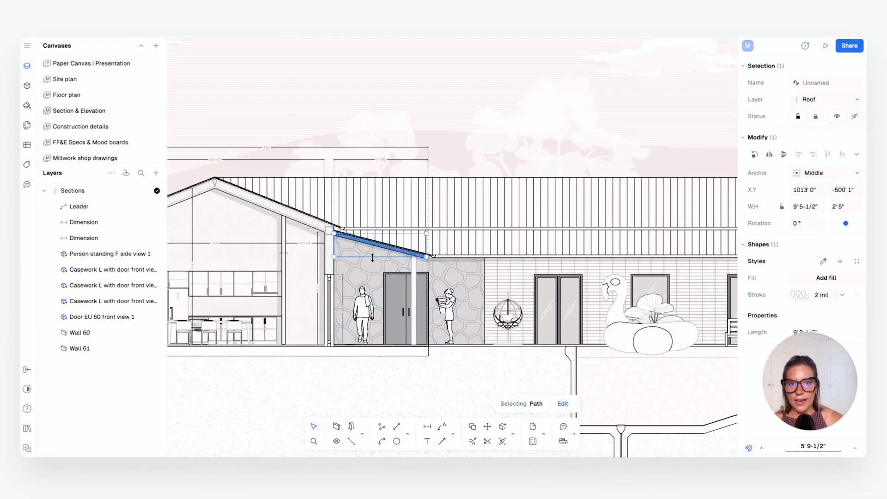
left_click(455, 273)
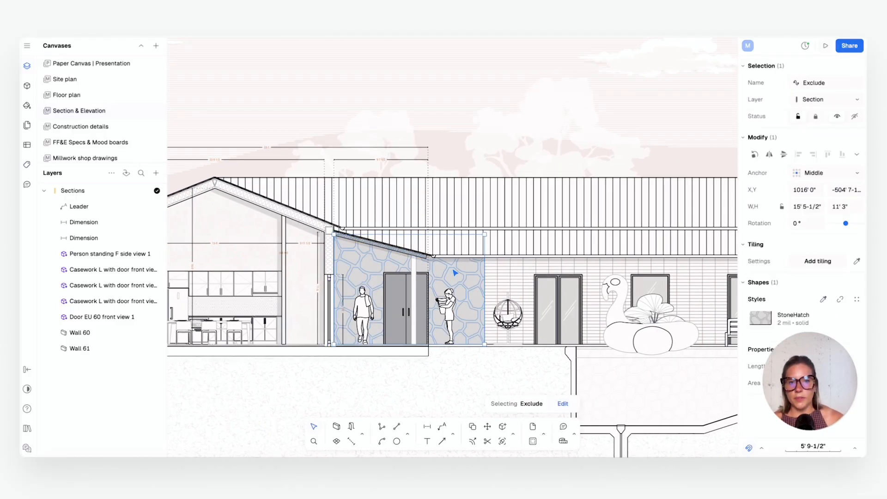
left_click(550, 277)
left_click(561, 272)
scroll(567, 263, "down", 6)
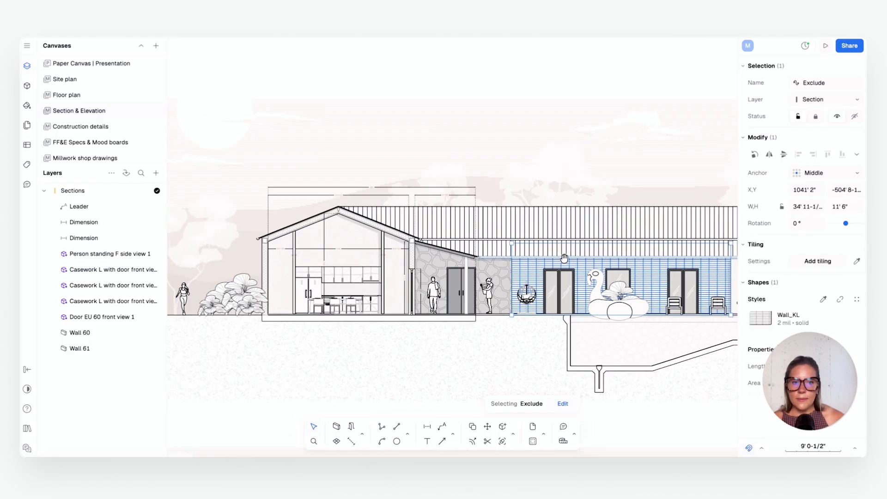
scroll(479, 264, "up", 5)
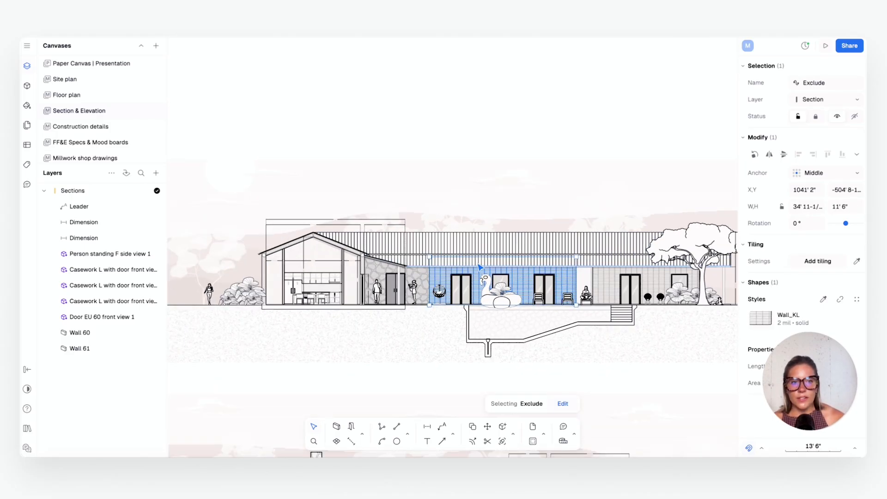
Compare the exterior elevation with the cut-through kitchen section, examining the gable room, cabinets, backsplash and dimensions.
scroll(445, 272, "down", 2)
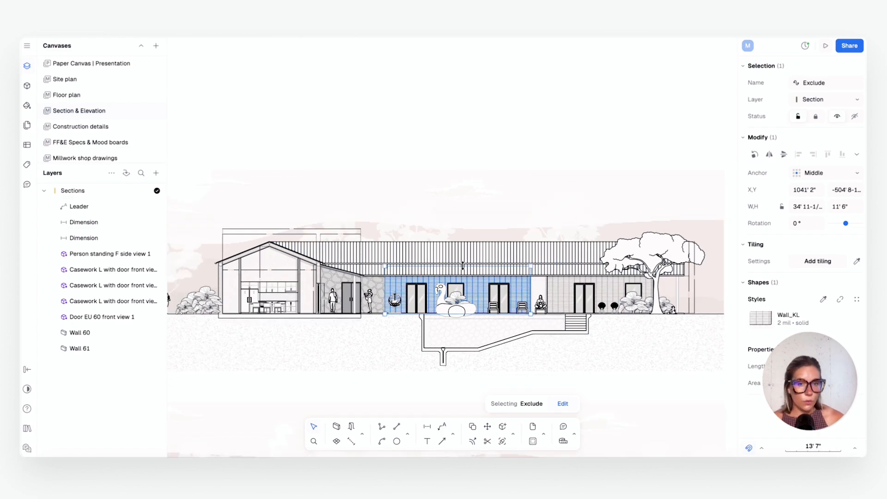
scroll(359, 251, "up", 8)
scroll(359, 251, "down", 4)
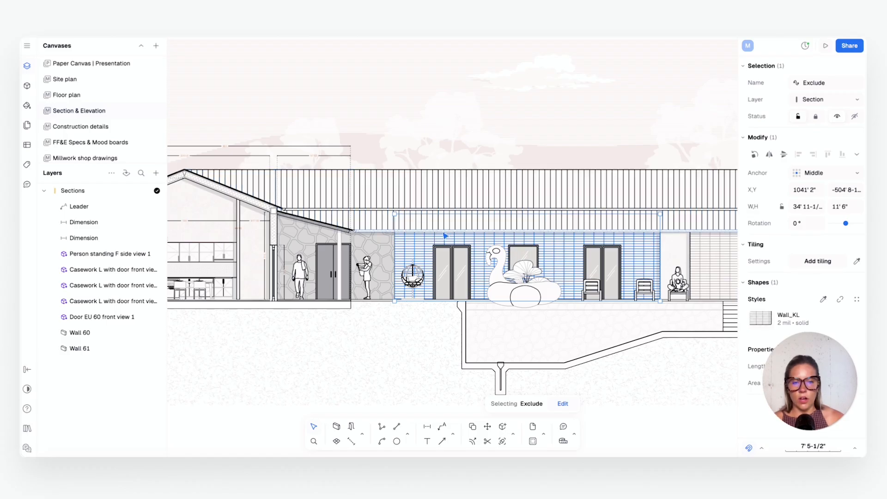
middle_click_drag(438, 252, 495, 253)
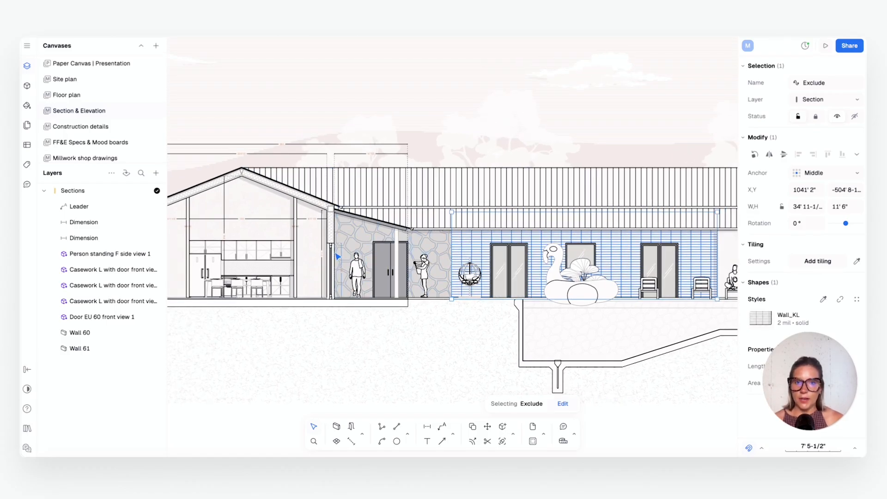
middle_click_drag(325, 252, 507, 236)
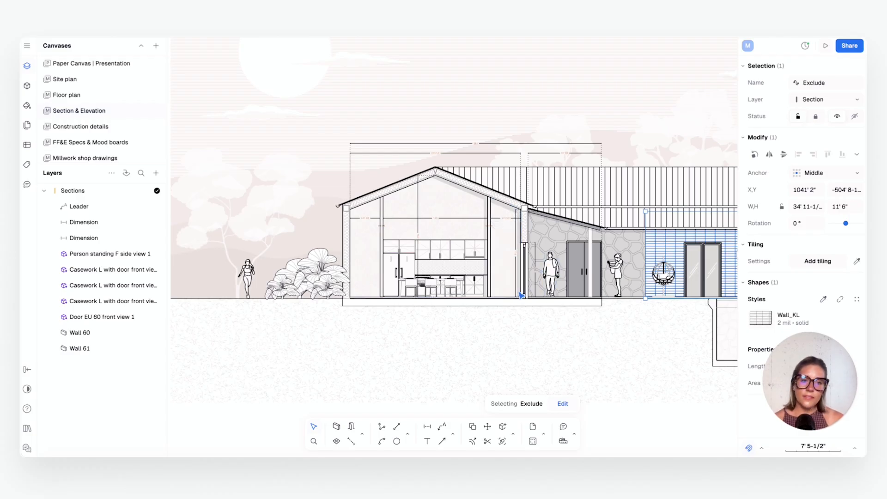
scroll(481, 261, "down", 2)
middle_click_drag(503, 267, 455, 267)
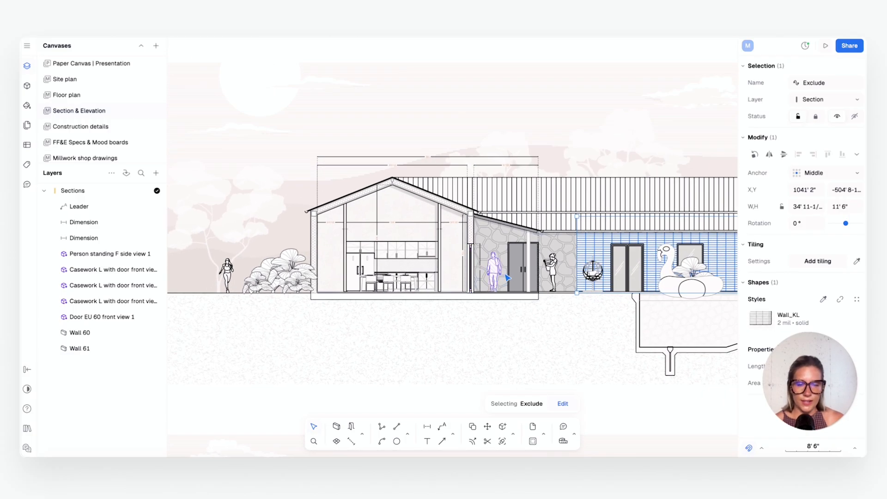
scroll(489, 269, "down", 5)
middle_click_drag(521, 278, 429, 268)
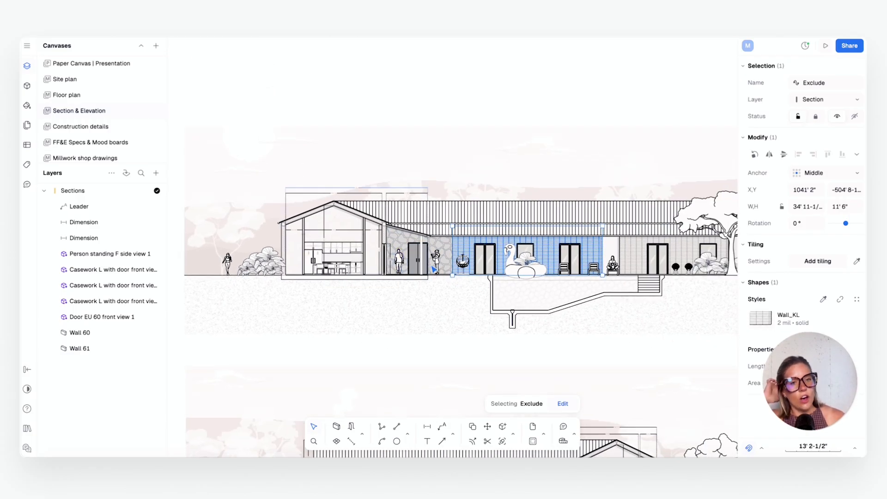
scroll(315, 240, "up", 5)
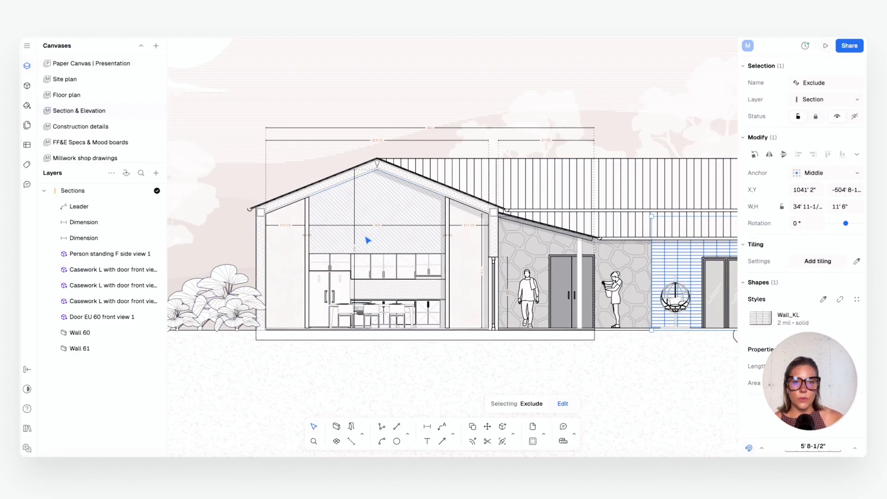
scroll(344, 237, "up", 4)
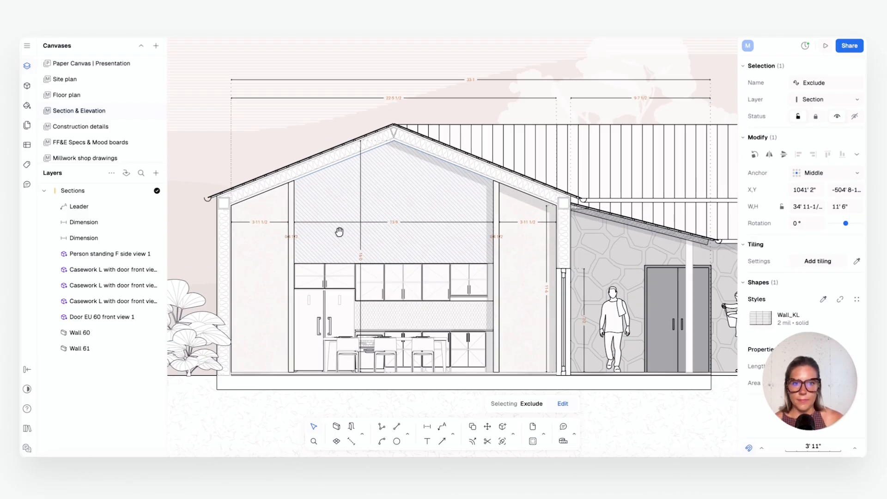
middle_click_drag(341, 230, 378, 210)
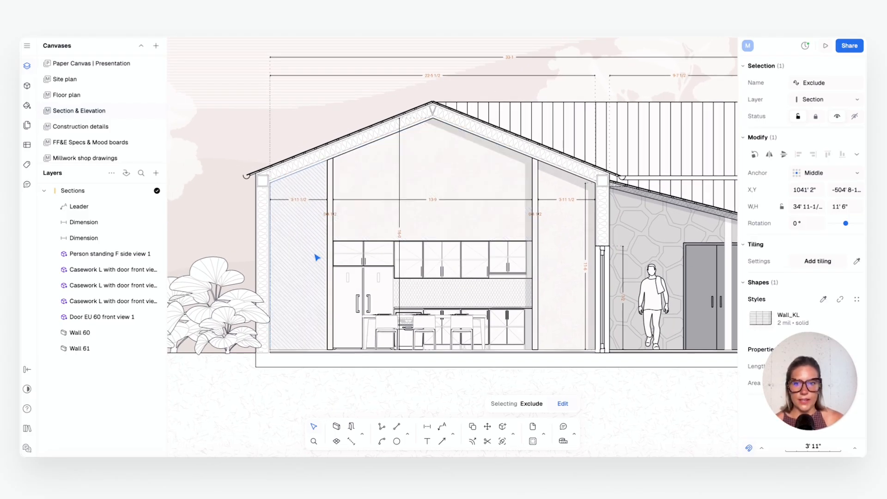
middle_click_drag(375, 302, 408, 309)
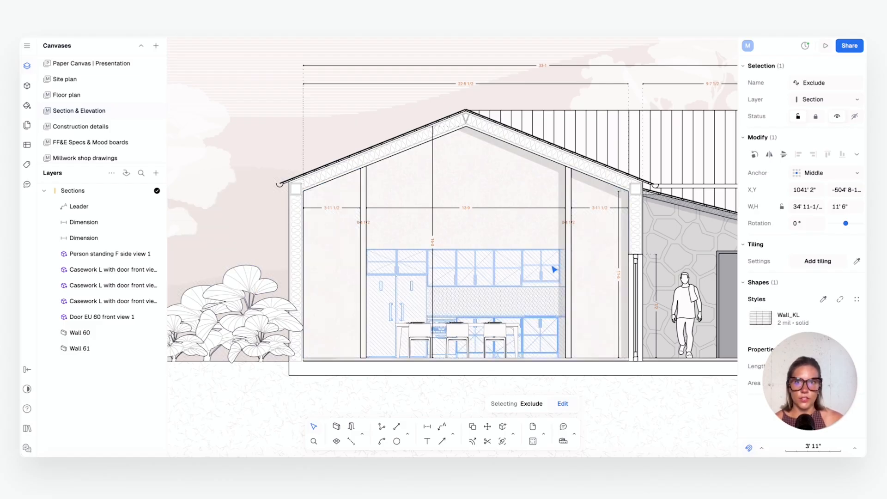
scroll(552, 272, "up", 5)
scroll(536, 237, "down", 5)
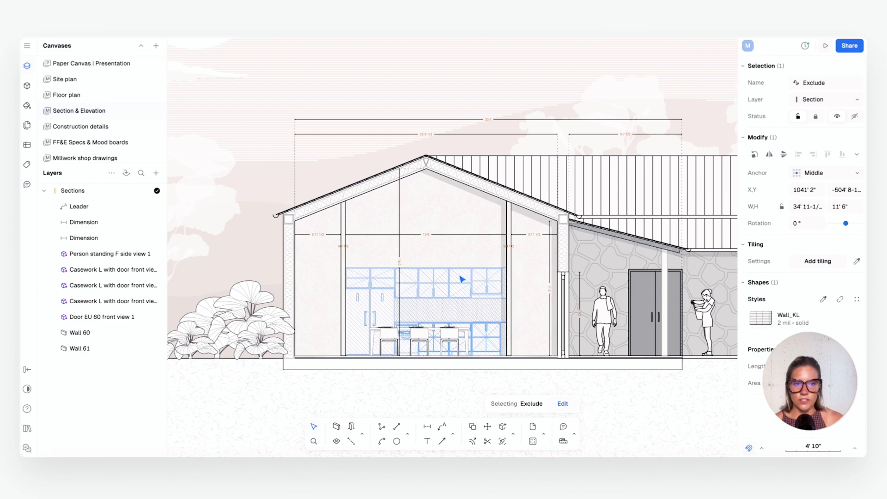
scroll(453, 279, "up", 5)
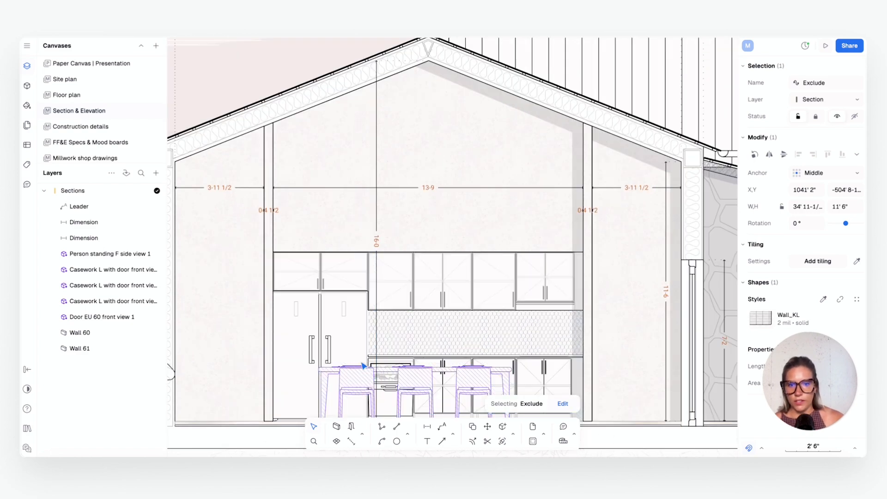
scroll(425, 291, "down", 5)
scroll(456, 278, "up", 3)
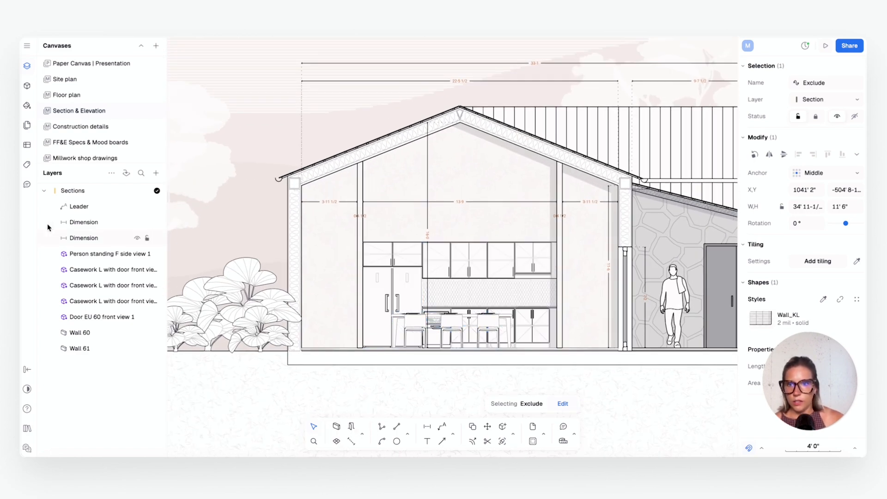
Collapse the Sections layer and create a new layer named Elevation.
left_click(44, 190)
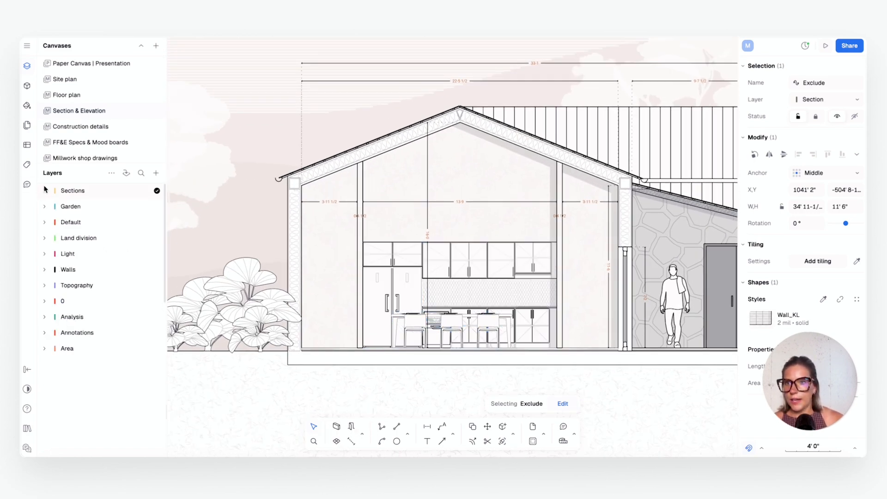
left_click(155, 173)
left_click(164, 196)
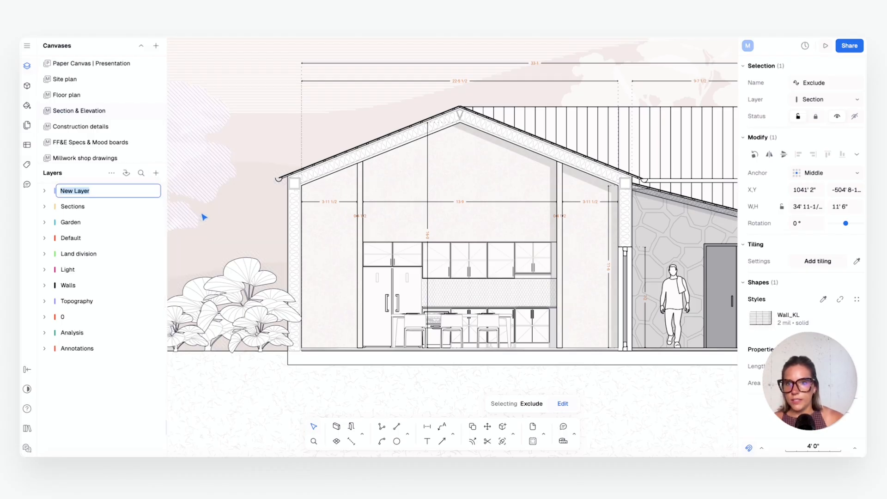
type("Elevation")
key("Return")
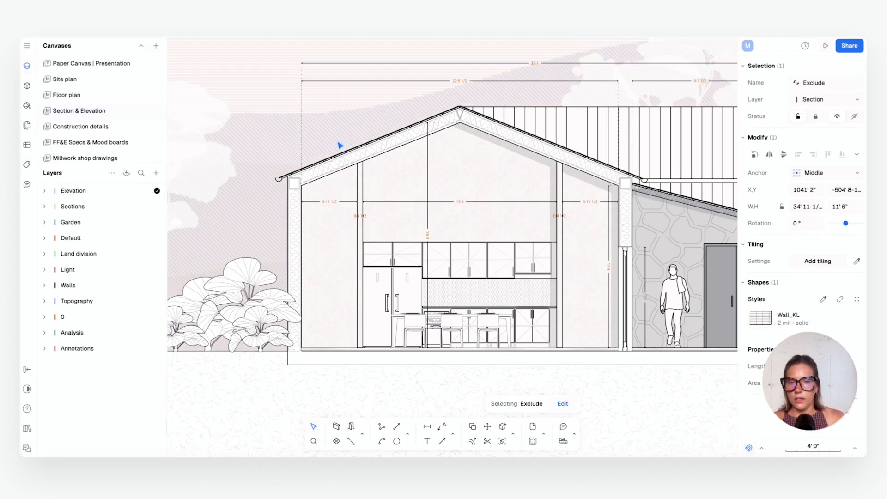
Start a path at the gable room's left ground corner, tracing up the outer wall and along the roof underside to the ridge.
left_click(382, 426)
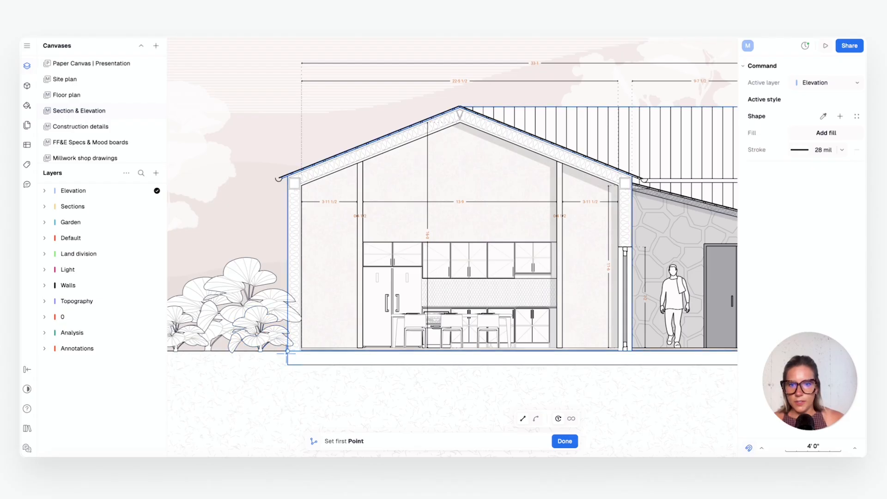
left_click(288, 351)
scroll(286, 178, "up", 5)
left_click(287, 178)
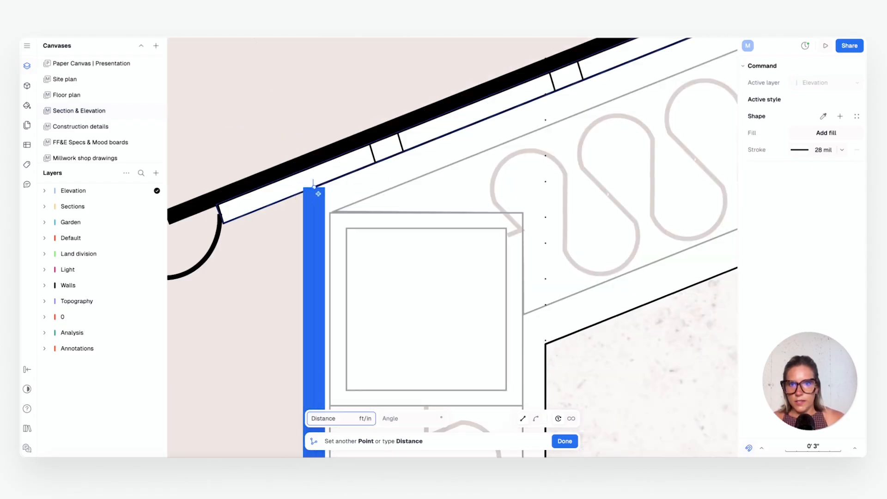
scroll(287, 178, "down", 4)
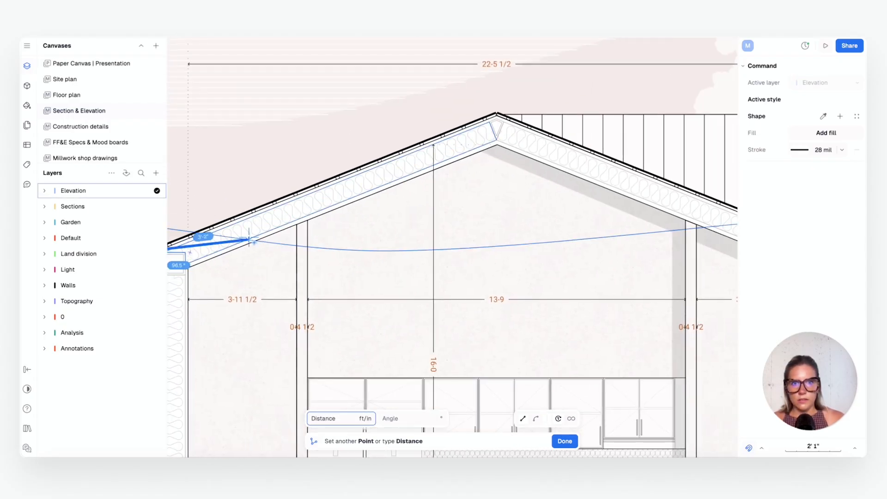
scroll(498, 121, "up", 3)
left_click(498, 119)
scroll(535, 160, "down", 5)
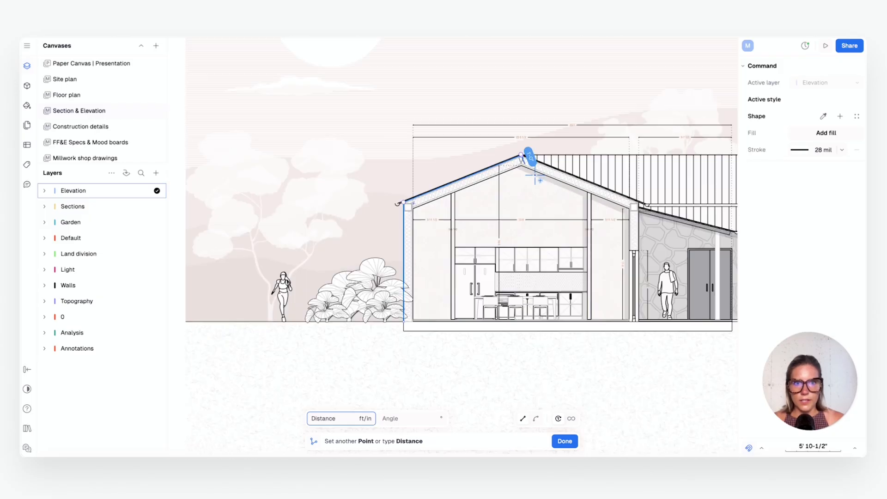
Continue the path down the right roof slope and outer wall to the ground, closing a gable outline 24' 5" by 17' 3-1/2".
middle_click_drag(654, 271, 469, 206)
scroll(480, 148, "up", 1)
scroll(430, 107, "up", 5)
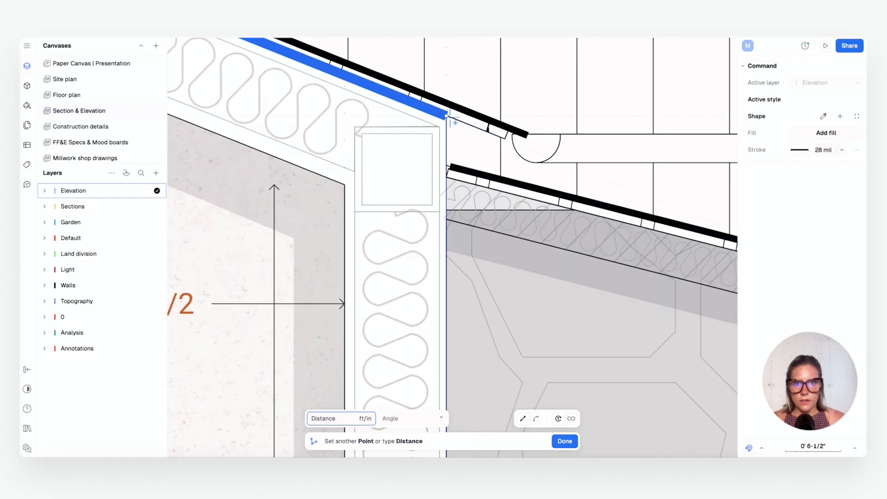
left_click(445, 121)
scroll(445, 121, "down", 5)
scroll(472, 265, "up", 5)
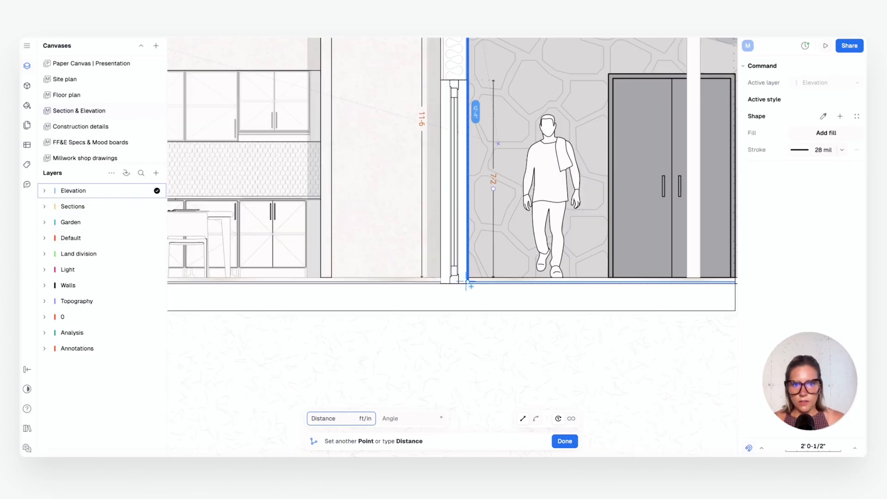
left_click(467, 281)
scroll(365, 275, "down", 5)
scroll(403, 282, "up", 5)
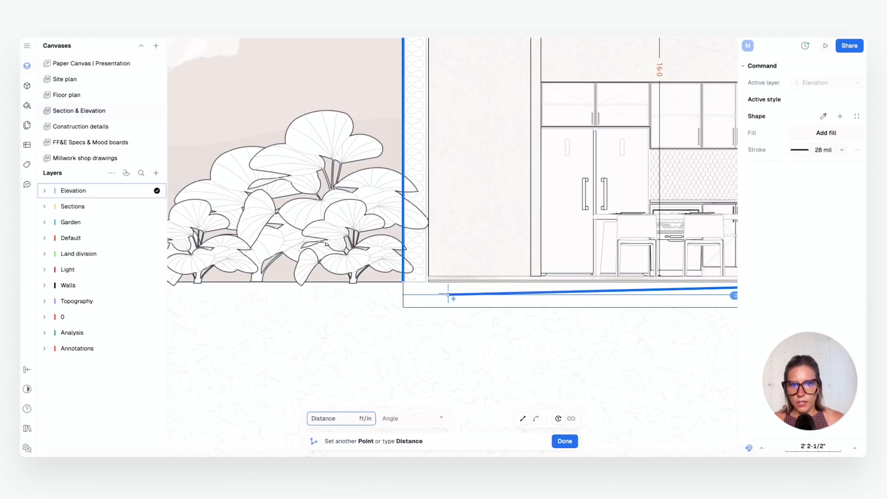
left_click(403, 282)
scroll(403, 282, "down", 5)
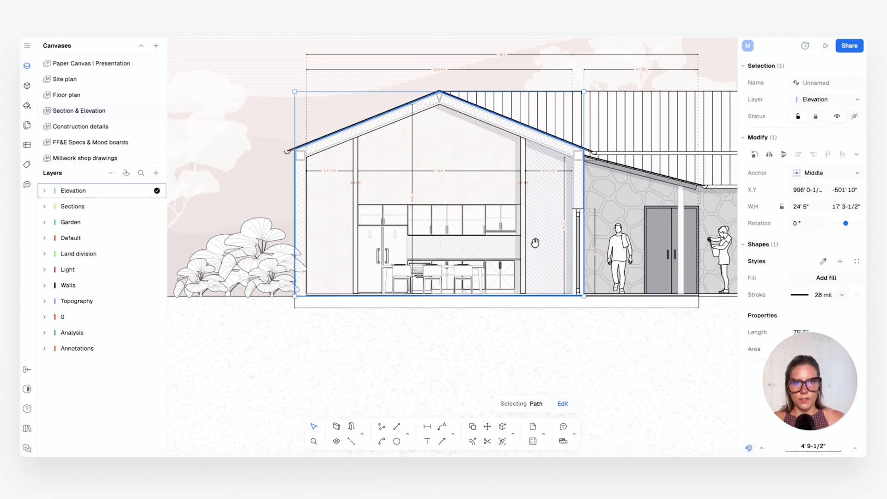
scroll(511, 240, "up", 1)
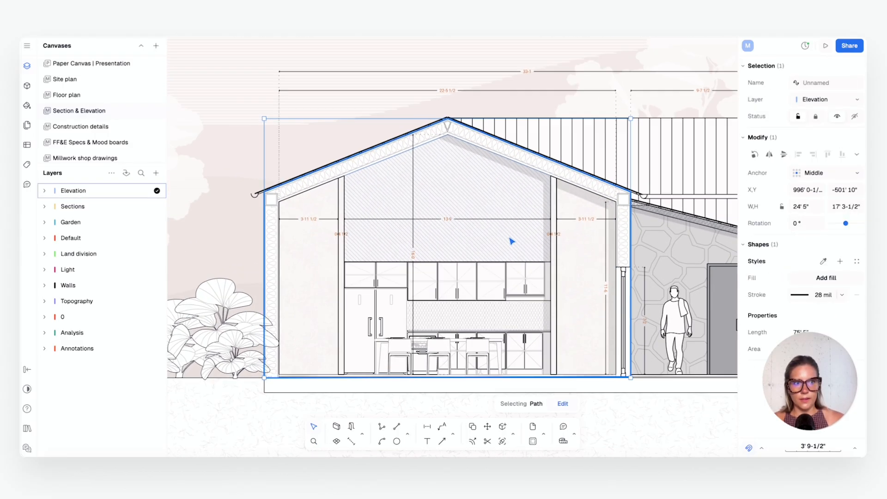
Fill the gable outline with the StoneHatch style sampled from the adjacent stone wall, and clear the selection.
left_click(805, 279)
middle_click_drag(550, 289, 273, 234)
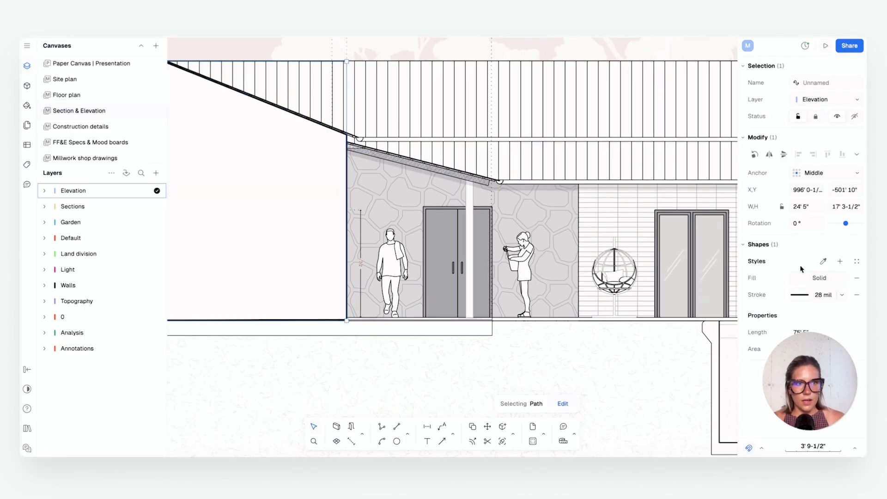
left_click(823, 261)
left_click(530, 198)
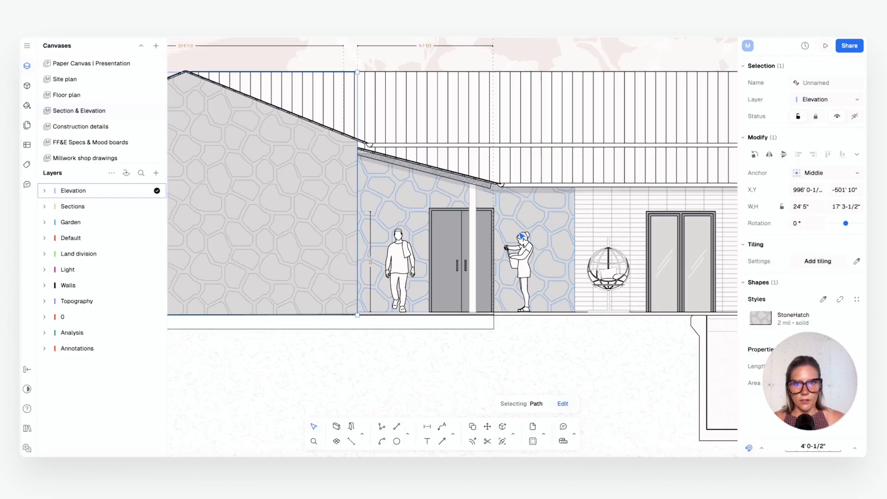
scroll(513, 240, "down", 3)
middle_click_drag(433, 257, 558, 286)
scroll(504, 308, "up", 1)
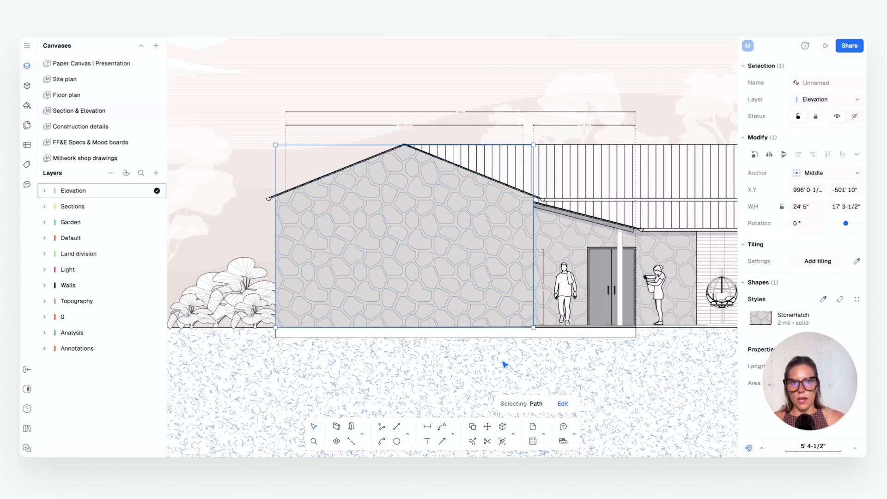
key("Escape")
scroll(505, 365, "down", 5)
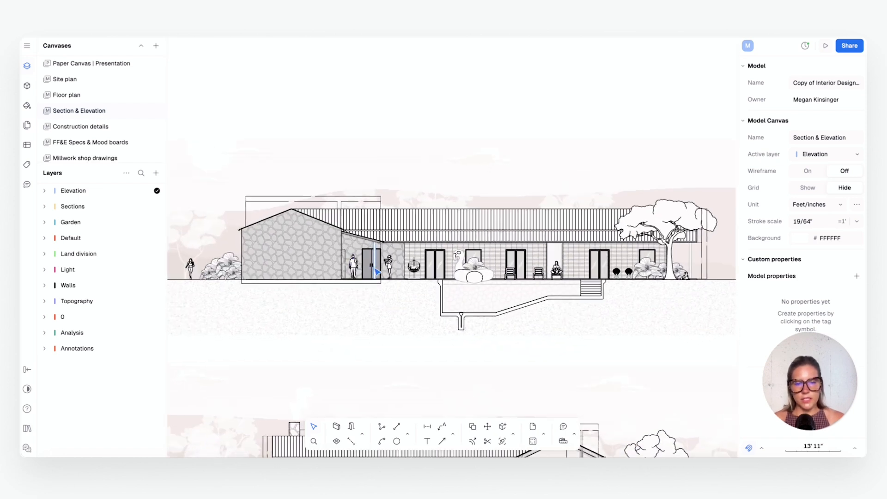
scroll(377, 272, "up", 1)
scroll(319, 277, "up", 1)
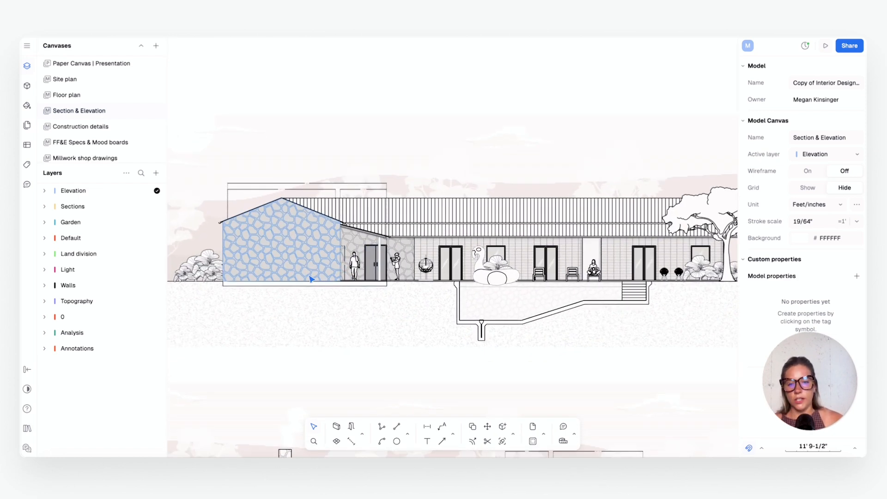
Hide the stone-hatched facade path in the Elevation layer.
scroll(311, 279, "up", 1)
left_click(303, 259)
left_click(139, 192)
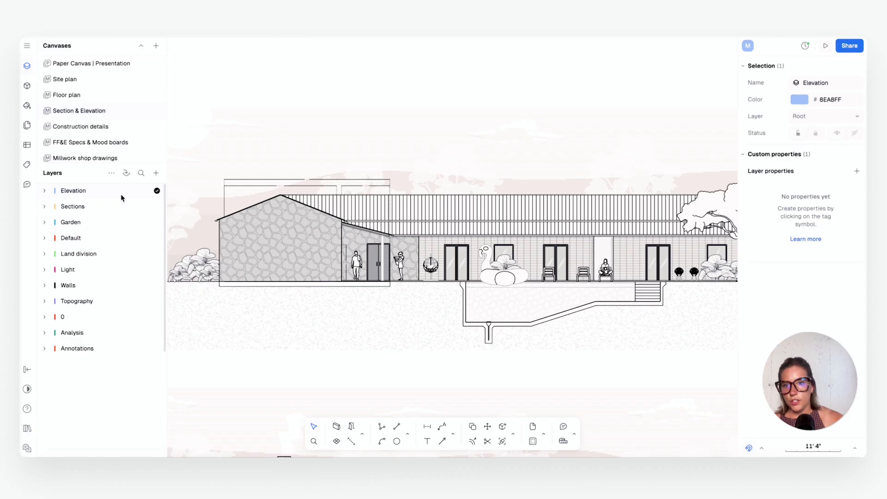
left_click(44, 191)
left_click(134, 205)
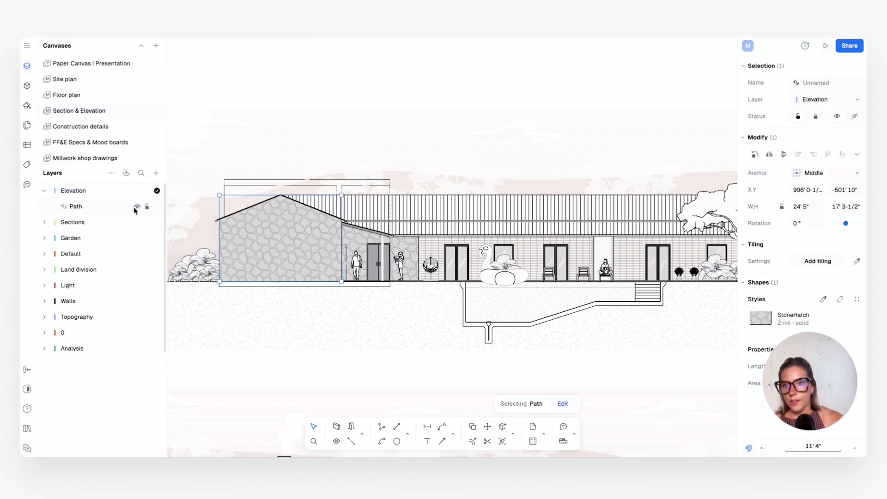
left_click(137, 207)
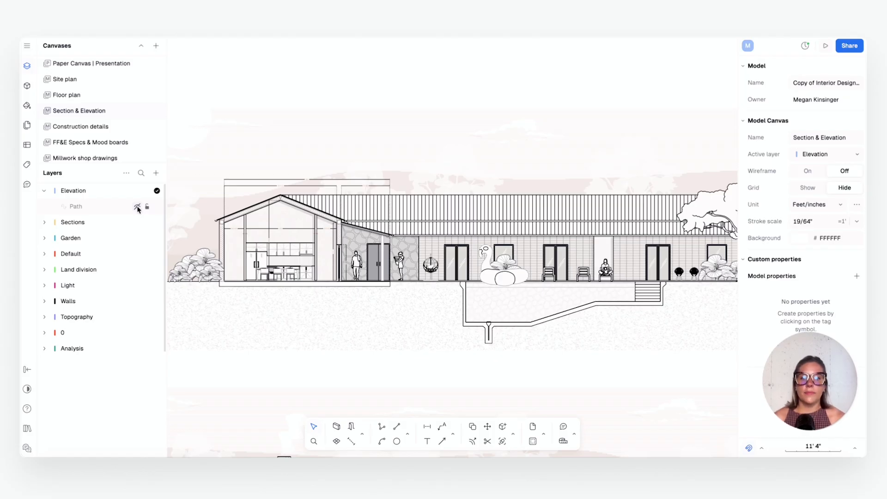
Look over the two complete building section drawings on the canvas.
scroll(407, 194, "down", 5)
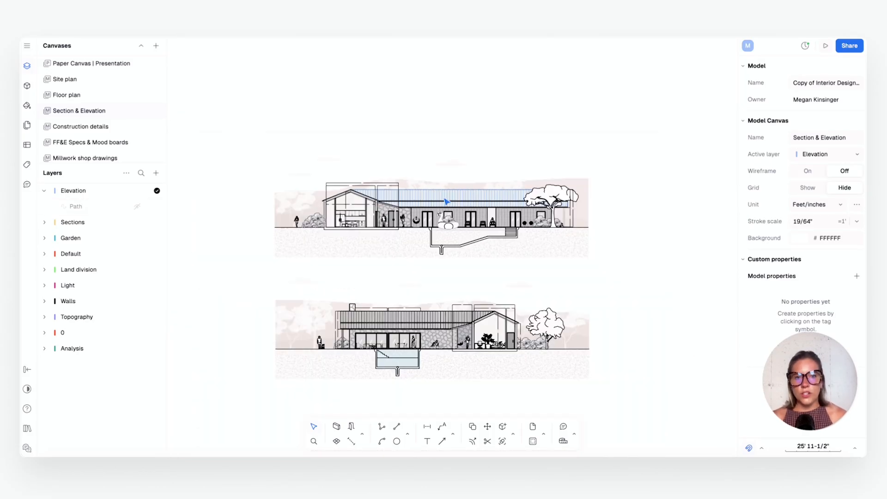
scroll(443, 213, "up", 1)
left_click_drag(637, 280, 243, 96)
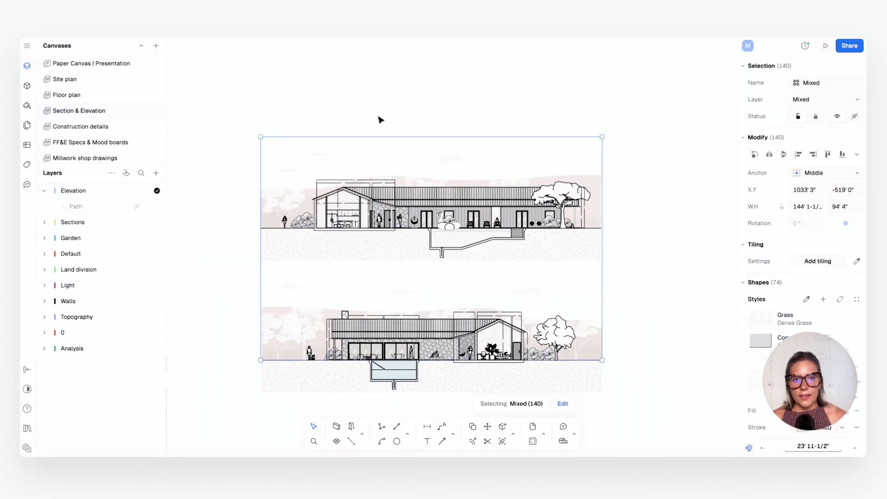
left_click(392, 107)
left_click_drag(244, 139, 602, 283)
left_click(638, 280)
scroll(601, 277, "down", 1)
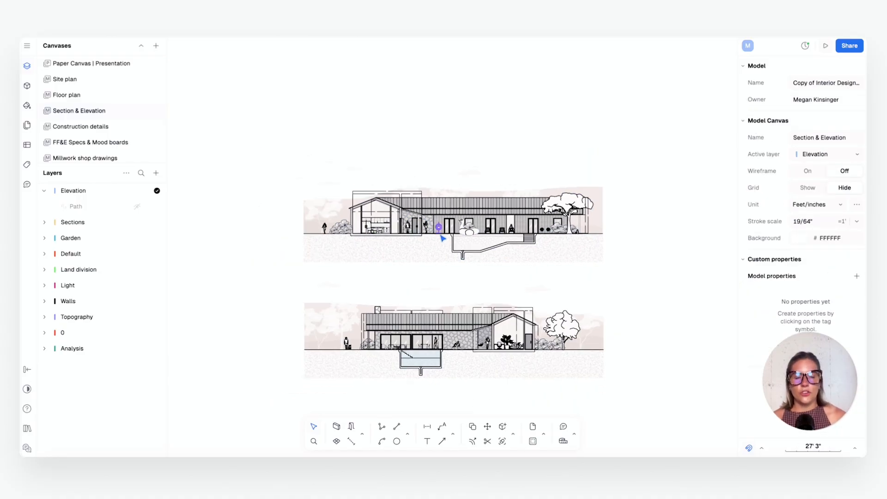
Examine the two finished elevation drawings and their StoneHatch gable facade, and compare them with the sections.
middle_click_drag(360, 253, 661, 253)
middle_click_drag(415, 251, 590, 240)
scroll(513, 226, "up", 1)
scroll(503, 223, "up", 3)
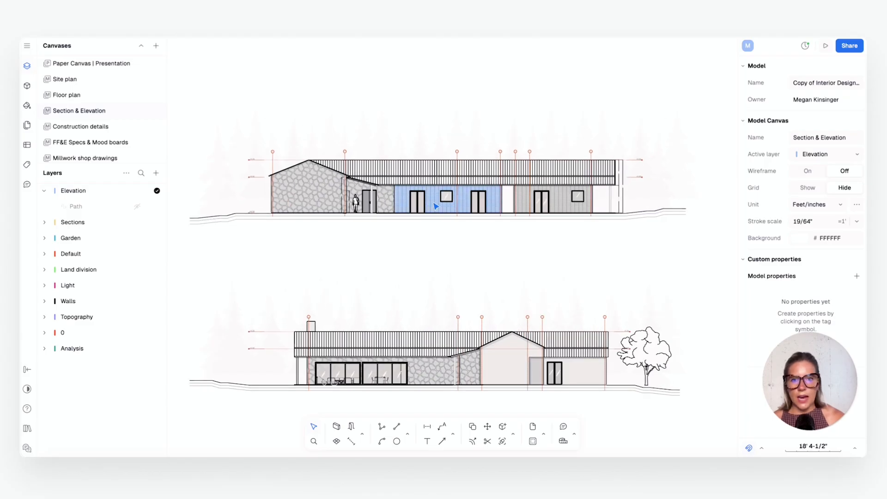
scroll(297, 182, "up", 5)
left_click(301, 181)
scroll(367, 231, "down", 6)
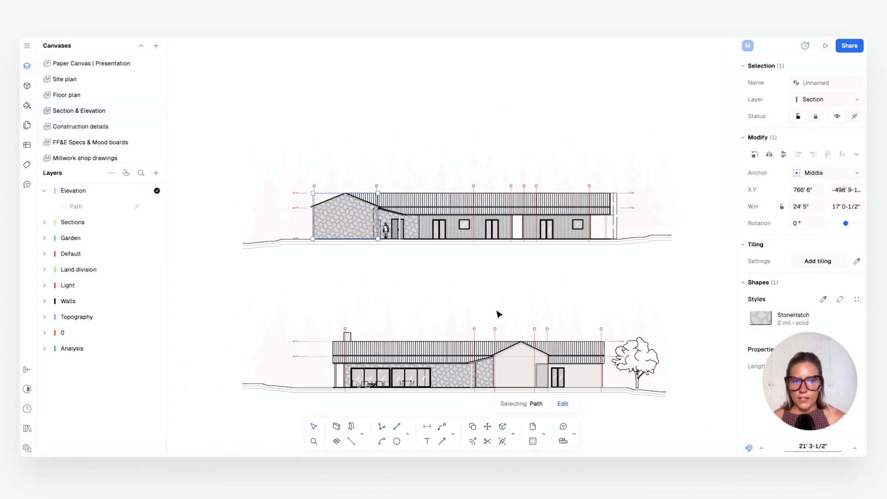
scroll(497, 311, "up", 3)
middle_click_drag(502, 299, 499, 278)
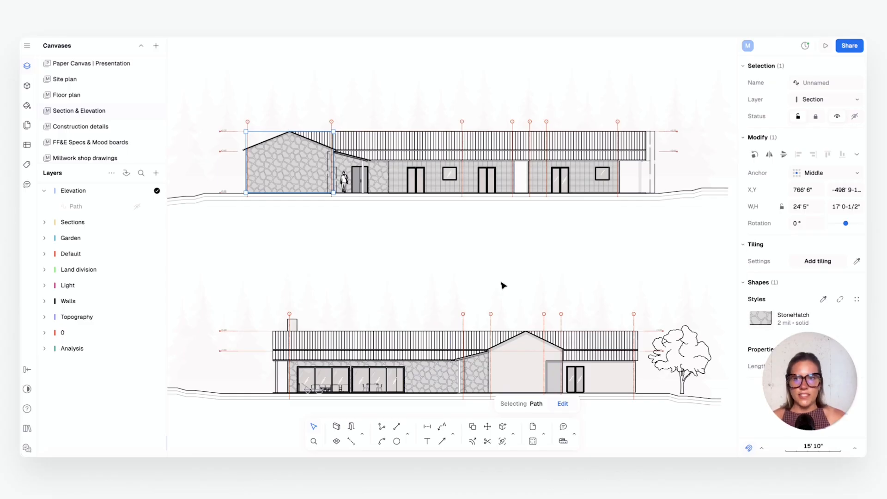
key("Escape")
scroll(407, 240, "down", 5)
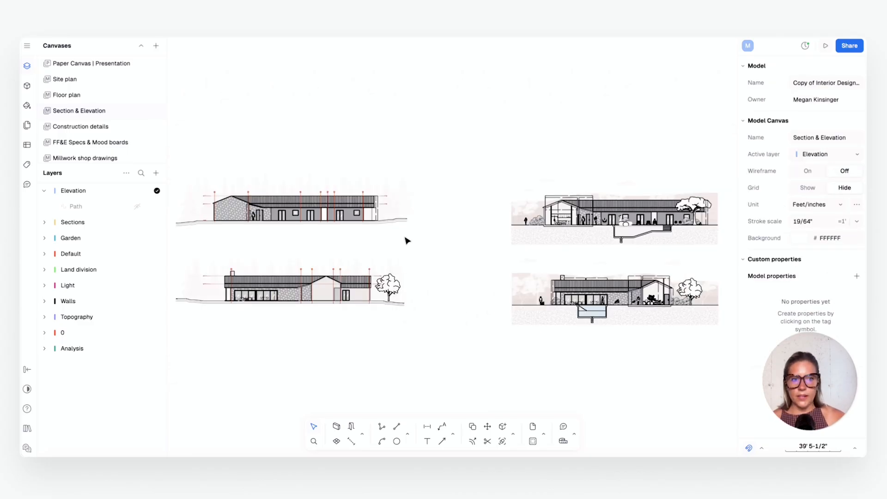
mouse_move(406, 239)
middle_mouse_down()
mouse_move(412, 231)
mouse_move(410, 246)
middle_mouse_up()
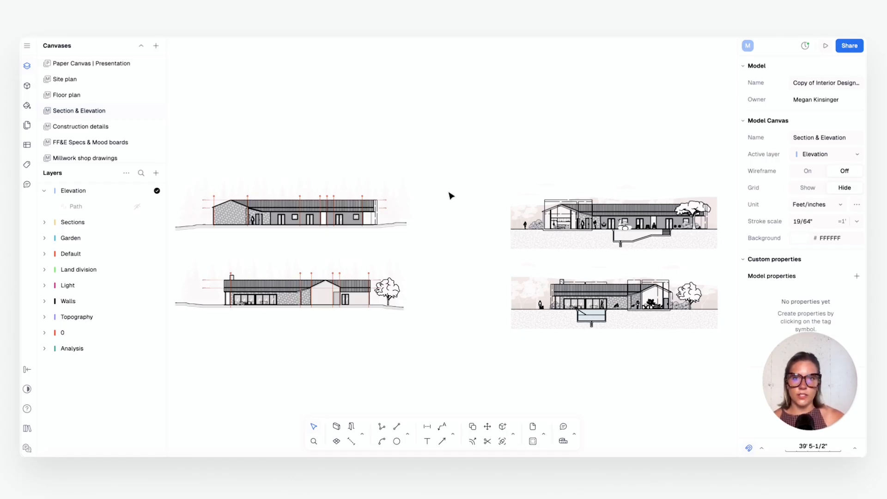
Open the Paper Canvas | Presentation canvas, review its laid-out sheets, and find the free space beneath page 17.
left_click(97, 65)
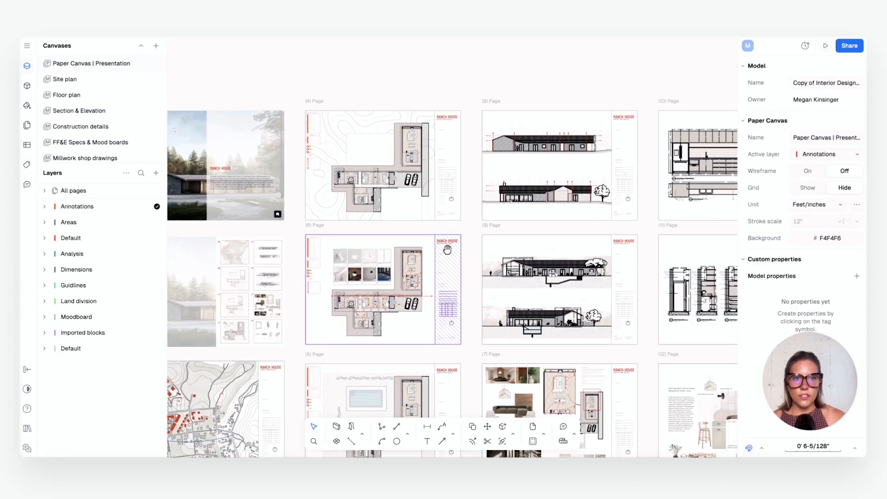
middle_click_drag(448, 249, 389, 277)
scroll(474, 229, "up", 3)
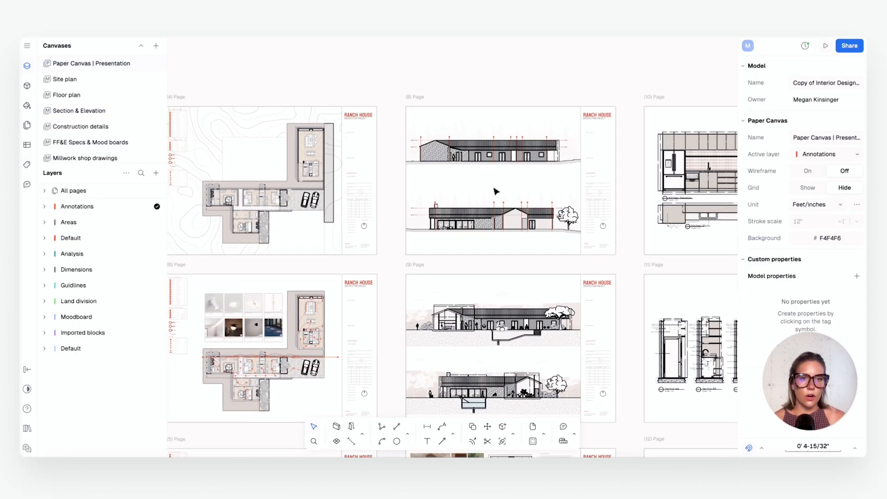
scroll(493, 185, "up", 2)
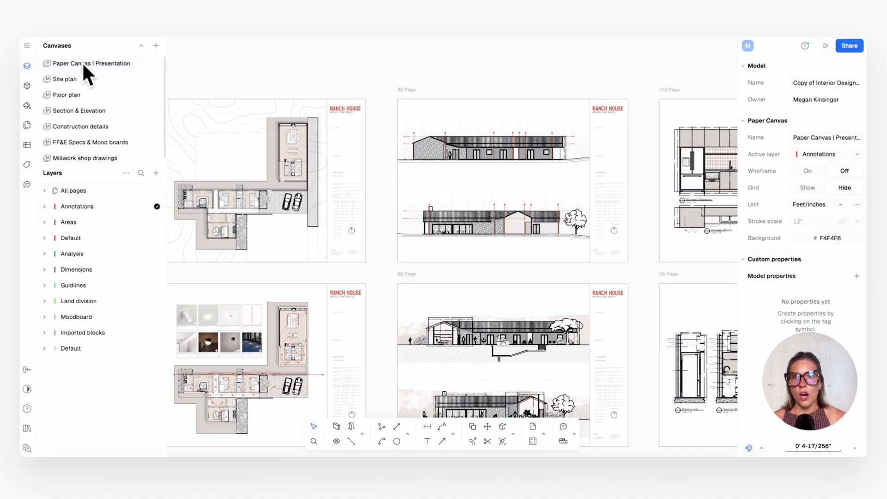
scroll(417, 271, "down", 5)
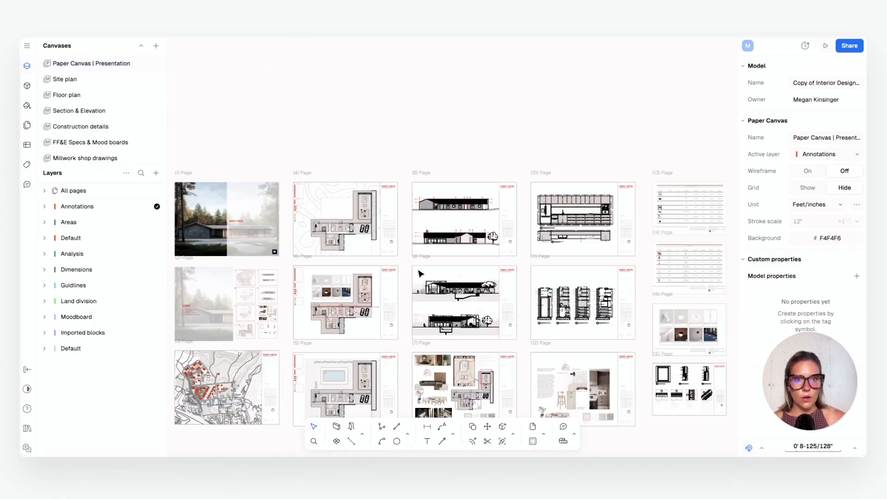
scroll(388, 214, "up", 5)
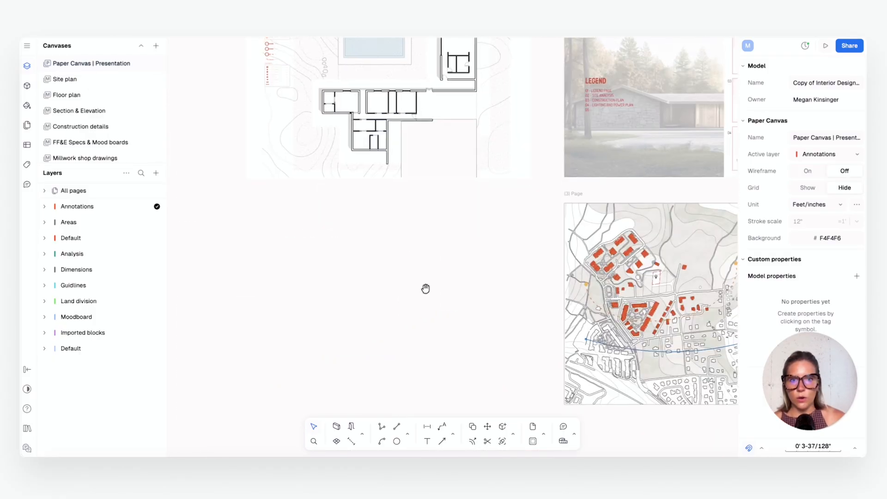
scroll(437, 257, "down", 2)
middle_click_drag(426, 292, 458, 310)
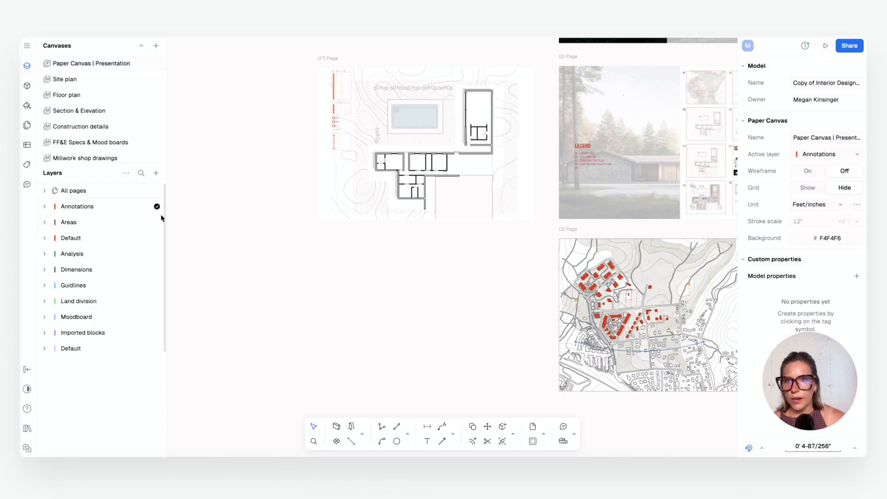
Add a new landscape page in the empty space beneath page 17 and set its format to A3.
left_click(157, 173)
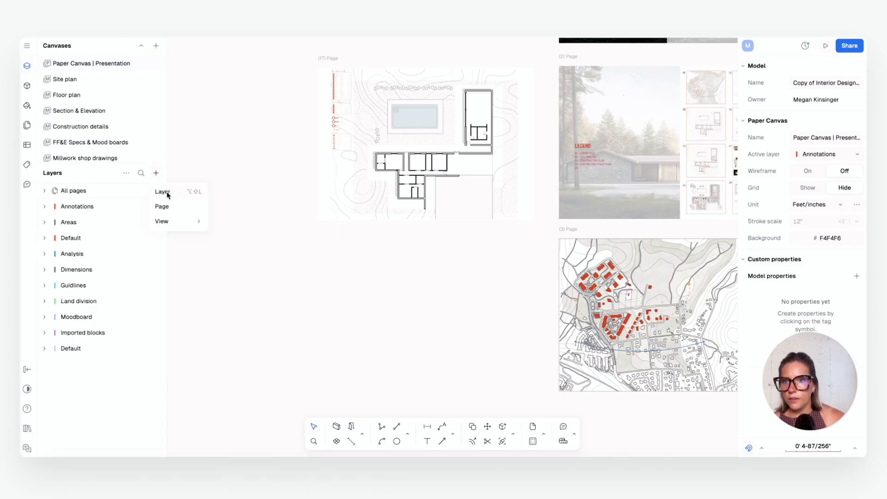
left_click(163, 207)
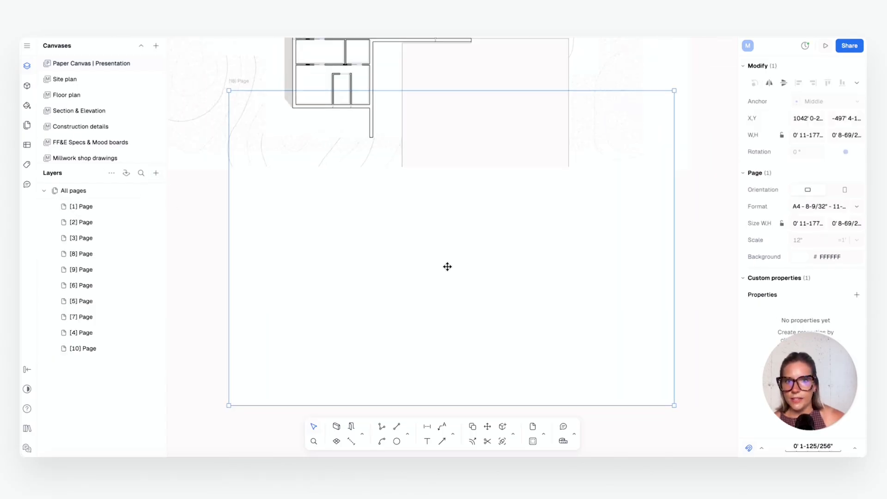
left_click(523, 270)
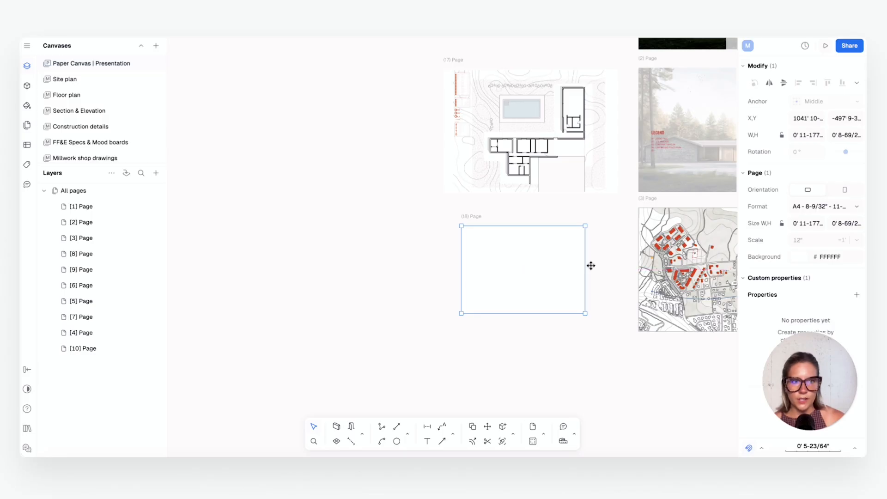
left_click(839, 207)
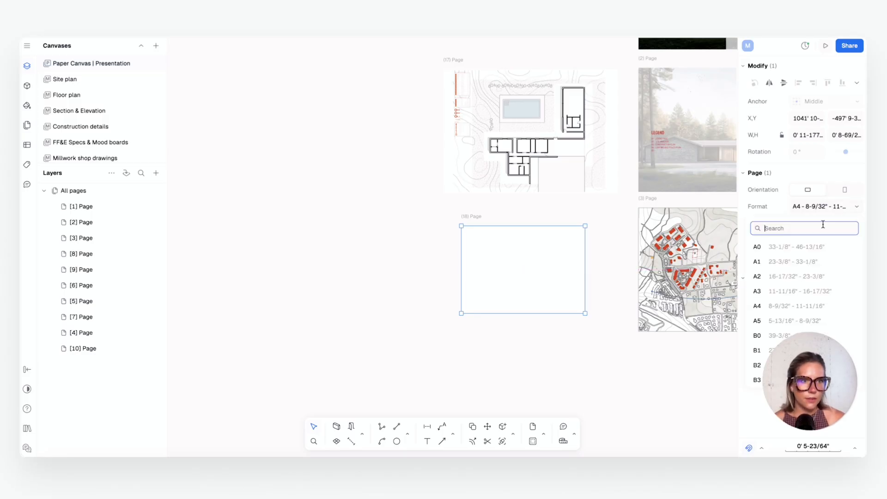
left_click(770, 292)
left_click(602, 386)
scroll(589, 241, "up", 2)
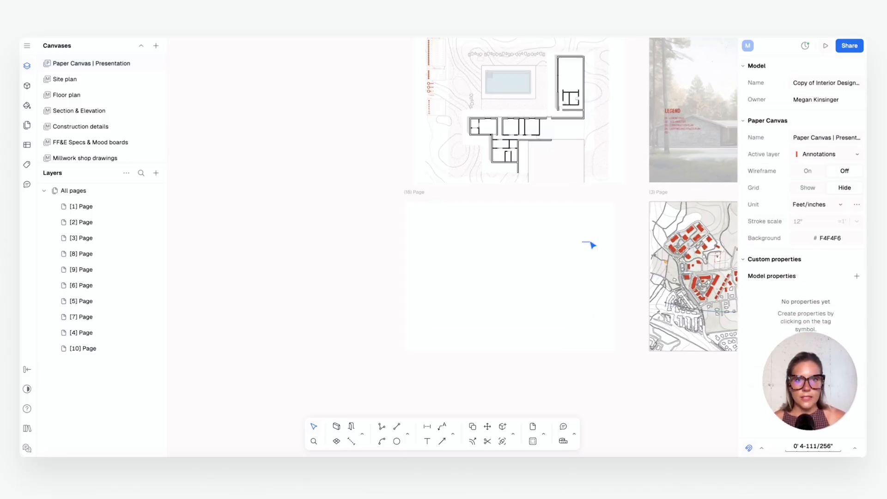
Align the new A3 page with page 17 above it and with page 3 beside it, and clear the selection.
left_click(609, 227)
left_click_drag(614, 228, 596, 243)
key("ctrl+z")
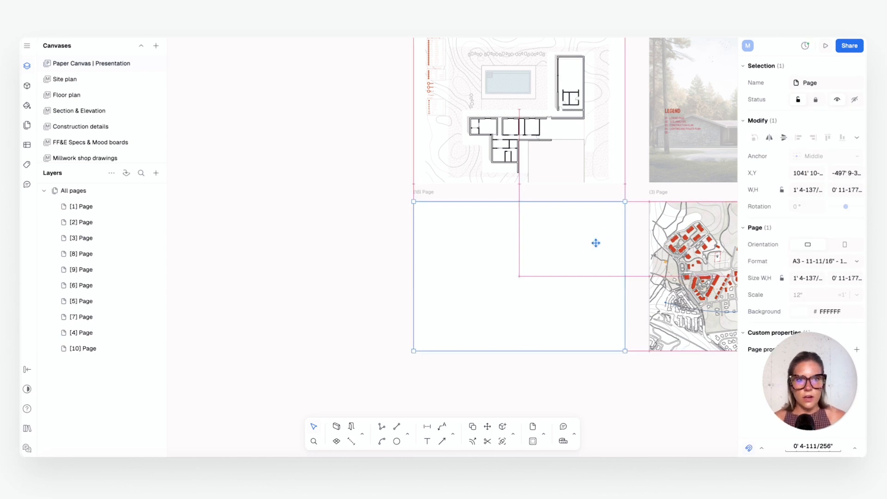
middle_click_drag(596, 265, 550, 237)
scroll(551, 238, "up", 2)
scroll(449, 240, "up", 1)
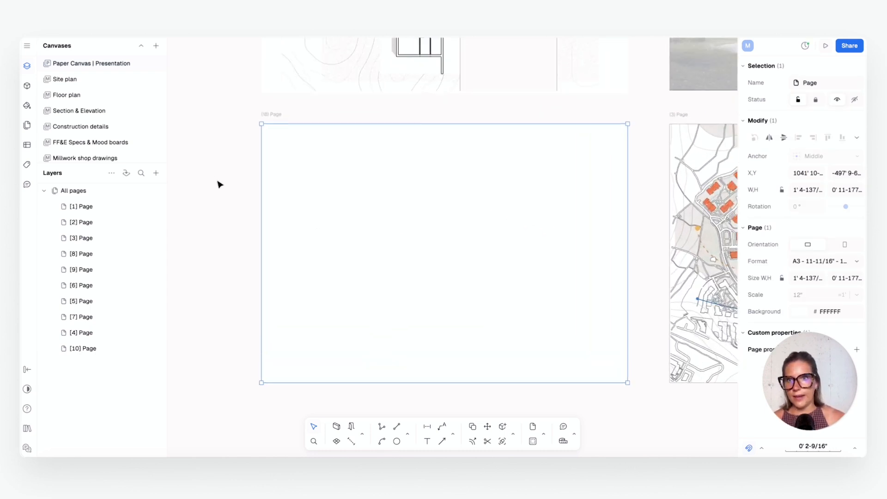
left_click(209, 165)
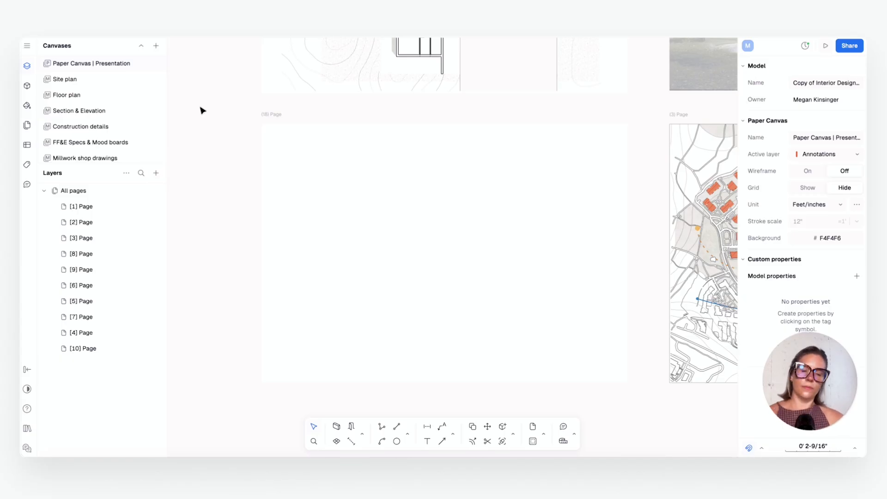
Insert a view of the Section & Elevation canvas and shift it so the section drawings lie over the new page.
left_click(154, 174)
mouse_move(159, 223)
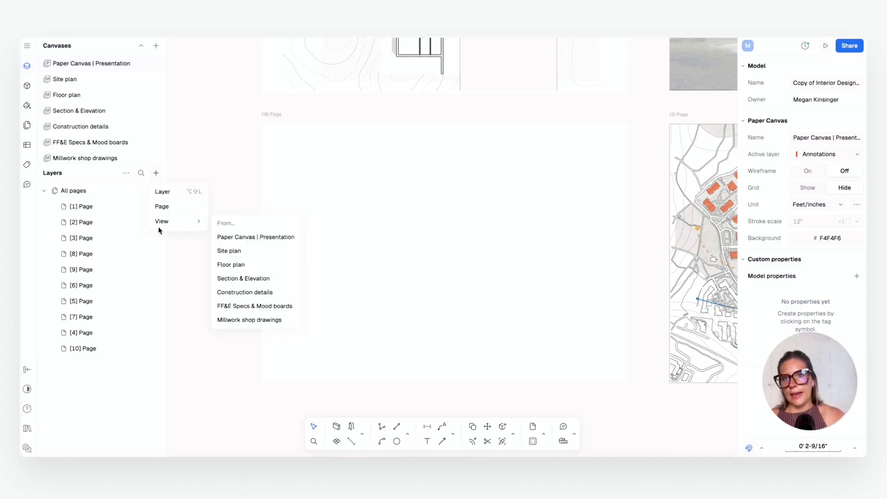
left_click(253, 278)
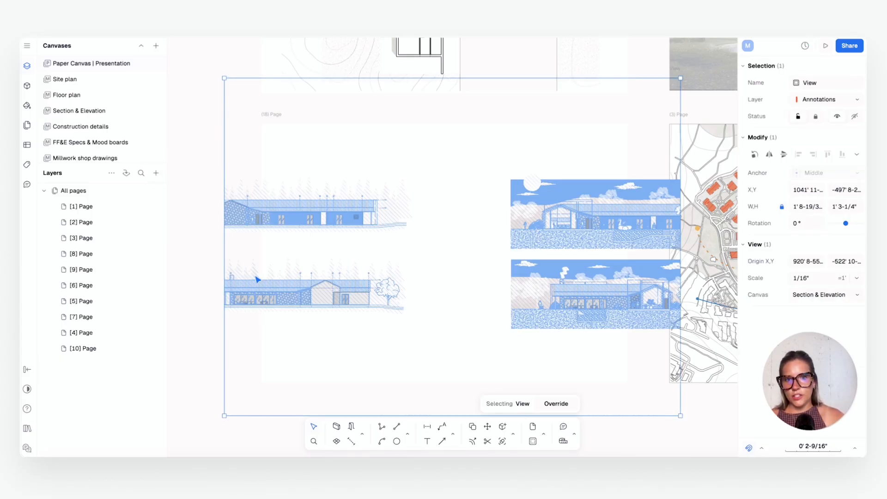
left_click_drag(400, 253, 275, 237)
scroll(299, 228, "down", 1)
middle_click_drag(298, 228, 391, 214)
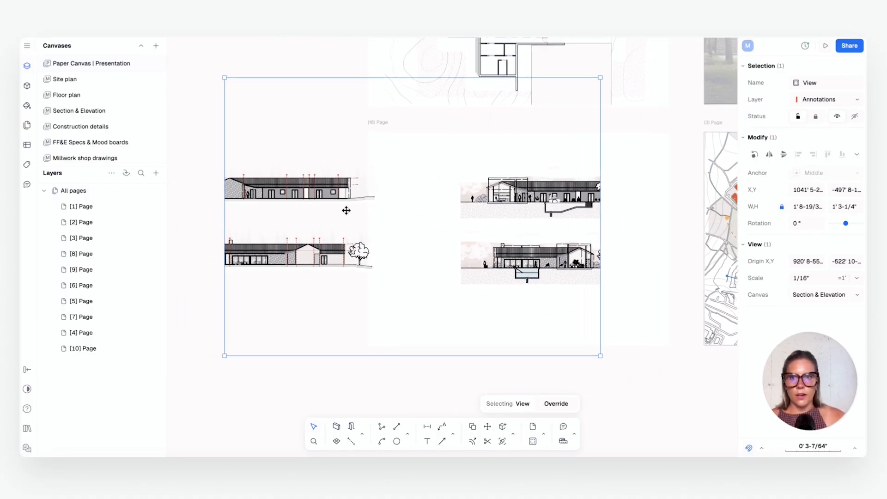
Crop the view frame on all four sides to the two section drawings, about 7 inches tall, and center it on the page.
left_click_drag(226, 218, 453, 219)
left_click_drag(601, 220, 633, 219)
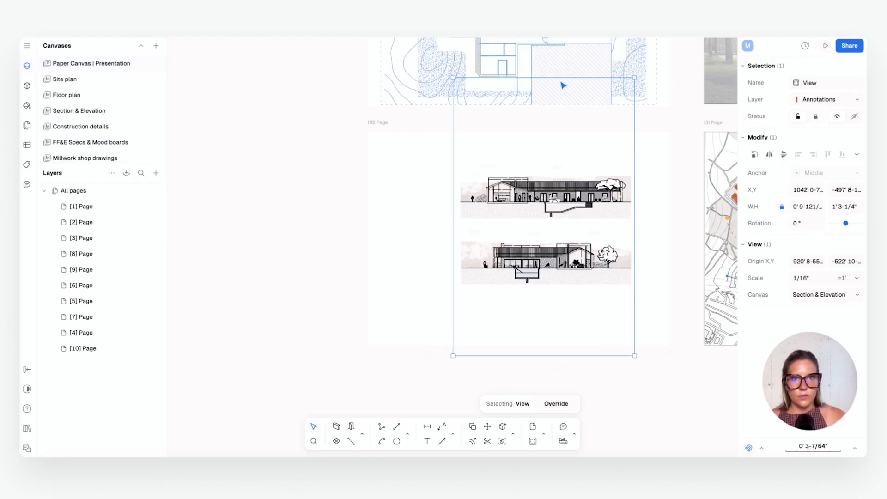
left_click_drag(554, 79, 562, 163)
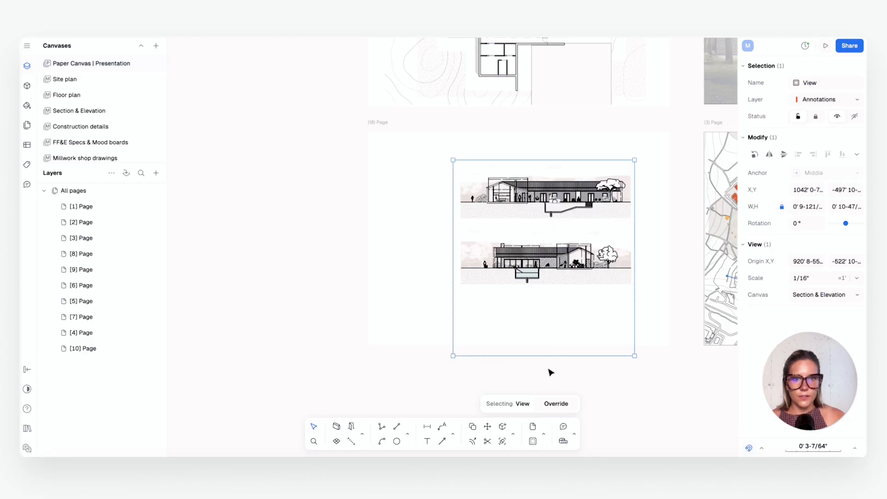
left_click_drag(547, 356, 556, 290)
left_click_drag(551, 247, 528, 261)
scroll(543, 274, "up", 2)
middle_click_drag(550, 292, 500, 297)
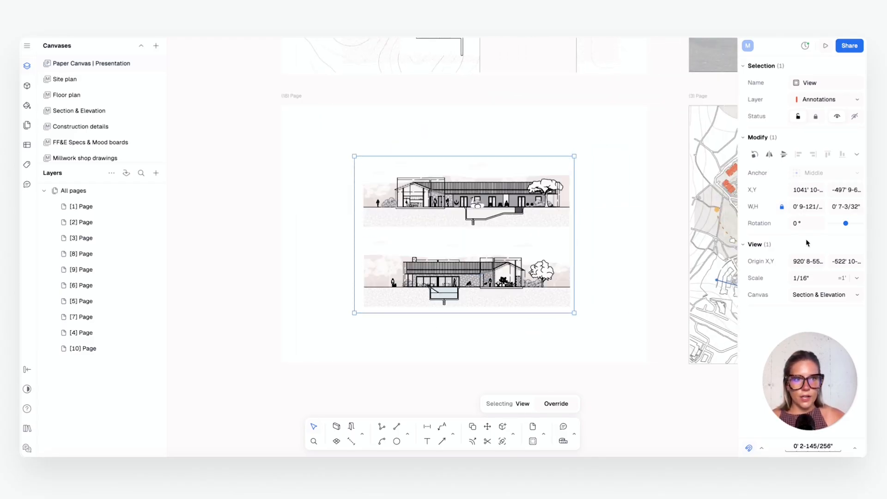
Set the view's scale to 11/128" = 1'.
left_click(857, 278)
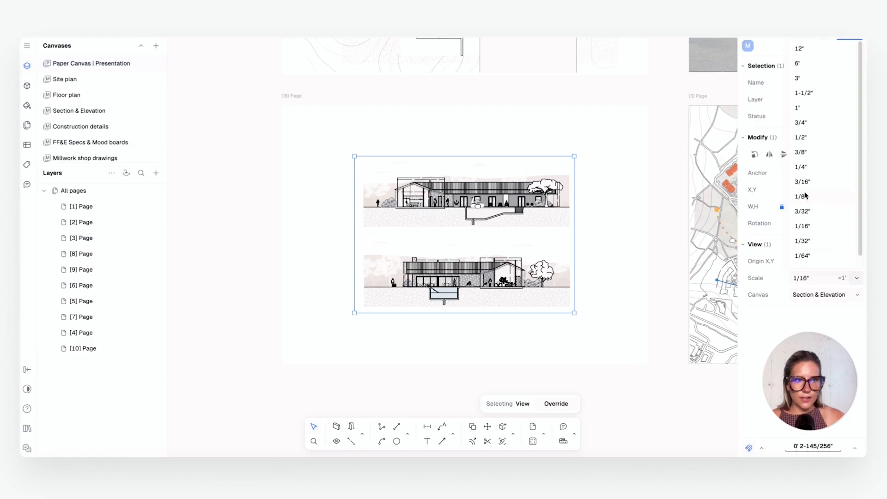
left_click(808, 279)
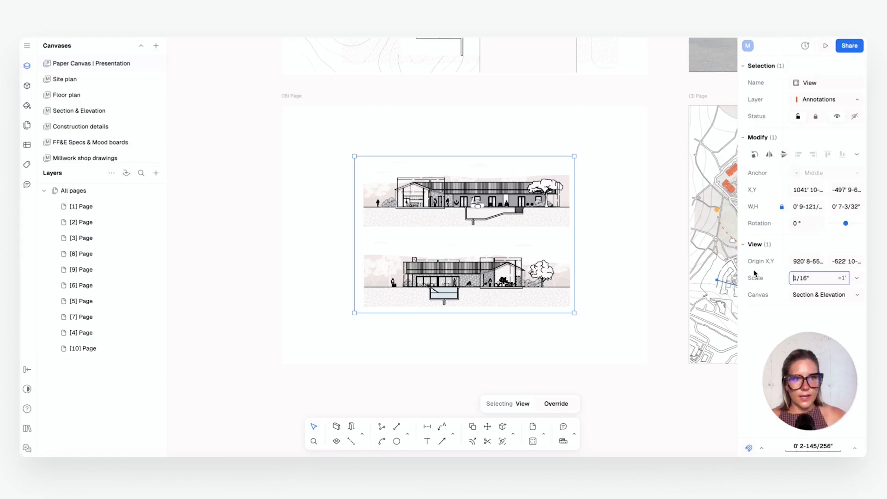
double_click(798, 276)
type("11/")
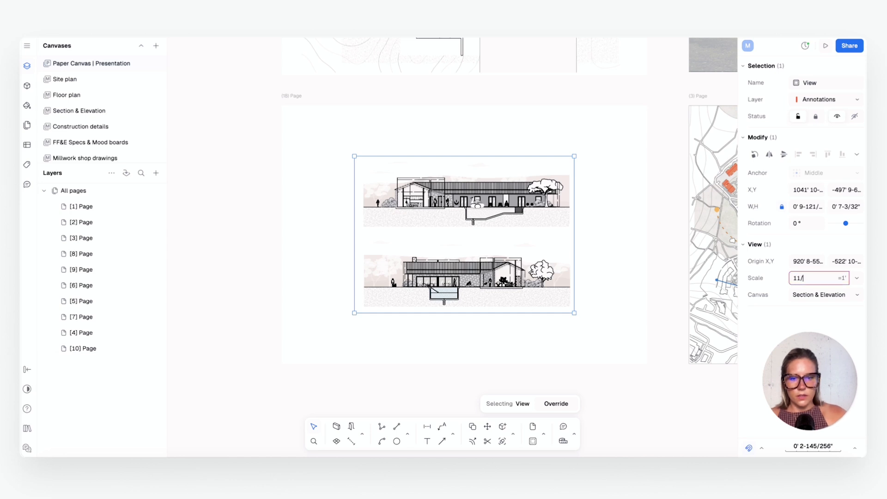
key("Return")
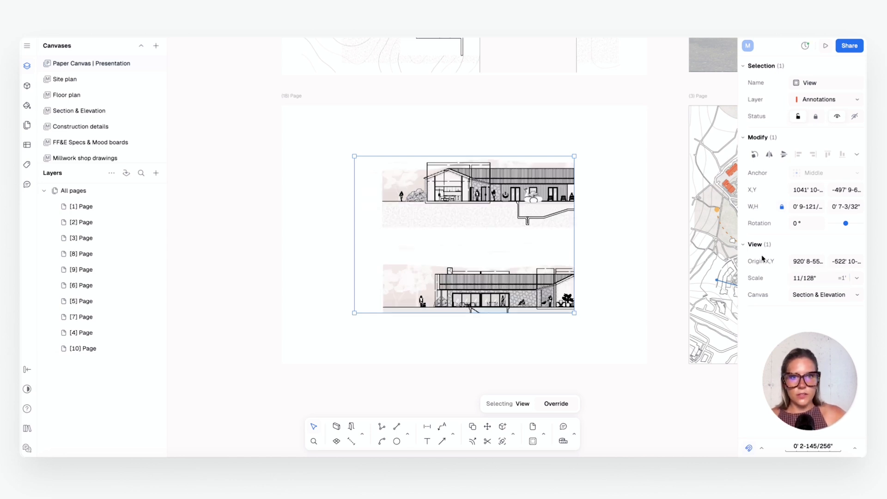
Enlarge the view frame to about 14.7 by 9.6 inches around both complete section drawings, center it on the page, and clear the selection.
left_click_drag(574, 231, 679, 232)
left_click_drag(578, 313, 584, 338)
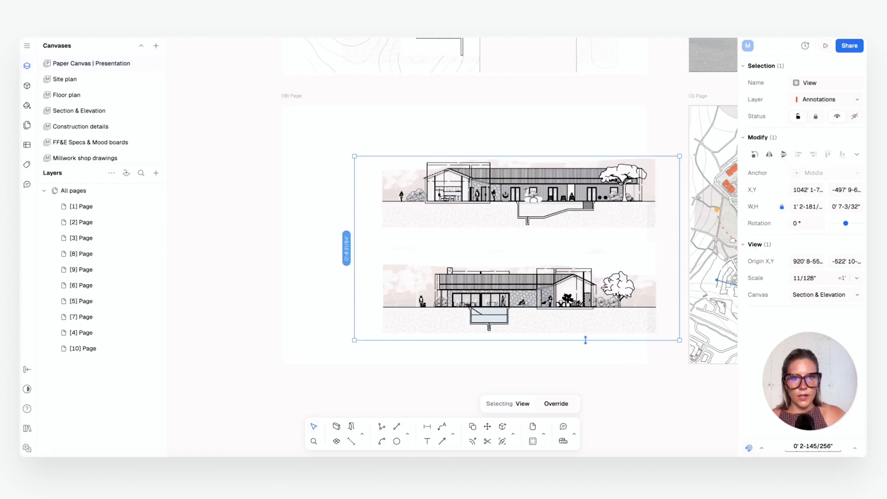
left_click_drag(536, 166, 467, 113)
left_click_drag(598, 197, 614, 210)
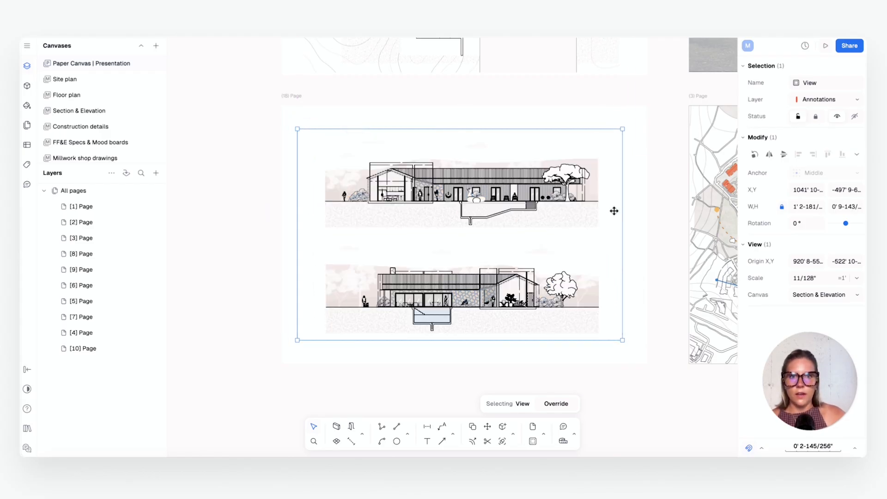
left_click(629, 180)
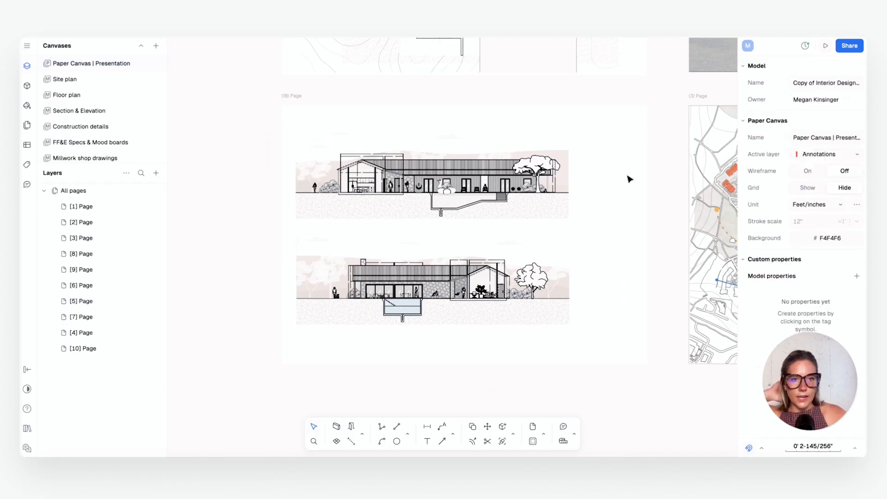
Examine the finished Ranch House elevation page, with its tree backdrop, stone hatching and title block, among the presentation pages.
scroll(495, 229, "down", 10, "ctrl")
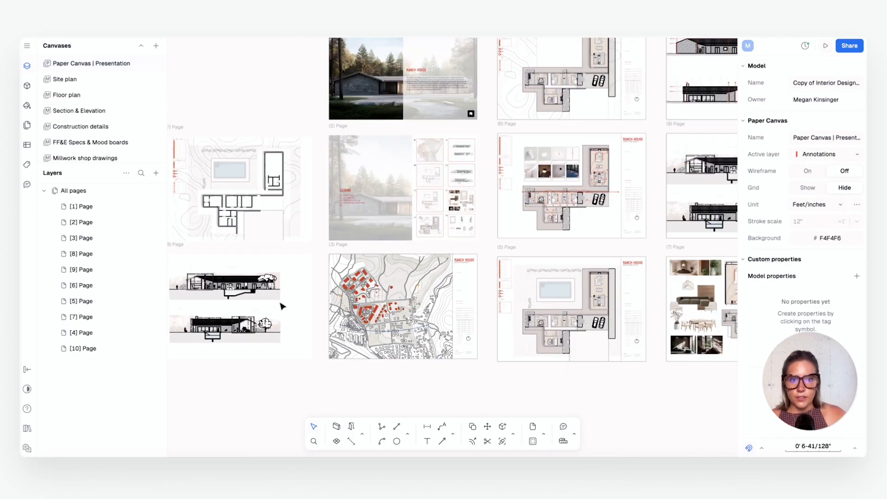
middle_click_drag(269, 310, 92, 333)
scroll(376, 279, "up", 10)
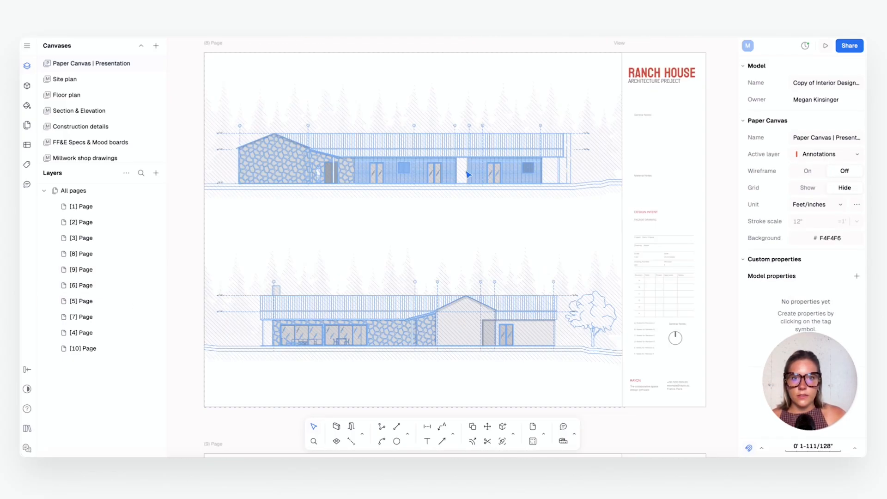
middle_click_drag(464, 215, 500, 217)
scroll(268, 129, "up", 5, "ctrl")
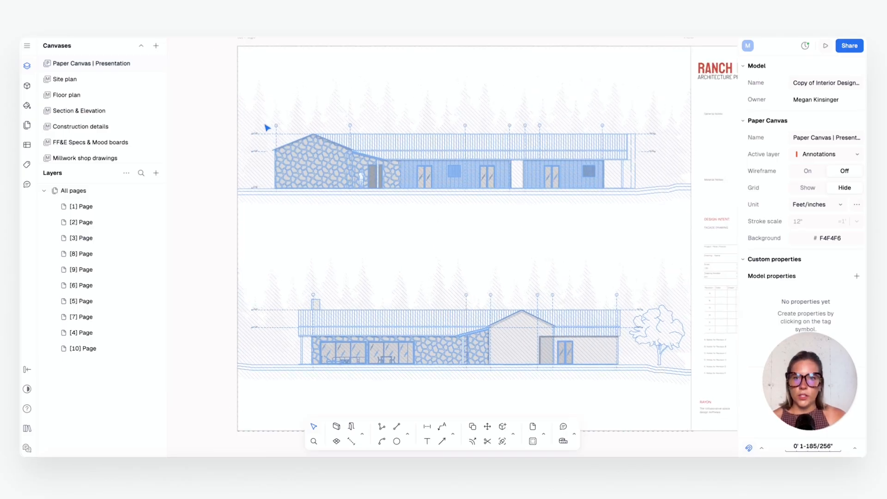
scroll(275, 167, "down", 5)
middle_click_drag(458, 339, 493, 147)
middle_click_drag(522, 384, 521, 204)
Examine the two furnished sections on page 9, including the pool, planting, people, stone walls and interior dimensions.
scroll(524, 207, "up", 5)
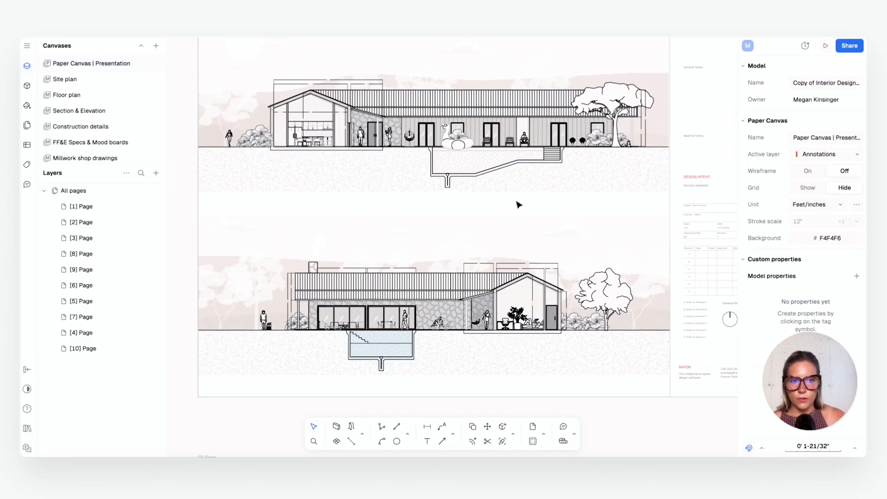
scroll(475, 311, "up", 5)
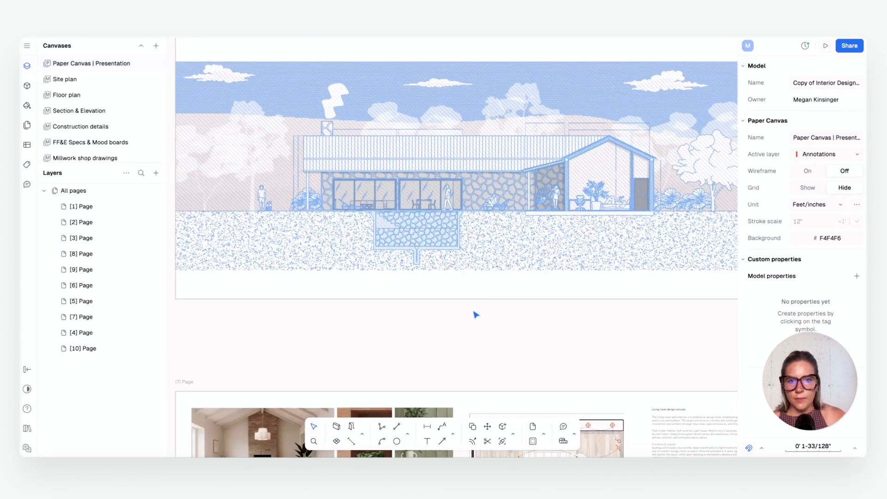
middle_click_drag(417, 282, 419, 339)
scroll(421, 287, "up", 3)
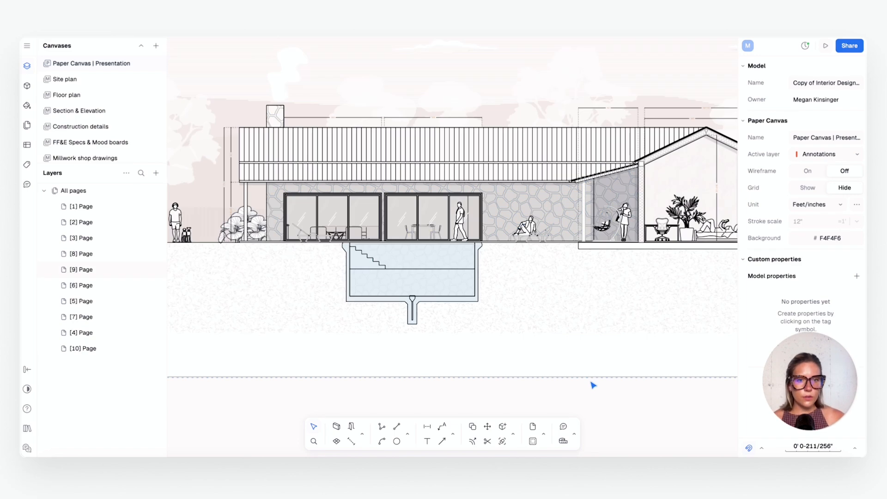
scroll(549, 356, "down", 6, "ctrl")
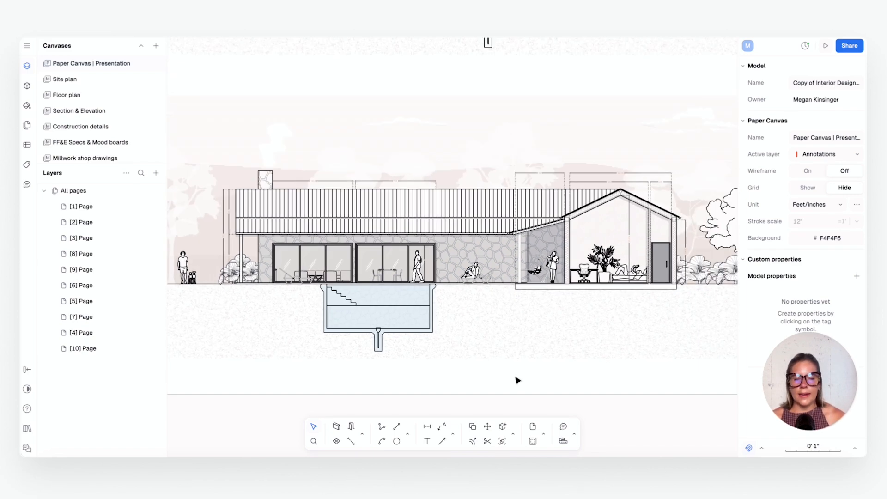
scroll(515, 377, "down", 3)
middle_click_drag(516, 378, 478, 408)
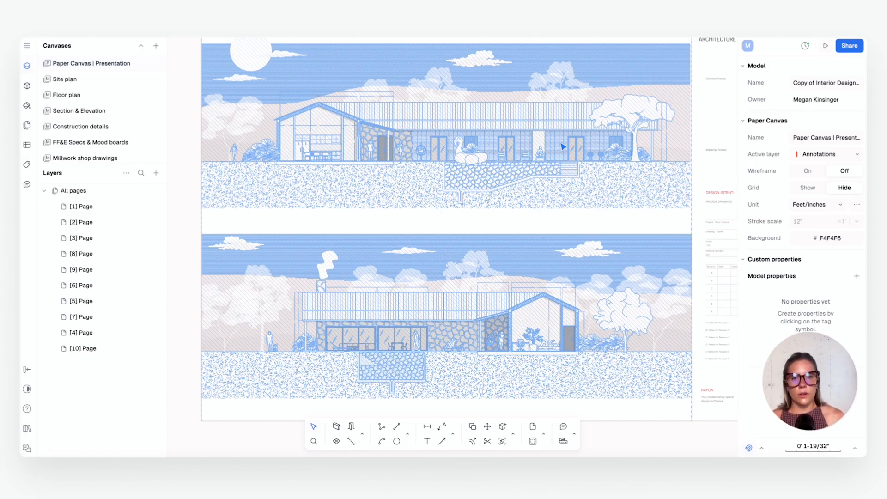
scroll(351, 129, "up", 10)
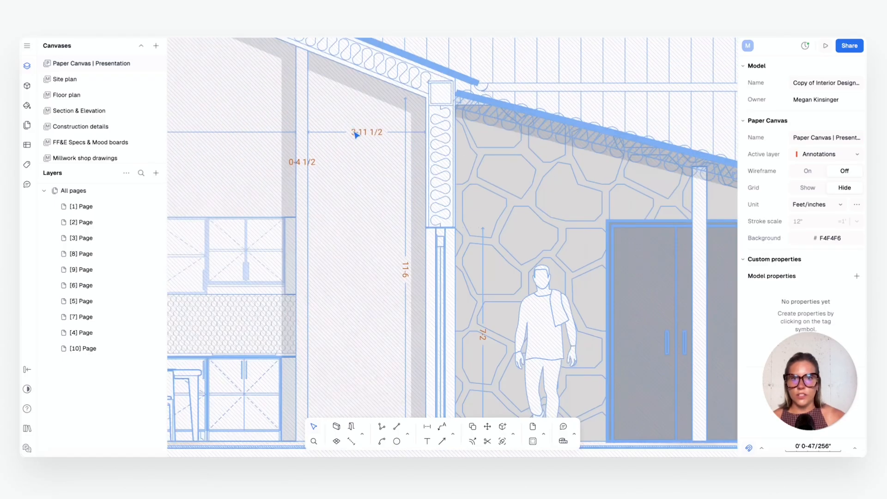
Open the upper section view on page 9 for overriding, inspect the shadow shape under the gable roof, and exit the override.
scroll(527, 166, "down", 10)
double_click(519, 158)
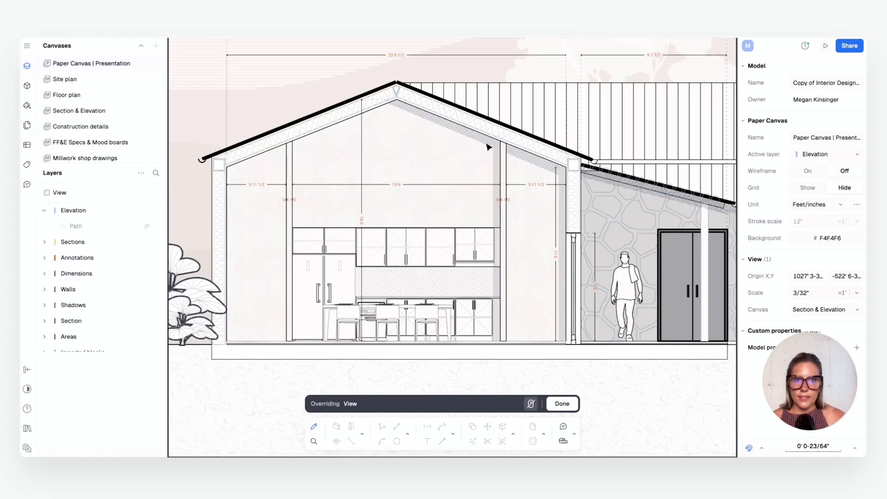
left_click(487, 146)
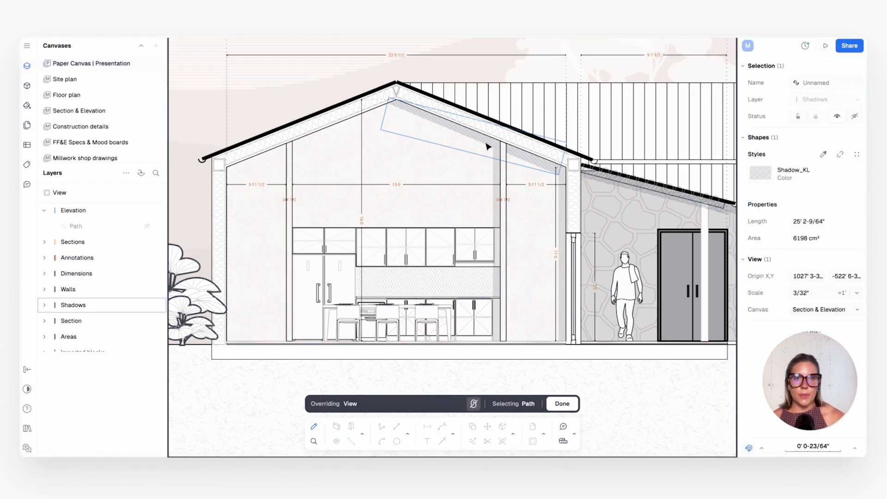
key("Escape")
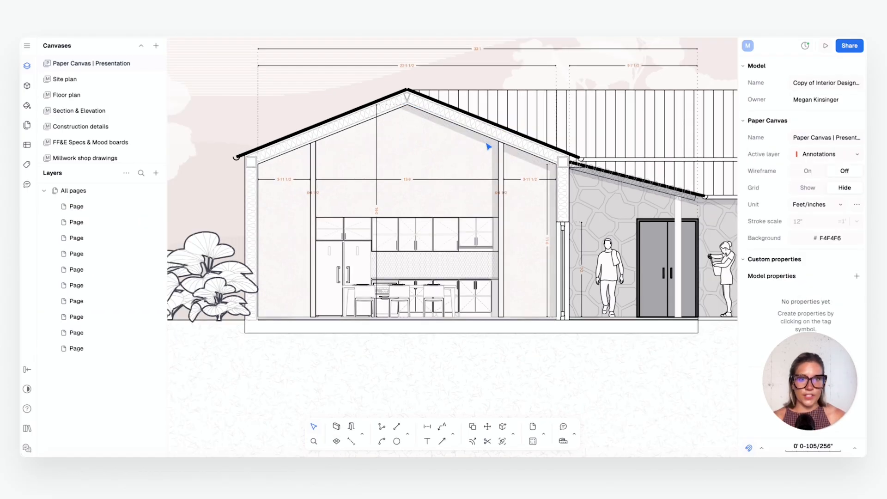
Review the complete page 9 layout with both sections beside the Ranch House title block.
scroll(489, 145, "down", 10, "ctrl")
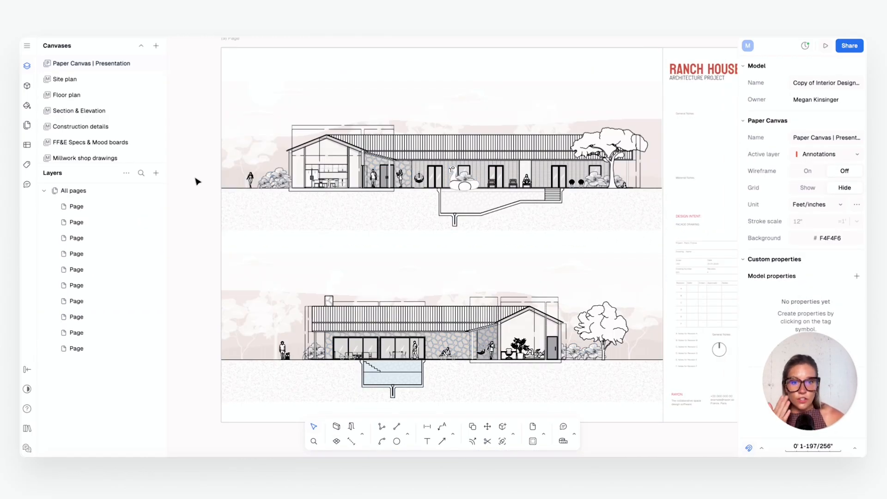
scroll(302, 179, "down", 3)
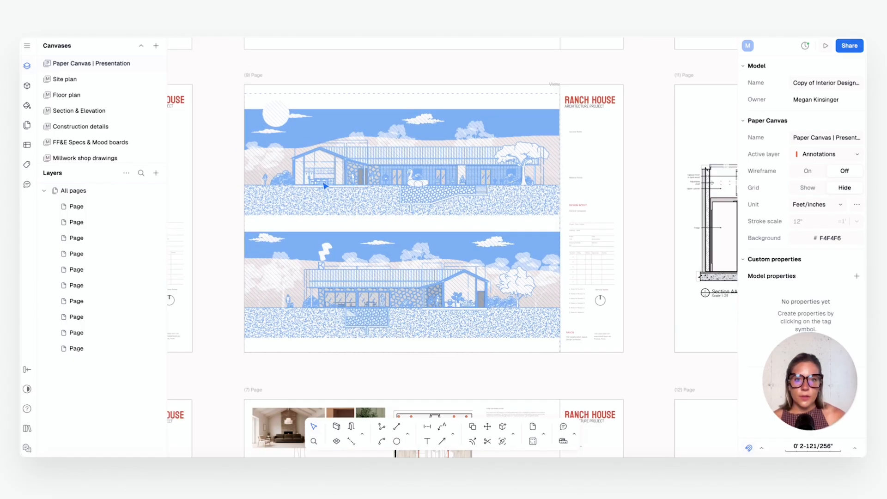
scroll(353, 139, "up", 3)
middle_click_drag(354, 137, 355, 152)
scroll(358, 156, "down", 1)
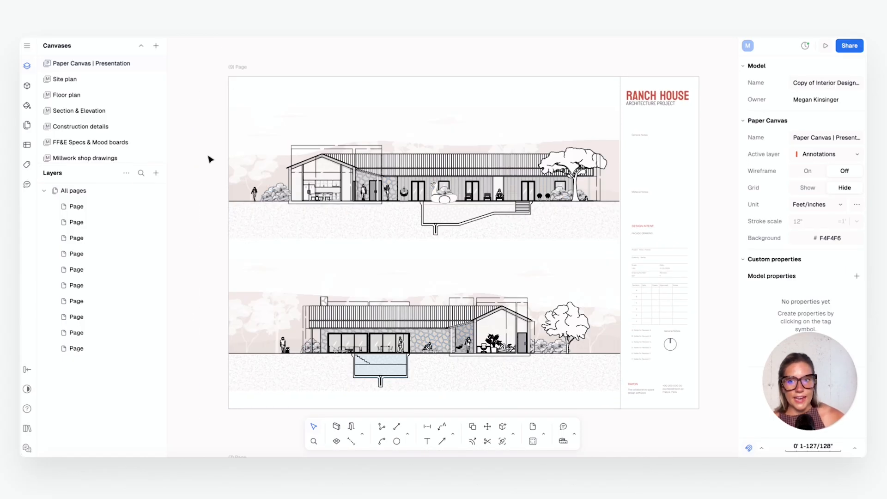